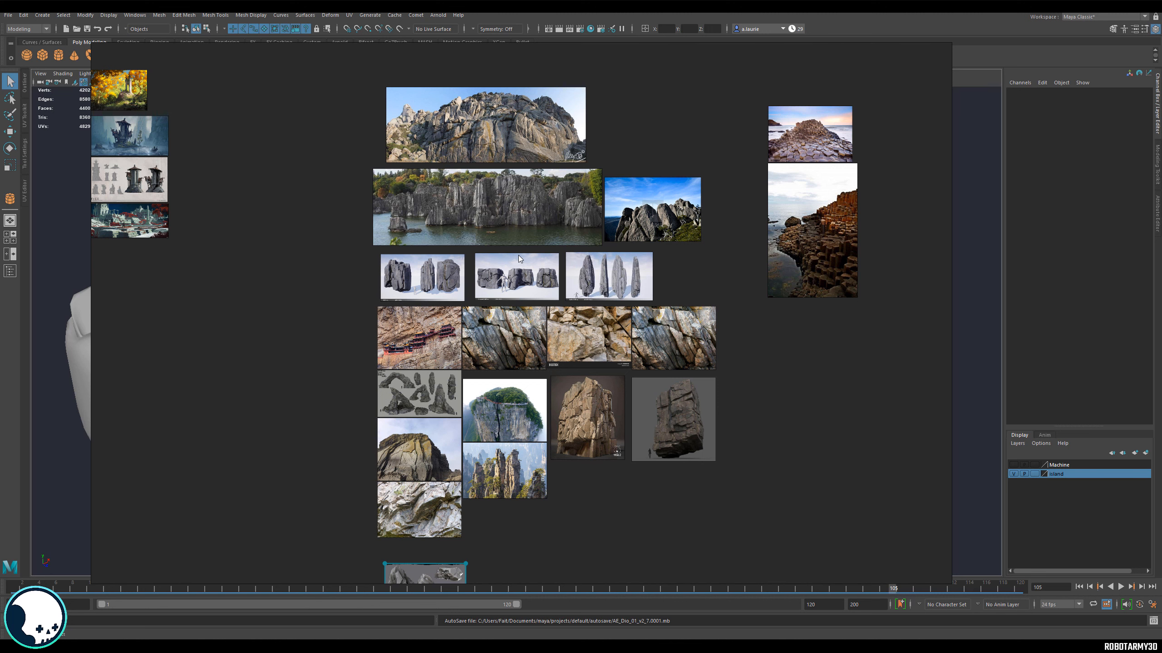
# Examine the granite cliff, stone pillar and sculpted rock references on the reference board for shapes and fractures.
pyautogui.scroll(3, 518, 255)
pyautogui.moveTo(626, 362); pyautogui.dragTo(643, 201, button='middle')
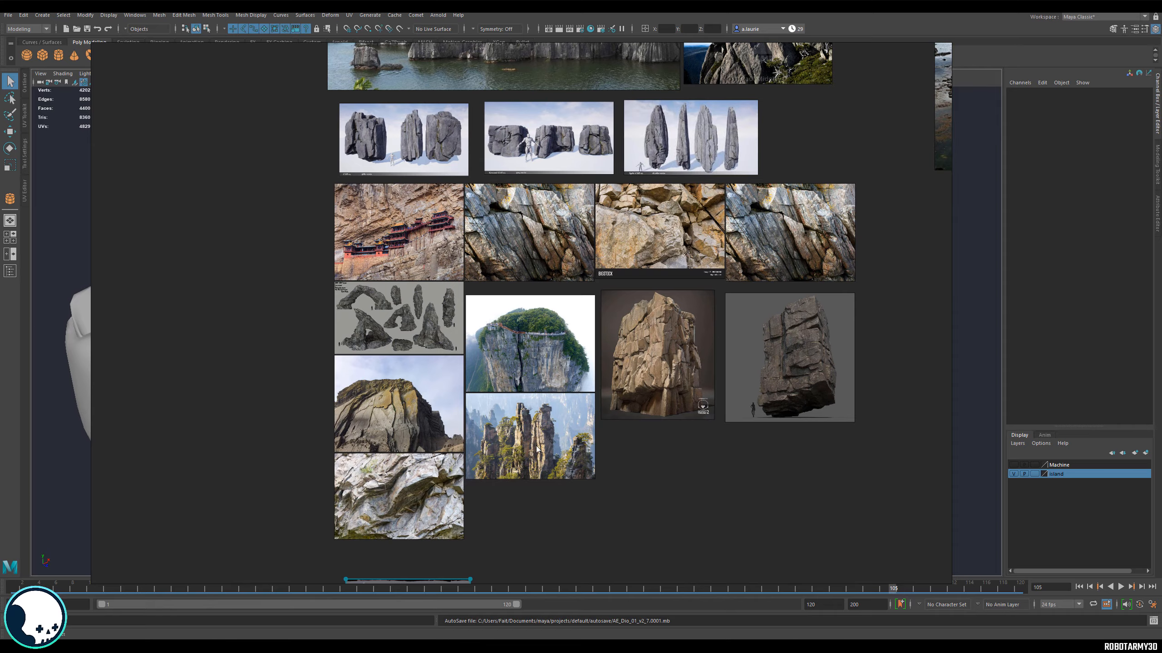
pyautogui.scroll(6, 540, 448)
pyautogui.scroll(-4, 532, 375)
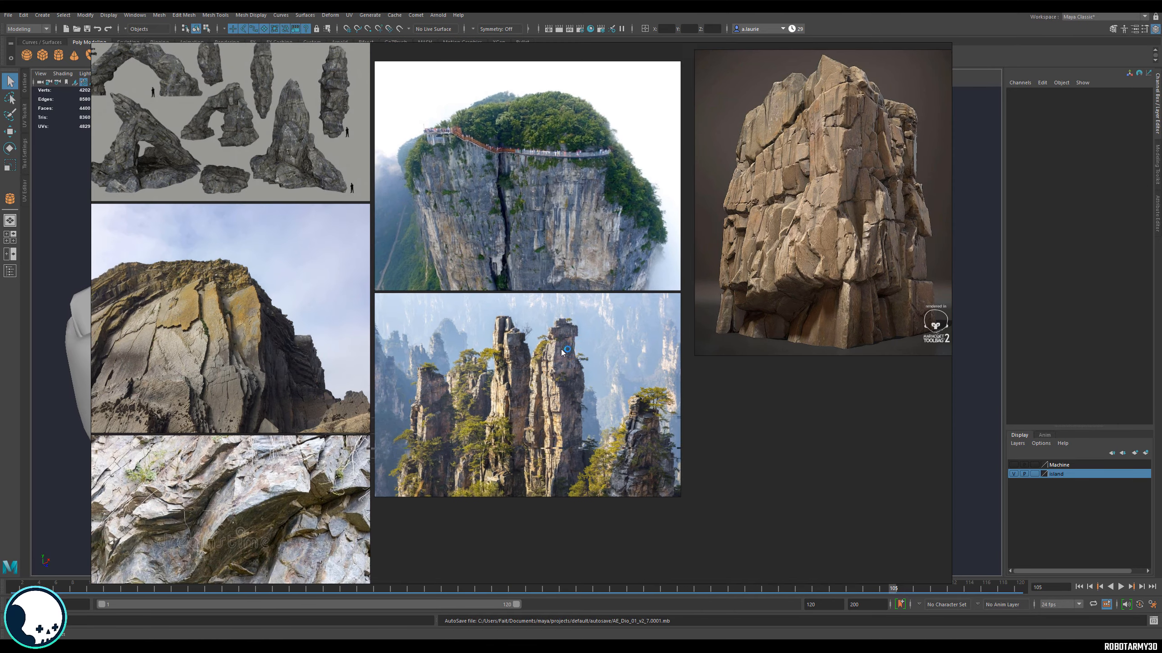
pyautogui.scroll(-3, 562, 350)
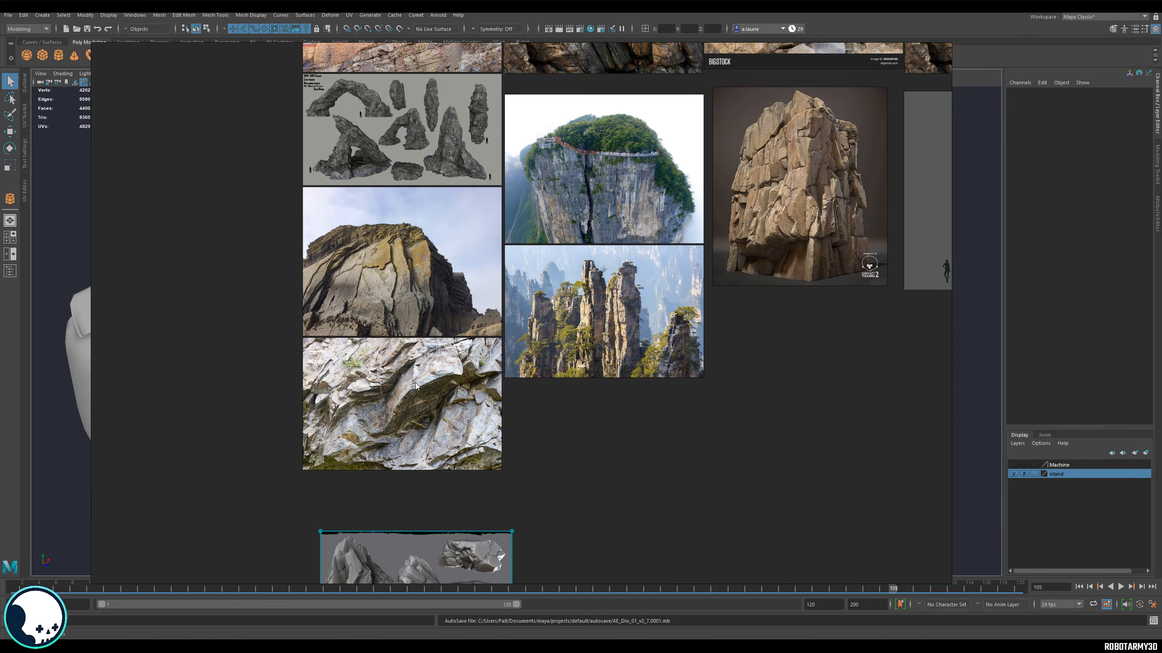
pyautogui.moveTo(642, 150); pyautogui.dragTo(526, 352, button='middle')
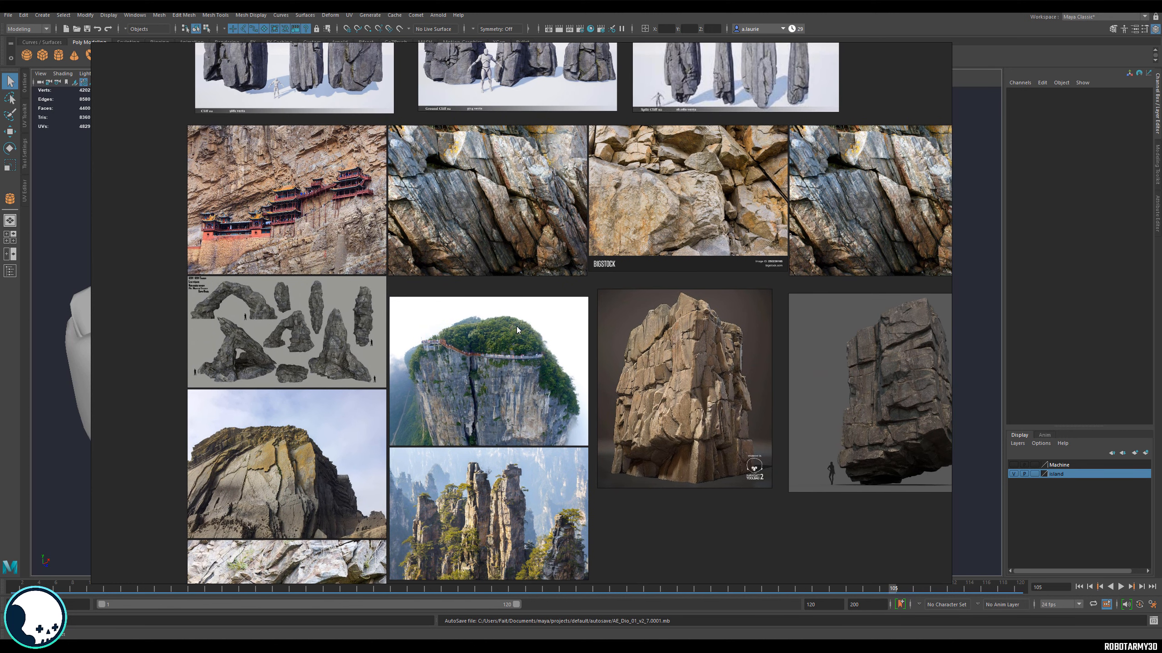
pyautogui.scroll(-1, 516, 326)
pyautogui.moveTo(469, 335); pyautogui.dragTo(316, 459, button='middle')
# Examine the desert rock formation and forested boulder references, comparing their rounded and layered shapes.
pyautogui.scroll(-2, 479, 341)
pyautogui.moveTo(413, 318); pyautogui.dragTo(543, 345, button='middle')
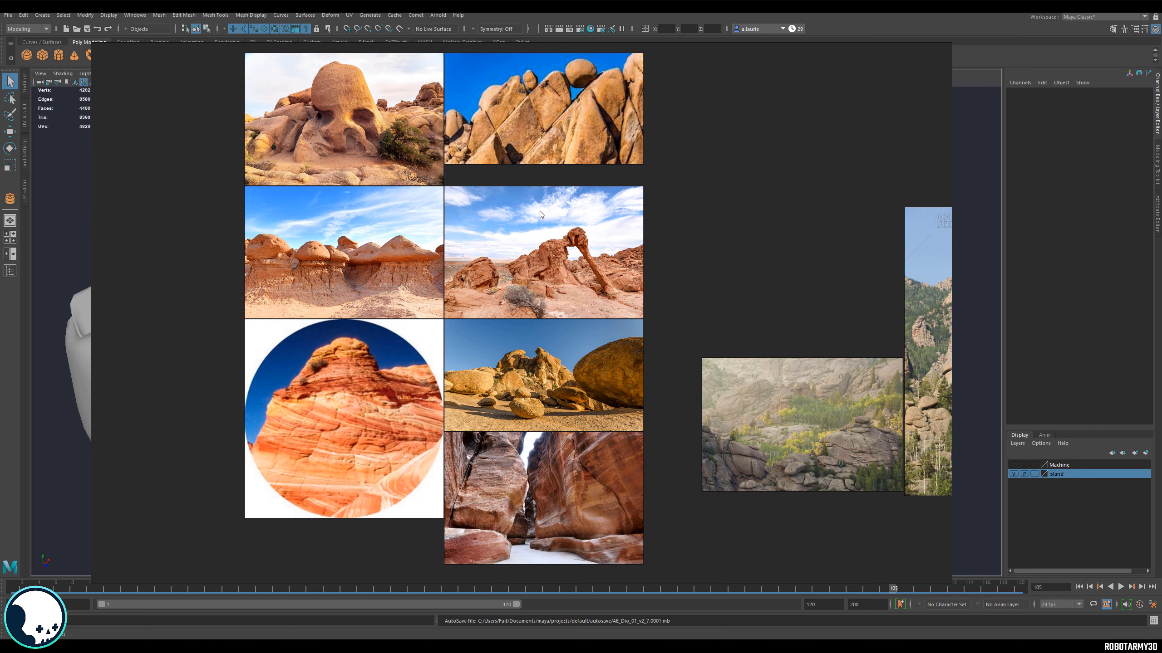
pyautogui.moveTo(484, 256); pyautogui.dragTo(562, 206, button='middle')
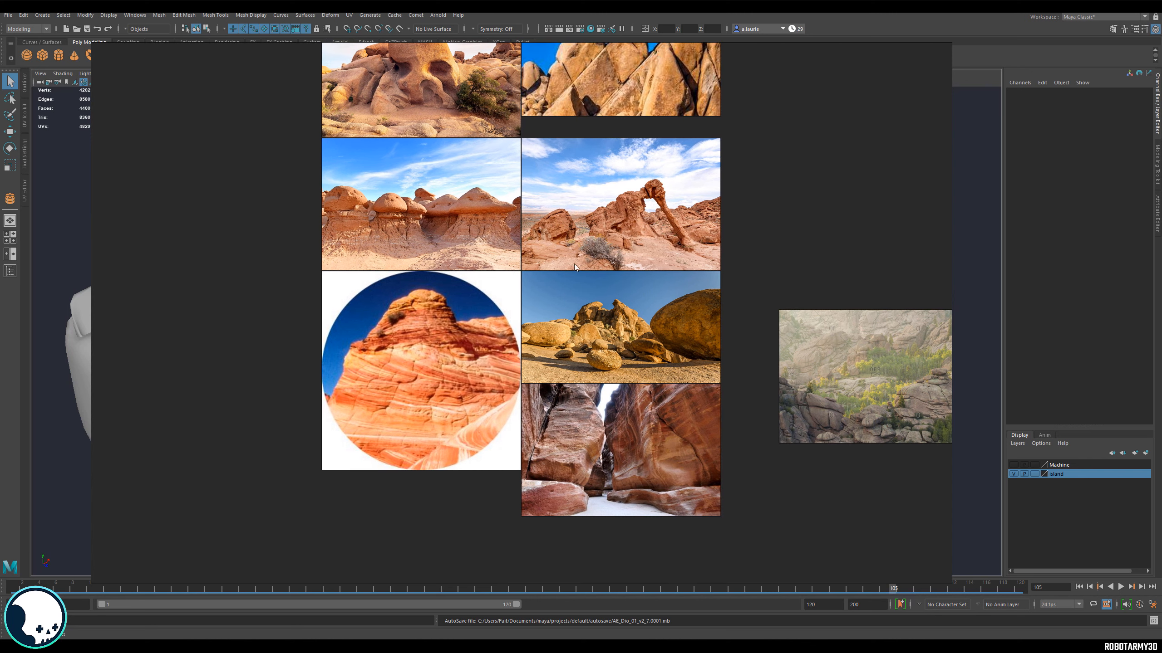
pyautogui.scroll(4, 454, 228)
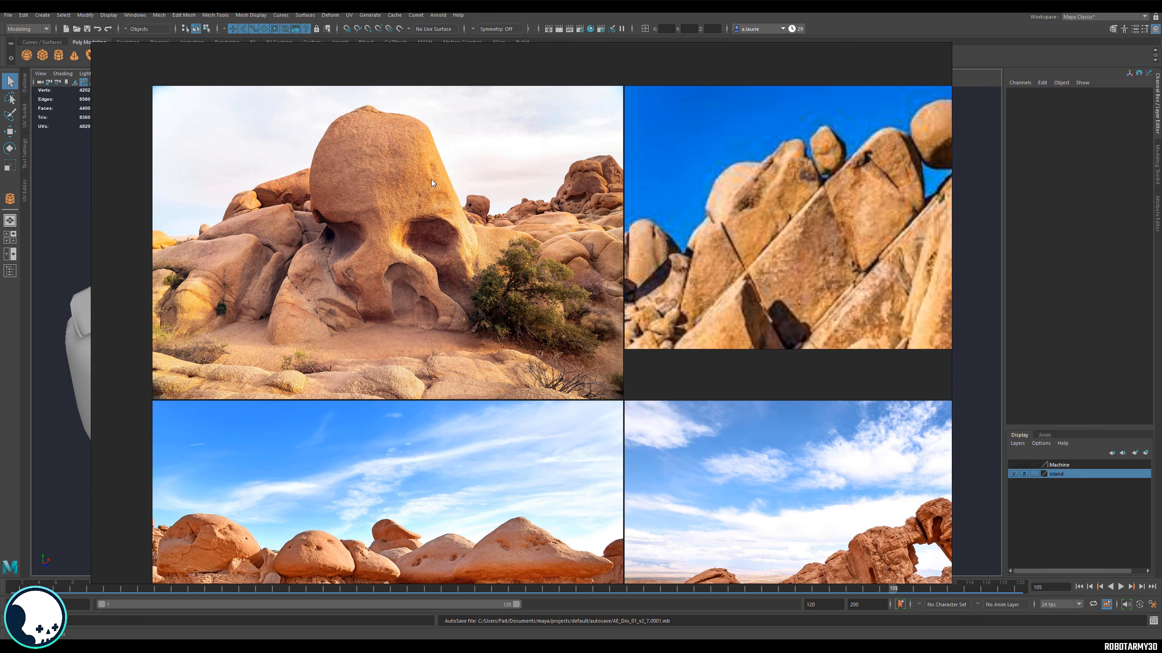
pyautogui.scroll(-4, 441, 250)
pyautogui.moveTo(591, 431); pyautogui.dragTo(274, 207, button='middle')
pyautogui.scroll(3, 758, 295)
pyautogui.scroll(-3, 464, 379)
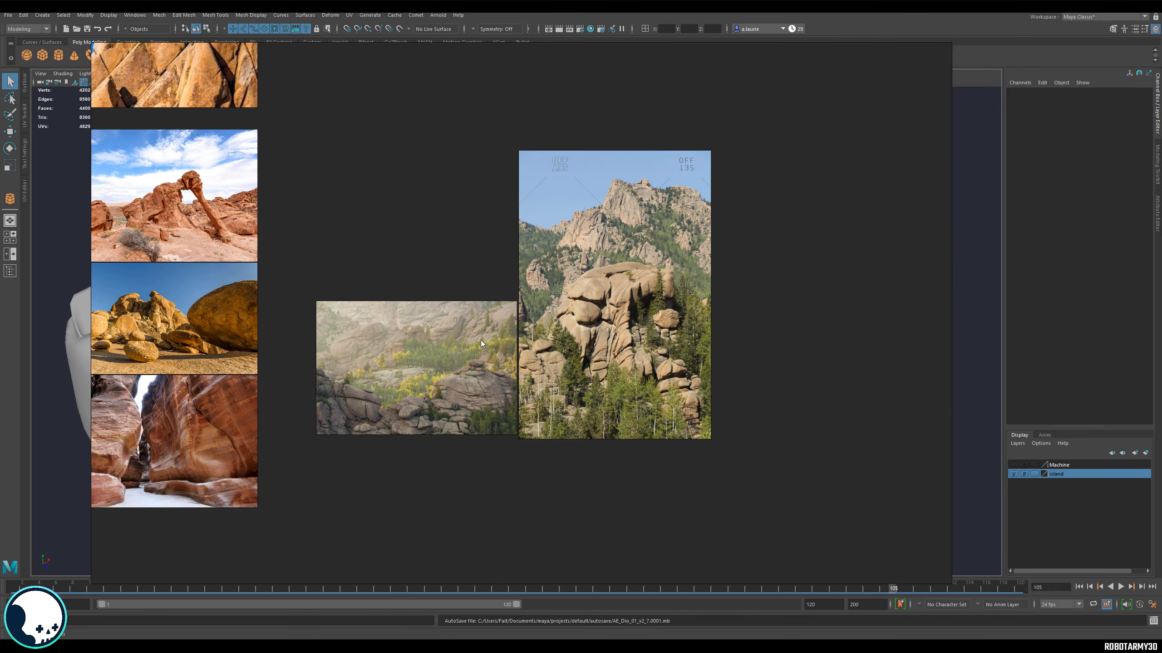
pyautogui.scroll(3, 481, 339)
pyautogui.moveTo(481, 339); pyautogui.dragTo(443, 345, button='middle')
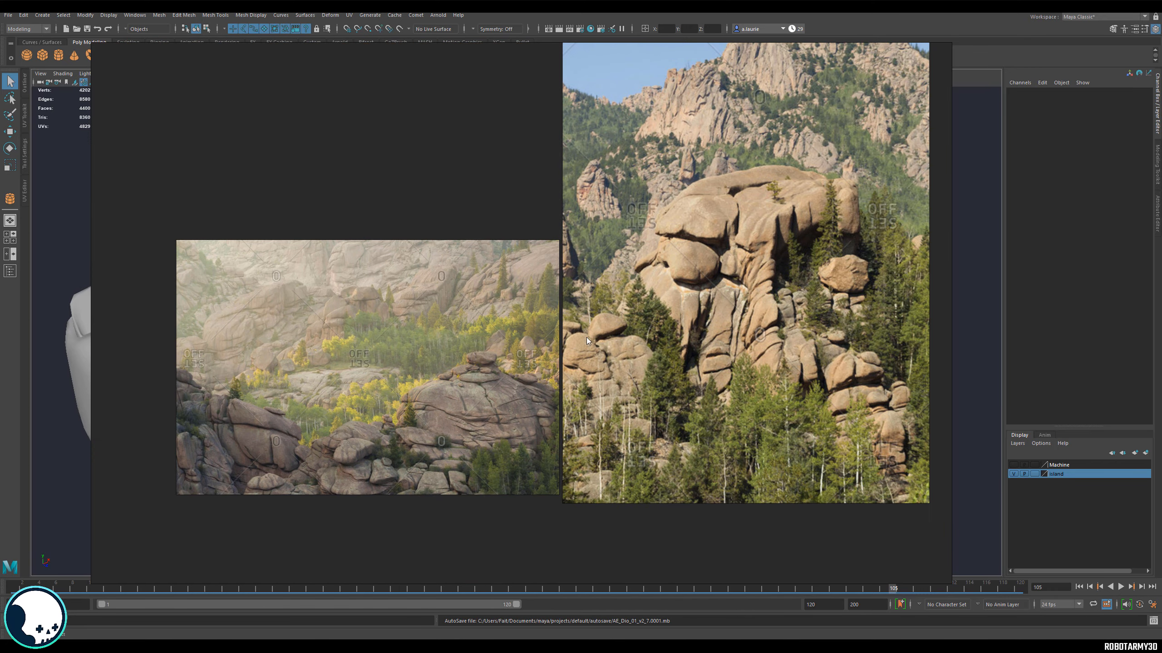
pyautogui.moveTo(694, 189); pyautogui.dragTo(628, 315, button='middle')
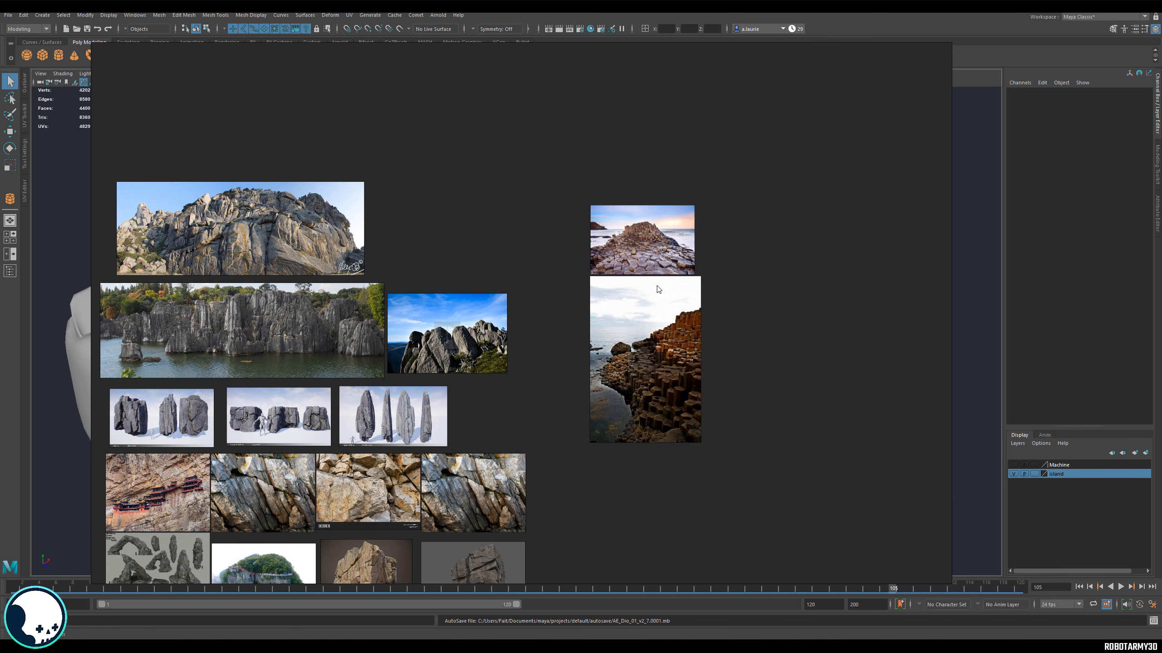
# Examine the two coastal basalt references up close for the shapes of the hexagonal columns.
pyautogui.scroll(5, 657, 290)
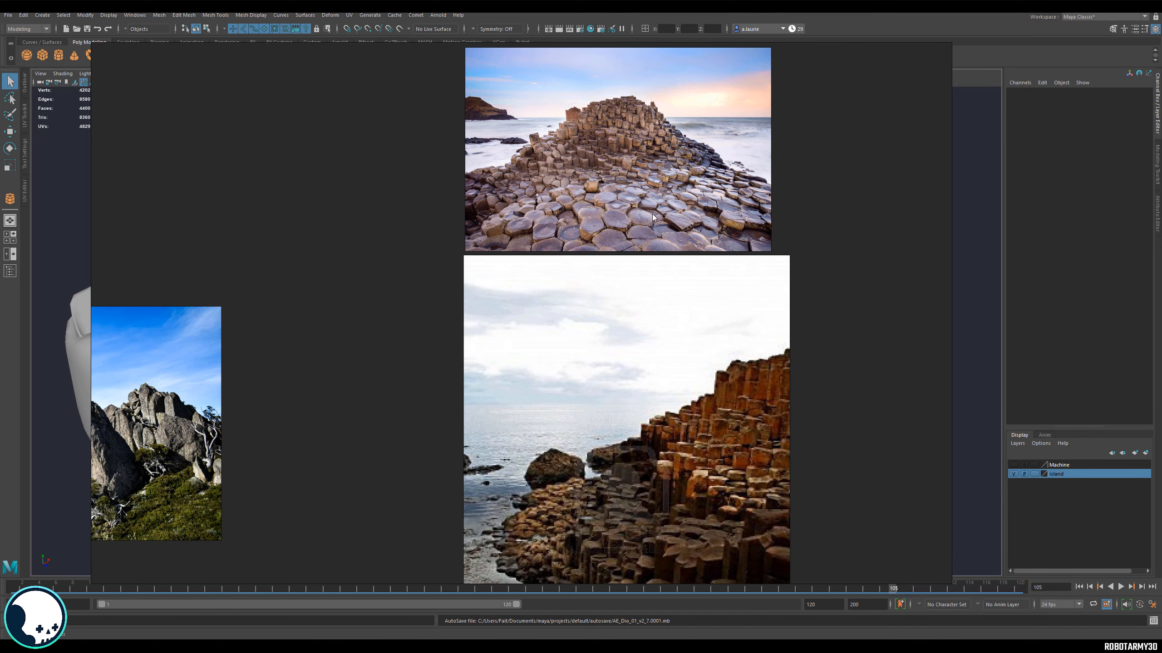
pyautogui.moveTo(651, 222); pyautogui.dragTo(623, 131, button='middle')
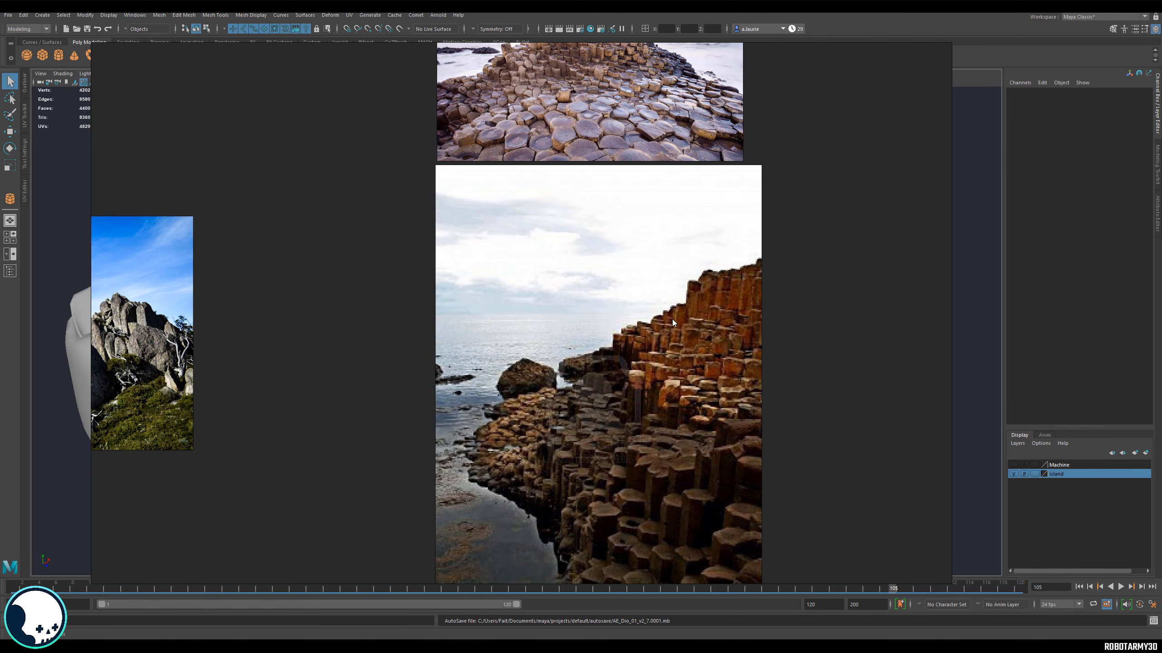
pyautogui.scroll(-5, 672, 319)
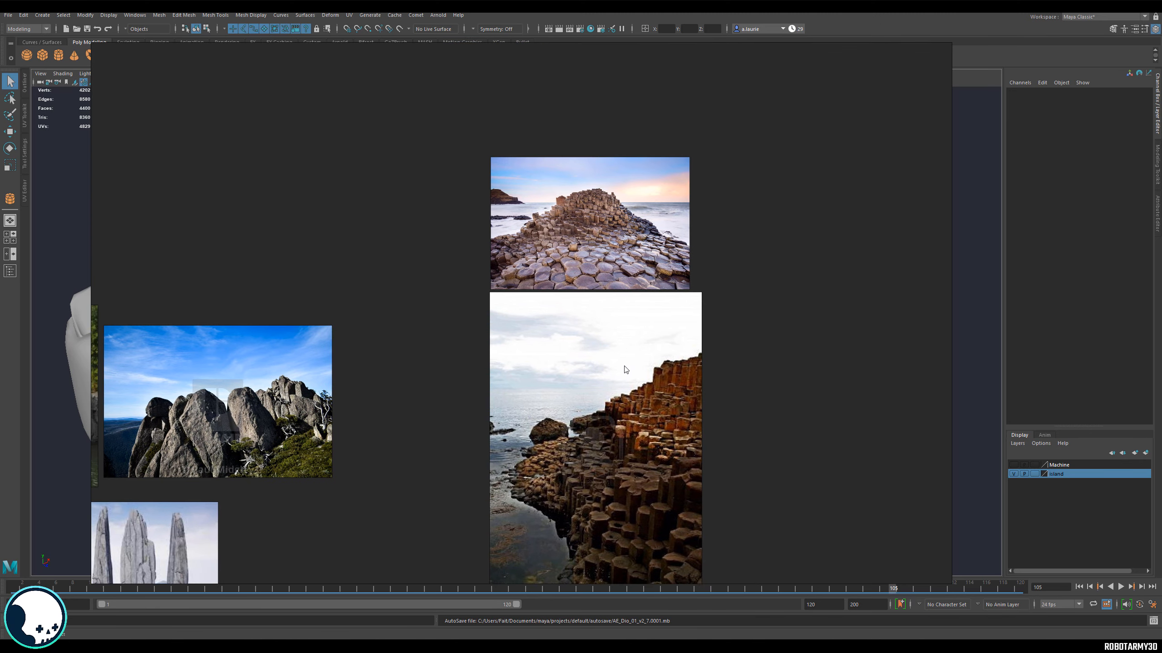
pyautogui.scroll(6, 601, 251)
pyautogui.scroll(-3, 623, 328)
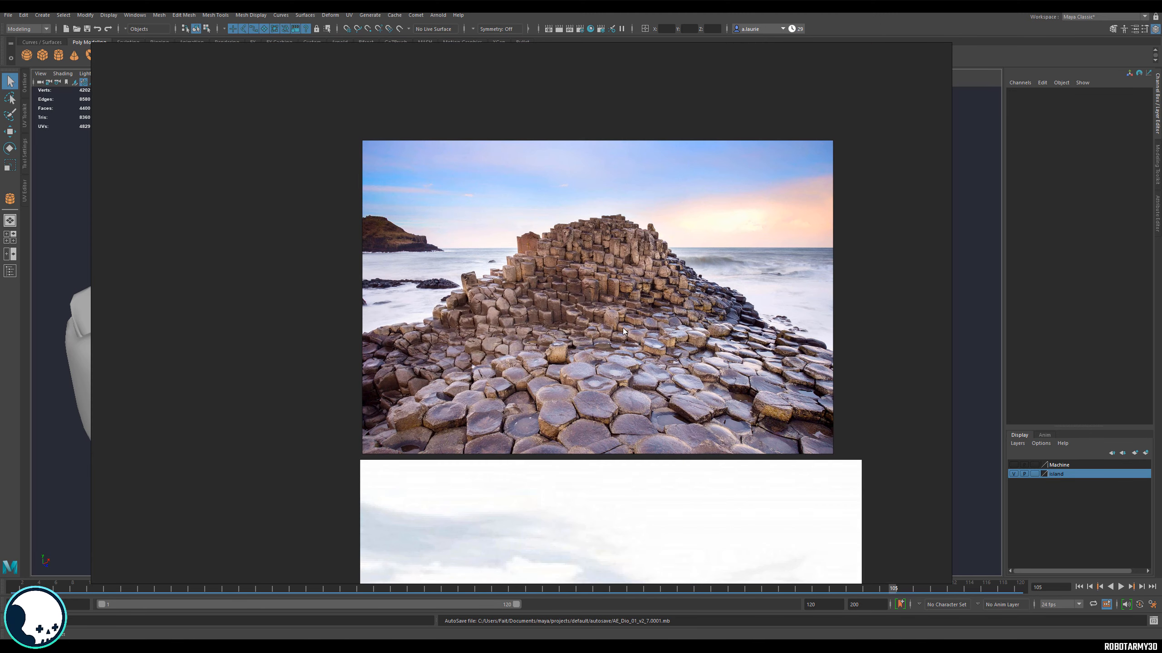
pyautogui.scroll(4, 601, 330)
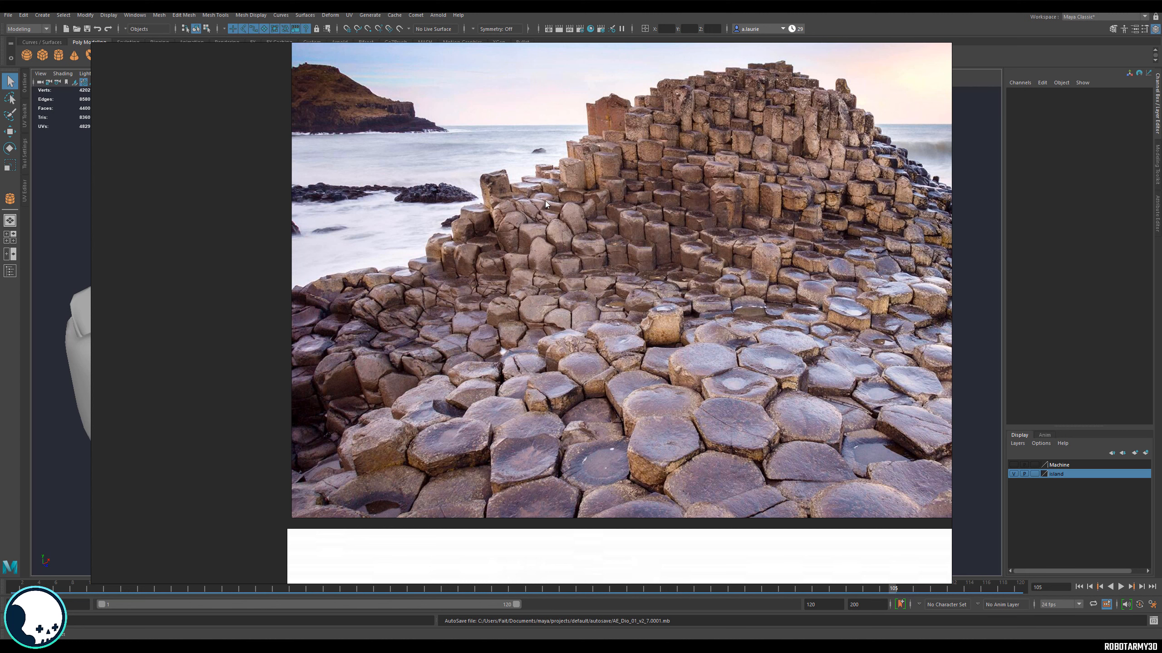
pyautogui.scroll(1, 684, 311)
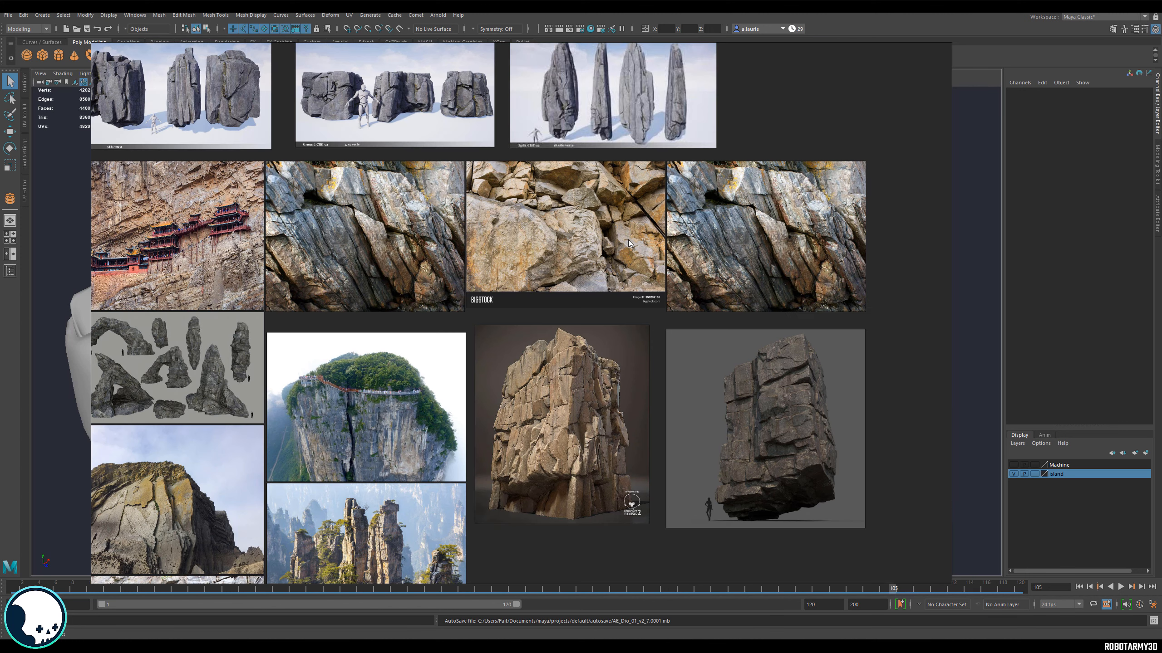
# Switch to Maya and examine the blockout rocks, selecting the larger ones to check their wireframes.
pyautogui.click(639, 12)
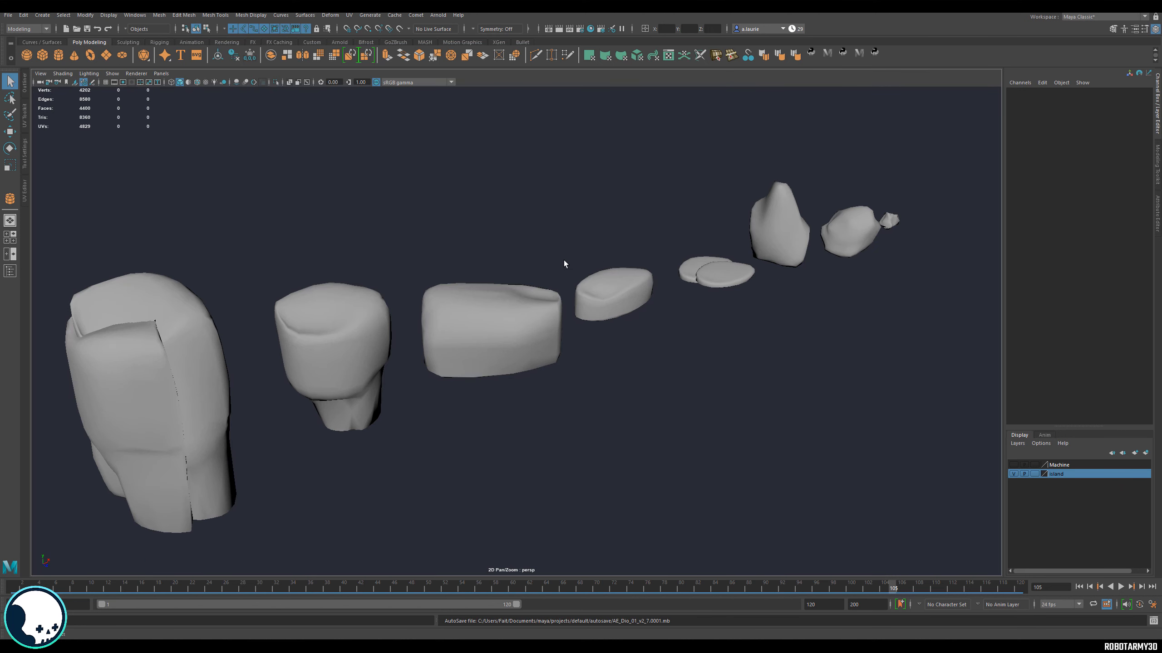
pyautogui.scroll(-3, 563, 260)
pyautogui.keyDown('alt'); pyautogui.moveTo(525, 283); pyautogui.dragTo(495, 285); pyautogui.keyUp('alt')
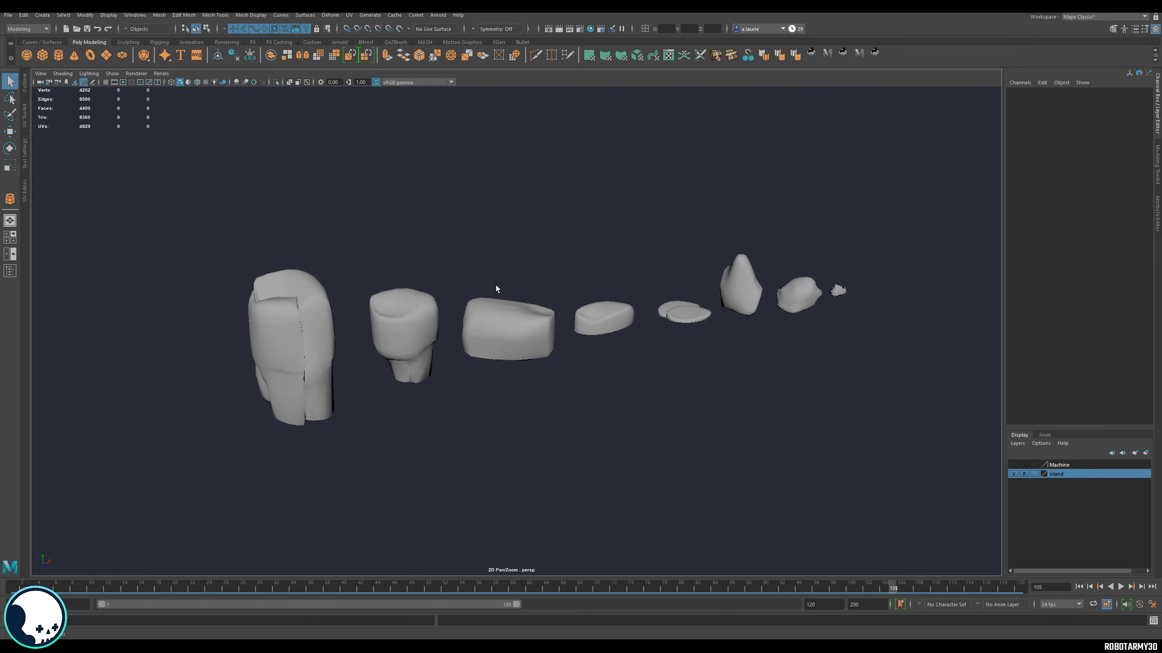
pyautogui.moveTo(229, 185); pyautogui.dragTo(683, 433)
pyautogui.scroll(3, 659, 396)
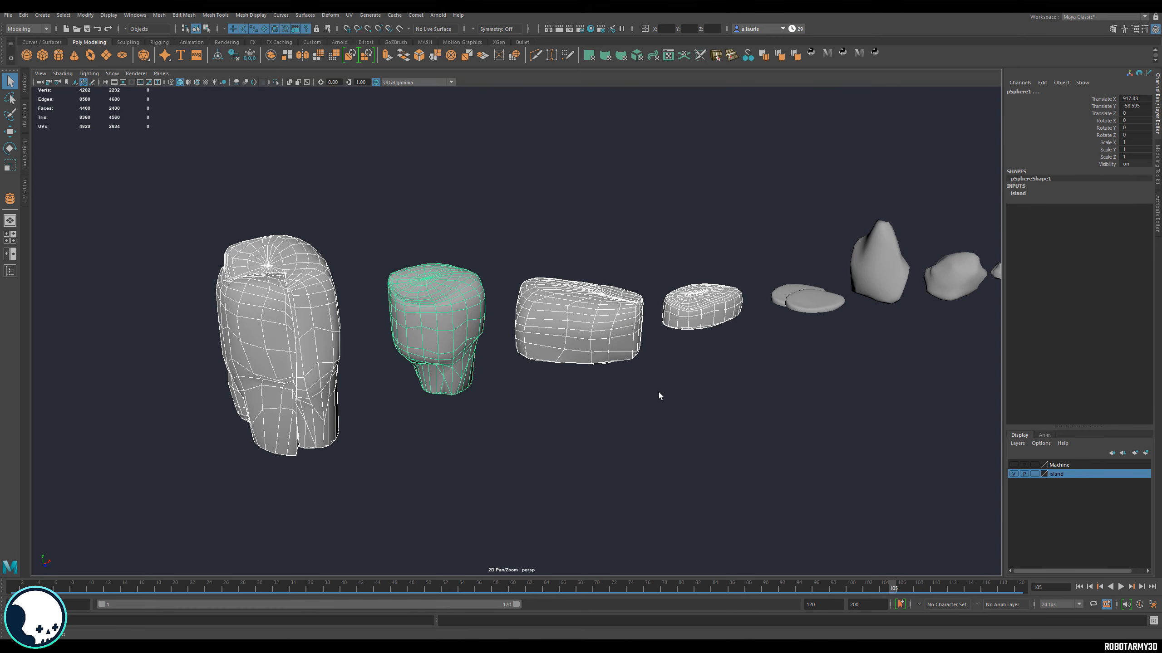
pyautogui.keyDown('alt'); pyautogui.moveTo(659, 392); pyautogui.dragTo(699, 394); pyautogui.keyUp('alt')
pyautogui.click(672, 347)
pyautogui.scroll(-3, 672, 326)
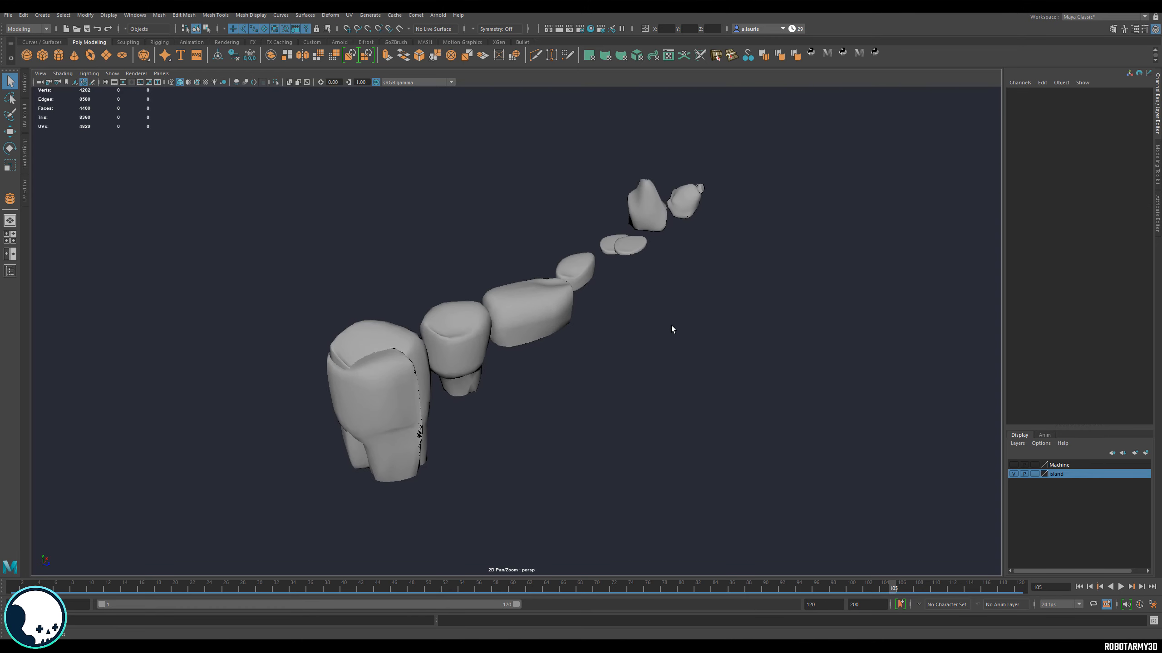
pyautogui.keyDown('alt'); pyautogui.moveTo(707, 310); pyautogui.dragTo(434, 279); pyautogui.keyUp('alt')
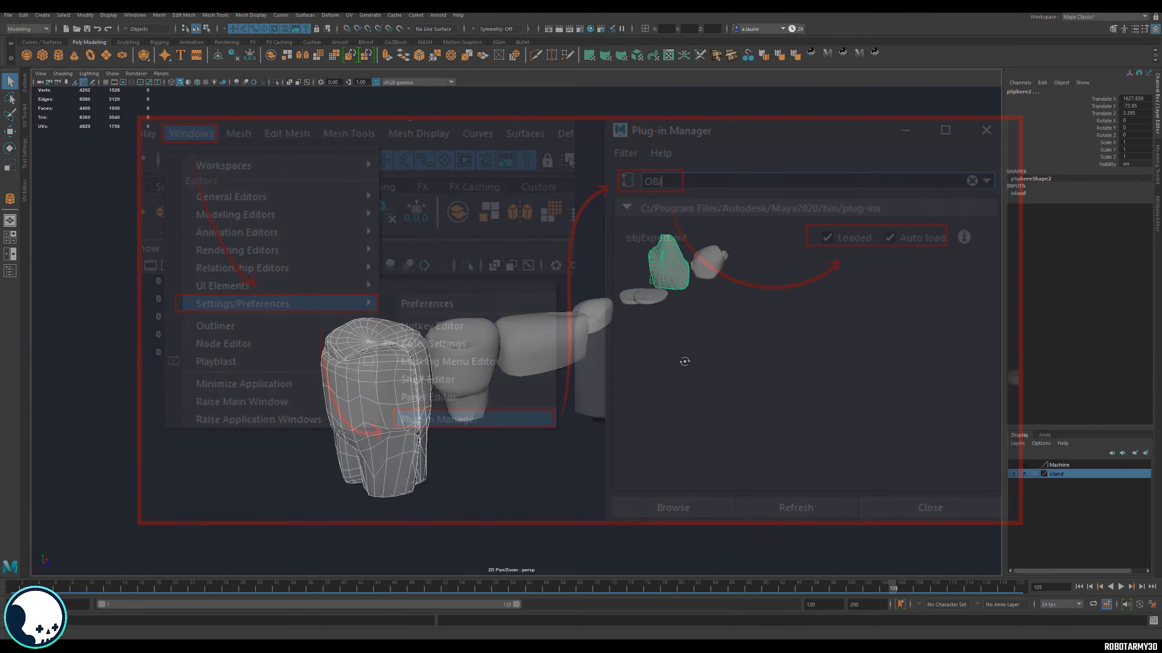
# Inspect the whole row of blockout rocks from the side, from the tall split rock to the smallest stone.
pyautogui.keyDown('alt'); pyautogui.moveTo(684, 362); pyautogui.dragTo(663, 373); pyautogui.keyUp('alt')
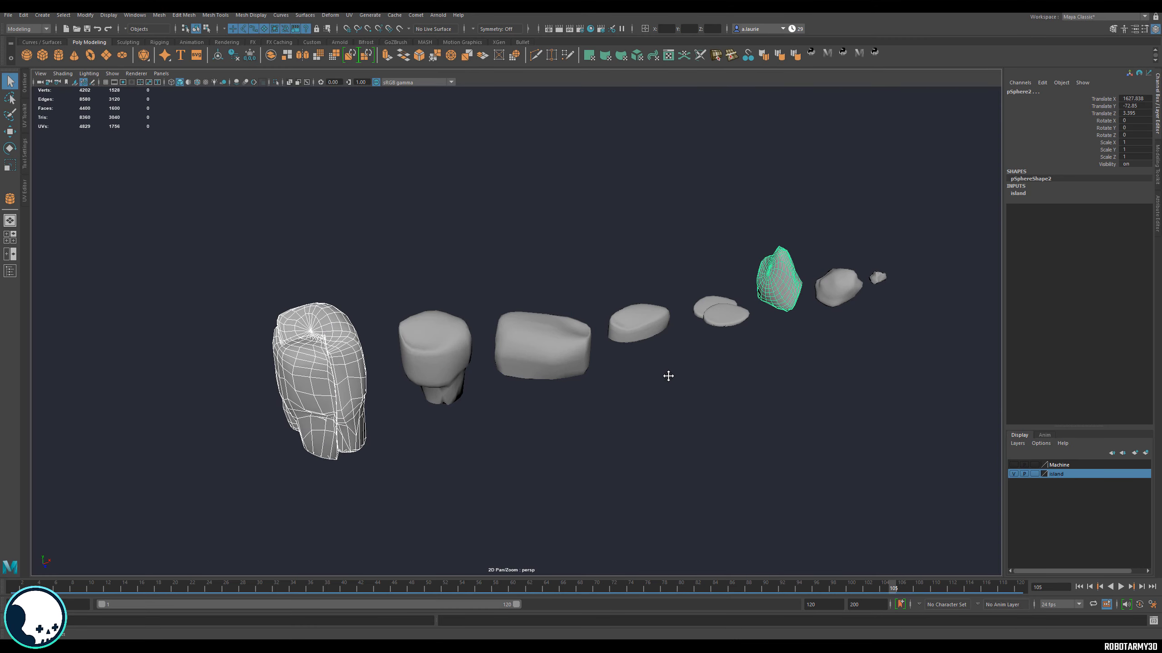
pyautogui.keyDown('alt'); pyautogui.moveTo(670, 376); pyautogui.dragTo(588, 384, button='middle'); pyautogui.keyUp('alt')
pyautogui.scroll(3, 588, 385)
pyautogui.keyDown('alt'); pyautogui.moveTo(588, 385); pyautogui.dragTo(577, 372); pyautogui.keyUp('alt')
pyautogui.keyDown('alt'); pyautogui.moveTo(577, 373); pyautogui.dragTo(620, 365, button='middle'); pyautogui.keyUp('alt')
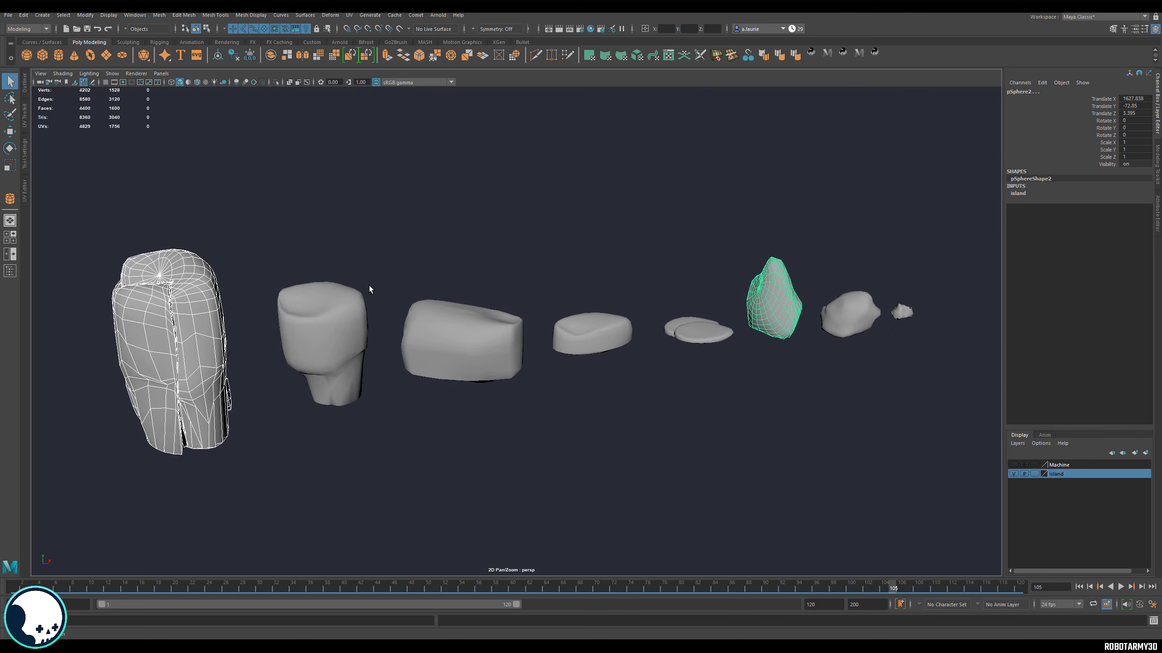
pyautogui.moveTo(115, 237); pyautogui.dragTo(205, 406)
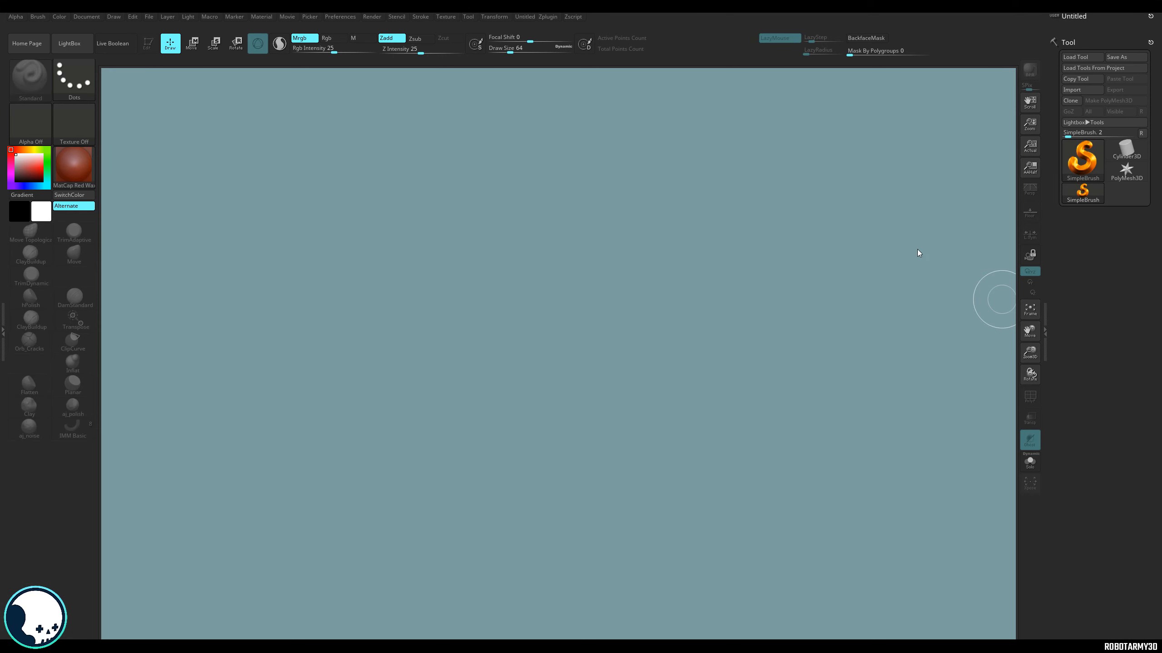
# Import the Dio_GraniteRocks mesh into ZBrush, draw it on the canvas in Edit mode and frame it.
pyautogui.click(1084, 91)
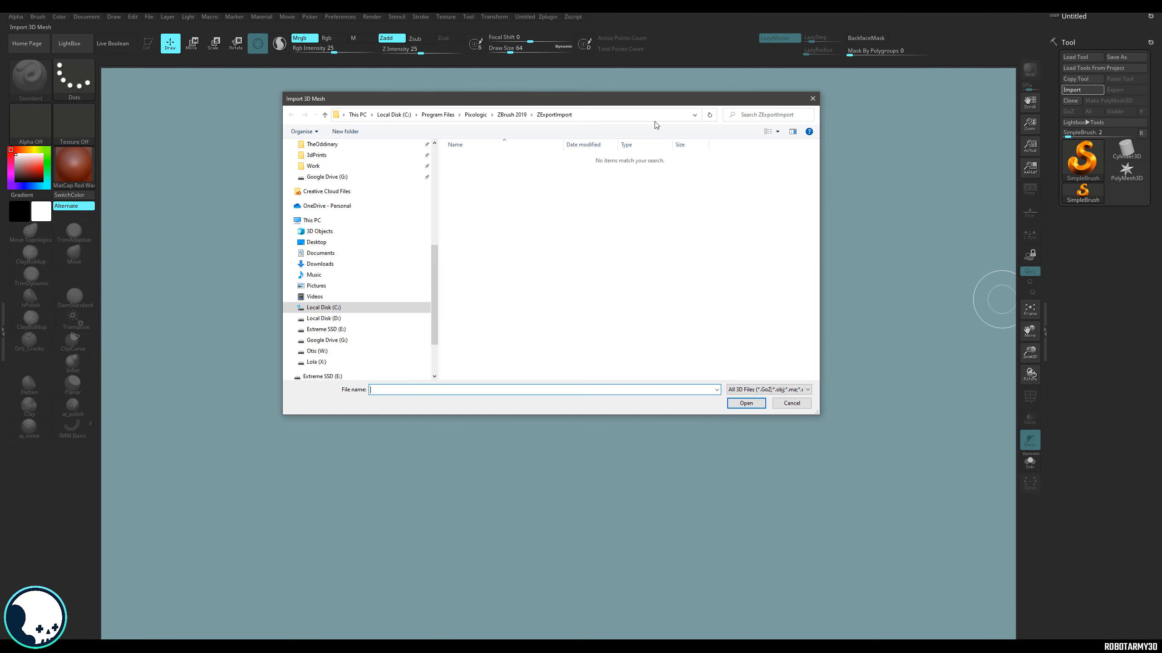
pyautogui.click(622, 113)
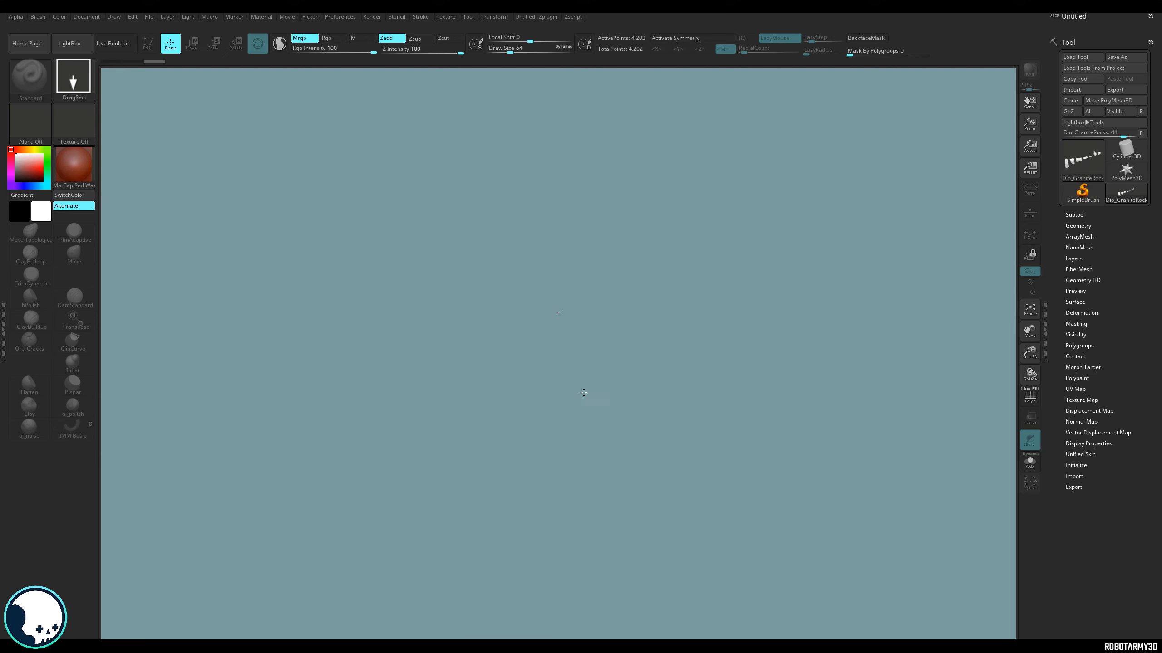
pyautogui.moveTo(583, 392)
pyautogui.mouseDown()
pyautogui.moveTo(628, 596)
pyautogui.moveTo(635, 542)
pyautogui.moveTo(638, 609)
pyautogui.moveTo(560, 622)
pyautogui.moveTo(750, 505)
pyautogui.moveTo(720, 476)
pyautogui.moveTo(675, 367)
pyautogui.mouseUp()
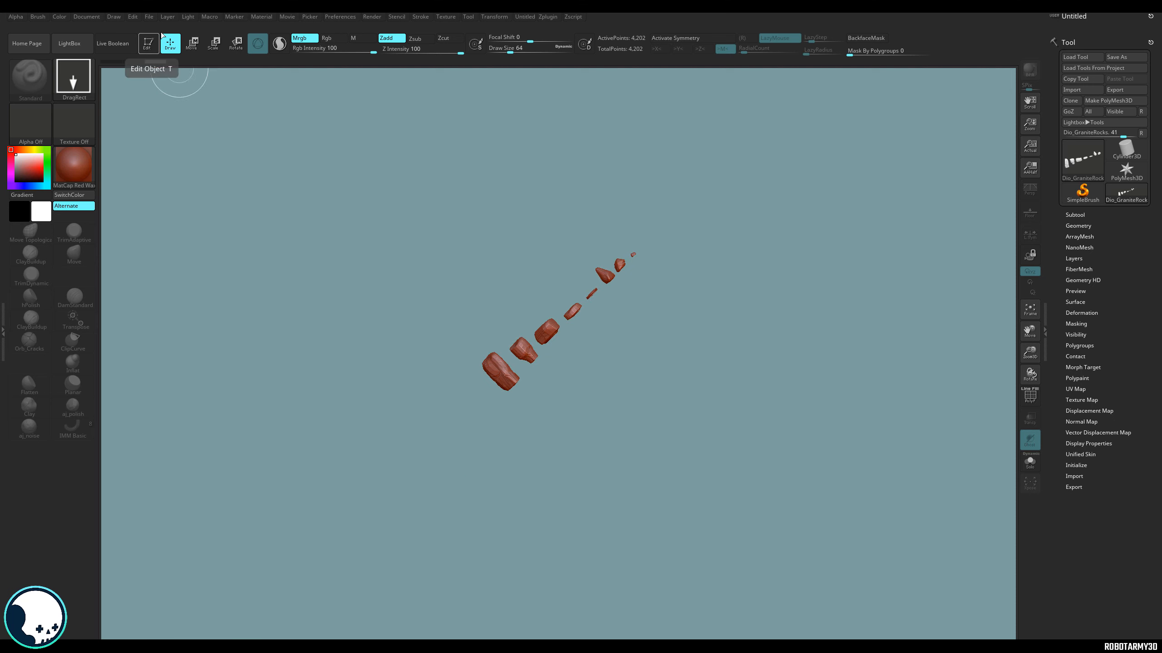
pyautogui.click(149, 43)
pyautogui.press('f')
# Display the polyframe on the imported rocks and assign a polygroup to each separate piece with Auto Groups.
pyautogui.click(1093, 214)
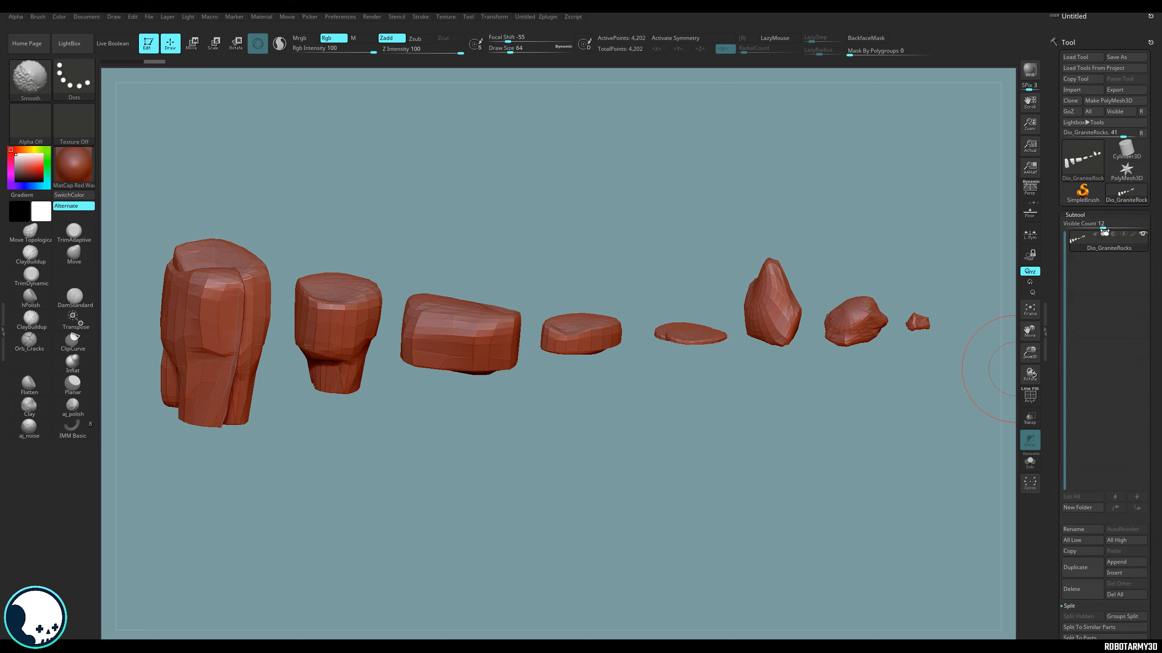
pyautogui.moveTo(1117, 595)
pyautogui.mouseDown()
pyautogui.moveTo(1117, 503)
pyautogui.moveTo(1079, 433)
pyautogui.mouseUp()
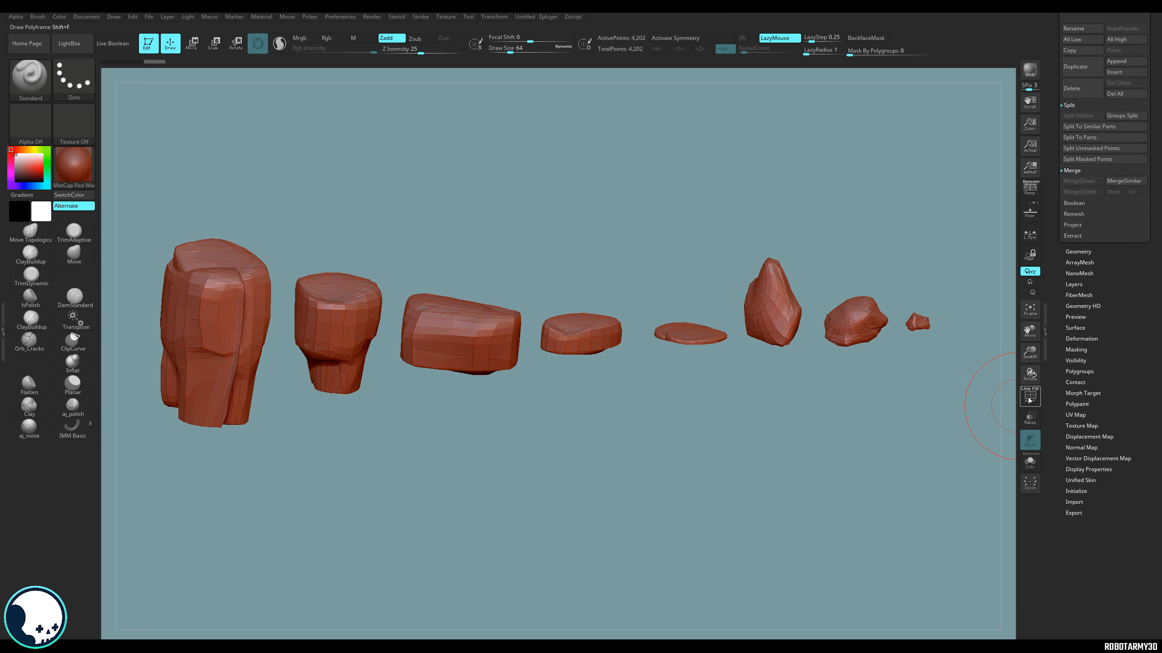
pyautogui.click(1030, 399)
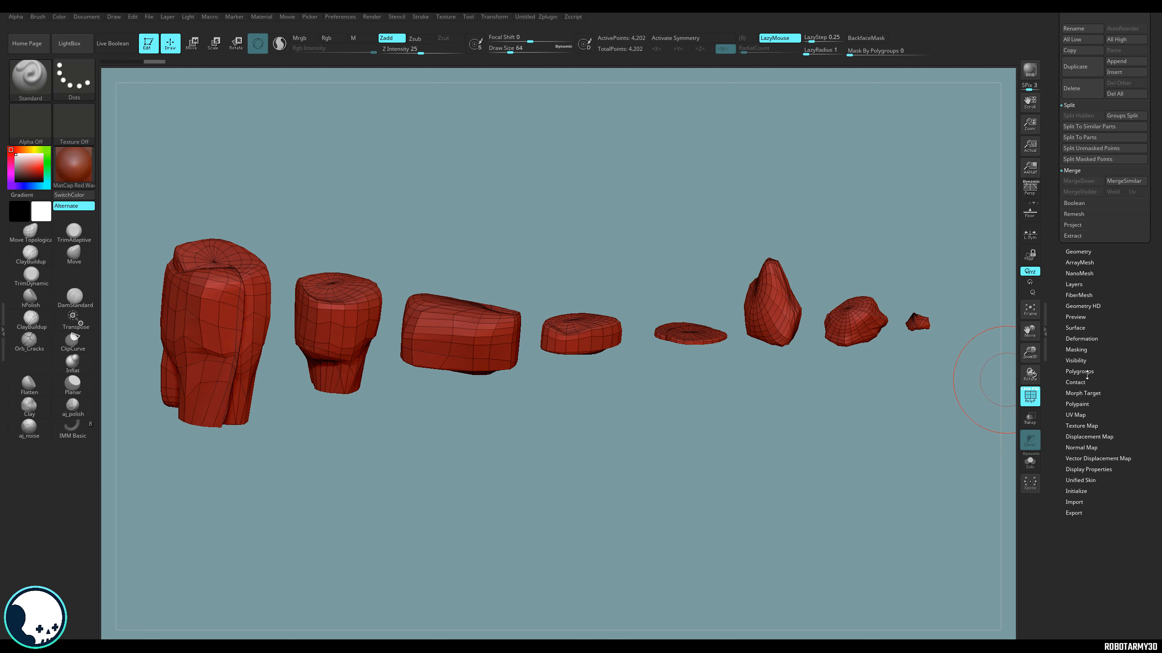
pyautogui.press('shift')
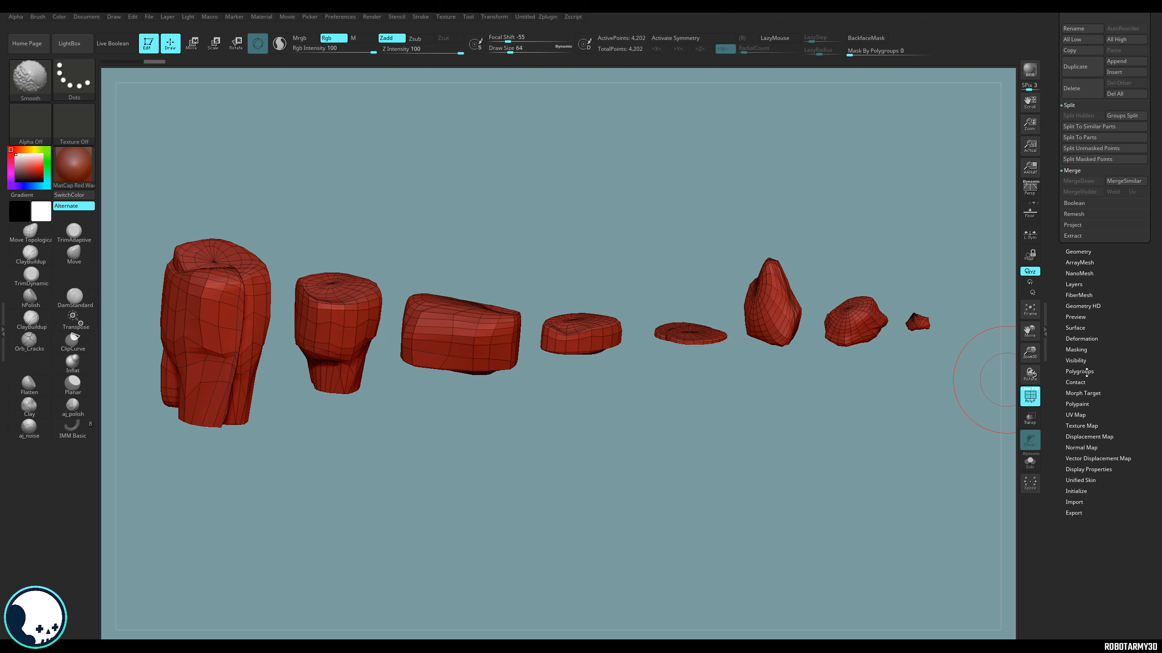
pyautogui.click(1087, 372)
pyautogui.click(1081, 380)
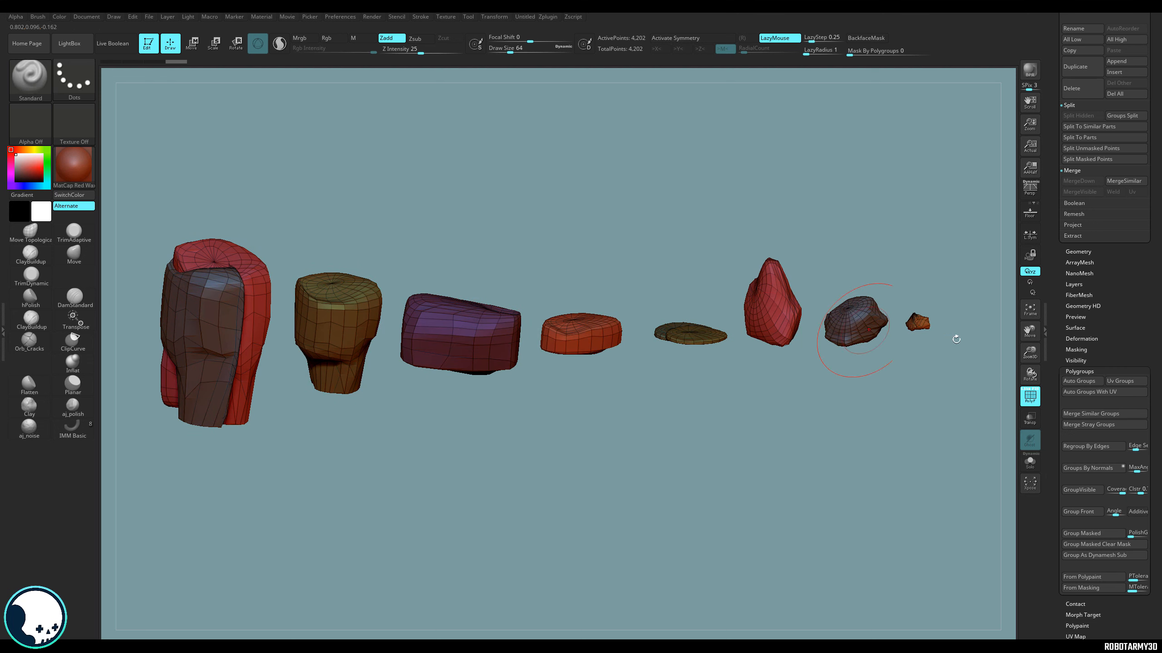
# Split the Dio_GraniteRocks mesh into separate subtools by polygroup with Groups Split.
pyautogui.scroll(10, 1133, 471)
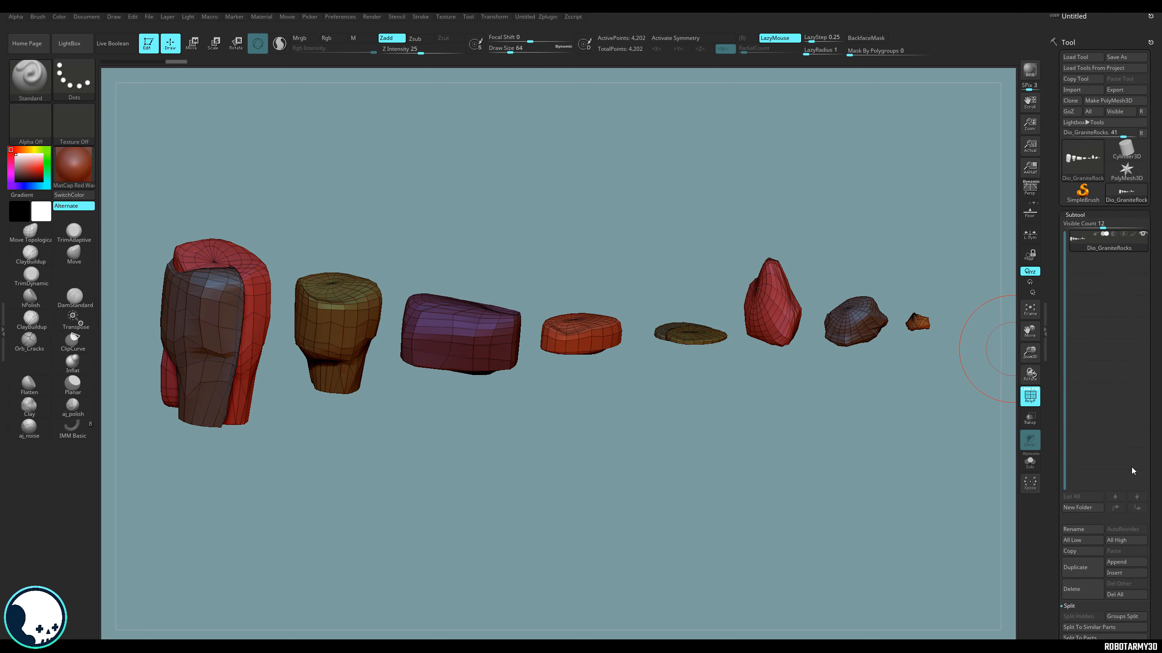
pyautogui.scroll(-3, 1133, 471)
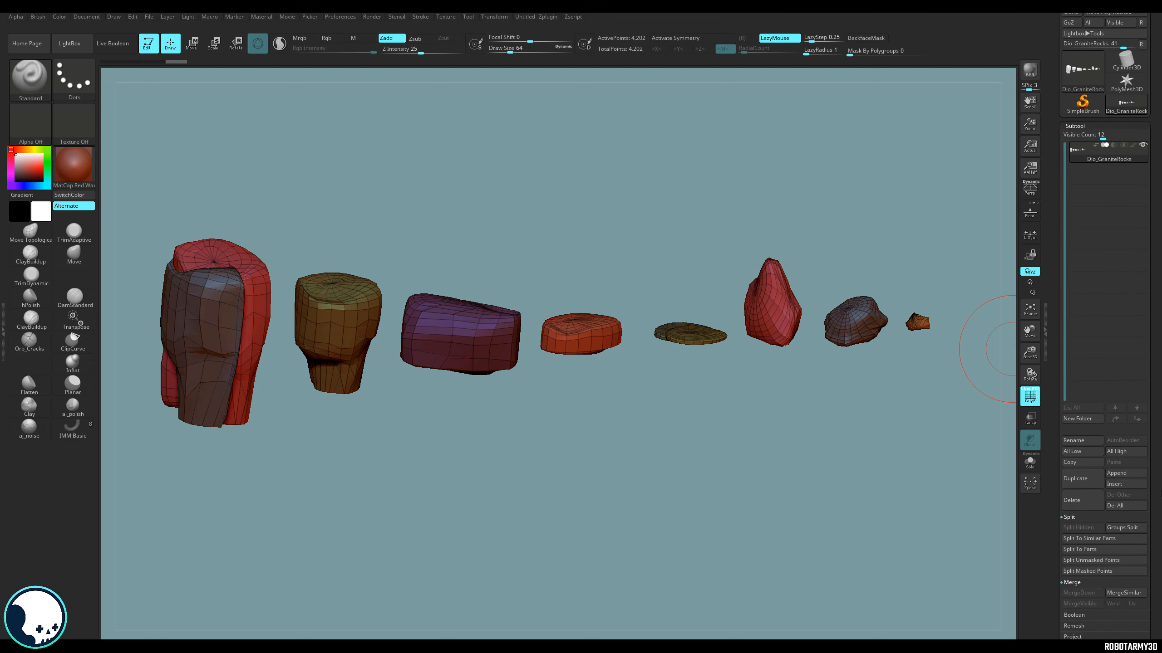
pyautogui.click(1125, 527)
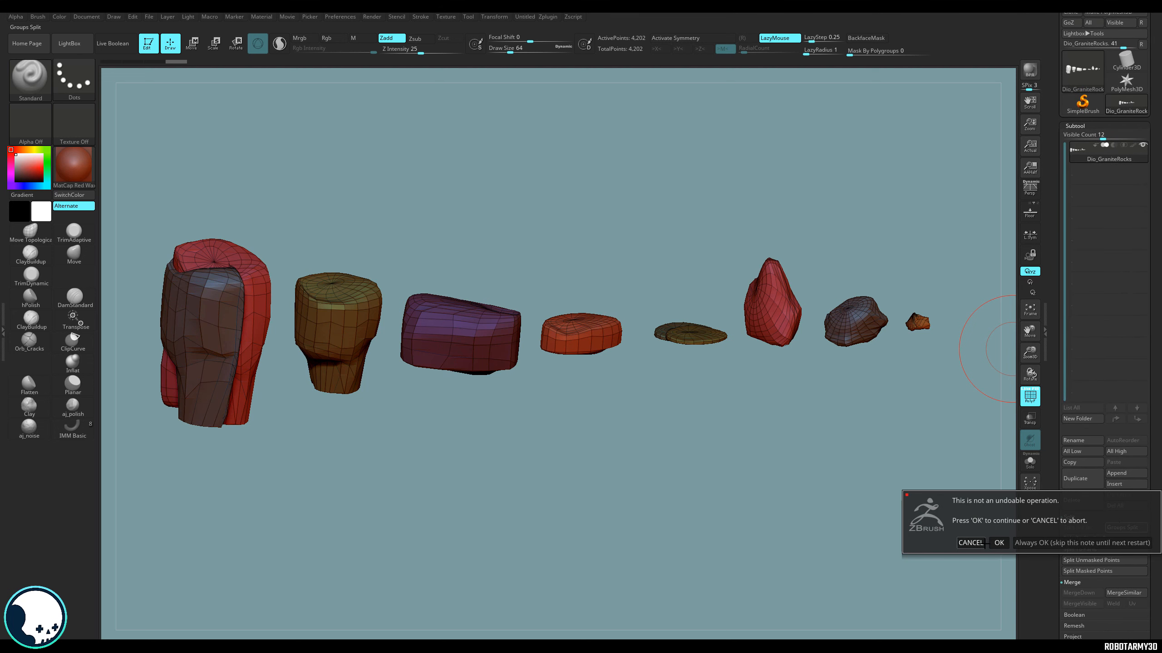
pyautogui.click(998, 542)
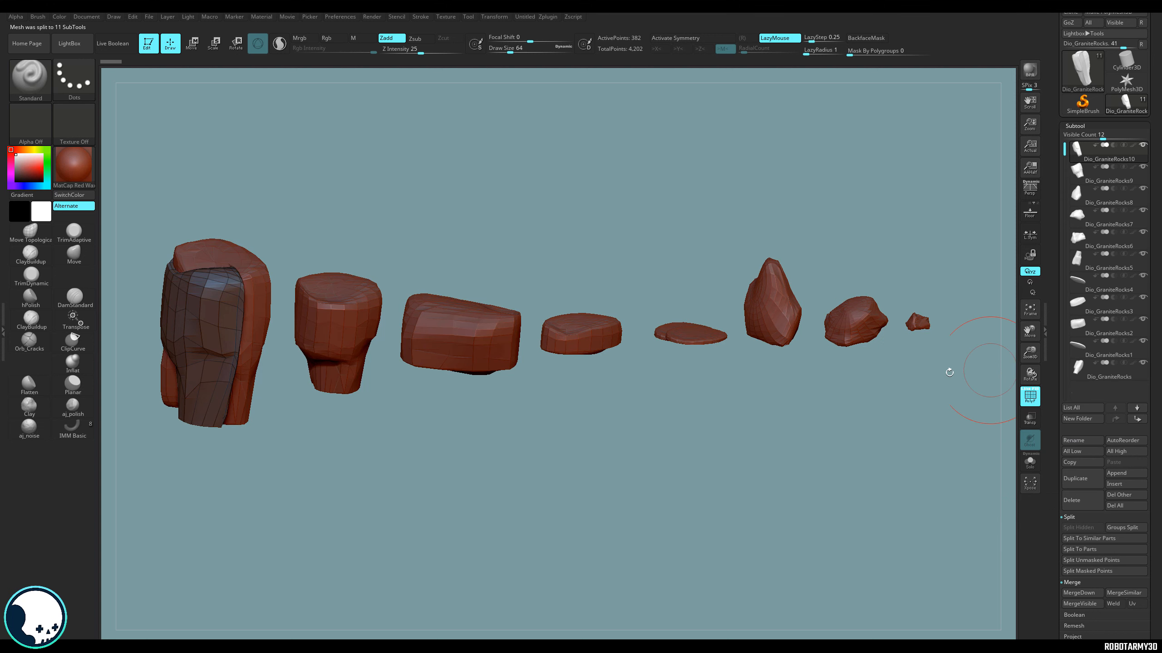
# Make the tall pointed rock, Dio_GraniteRocks8, the active subtool, hide all other subtools and frame it.
pyautogui.moveTo(949, 372); pyautogui.dragTo(817, 298)
pyautogui.keyDown('alt'); pyautogui.click(777, 324); pyautogui.keyUp('alt')
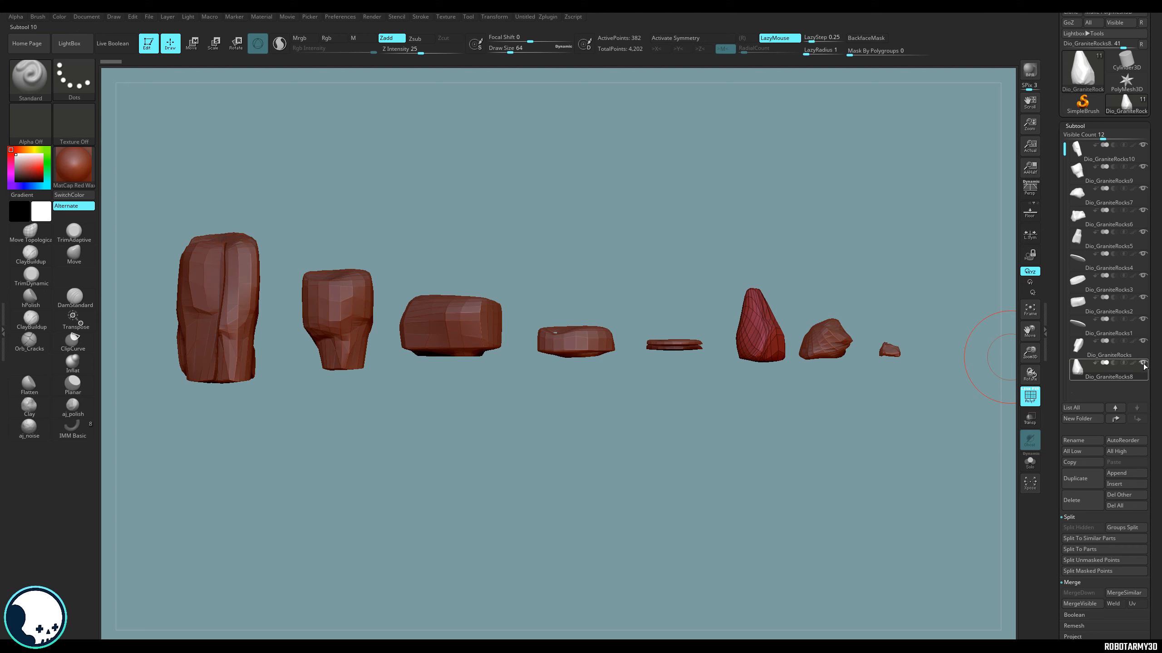
pyautogui.moveTo(1142, 366)
pyautogui.press('shift')
pyautogui.keyDown('shift'); pyautogui.click(1144, 366); pyautogui.keyUp('shift')
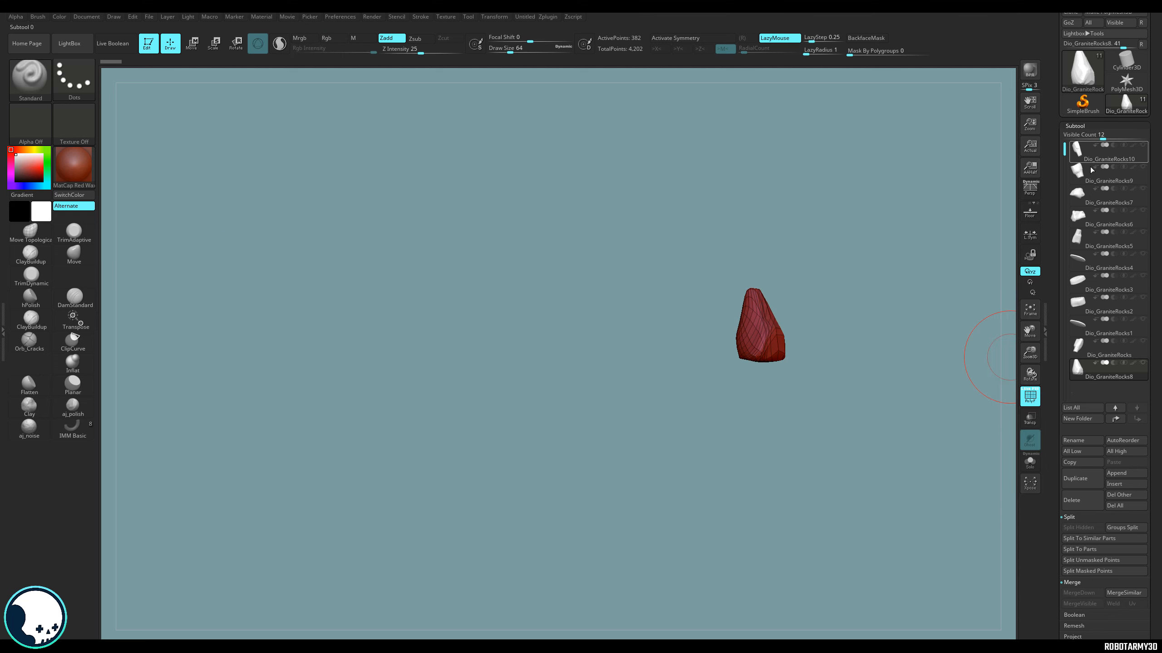
pyautogui.moveTo(1147, 364)
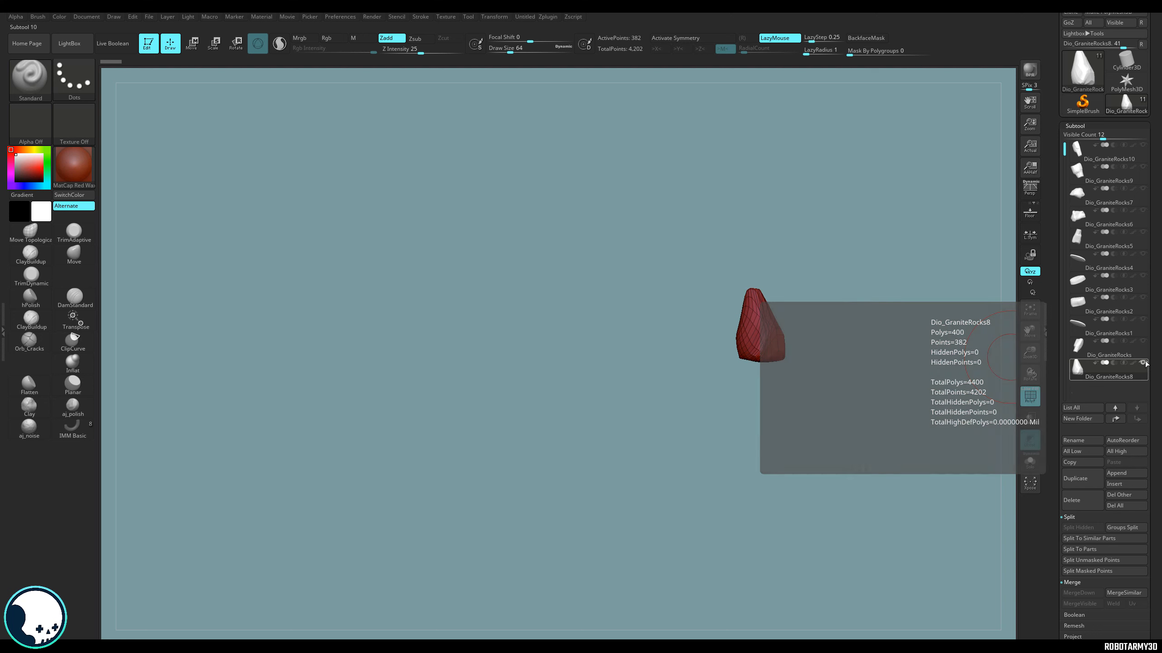
pyautogui.press('f')
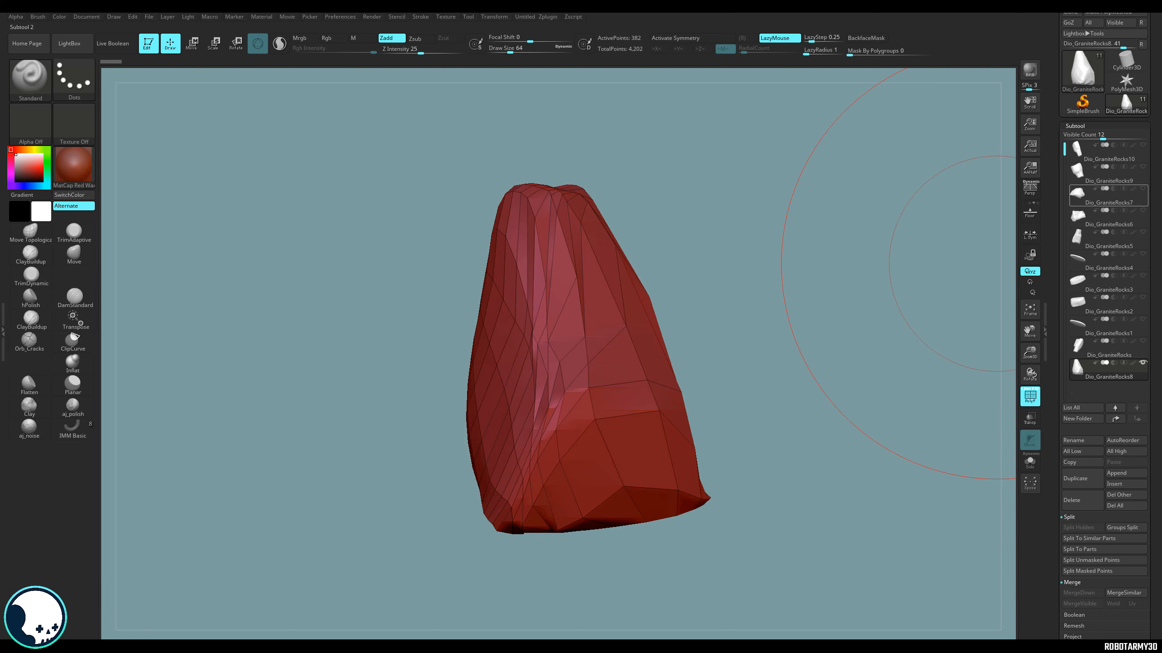
pyautogui.moveTo(1125, 194)
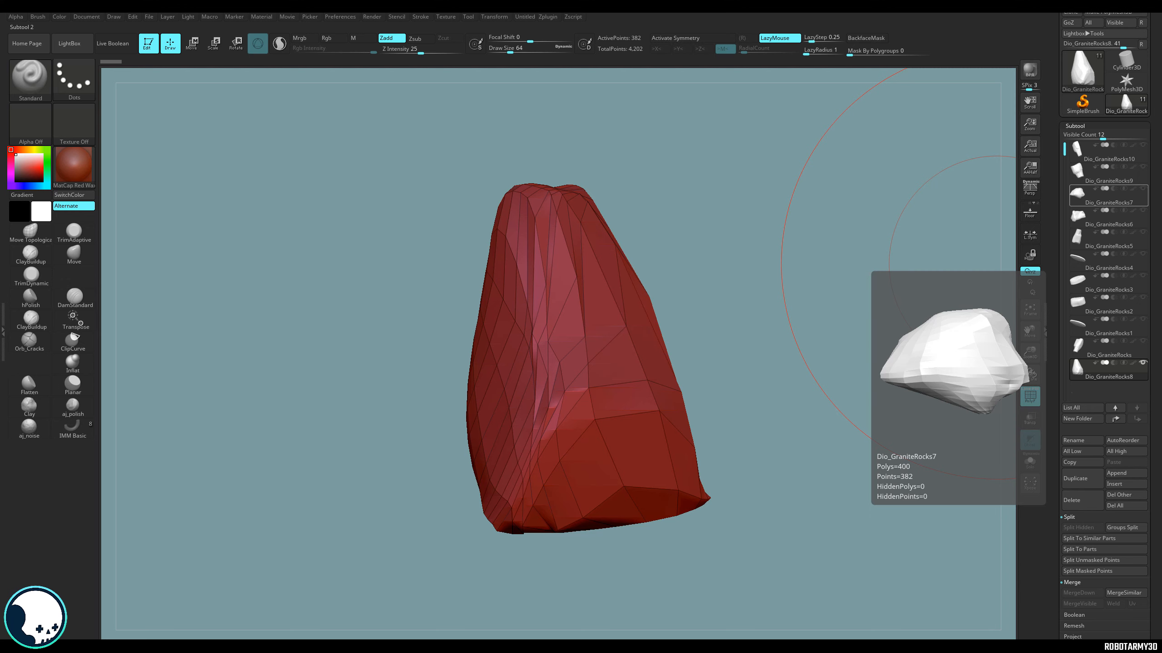
# Switch to the browser and preview the Darksiders Genesis layered rocks and the Darksiders 3 sculpted assets among the image results.
pyautogui.moveTo(1161, 104); pyautogui.dragTo(200, 13)
pyautogui.scroll(3, 553, 366)
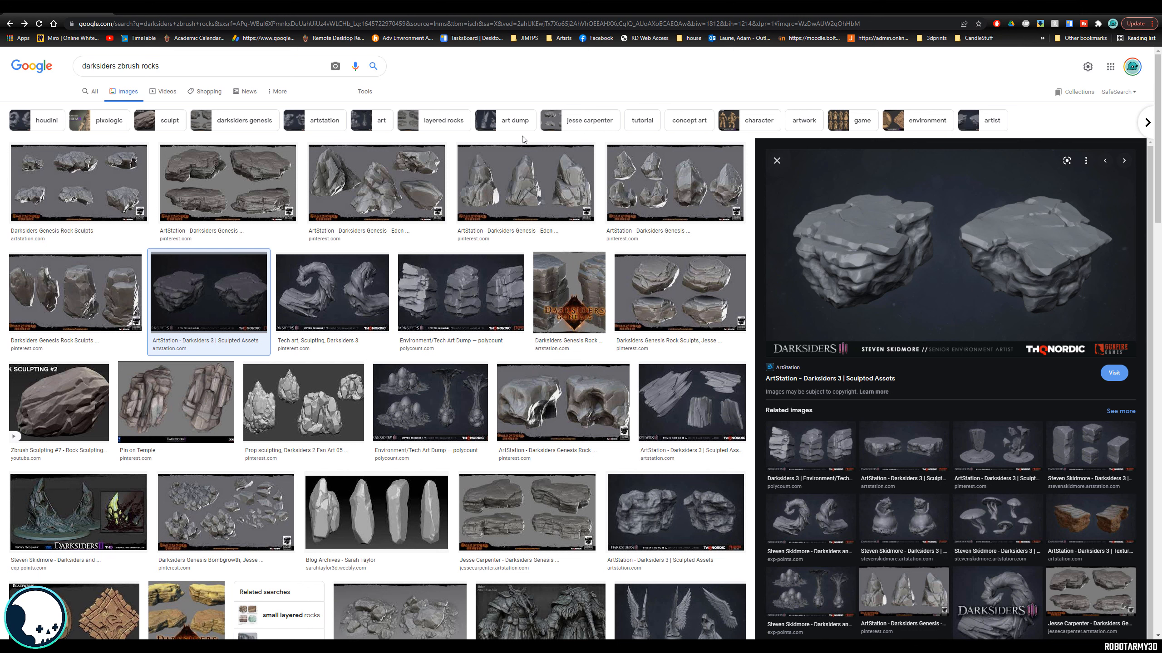
pyautogui.click(273, 202)
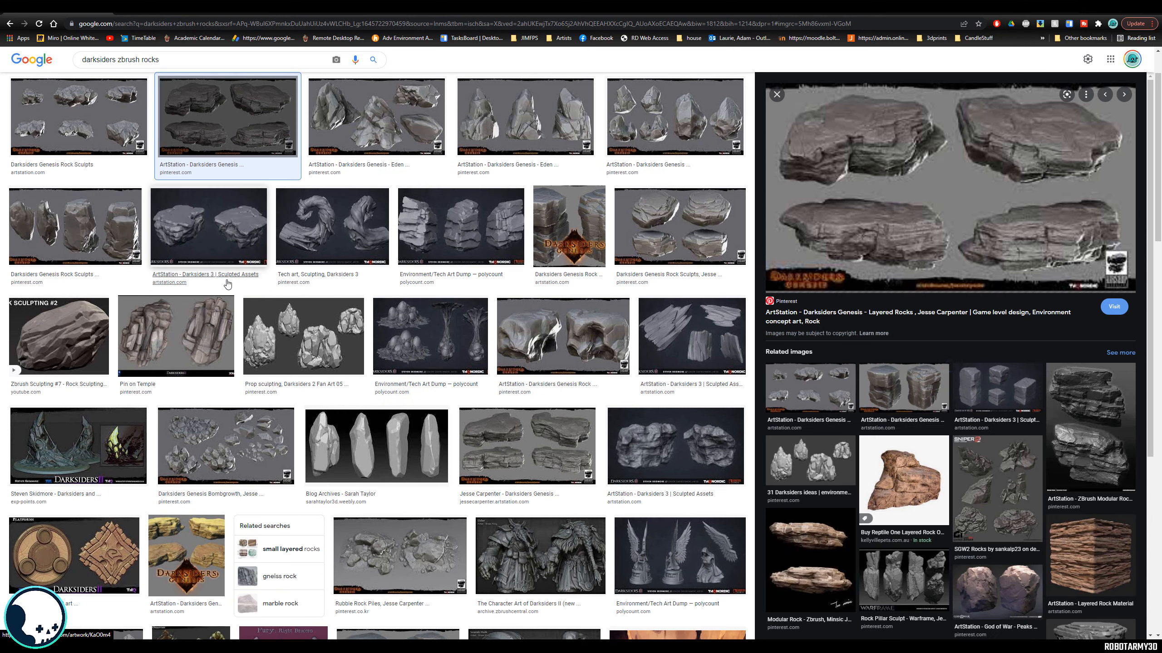
pyautogui.click(227, 283)
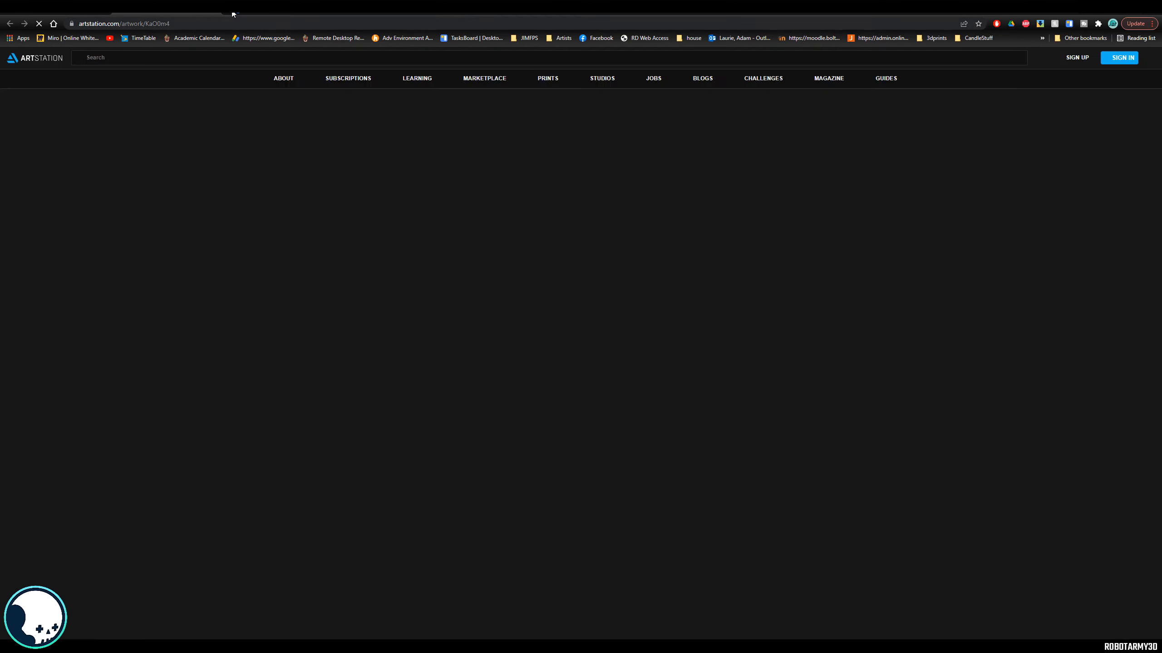
pyautogui.hotkey('alt', 'Left')
pyautogui.click(238, 233)
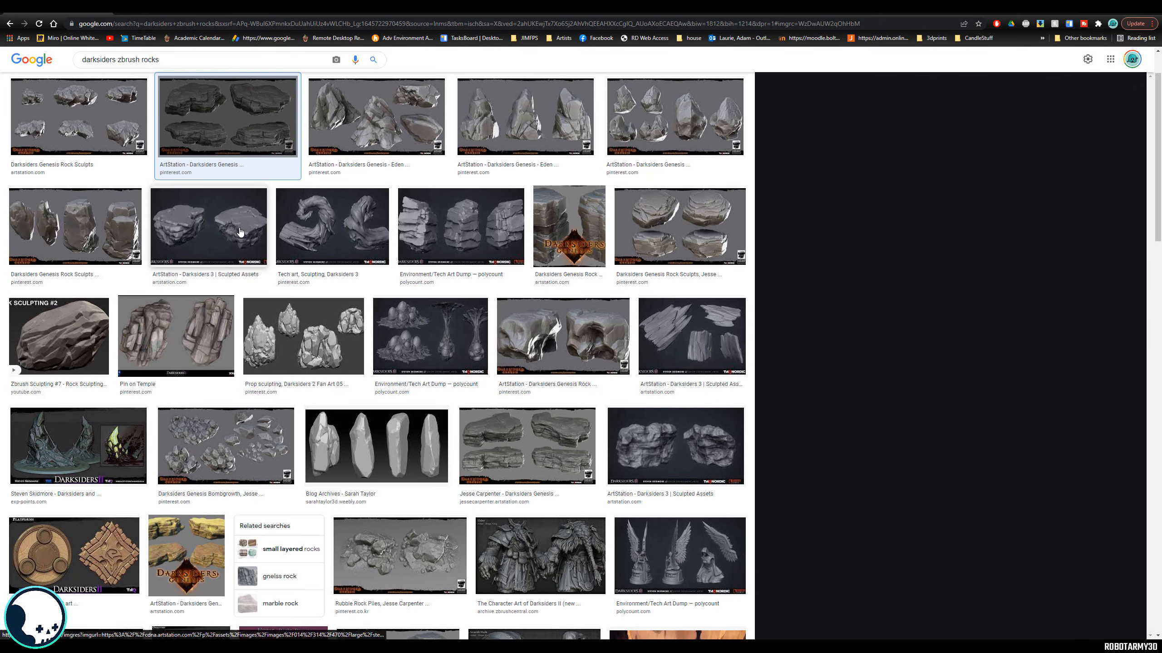
pyautogui.scroll(1, 543, 308)
# Preview the Darksiders Genesis Bombgrowth crystal rocks and the Darksiders 3 stacked rock sculpts for their shapes.
pyautogui.click(640, 198)
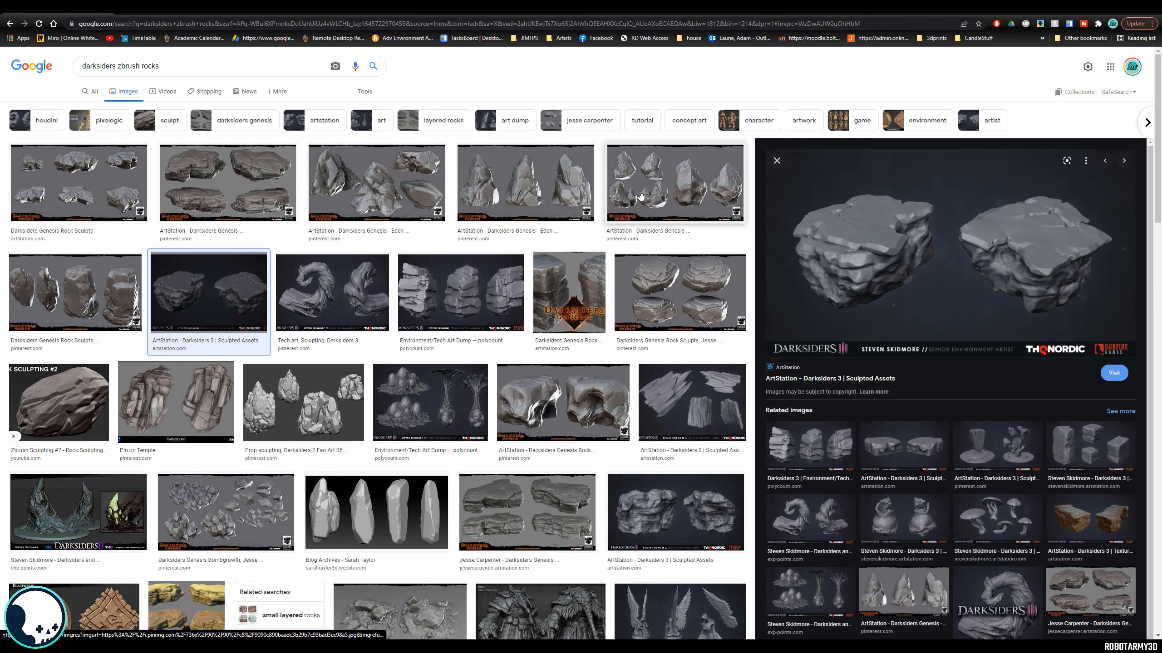
pyautogui.scroll(1, 571, 340)
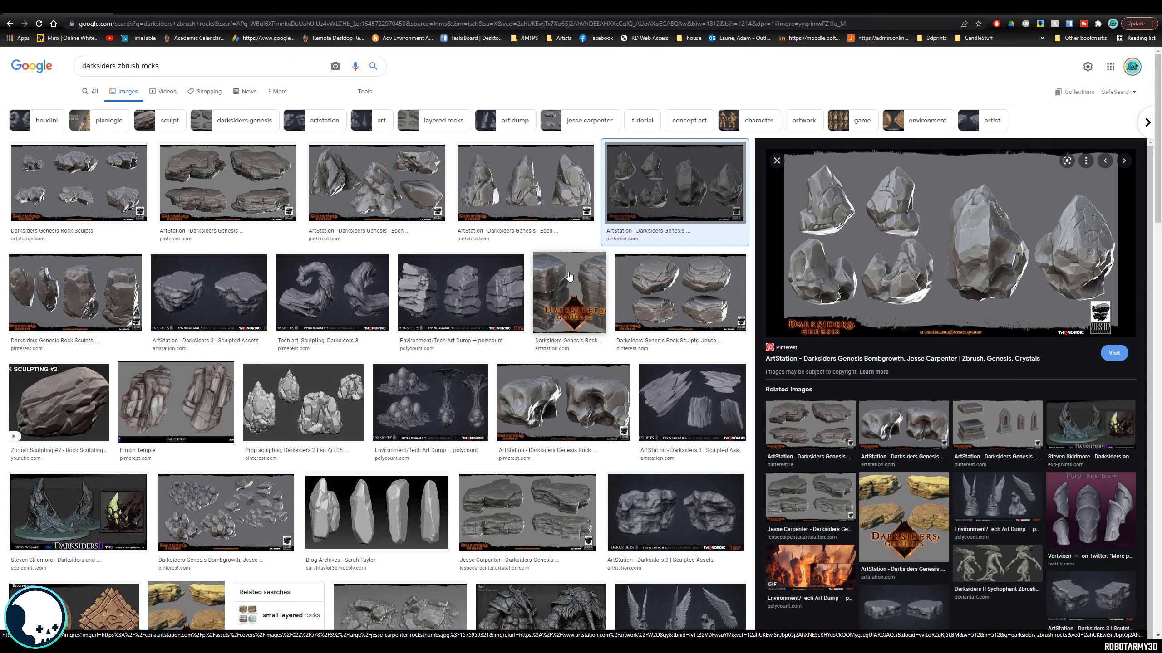
pyautogui.click(539, 320)
pyautogui.press('Left')
pyautogui.scroll(2, 567, 367)
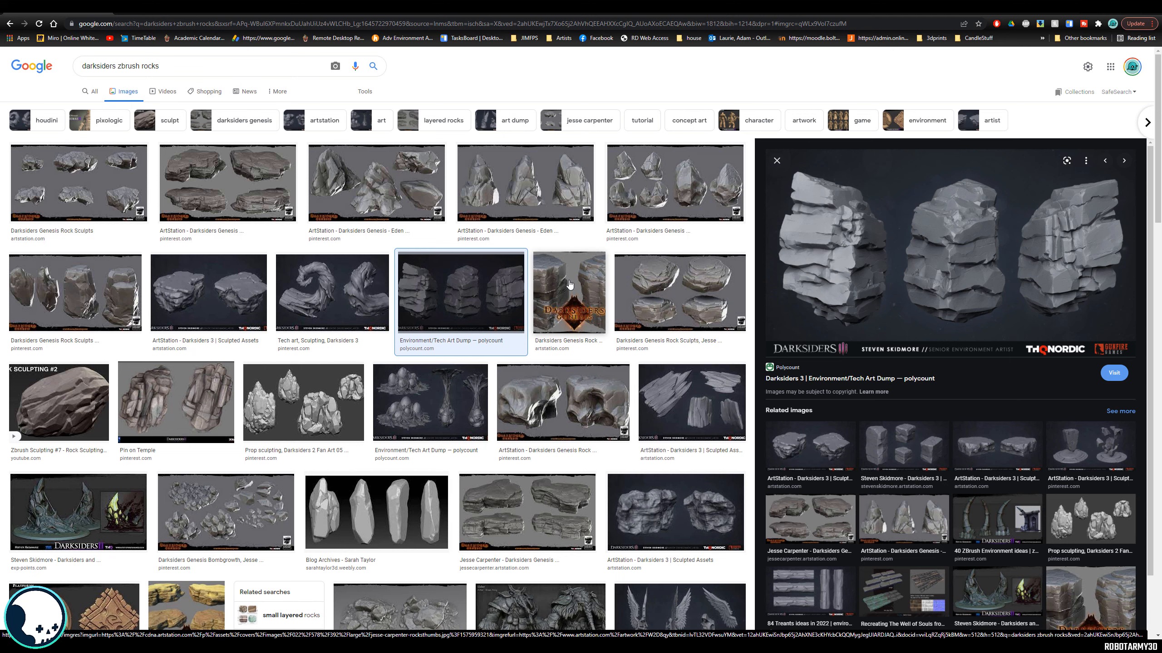
pyautogui.press('Up')
pyautogui.click(355, 277)
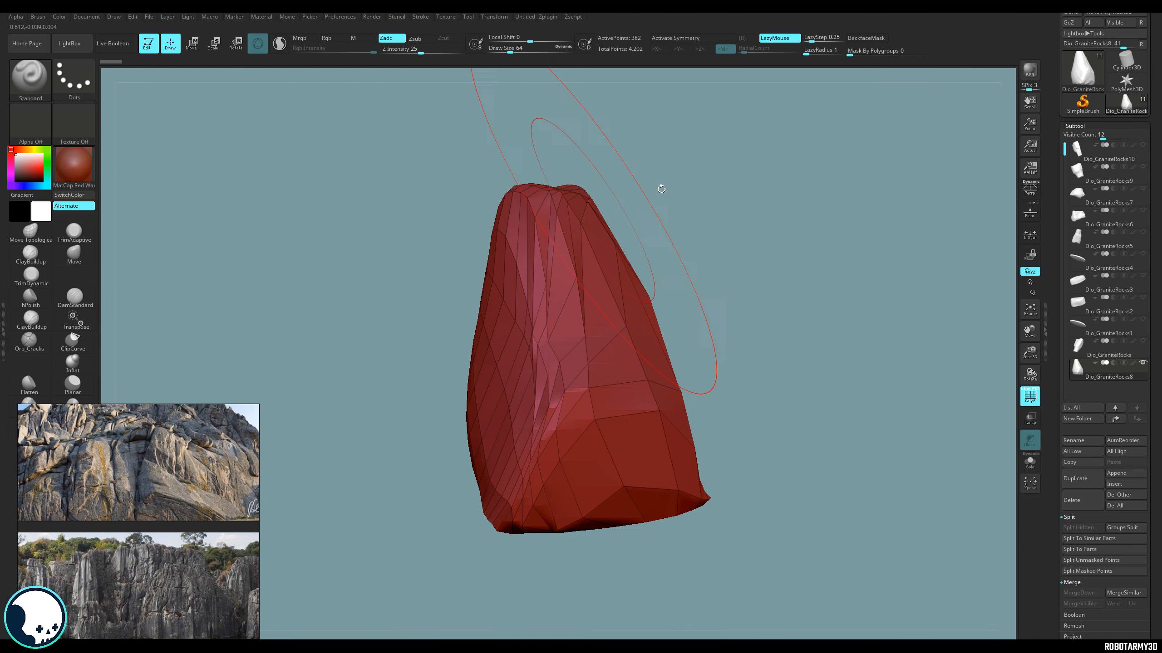
# Return to ZBrush, subdivide the pointed rock twice, delete its lower subdivision levels and turn off the polyframe.
pyautogui.moveTo(658, 186); pyautogui.dragTo(712, 280)
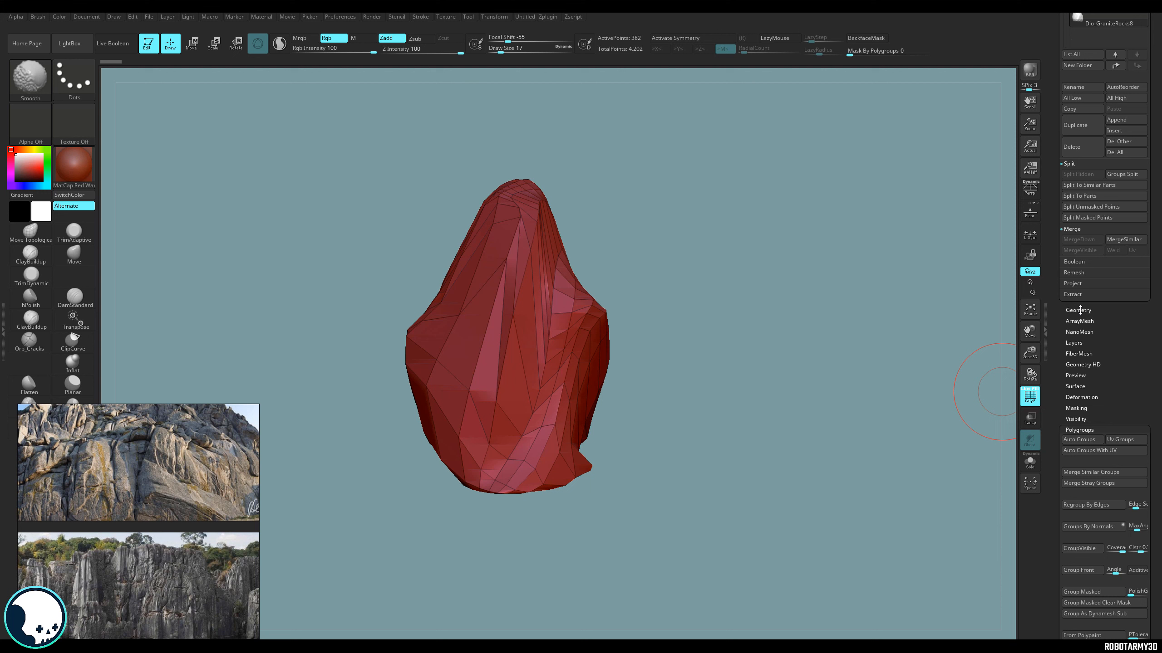
pyautogui.click(1080, 310)
pyautogui.click(1082, 391)
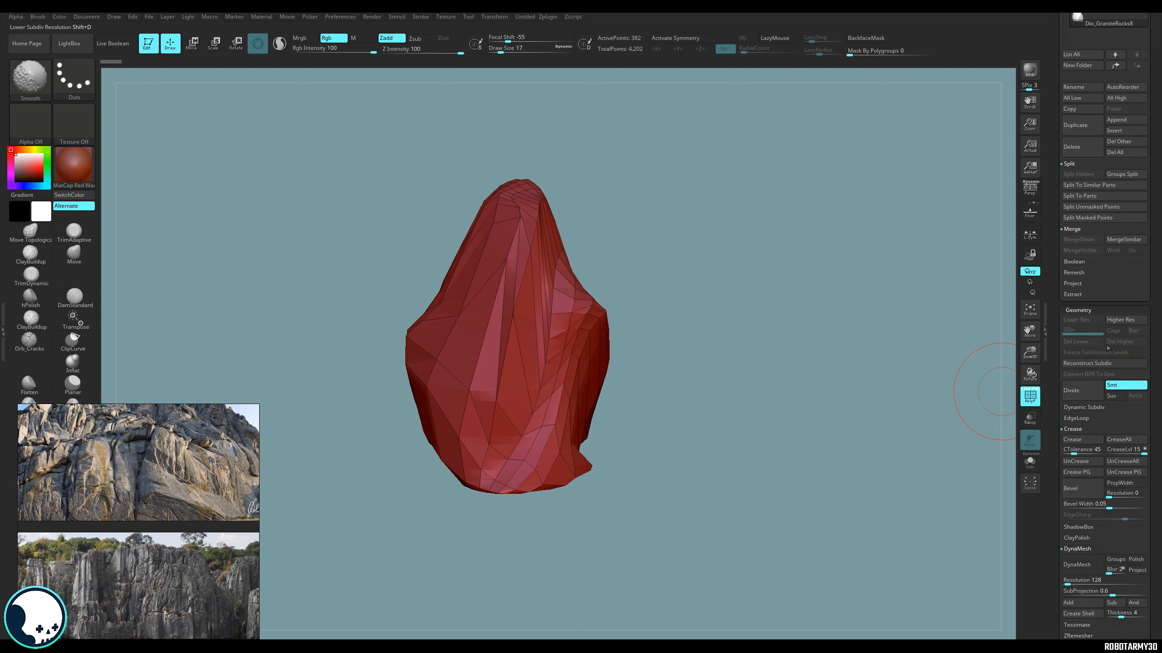
pyautogui.moveTo(916, 347); pyautogui.dragTo(956, 353)
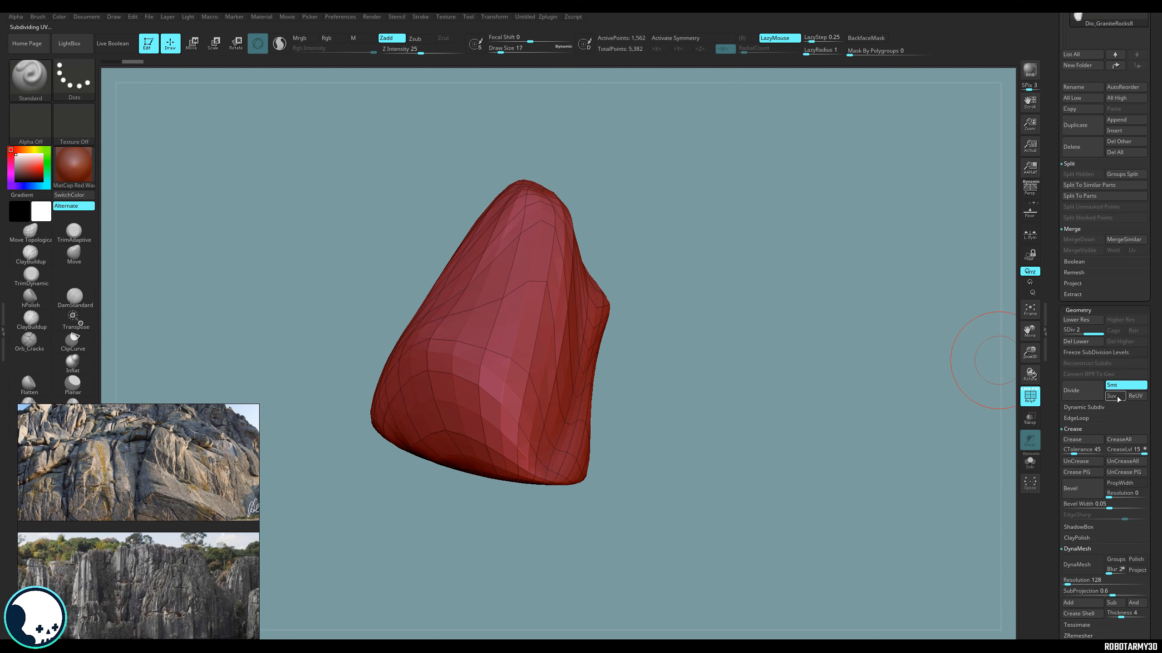
pyautogui.click(1076, 397)
pyautogui.click(1068, 350)
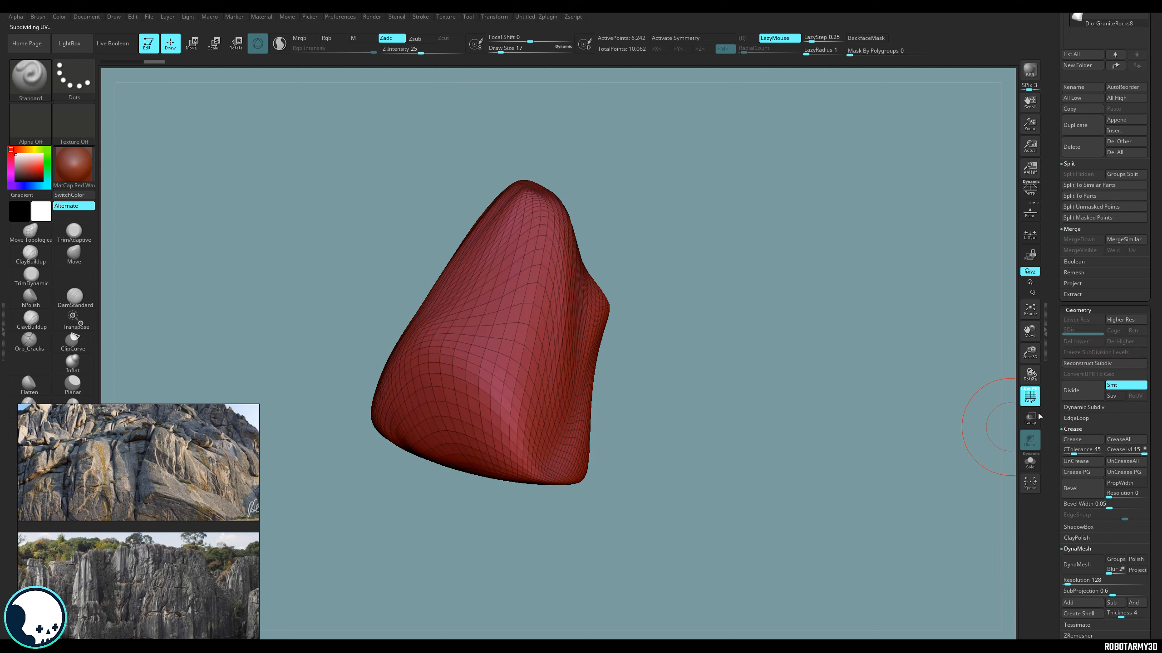
pyautogui.click(1029, 396)
pyautogui.moveTo(942, 355); pyautogui.dragTo(876, 376)
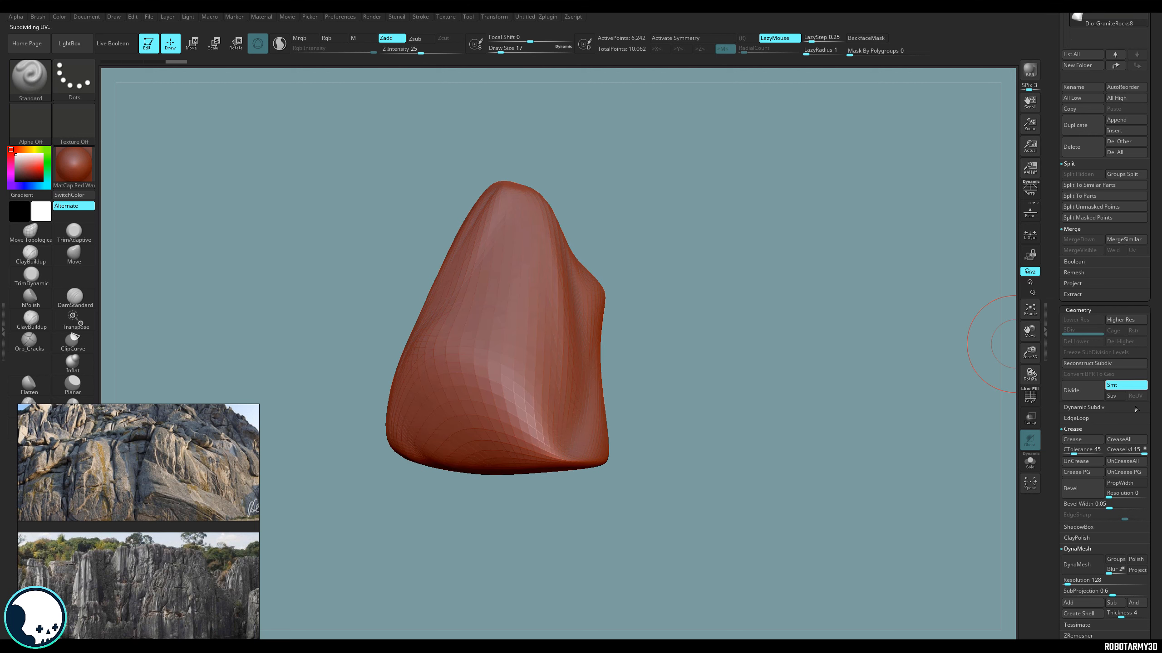
# Try DynaMesh on the pointed rock at resolutions of 128 and 504, undoing each.
pyautogui.scroll(-5, 1152, 411)
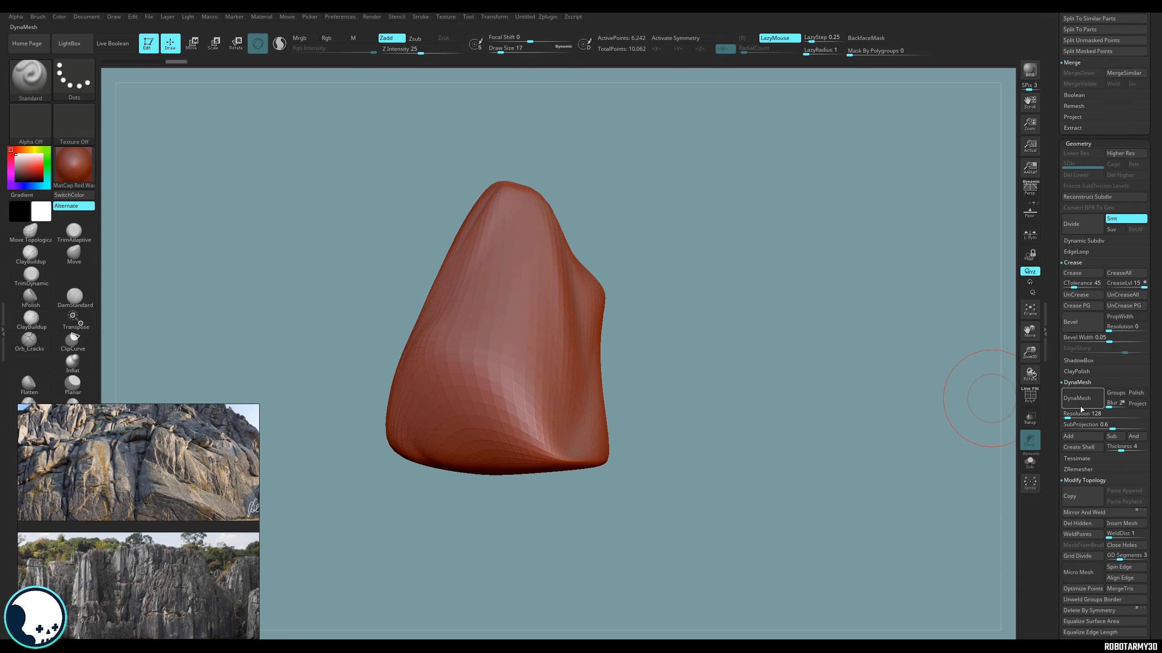
pyautogui.click(1080, 405)
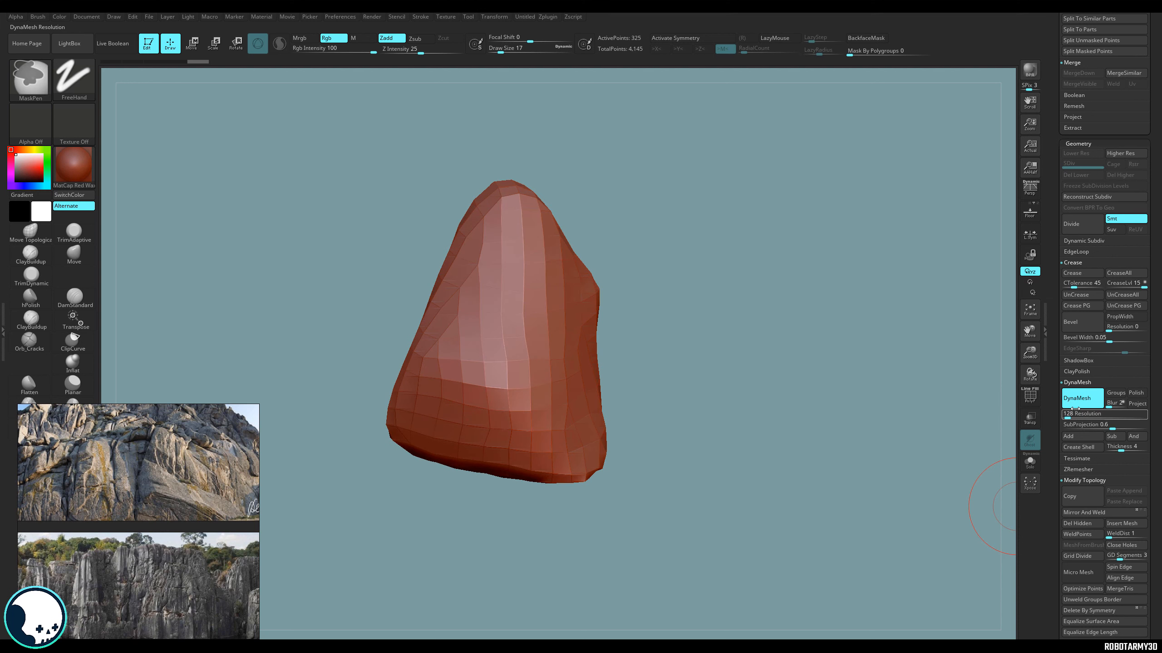
pyautogui.hotkey('ctrl', 'z')
pyautogui.moveTo(1066, 415); pyautogui.dragTo(1069, 414)
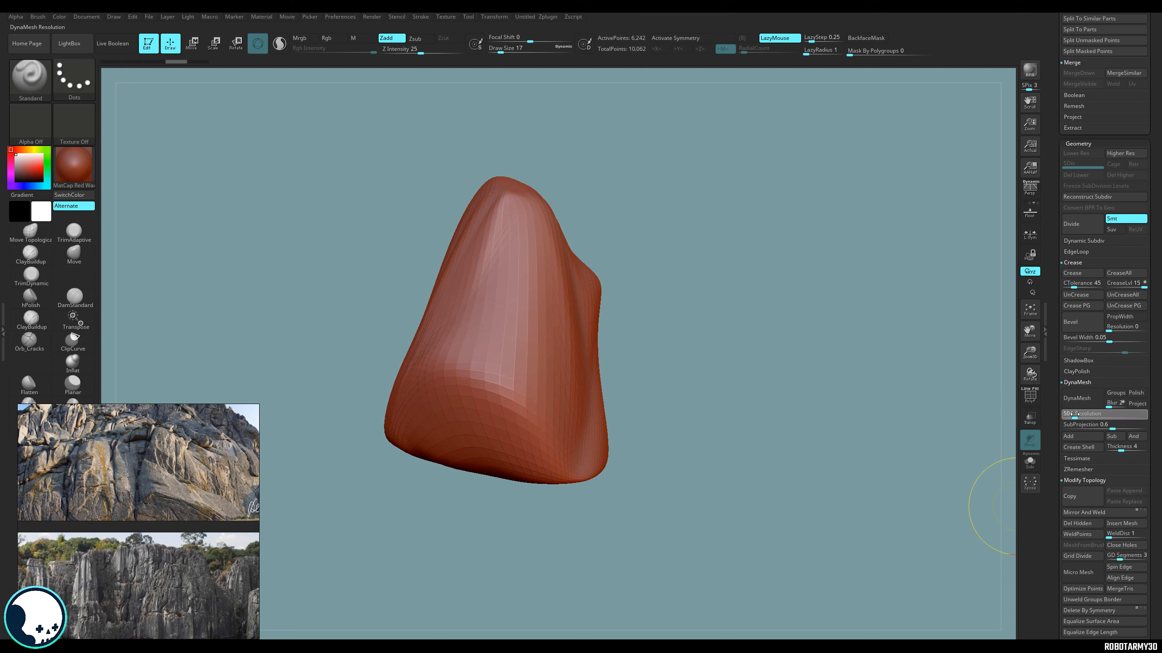
pyautogui.click(1081, 398)
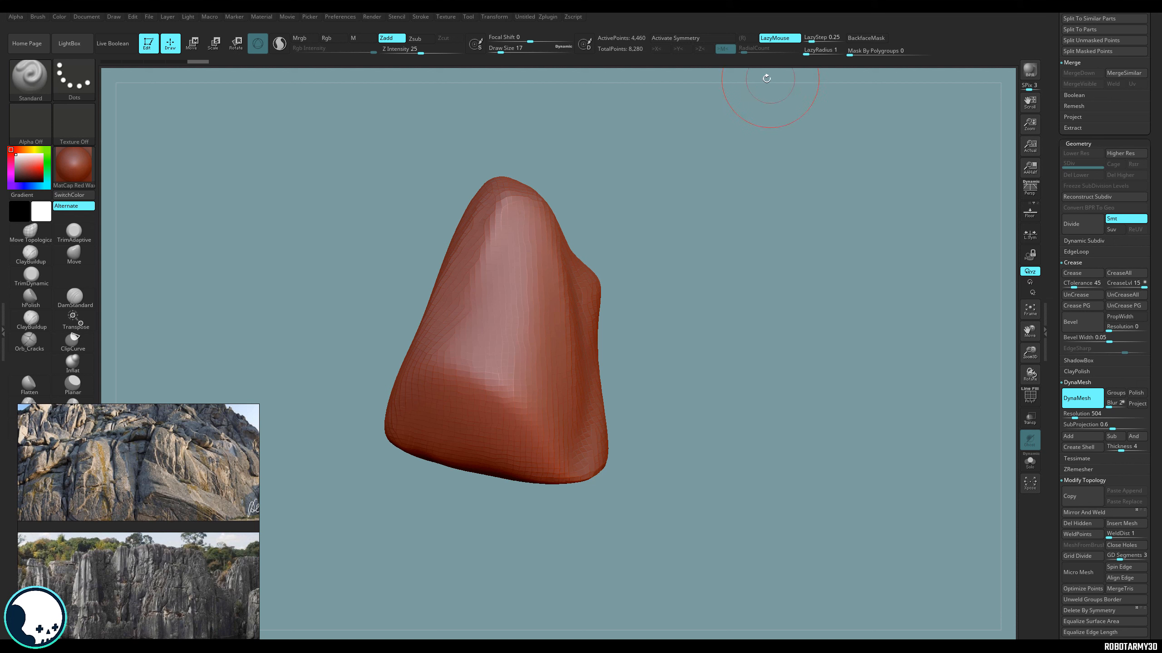
pyautogui.moveTo(809, 262); pyautogui.dragTo(777, 269)
pyautogui.hotkey('ctrl', 'z')
# Set the DynaMesh resolution to 1040 and apply DynaMesh to the pointed rock.
pyautogui.click(1083, 416)
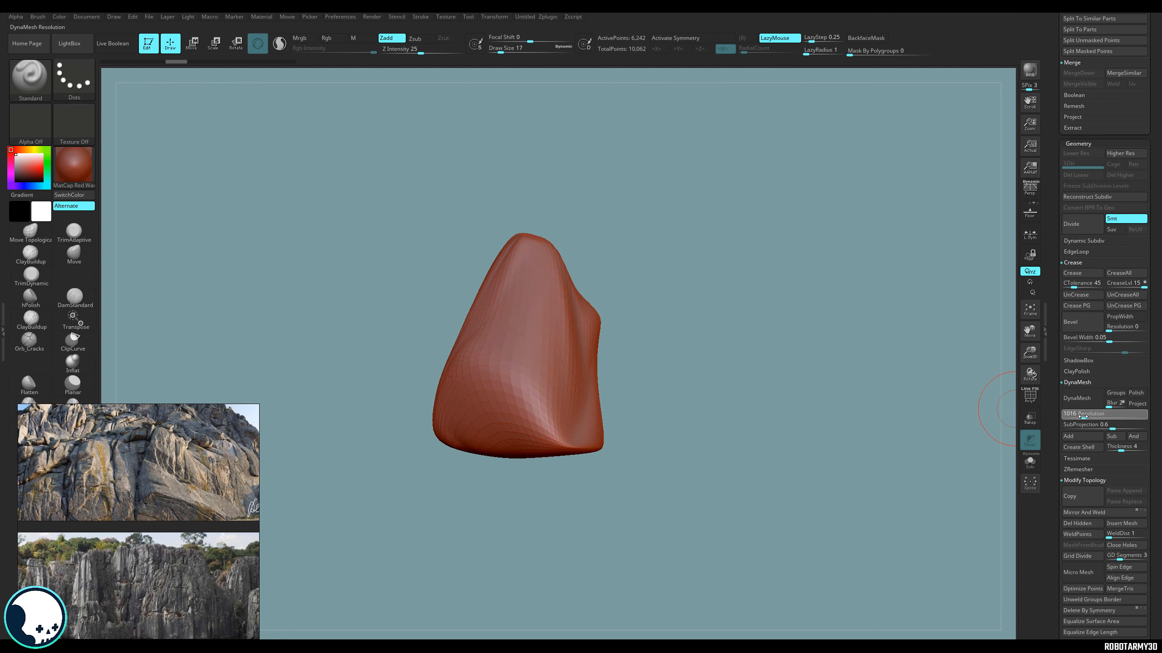
pyautogui.moveTo(1084, 416); pyautogui.dragTo(1087, 417)
pyautogui.click(1077, 398)
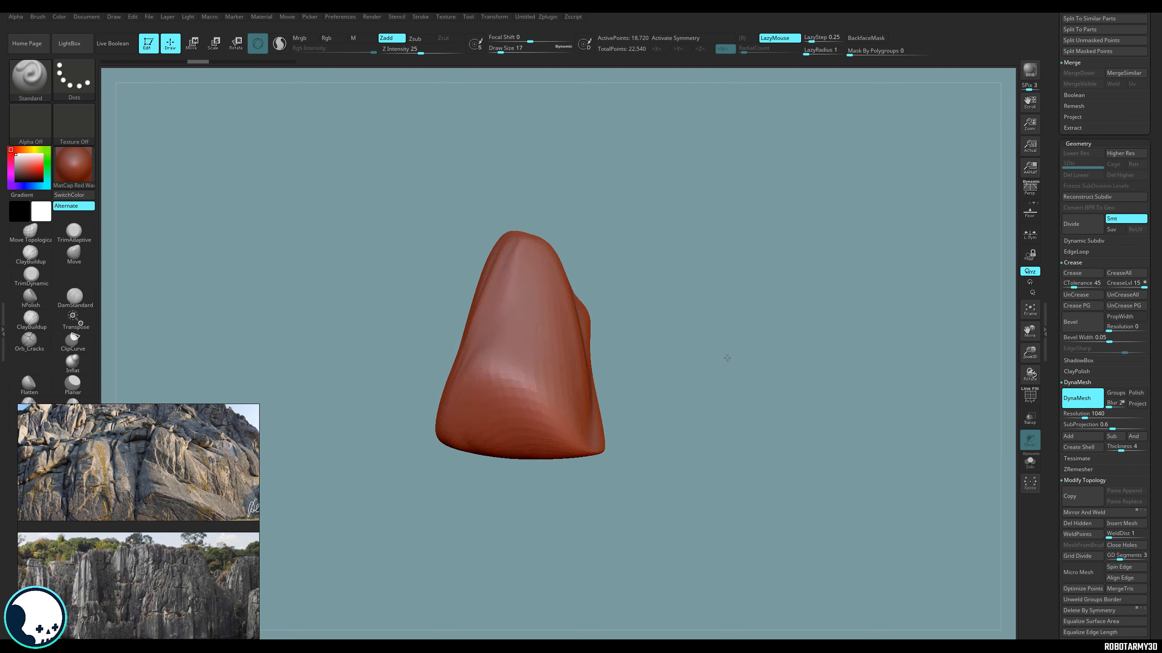
pyautogui.moveTo(725, 358); pyautogui.dragTo(920, 412)
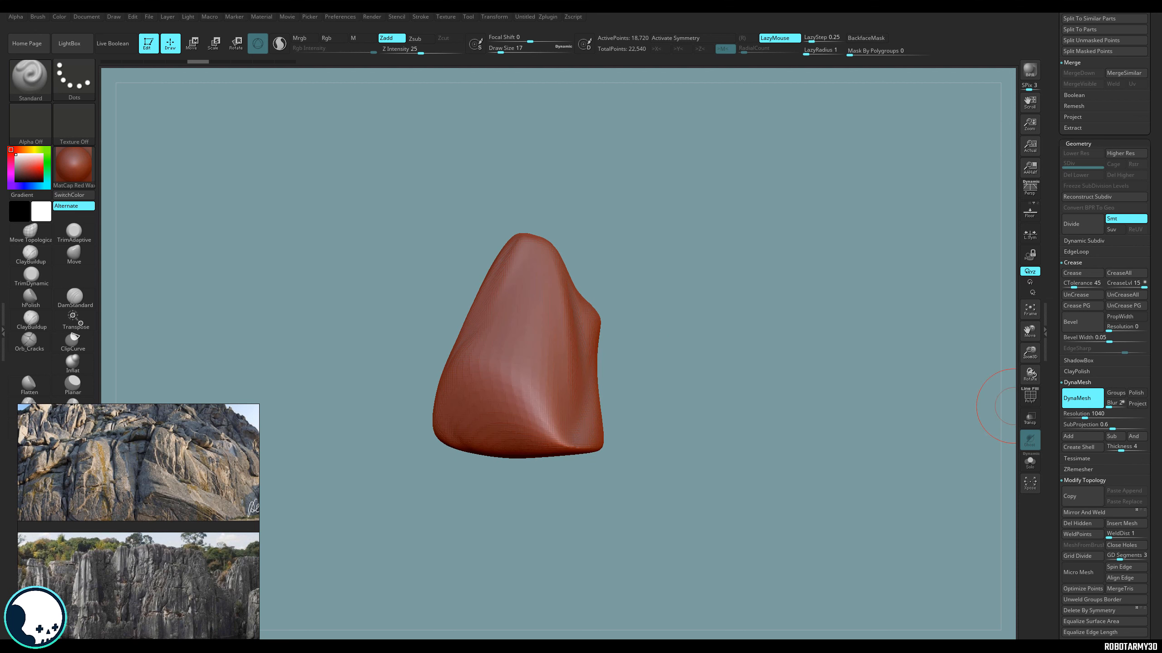
pyautogui.moveTo(740, 392); pyautogui.dragTo(735, 384)
pyautogui.moveTo(691, 496)
pyautogui.mouseDown()
pyautogui.moveTo(658, 542)
pyautogui.moveTo(632, 532)
pyautogui.moveTo(686, 508)
pyautogui.mouseUp()
# Browse the reference board to the cracked cliff photos and compare them with the rock from several angles.
pyautogui.scroll(-5, 110, 539)
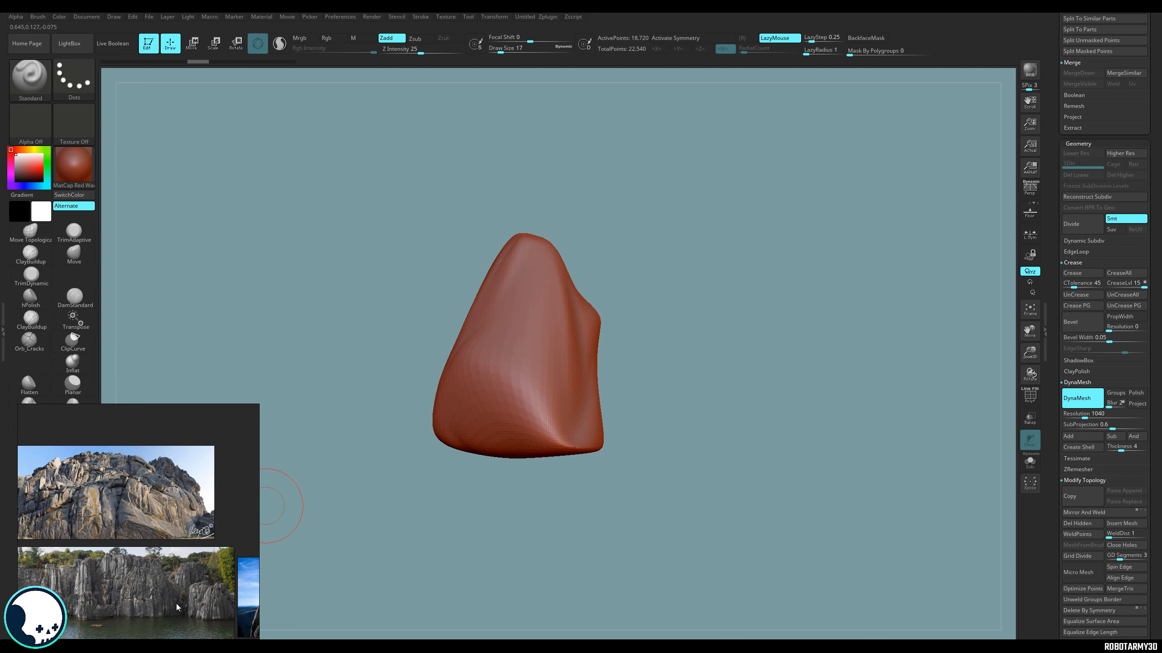
pyautogui.scroll(5, 133, 531)
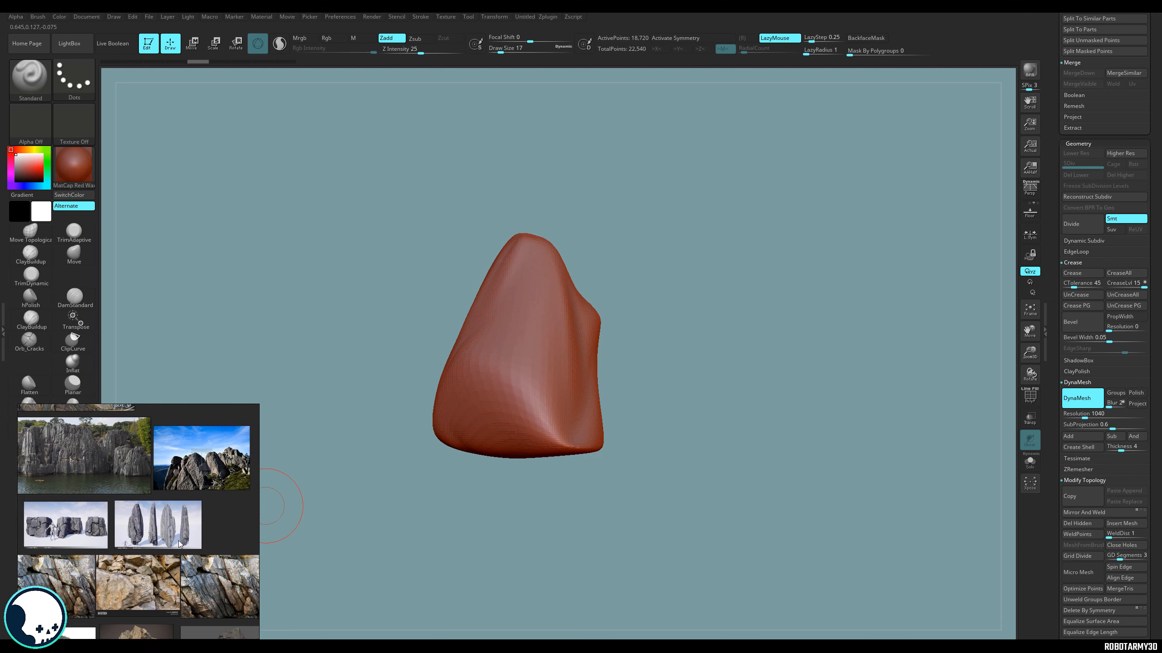
pyautogui.moveTo(144, 544); pyautogui.dragTo(25, 532, button='middle')
pyautogui.moveTo(92, 499)
pyautogui.mouseDown(button='middle')
pyautogui.moveTo(148, 515)
pyautogui.moveTo(172, 490)
pyautogui.moveTo(30, 442)
pyautogui.moveTo(155, 471)
pyautogui.moveTo(153, 420)
pyautogui.moveTo(80, 476)
pyautogui.moveTo(89, 519)
pyautogui.mouseUp(button='middle')
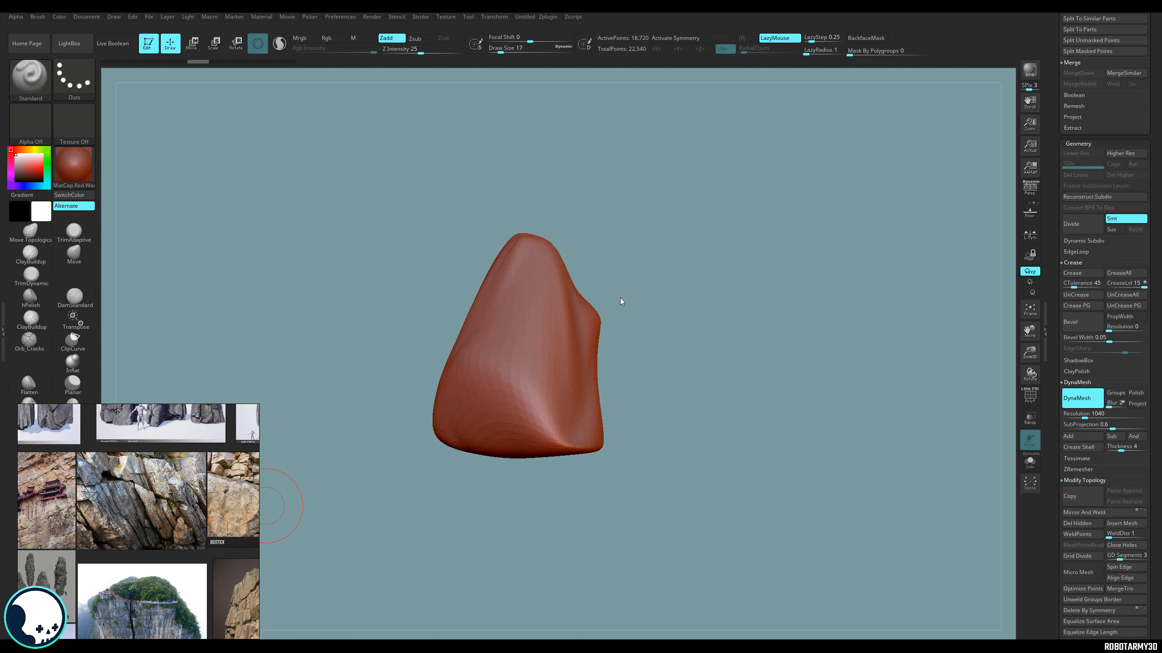
pyautogui.moveTo(678, 453); pyautogui.dragTo(648, 470)
pyautogui.moveTo(259, 405); pyautogui.dragTo(260, 412)
pyautogui.moveTo(603, 416)
pyautogui.mouseDown()
pyautogui.moveTo(695, 470)
pyautogui.moveTo(674, 467)
pyautogui.moveTo(695, 490)
pyautogui.moveTo(732, 494)
pyautogui.mouseUp()
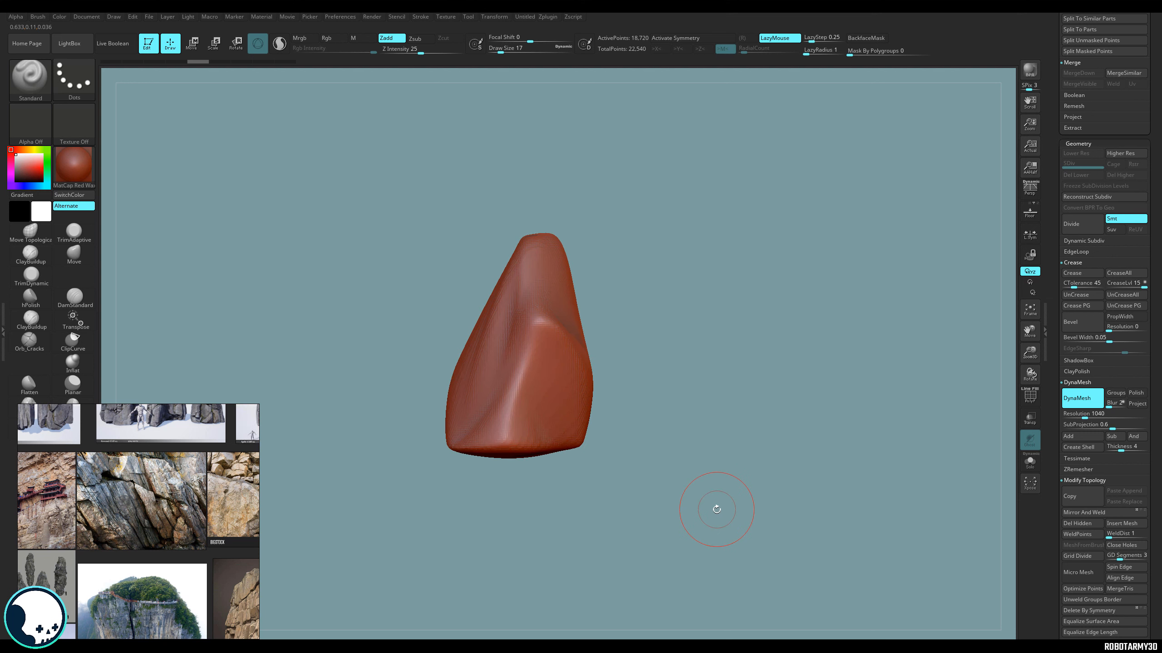
# Isolate the upper half of the rock with a rectangular selection, and show the whole mesh again.
pyautogui.moveTo(713, 373)
pyautogui.mouseDown()
pyautogui.moveTo(653, 407)
pyautogui.moveTo(687, 409)
pyautogui.mouseUp()
pyautogui.hotkey('ctrl', 'shift')
pyautogui.moveTo(679, 389); pyautogui.dragTo(684, 416)
pyautogui.hotkey('ctrl', 'shift')
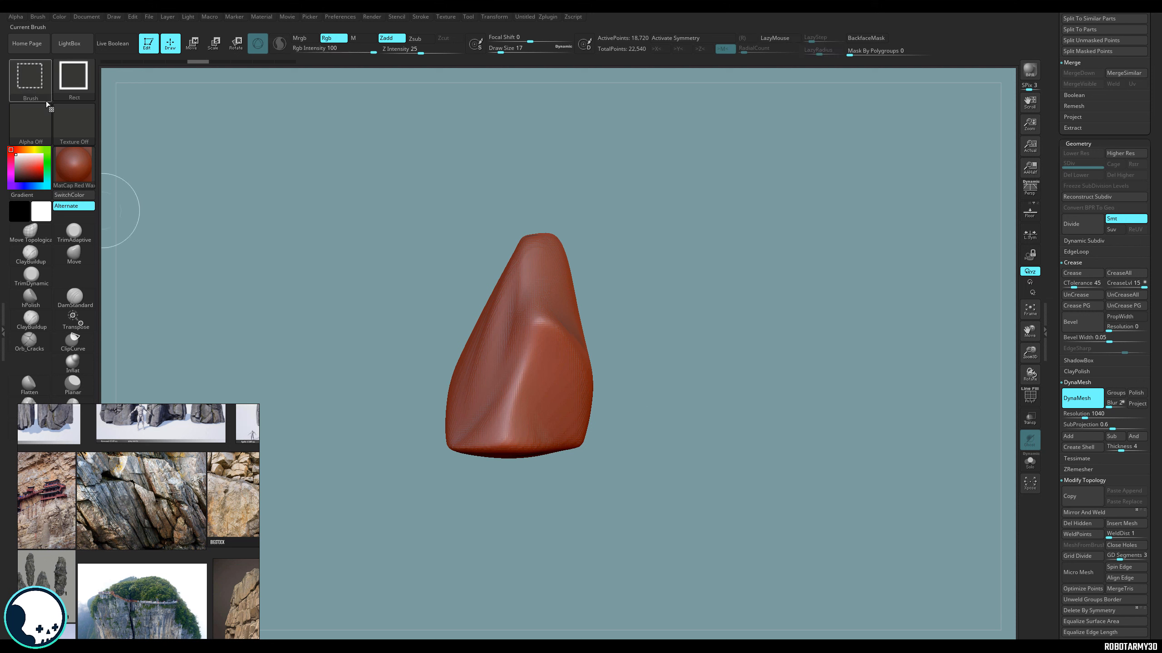
pyautogui.keyDown('ctrl'); pyautogui.keyDown('shift'); pyautogui.moveTo(694, 188); pyautogui.dragTo(450, 355); pyautogui.keyUp('shift'); pyautogui.keyUp('ctrl')
pyautogui.moveTo(516, 483)
pyautogui.mouseDown()
pyautogui.moveTo(534, 417)
pyautogui.moveTo(586, 427)
pyautogui.moveTo(519, 519)
pyautogui.mouseUp()
pyautogui.keyDown('ctrl'); pyautogui.keyDown('shift'); pyautogui.click(525, 522); pyautogui.keyUp('shift'); pyautogui.keyUp('ctrl')
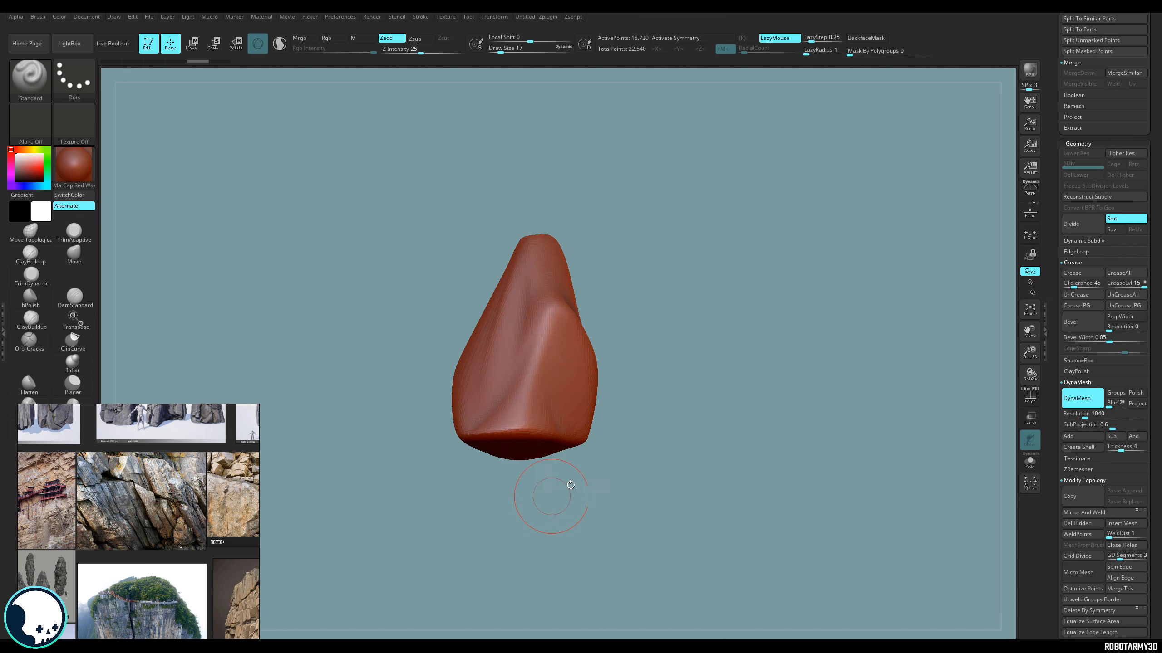
# Choose ClipCurve as the clipping brush for cutting flat planes into the pointed rock.
pyautogui.moveTo(570, 485); pyautogui.dragTo(612, 508)
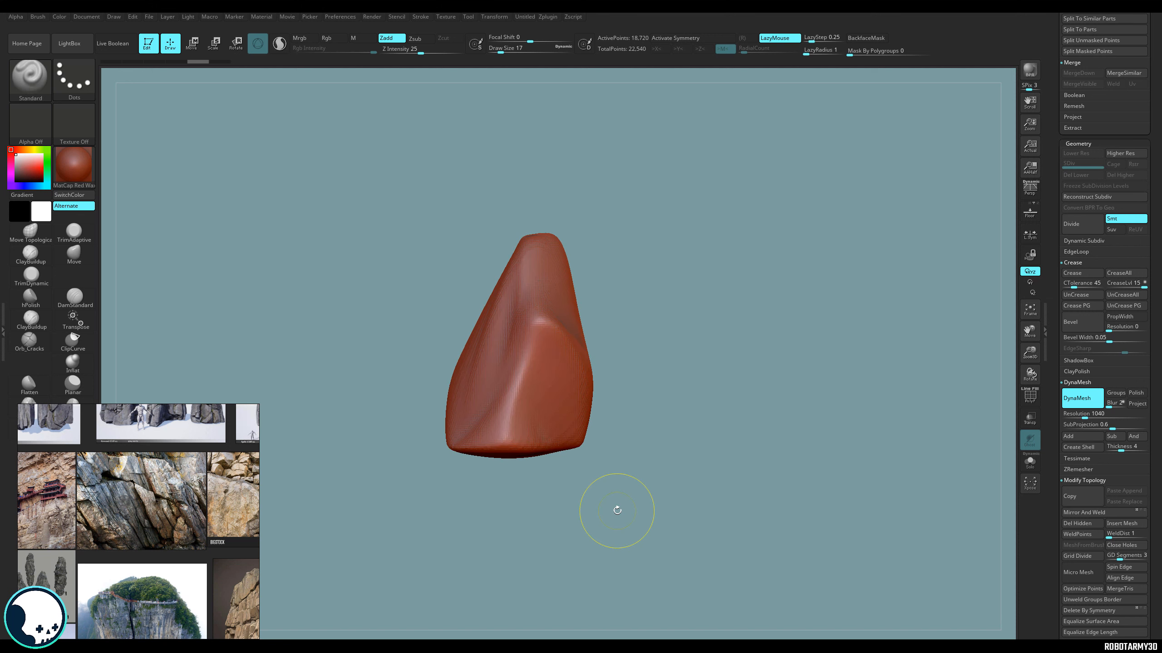
pyautogui.click(37, 79)
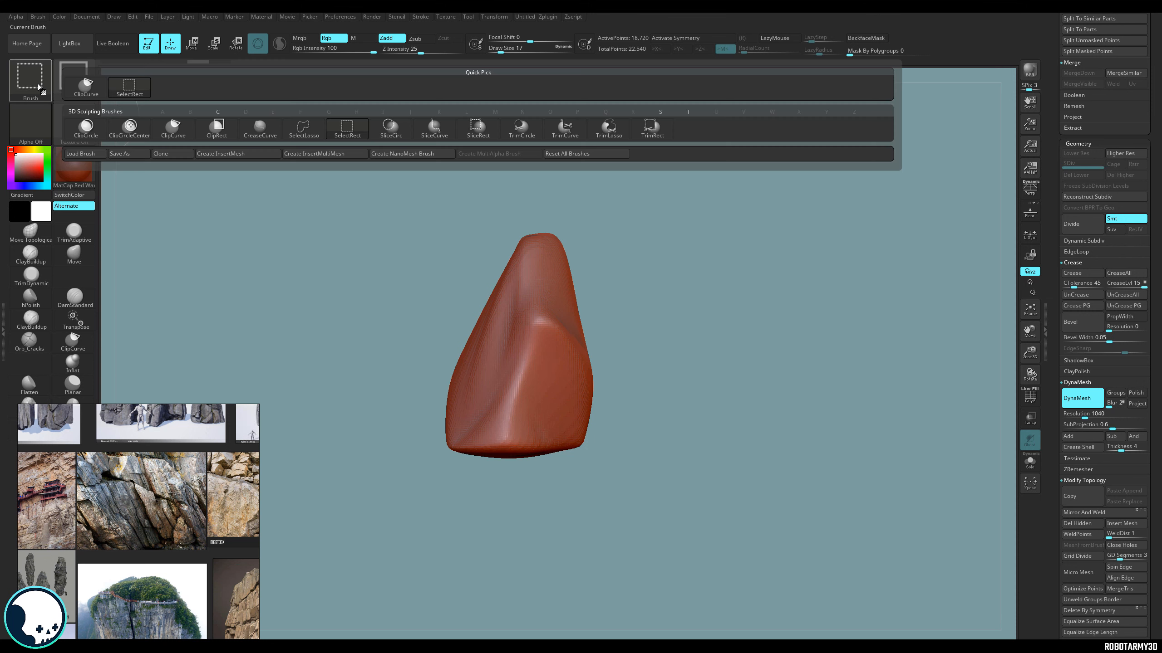
pyautogui.click(92, 92)
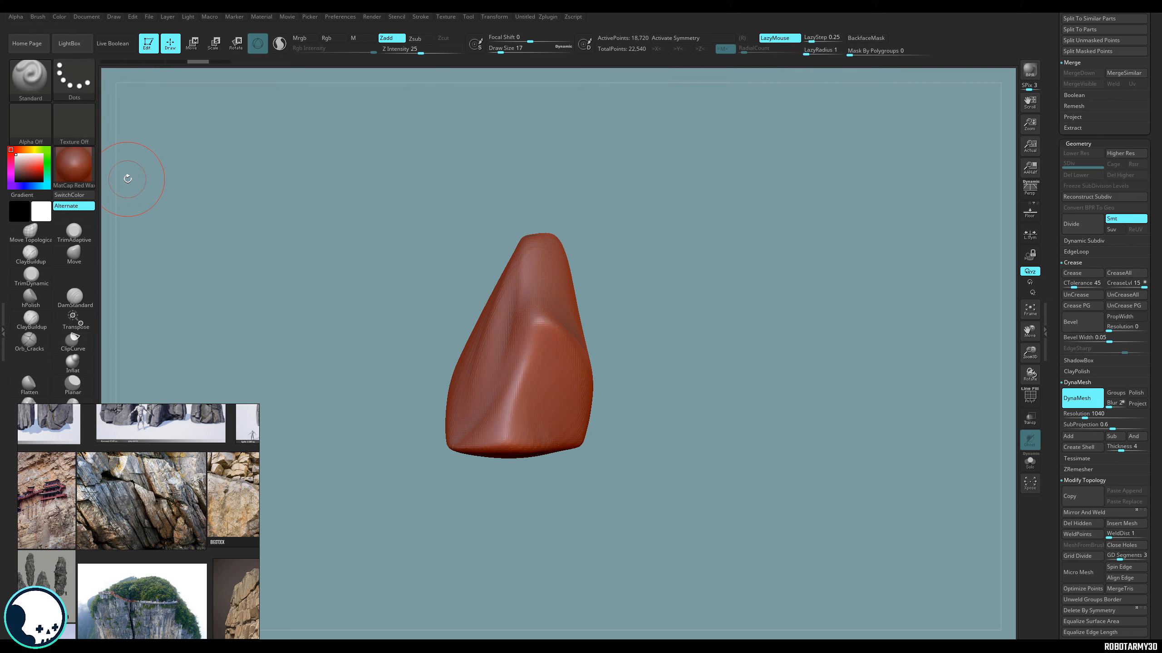
pyautogui.hotkey('ctrl', 'shift')
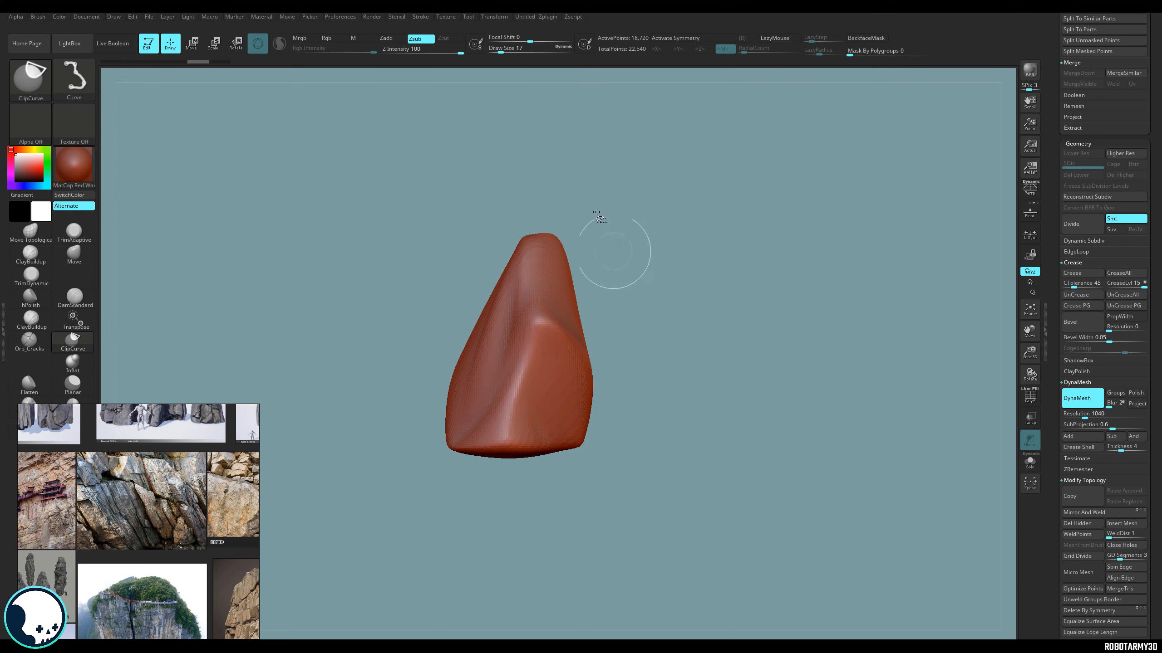
# Try a few straight clip lines across the rock's tip, and undo the cut.
pyautogui.keyDown('ctrl'); pyautogui.keyDown('shift'); pyautogui.moveTo(555, 229); pyautogui.dragTo(544, 332); pyautogui.keyUp('shift'); pyautogui.keyUp('ctrl')
pyautogui.moveTo(556, 238)
pyautogui.keyDown('ctrl'); pyautogui.keyDown('shift'); pyautogui.mouseDown()
pyautogui.moveTo(635, 247)
pyautogui.moveTo(650, 293)
pyautogui.mouseUp(); pyautogui.keyUp('shift'); pyautogui.keyUp('ctrl')
pyautogui.keyDown('ctrl'); pyautogui.keyDown('shift'); pyautogui.moveTo(475, 243); pyautogui.dragTo(699, 269); pyautogui.keyUp('shift'); pyautogui.keyUp('ctrl')
pyautogui.hotkey('ctrl', 'z')
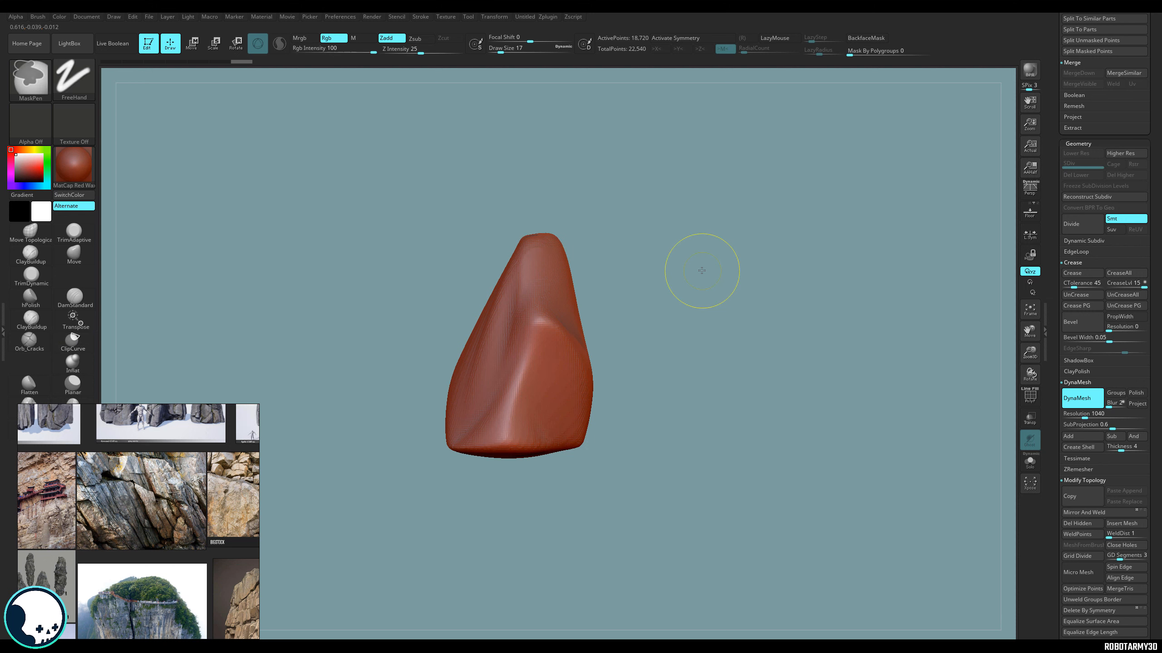
# Try clipping the rock in the reverse direction below its tip and re-DynaMeshing the flattened result, then undo it all.
pyautogui.keyDown('ctrl'); pyautogui.keyDown('shift'); pyautogui.moveTo(612, 278); pyautogui.dragTo(369, 257); pyautogui.keyUp('shift'); pyautogui.keyUp('ctrl')
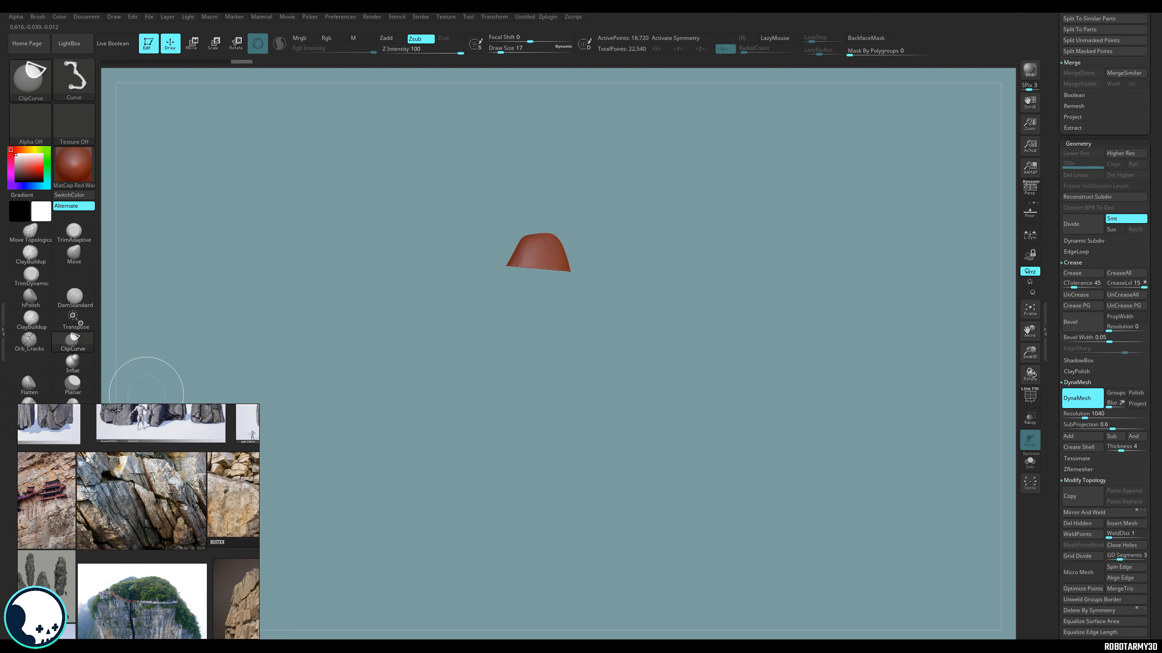
pyautogui.moveTo(531, 393); pyautogui.dragTo(606, 455)
pyautogui.moveTo(639, 383)
pyautogui.mouseDown()
pyautogui.moveTo(672, 368)
pyautogui.moveTo(643, 391)
pyautogui.moveTo(608, 317)
pyautogui.moveTo(629, 390)
pyautogui.moveTo(543, 307)
pyautogui.mouseUp()
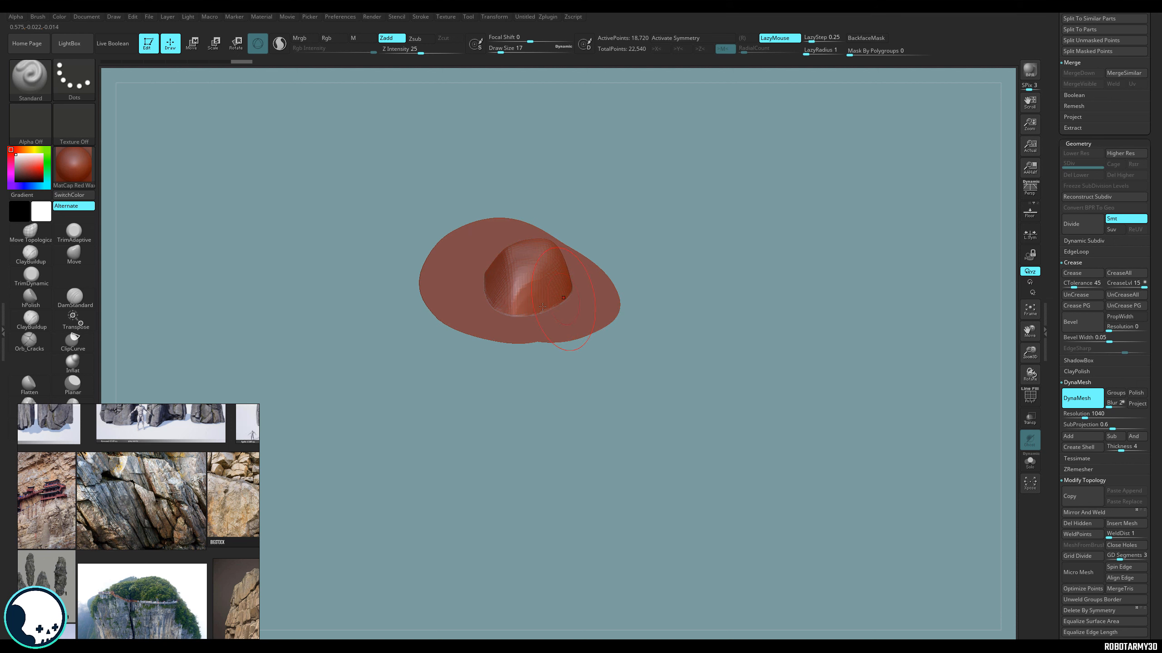
pyautogui.keyDown('ctrl'); pyautogui.moveTo(878, 371); pyautogui.dragTo(892, 394); pyautogui.keyUp('ctrl')
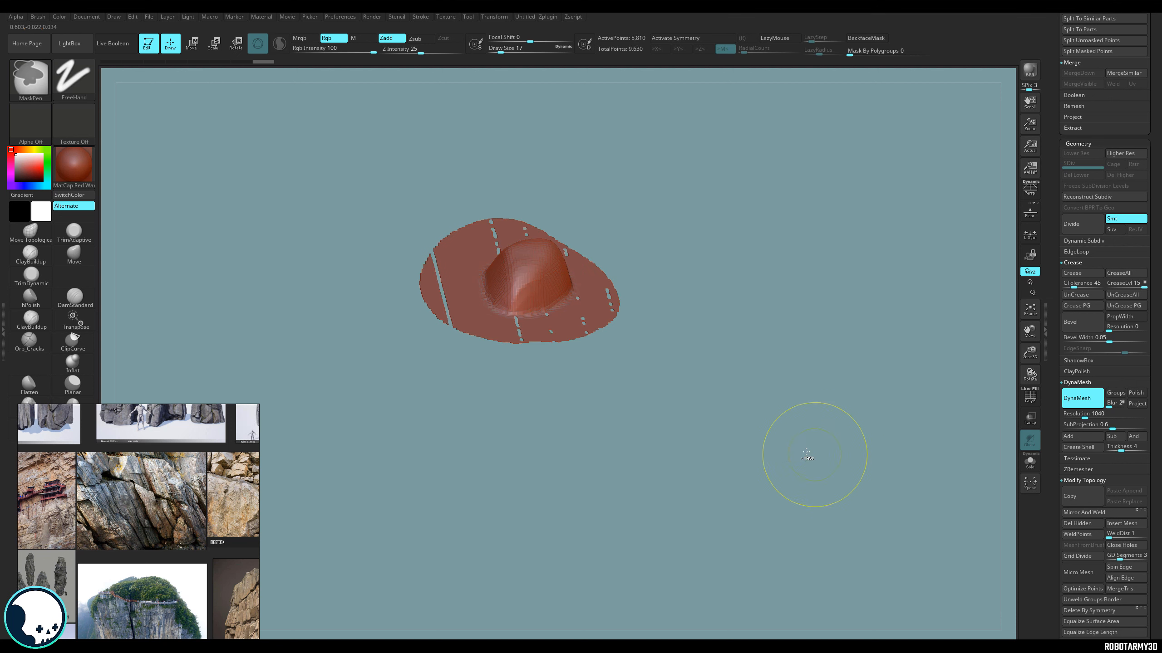
pyautogui.moveTo(796, 460); pyautogui.dragTo(761, 481)
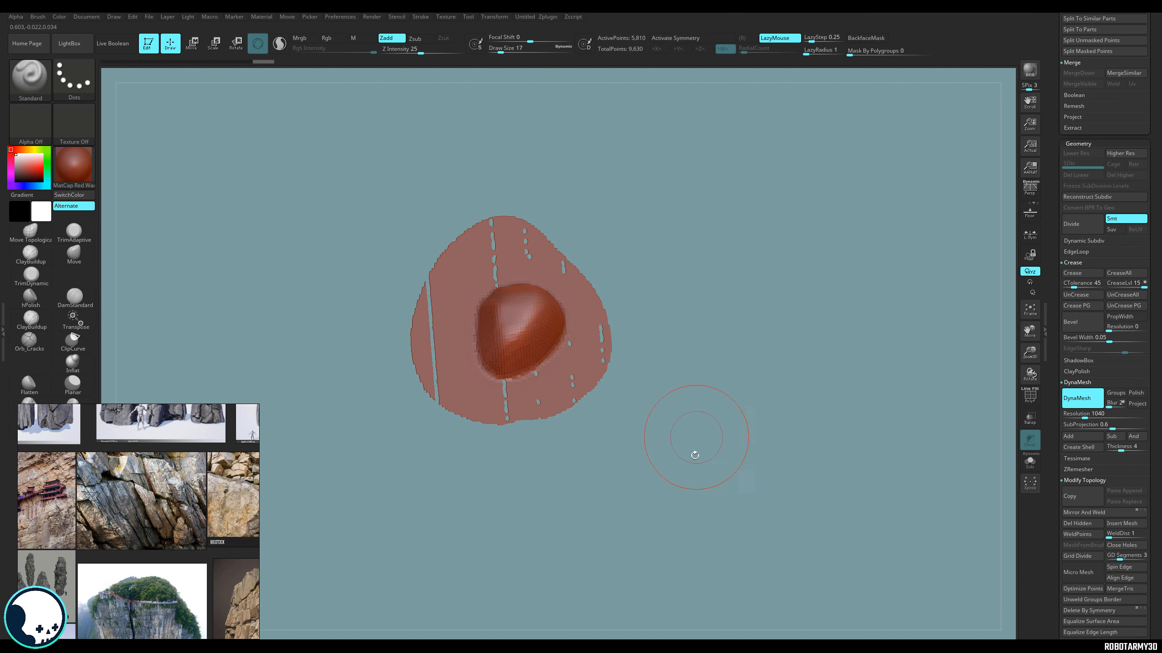
pyautogui.moveTo(695, 454); pyautogui.dragTo(687, 475)
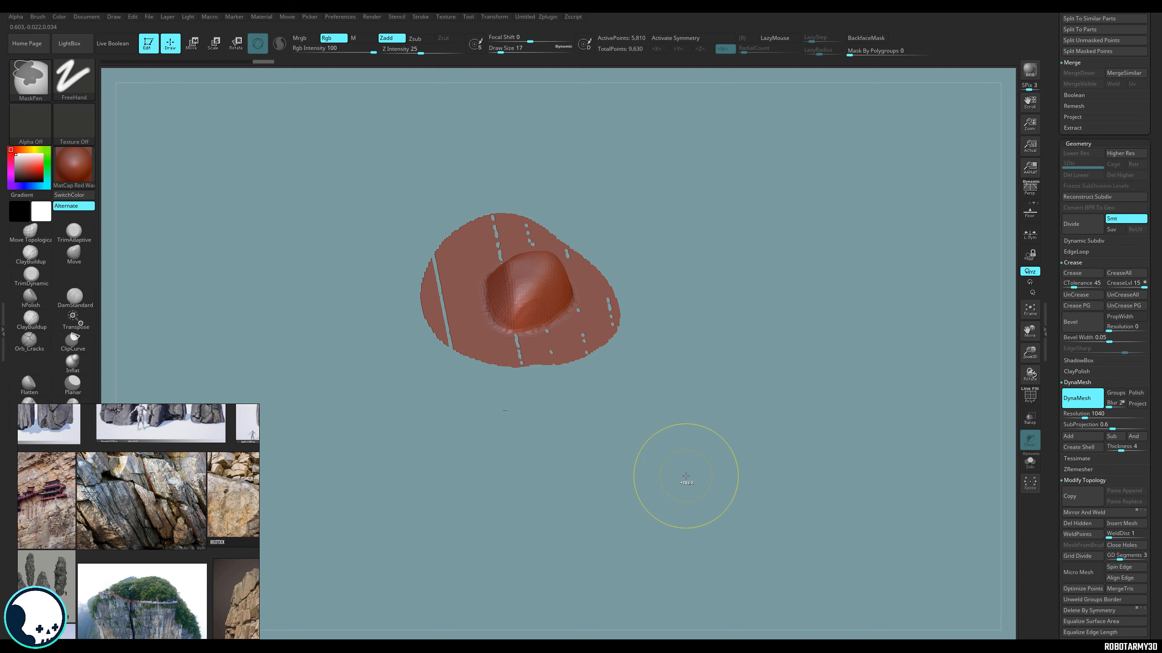
pyautogui.hotkey('ctrl', 'z')
pyautogui.hotkey('ctrl', 'z')
pyautogui.hotkey('ctrl', 'z')
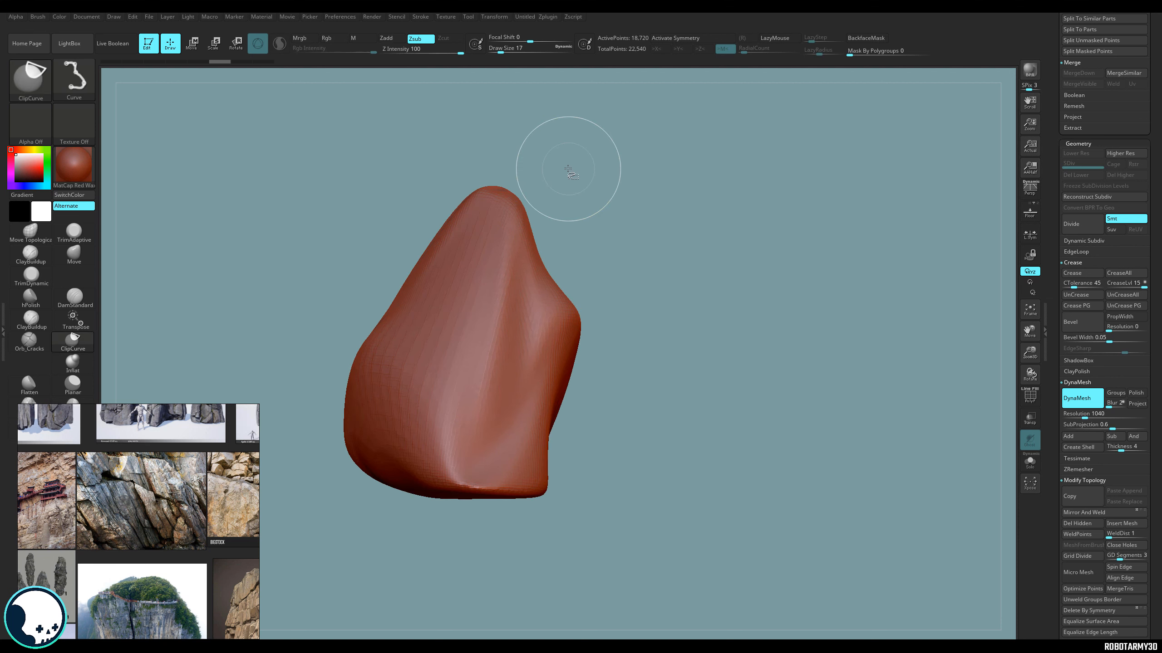
# Try out straight and bent clip lines along the rock's upper flank without keeping a cut.
pyautogui.moveTo(568, 168)
pyautogui.keyDown('ctrl'); pyautogui.keyDown('shift'); pyautogui.mouseDown()
pyautogui.moveTo(563, 392)
pyautogui.moveTo(622, 472)
pyautogui.moveTo(732, 524)
pyautogui.moveTo(585, 486)
pyautogui.moveTo(772, 515)
pyautogui.moveTo(672, 410)
pyautogui.moveTo(769, 508)
pyautogui.moveTo(759, 565)
pyautogui.moveTo(913, 519)
pyautogui.mouseUp(); pyautogui.keyUp('shift'); pyautogui.keyUp('ctrl')
pyautogui.keyDown('ctrl'); pyautogui.click(910, 522); pyautogui.keyUp('ctrl')
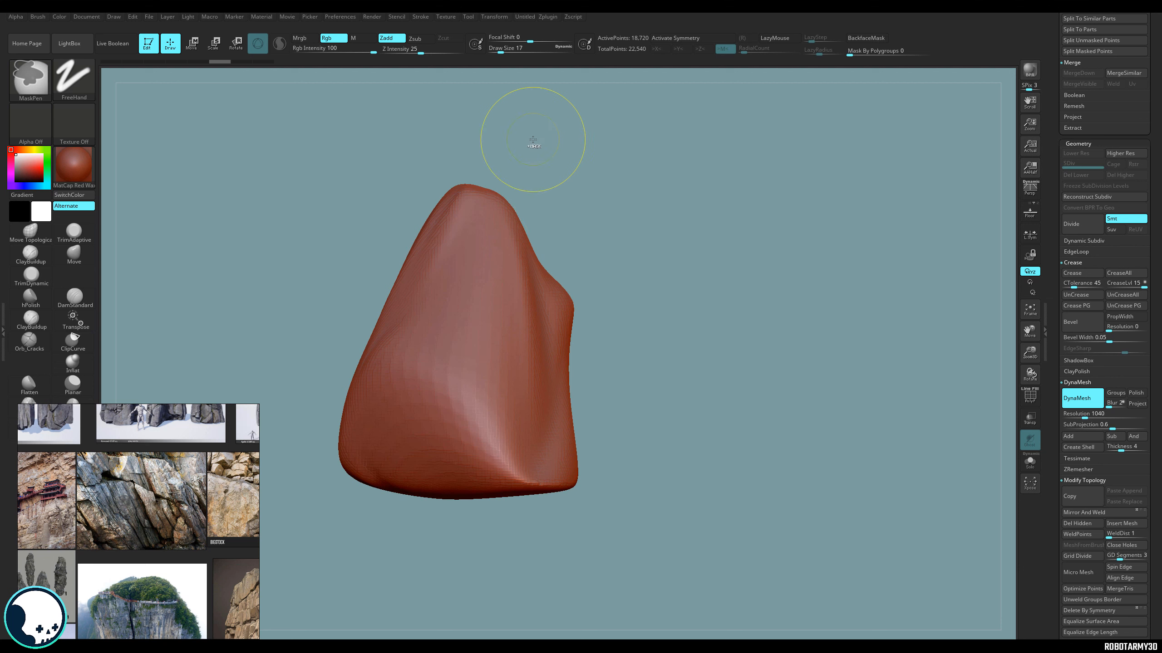
pyautogui.keyDown('ctrl'); pyautogui.keyDown('shift'); pyautogui.moveTo(538, 137); pyautogui.dragTo(548, 273); pyautogui.keyUp('shift'); pyautogui.keyUp('ctrl')
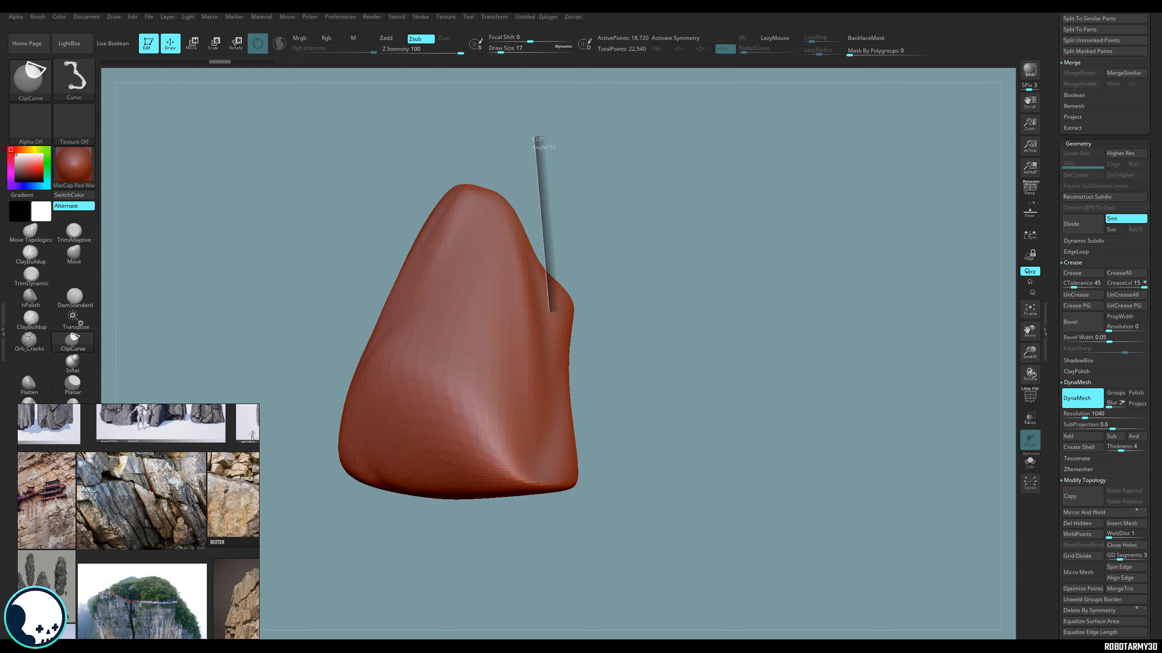
pyautogui.keyDown('ctrl'); pyautogui.keyDown('shift'); pyautogui.moveTo(553, 314); pyautogui.dragTo(553, 314); pyautogui.keyUp('shift'); pyautogui.keyUp('ctrl')
pyautogui.moveTo(633, 363)
pyautogui.keyDown('ctrl'); pyautogui.keyDown('shift'); pyautogui.mouseDown()
pyautogui.moveTo(742, 427)
pyautogui.moveTo(791, 441)
pyautogui.moveTo(717, 552)
pyautogui.moveTo(743, 533)
pyautogui.mouseUp(); pyautogui.keyUp('shift'); pyautogui.keyUp('ctrl')
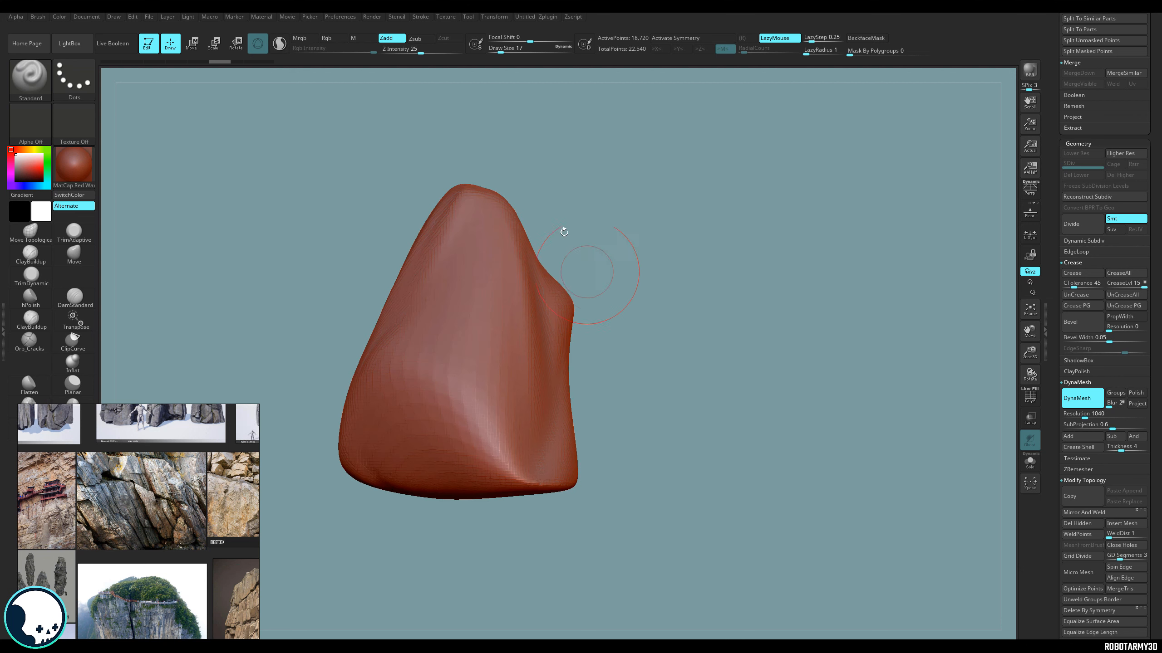
# Clip long flat planes into one flank of the rock from its base up to the tip.
pyautogui.keyDown('ctrl'); pyautogui.keyDown('shift'); pyautogui.moveTo(345, 531); pyautogui.dragTo(382, 250); pyautogui.keyUp('shift'); pyautogui.keyUp('ctrl')
pyautogui.keyDown('ctrl'); pyautogui.keyDown('shift'); pyautogui.moveTo(347, 419); pyautogui.dragTo(451, 184); pyautogui.keyUp('shift'); pyautogui.keyUp('ctrl')
pyautogui.moveTo(617, 388); pyautogui.dragTo(656, 462)
pyautogui.keyDown('ctrl'); pyautogui.keyDown('shift'); pyautogui.moveTo(312, 441); pyautogui.dragTo(453, 153); pyautogui.keyUp('shift'); pyautogui.keyUp('ctrl')
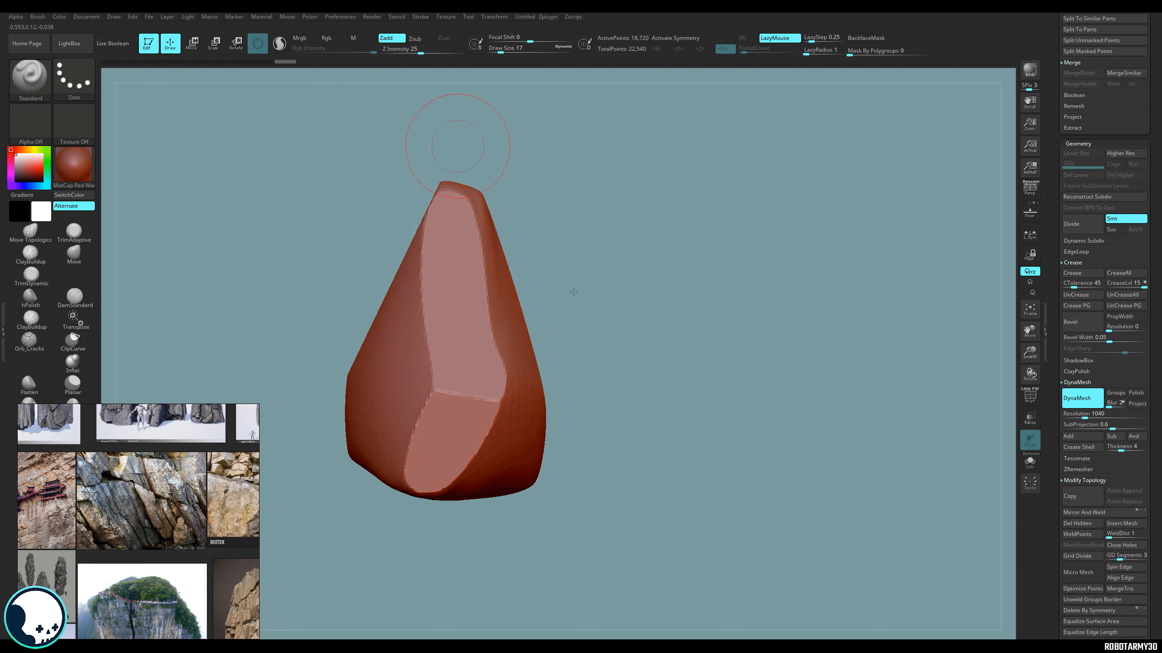
pyautogui.moveTo(643, 371)
pyautogui.mouseDown()
pyautogui.moveTo(669, 399)
pyautogui.moveTo(468, 514)
pyautogui.moveTo(311, 334)
pyautogui.mouseUp()
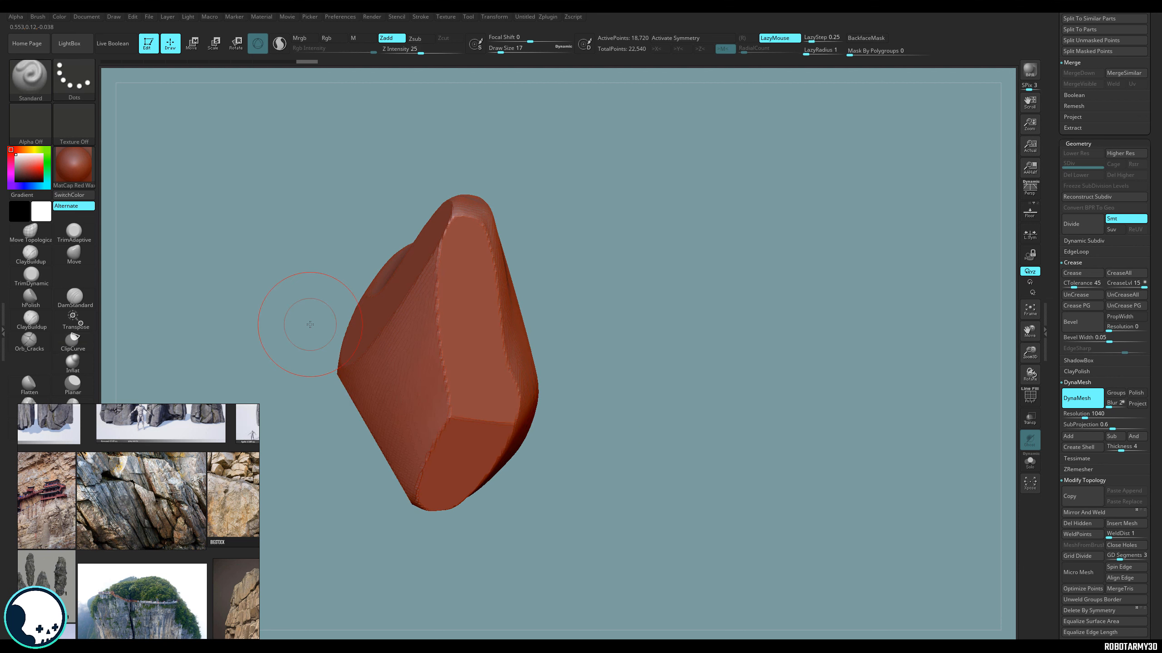
# Clip the rock's underside flat and shave another plane off its opposite flank.
pyautogui.moveTo(541, 526); pyautogui.dragTo(612, 519)
pyautogui.moveTo(600, 462)
pyautogui.keyDown('ctrl'); pyautogui.keyDown('shift'); pyautogui.mouseDown()
pyautogui.moveTo(489, 486)
pyautogui.moveTo(282, 493)
pyautogui.mouseUp(); pyautogui.keyUp('shift'); pyautogui.keyUp('ctrl')
pyautogui.moveTo(354, 526)
pyautogui.mouseDown()
pyautogui.moveTo(558, 565)
pyautogui.moveTo(640, 562)
pyautogui.mouseUp()
pyautogui.keyDown('ctrl'); pyautogui.keyDown('shift'); pyautogui.moveTo(586, 226); pyautogui.dragTo(568, 426); pyautogui.keyUp('shift'); pyautogui.keyUp('ctrl')
pyautogui.moveTo(631, 549)
pyautogui.mouseDown()
pyautogui.moveTo(589, 563)
pyautogui.moveTo(636, 563)
pyautogui.mouseUp()
# Clip angled planes off the upper part of the rock near its peak from two views.
pyautogui.keyDown('ctrl'); pyautogui.keyDown('shift'); pyautogui.moveTo(495, 159); pyautogui.dragTo(536, 269); pyautogui.keyUp('shift'); pyautogui.keyUp('ctrl')
pyautogui.moveTo(617, 412); pyautogui.dragTo(663, 412)
pyautogui.keyDown('ctrl'); pyautogui.keyDown('shift'); pyautogui.moveTo(504, 164); pyautogui.dragTo(599, 355); pyautogui.keyUp('shift'); pyautogui.keyUp('ctrl')
pyautogui.moveTo(618, 444); pyautogui.dragTo(669, 443)
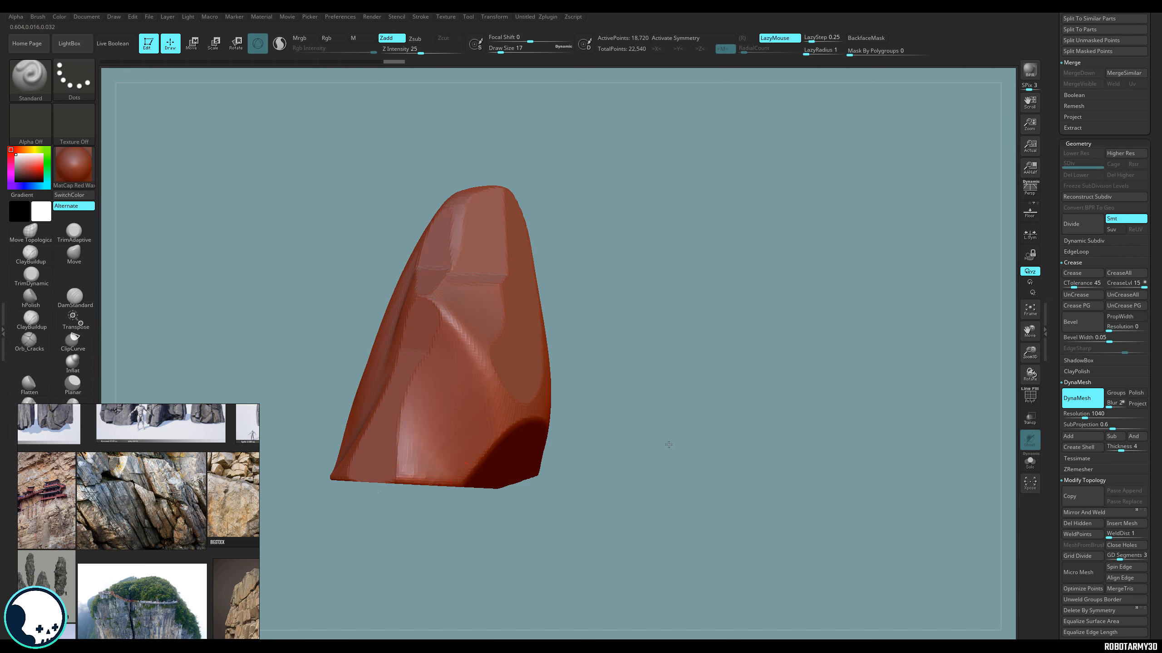
# Clip two more planes off the rock's lower flanks, smooth the lower facet, and check the faceted shape all around.
pyautogui.keyDown('ctrl'); pyautogui.keyDown('shift'); pyautogui.moveTo(323, 531); pyautogui.dragTo(375, 344); pyautogui.keyUp('shift'); pyautogui.keyUp('ctrl')
pyautogui.moveTo(640, 366)
pyautogui.mouseDown()
pyautogui.moveTo(702, 364)
pyautogui.moveTo(677, 394)
pyautogui.moveTo(636, 394)
pyautogui.mouseUp()
pyautogui.keyDown('ctrl'); pyautogui.keyDown('shift'); pyautogui.moveTo(561, 306); pyautogui.dragTo(508, 511); pyautogui.keyUp('shift'); pyautogui.keyUp('ctrl')
pyautogui.moveTo(517, 532); pyautogui.dragTo(551, 533)
pyautogui.keyDown('shift'); pyautogui.moveTo(628, 356); pyautogui.dragTo(535, 421); pyautogui.keyUp('shift')
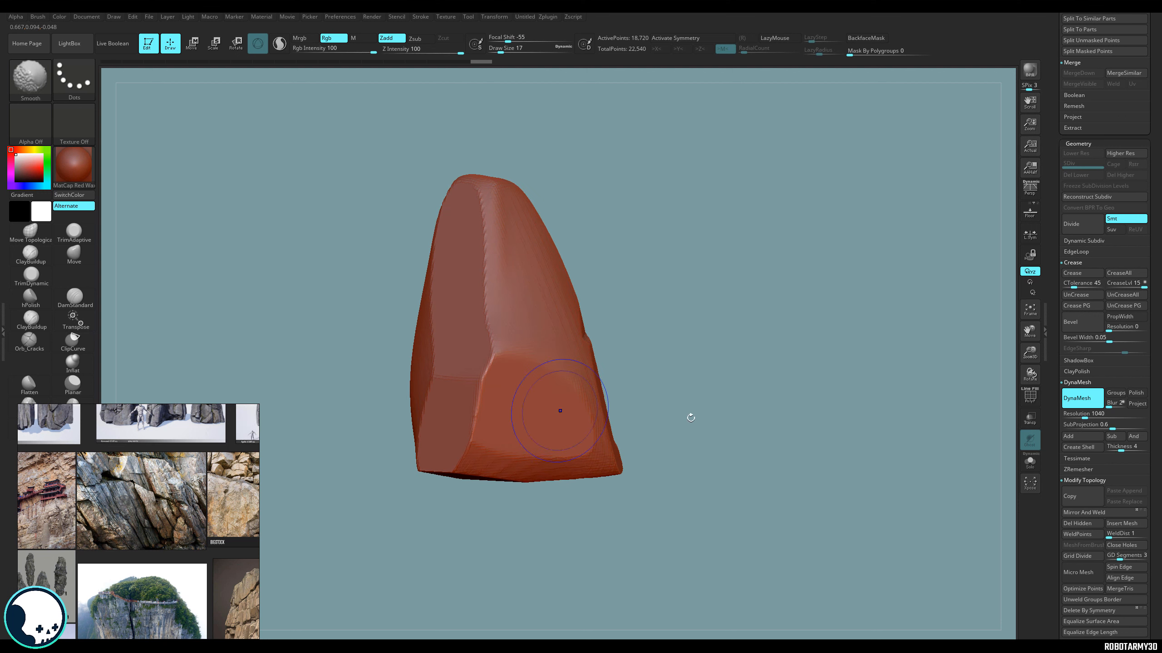
pyautogui.moveTo(690, 418); pyautogui.dragTo(605, 284)
pyautogui.moveTo(732, 375)
pyautogui.mouseDown()
pyautogui.moveTo(695, 420)
pyautogui.moveTo(715, 471)
pyautogui.mouseUp()
pyautogui.moveTo(743, 436)
pyautogui.mouseDown()
pyautogui.moveTo(710, 471)
pyautogui.moveTo(695, 462)
pyautogui.mouseUp()
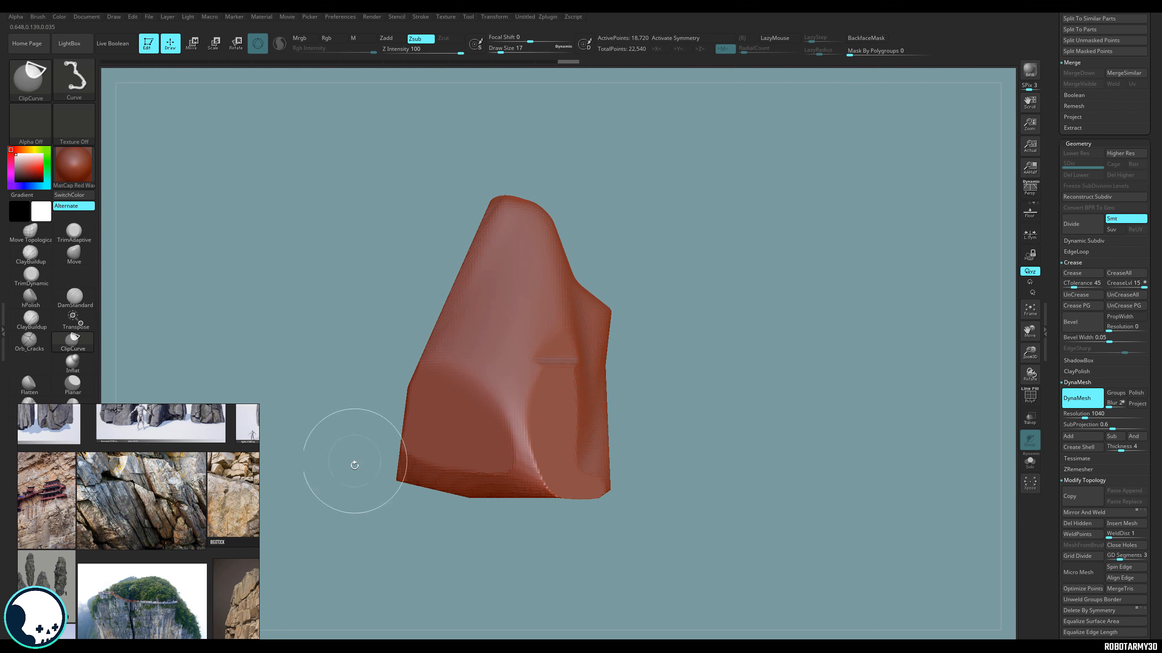
pyautogui.moveTo(649, 519); pyautogui.dragTo(710, 525)
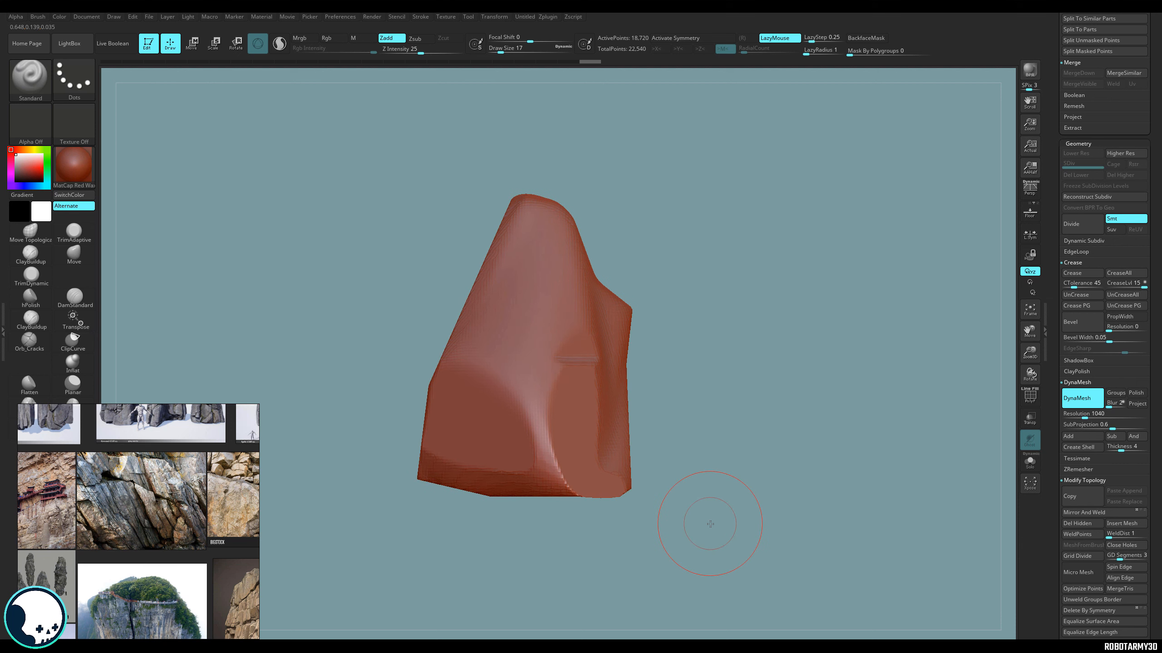
# Switch to the ClayTubes brush at draw size 9 and build up crosshatched clay strokes on the rock's lower facet.
pyautogui.click(36, 84)
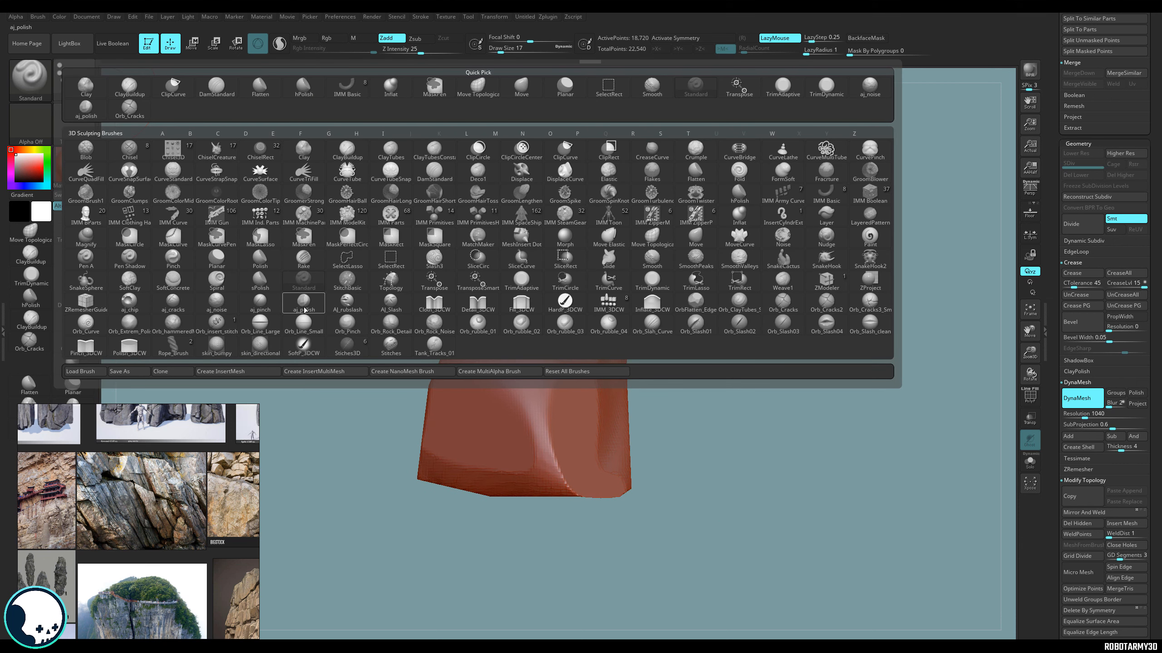
pyautogui.click(392, 149)
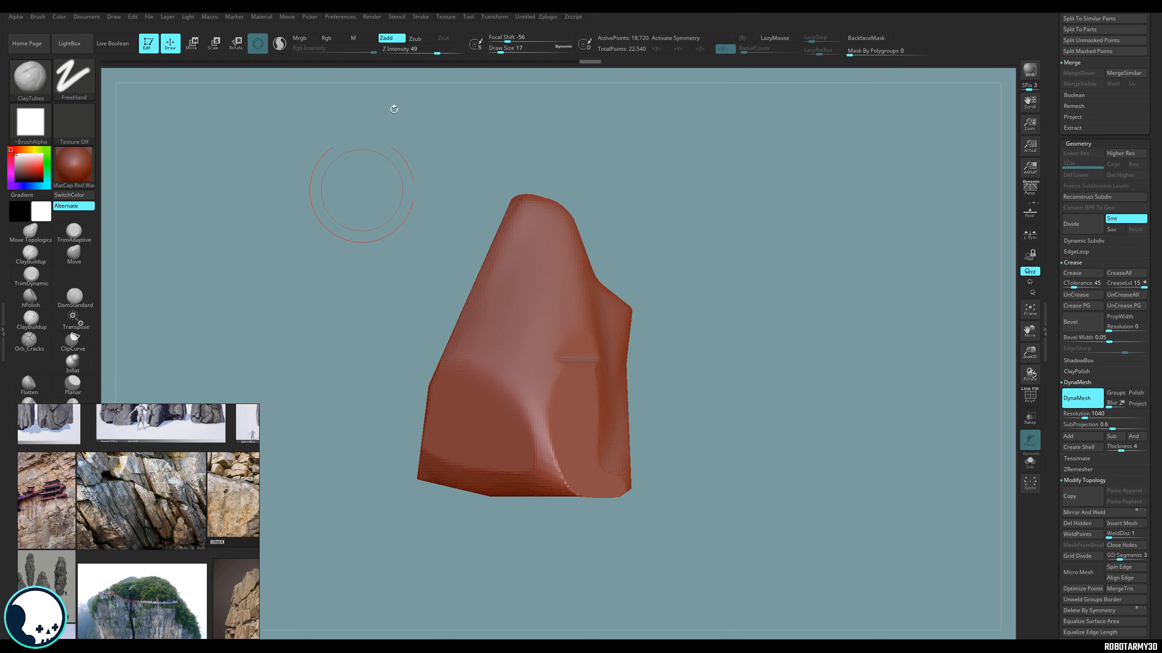
pyautogui.moveTo(501, 52); pyautogui.dragTo(499, 52)
pyautogui.moveTo(509, 388)
pyautogui.mouseDown()
pyautogui.moveTo(507, 435)
pyautogui.moveTo(498, 398)
pyautogui.moveTo(480, 430)
pyautogui.moveTo(471, 395)
pyautogui.moveTo(459, 452)
pyautogui.moveTo(452, 398)
pyautogui.mouseUp()
pyautogui.moveTo(490, 535); pyautogui.dragTo(508, 519)
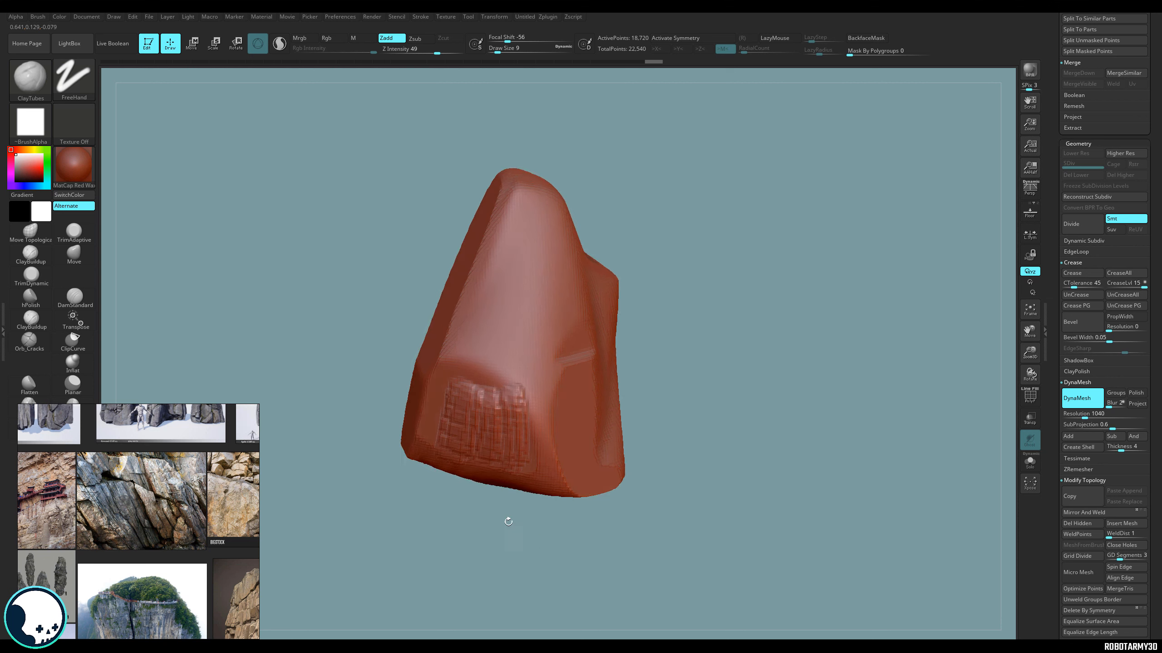
pyautogui.moveTo(516, 442)
pyautogui.mouseDown()
pyautogui.moveTo(508, 407)
pyautogui.moveTo(480, 433)
pyautogui.mouseUp()
pyautogui.keyDown('shift'); pyautogui.moveTo(452, 530); pyautogui.dragTo(454, 548); pyautogui.keyUp('shift')
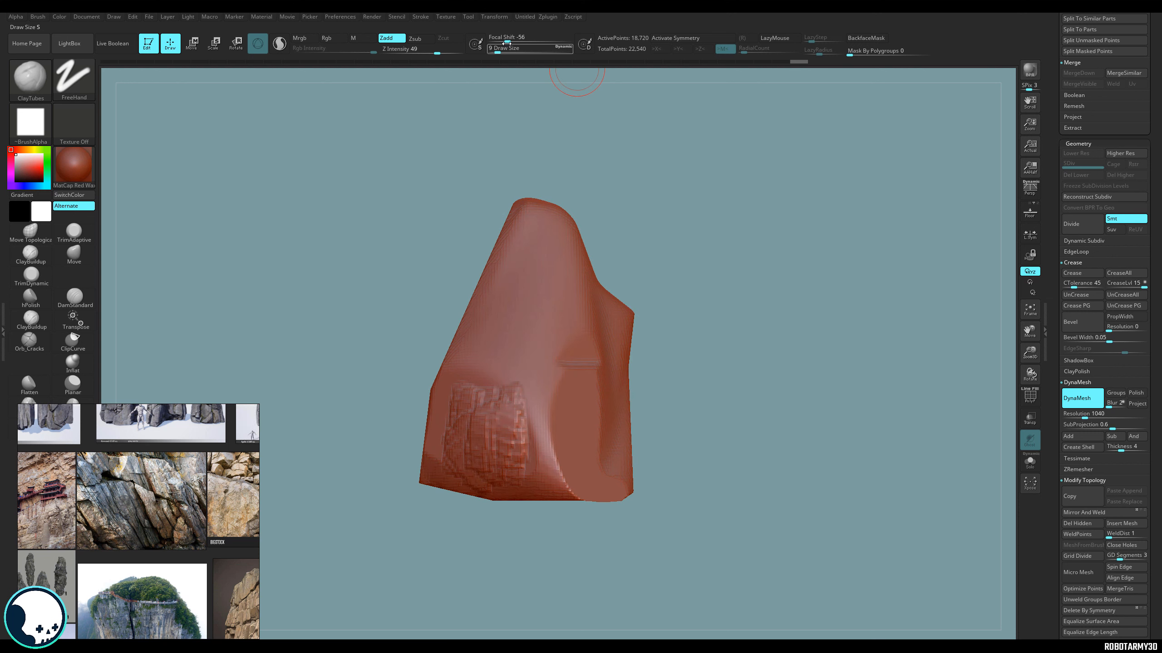
# Set the draw size to 11 and focal shift to -83, and build the lower facet's clay into a thicker bulge.
pyautogui.moveTo(506, 43); pyautogui.dragTo(500, 49)
pyautogui.moveTo(503, 366)
pyautogui.mouseDown()
pyautogui.moveTo(500, 453)
pyautogui.moveTo(471, 412)
pyautogui.mouseUp()
pyautogui.moveTo(508, 535); pyautogui.dragTo(526, 514)
pyautogui.hotkey('ctrl', 'z')
pyautogui.hotkey('ctrl', 'z')
pyautogui.hotkey('ctrl', 'z')
pyautogui.hotkey('ctrl', 'z')
pyautogui.hotkey('ctrl', 'z')
pyautogui.hotkey('ctrl', 'z')
pyautogui.hotkey('ctrl', 'z')
pyautogui.hotkey('ctrl', 'z')
pyautogui.hotkey('ctrl', 'z')
pyautogui.hotkey('ctrl', 'z')
pyautogui.hotkey('ctrl', 'z')
pyautogui.hotkey('ctrl', 'z')
pyautogui.hotkey('ctrl', 'z')
pyautogui.hotkey('ctrl', 'z')
pyautogui.hotkey('ctrl', 'z')
pyautogui.hotkey('ctrl', 'z')
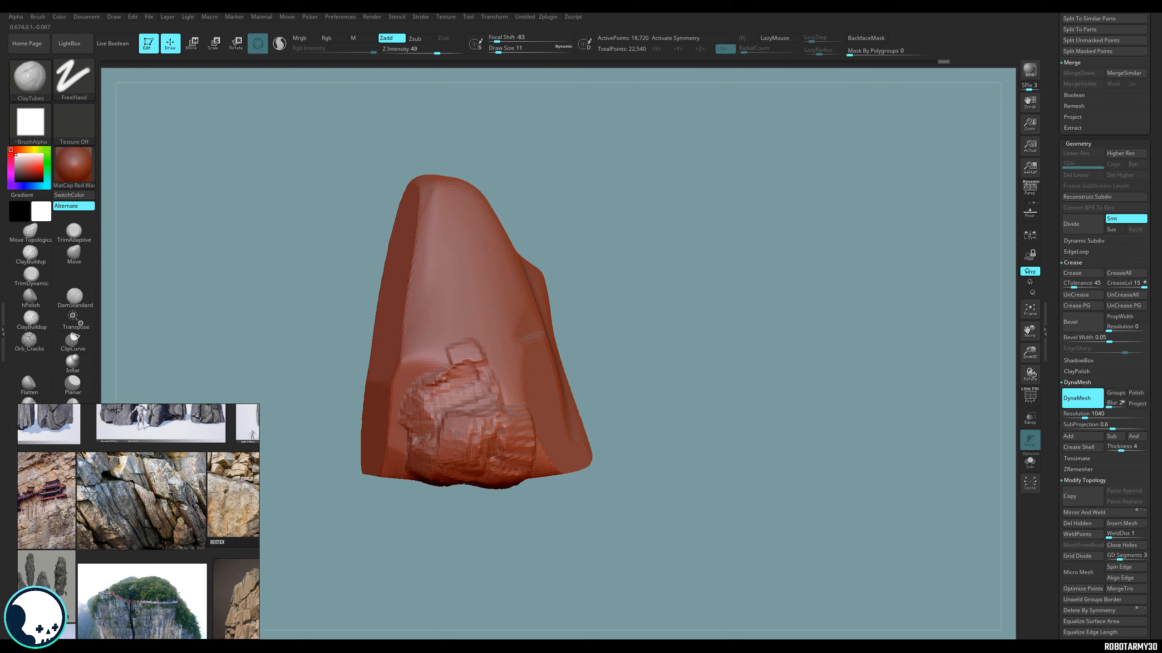
# Browse the reference board to the fractured cliff photos and enlarge them.
pyautogui.hotkey('ctrl', 'shift', 'z')
pyautogui.hotkey('ctrl', 'shift', 'z')
pyautogui.moveTo(119, 412); pyautogui.dragTo(153, 556, button='middle')
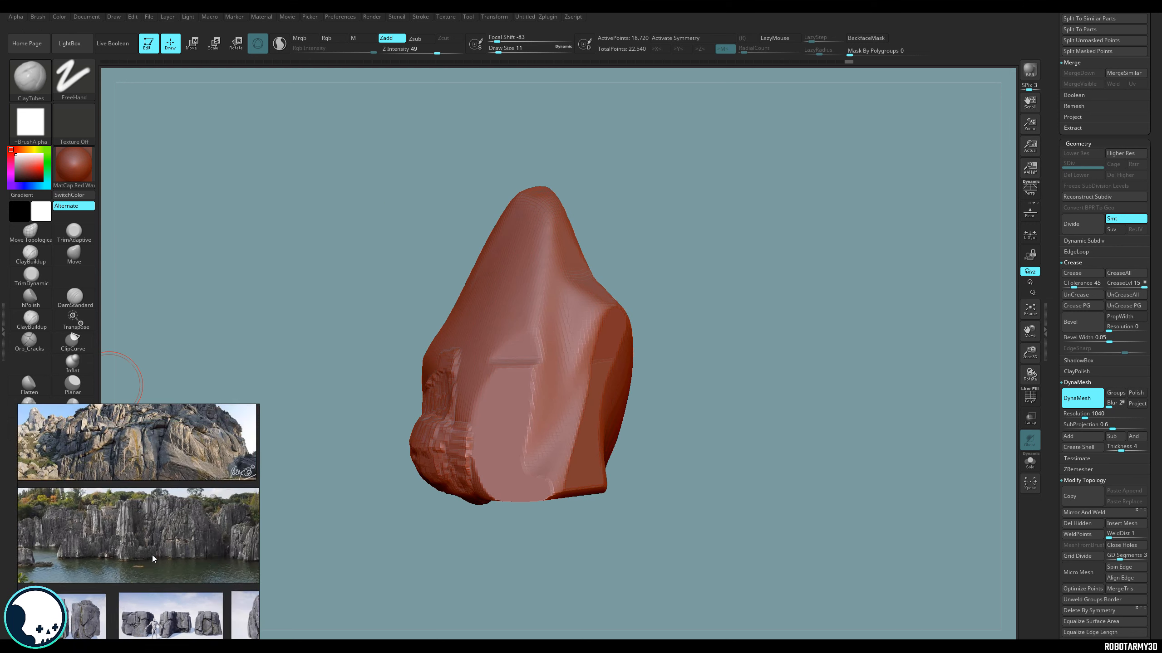
pyautogui.scroll(3, 196, 516)
# Rough in a ClayTubes patch on the rock's side above the lower bulge.
pyautogui.hotkey('ctrl', 'shift', 'z')
pyautogui.hotkey('ctrl', 'shift', 'z')
pyautogui.hotkey('ctrl', 'shift', 'z')
pyautogui.hotkey('ctrl', 'shift', 'z')
pyautogui.hotkey('ctrl', 'shift', 'z')
pyautogui.hotkey('ctrl', 'shift', 'z')
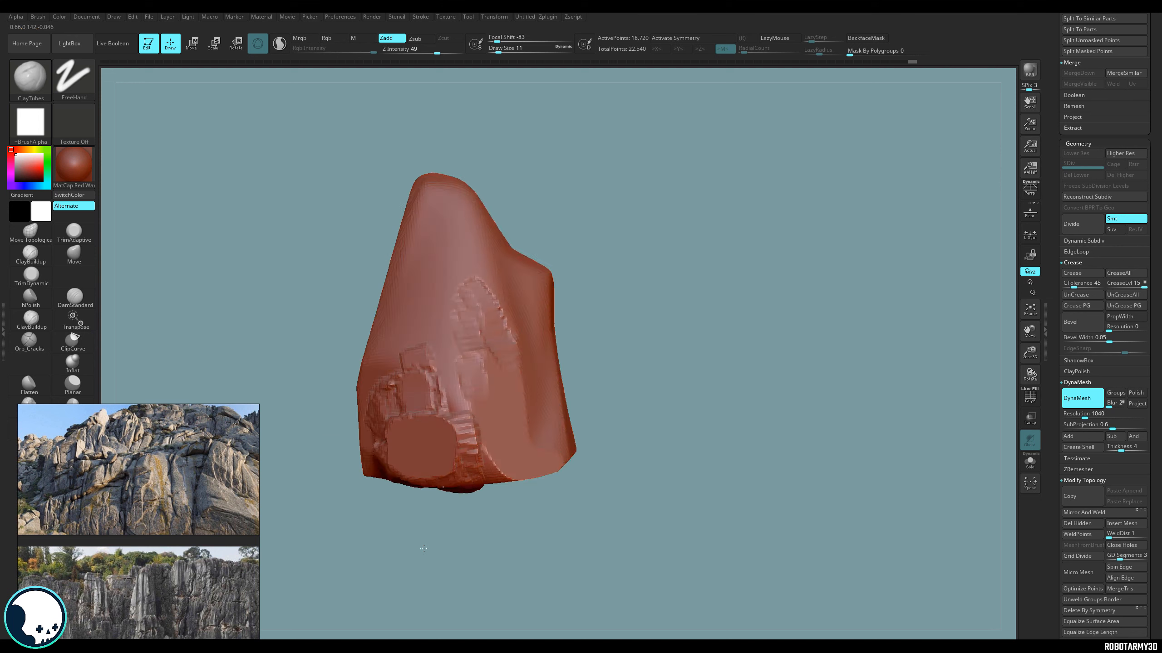
# Switch to the ClayBuildup brush and lay vertical ridges up the rock's side above the lower bulge.
pyautogui.click(30, 255)
pyautogui.hotkey('ctrl', 'shift', 'z')
pyautogui.hotkey('ctrl', 'shift', 'z')
pyautogui.hotkey('ctrl', 'shift', 'z')
pyautogui.hotkey('ctrl', 'shift', 'z')
pyautogui.hotkey('ctrl', 'shift', 'z')
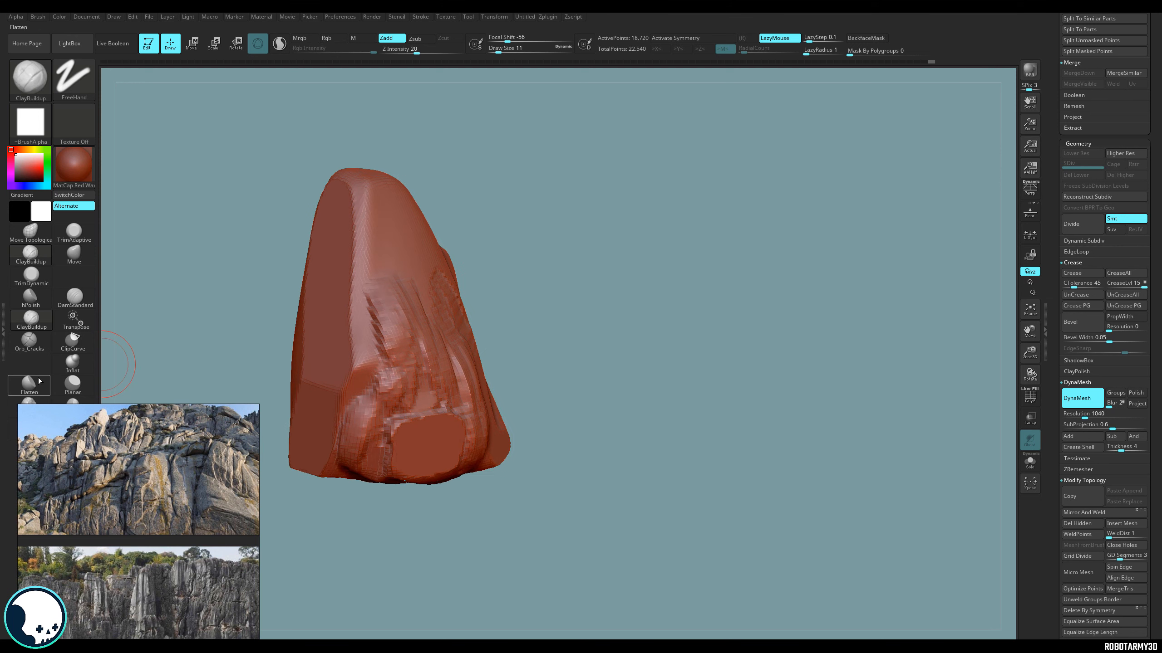
# Switch to the hPolish brush and flatten the vertical clay ridges above the bulge into planes.
pyautogui.click(31, 78)
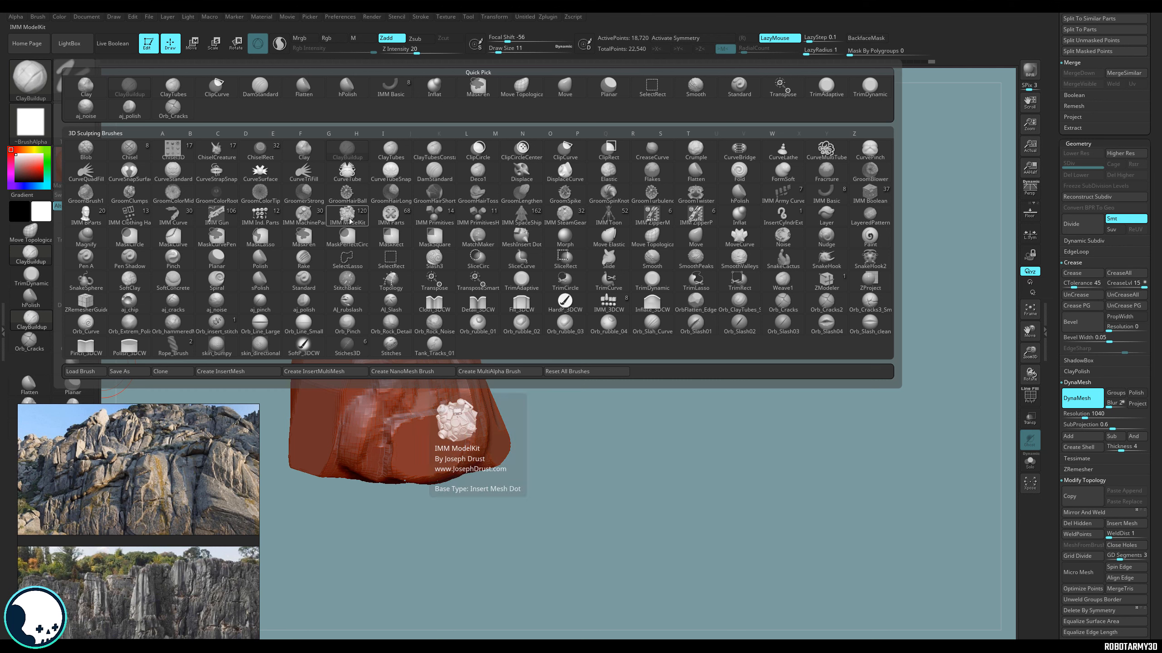
pyautogui.press('h')
pyautogui.press('p')
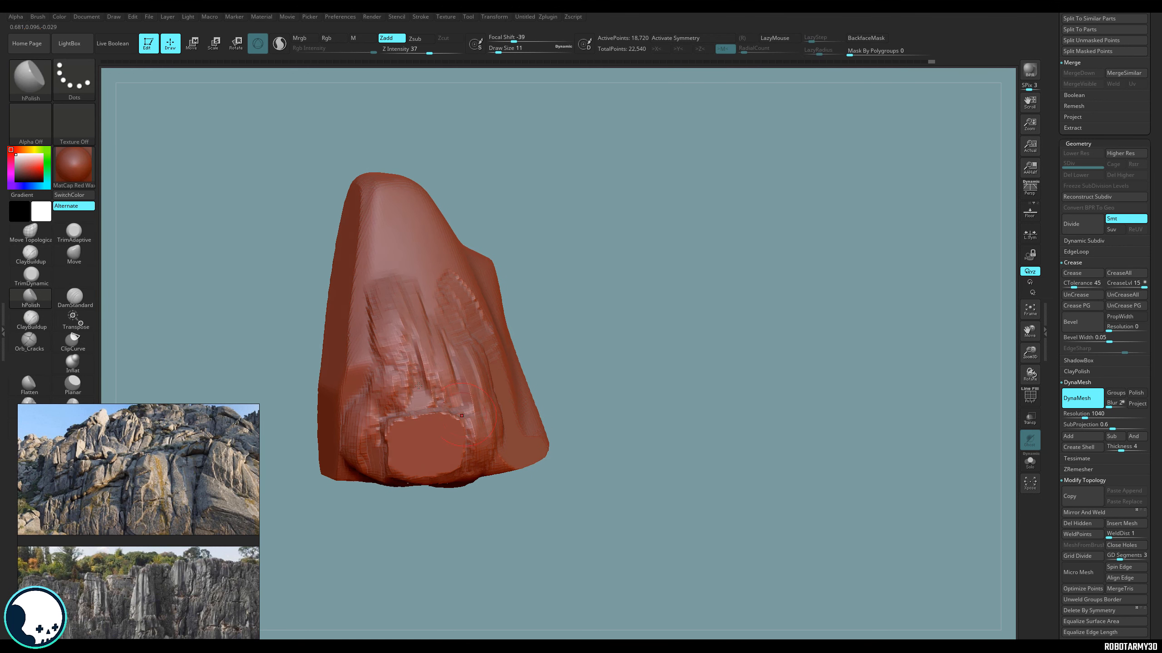
pyautogui.moveTo(396, 361)
pyautogui.mouseDown()
pyautogui.moveTo(395, 320)
pyautogui.moveTo(404, 375)
pyautogui.moveTo(413, 348)
pyautogui.moveTo(385, 403)
pyautogui.mouseUp()
pyautogui.moveTo(450, 352); pyautogui.dragTo(476, 404)
pyautogui.moveTo(508, 495); pyautogui.dragTo(480, 485)
pyautogui.moveTo(466, 364); pyautogui.dragTo(489, 437)
pyautogui.moveTo(492, 492); pyautogui.dragTo(515, 503)
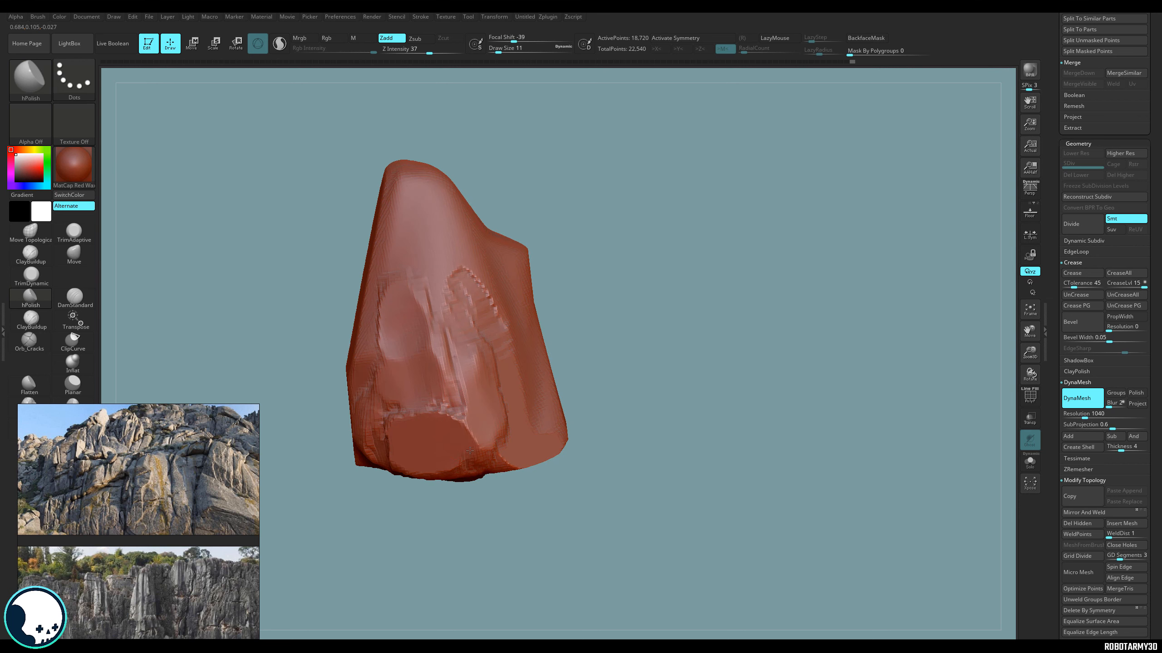
# Polish the bulge's sides and the ridge beside it into crisp flat facets with hPolish.
pyautogui.moveTo(470, 451); pyautogui.dragTo(464, 428)
pyautogui.moveTo(446, 509); pyautogui.dragTo(402, 509)
pyautogui.moveTo(375, 410); pyautogui.dragTo(354, 440)
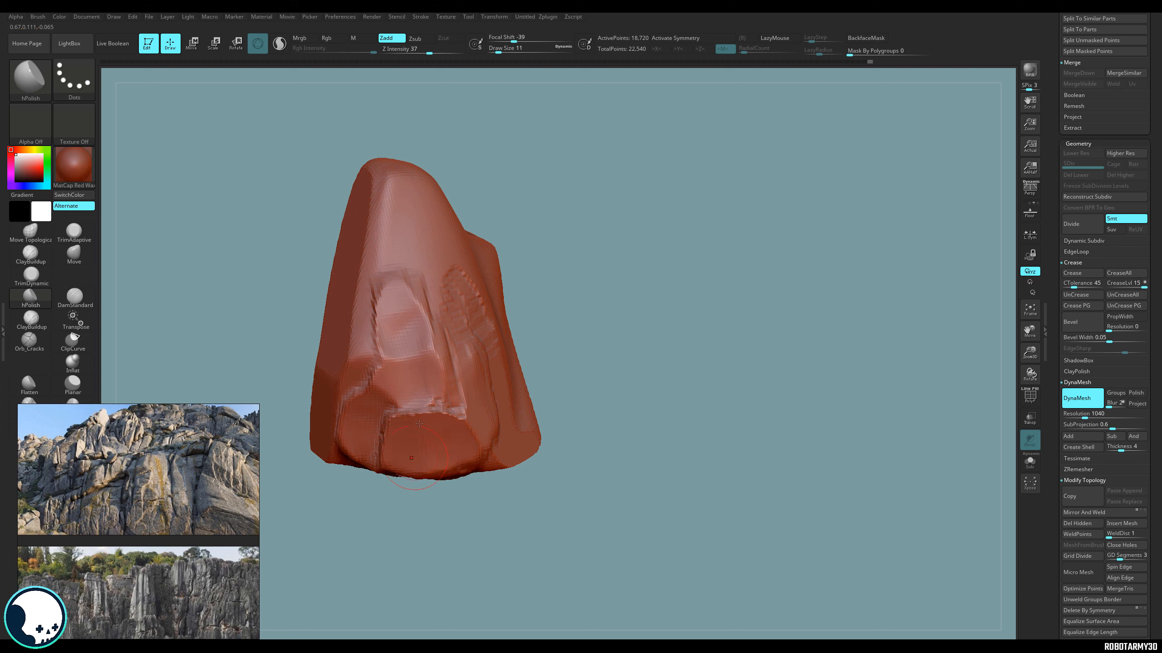
pyautogui.moveTo(476, 529); pyautogui.dragTo(446, 510)
pyautogui.moveTo(458, 355); pyautogui.dragTo(478, 430)
pyautogui.moveTo(482, 527); pyautogui.dragTo(510, 517)
pyautogui.moveTo(584, 511); pyautogui.dragTo(544, 449)
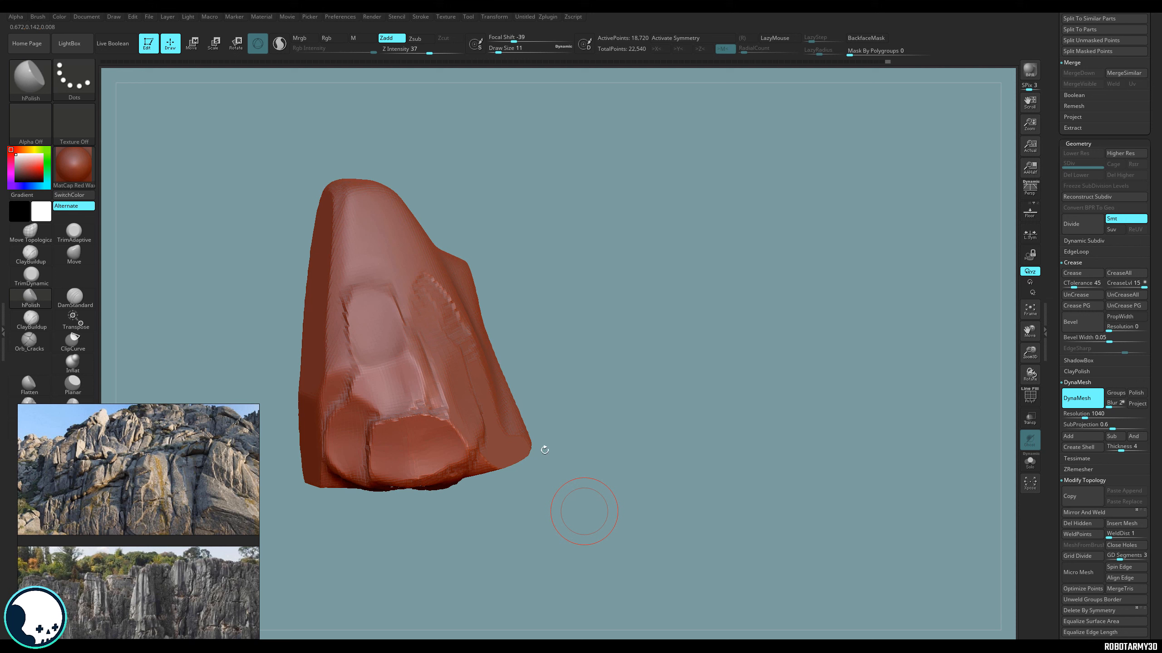
# Switch to the Flakes brush and add chipped, flaky texture to the rock's upper side.
pyautogui.click(30, 80)
pyautogui.press('f')
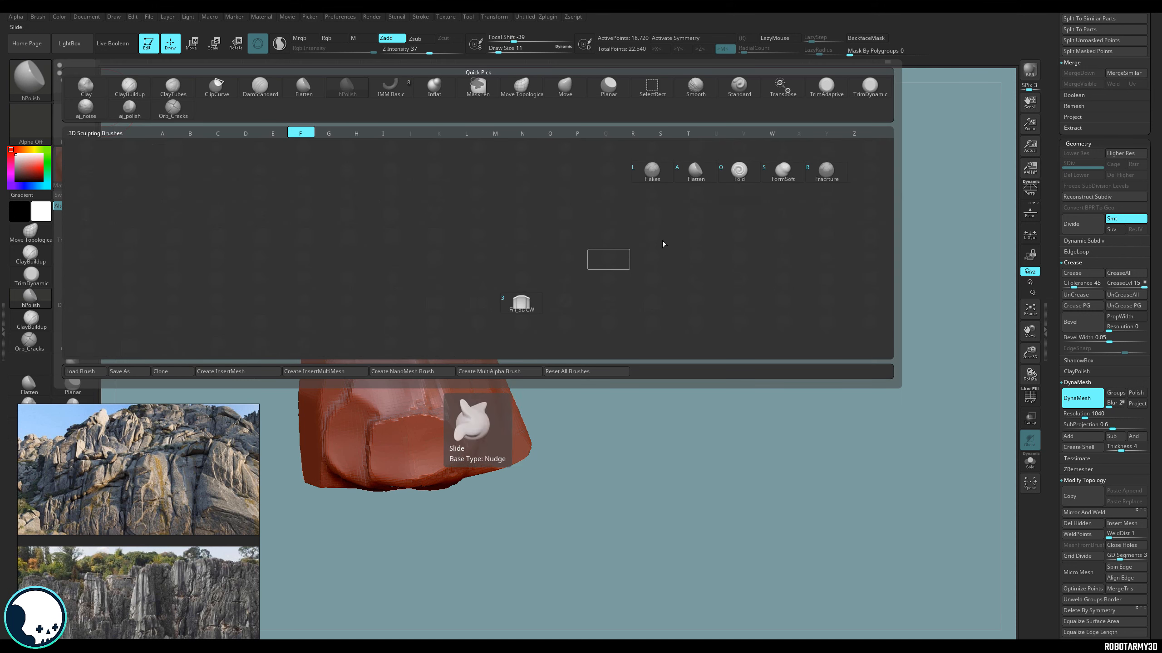
pyautogui.press('l')
pyautogui.moveTo(651, 307)
pyautogui.mouseDown()
pyautogui.moveTo(477, 302)
pyautogui.moveTo(503, 362)
pyautogui.mouseUp()
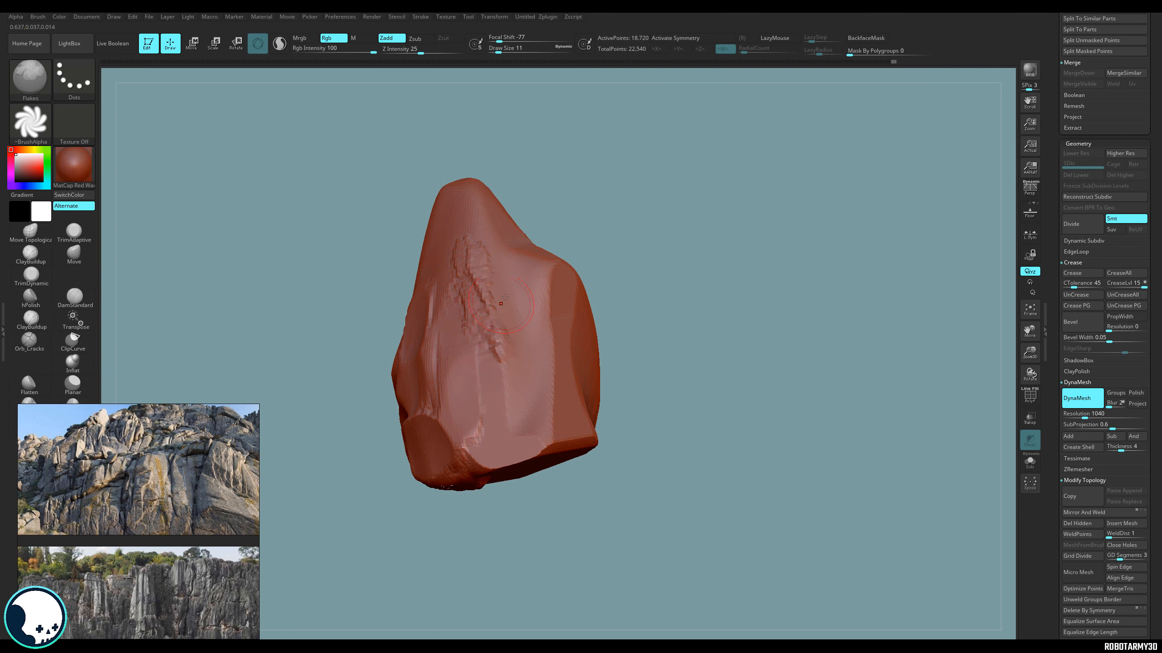
# Extend the Flakes texture down the rock's side toward its base and along the neighbouring side ridge.
pyautogui.moveTo(503, 274); pyautogui.dragTo(547, 412)
pyautogui.moveTo(480, 352)
pyautogui.mouseDown()
pyautogui.moveTo(512, 457)
pyautogui.moveTo(505, 399)
pyautogui.moveTo(503, 450)
pyautogui.moveTo(531, 430)
pyautogui.mouseUp()
pyautogui.moveTo(494, 293)
pyautogui.mouseDown()
pyautogui.moveTo(519, 362)
pyautogui.moveTo(510, 424)
pyautogui.moveTo(487, 393)
pyautogui.moveTo(484, 442)
pyautogui.moveTo(526, 428)
pyautogui.moveTo(490, 421)
pyautogui.moveTo(504, 328)
pyautogui.mouseUp()
# Switch to the hPolish brush and flatten smooth facets beside the flaky streaks on the rock's lower and middle side.
pyautogui.click(29, 296)
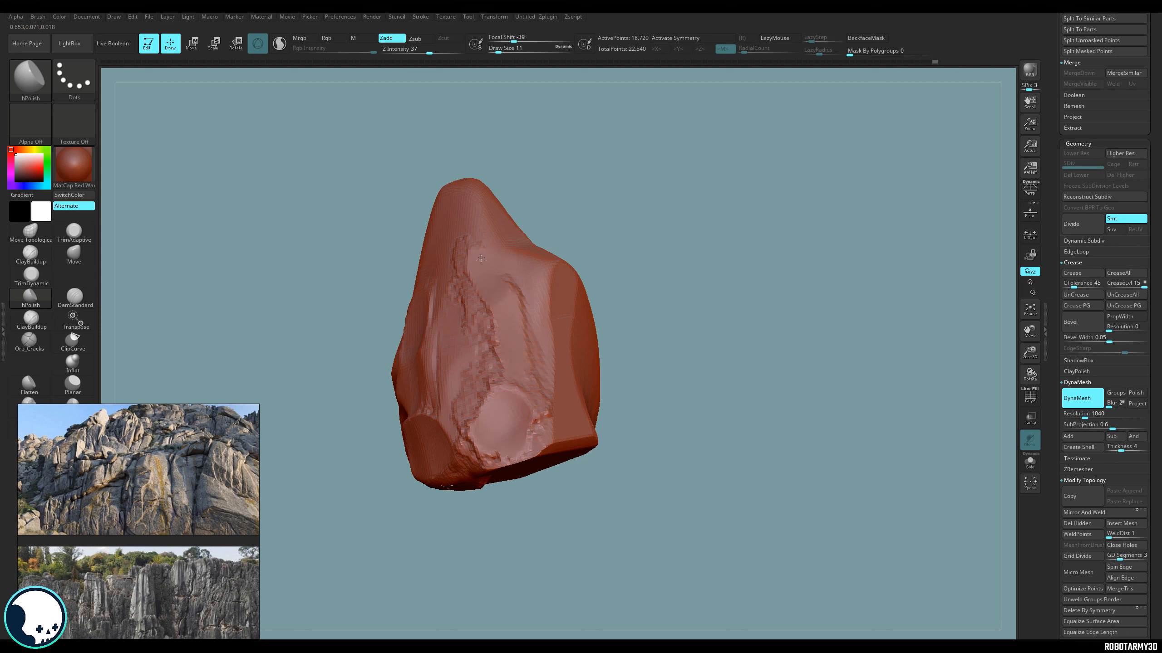
pyautogui.moveTo(606, 460); pyautogui.dragTo(598, 454)
pyautogui.moveTo(484, 442)
pyautogui.mouseDown()
pyautogui.moveTo(478, 409)
pyautogui.moveTo(496, 405)
pyautogui.mouseUp()
pyautogui.moveTo(471, 298); pyautogui.dragTo(488, 290, button='right')
pyautogui.moveTo(467, 249); pyautogui.dragTo(533, 361, button='right')
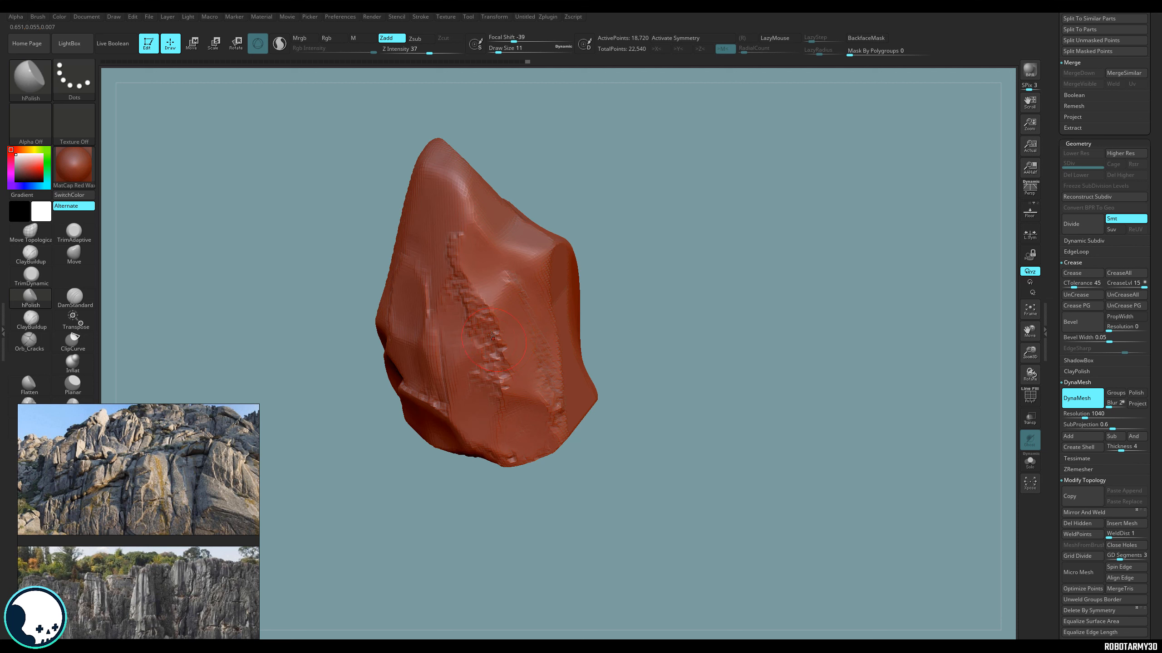
pyautogui.moveTo(484, 324); pyautogui.dragTo(488, 427, button='right')
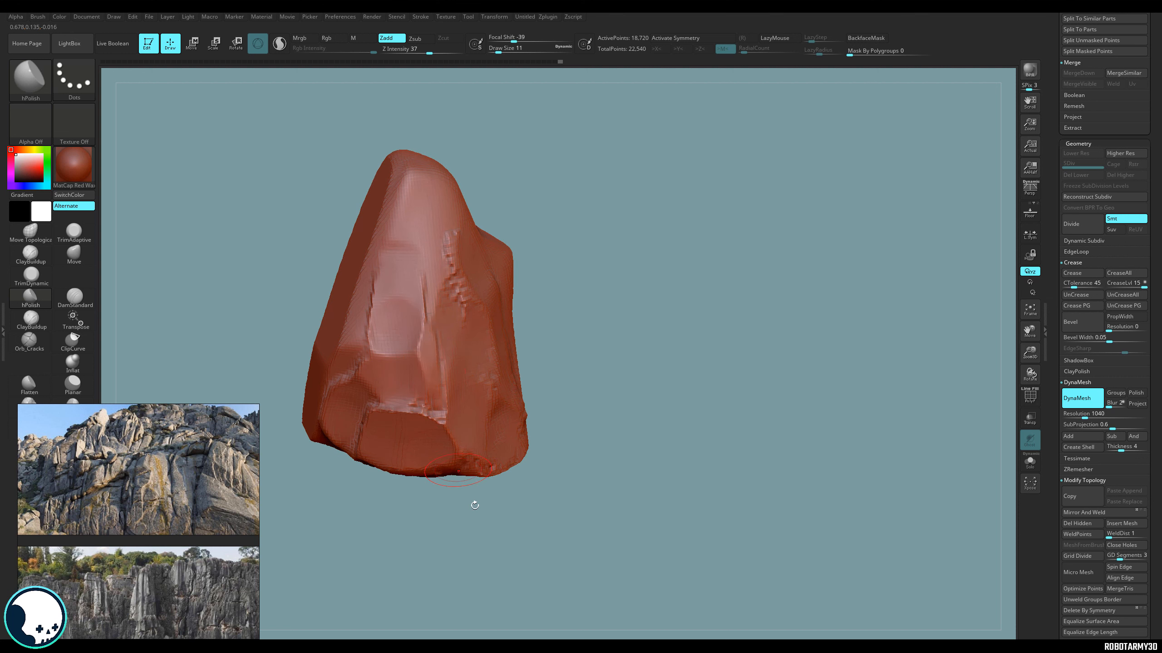
pyautogui.moveTo(475, 505); pyautogui.dragTo(512, 536, button='right')
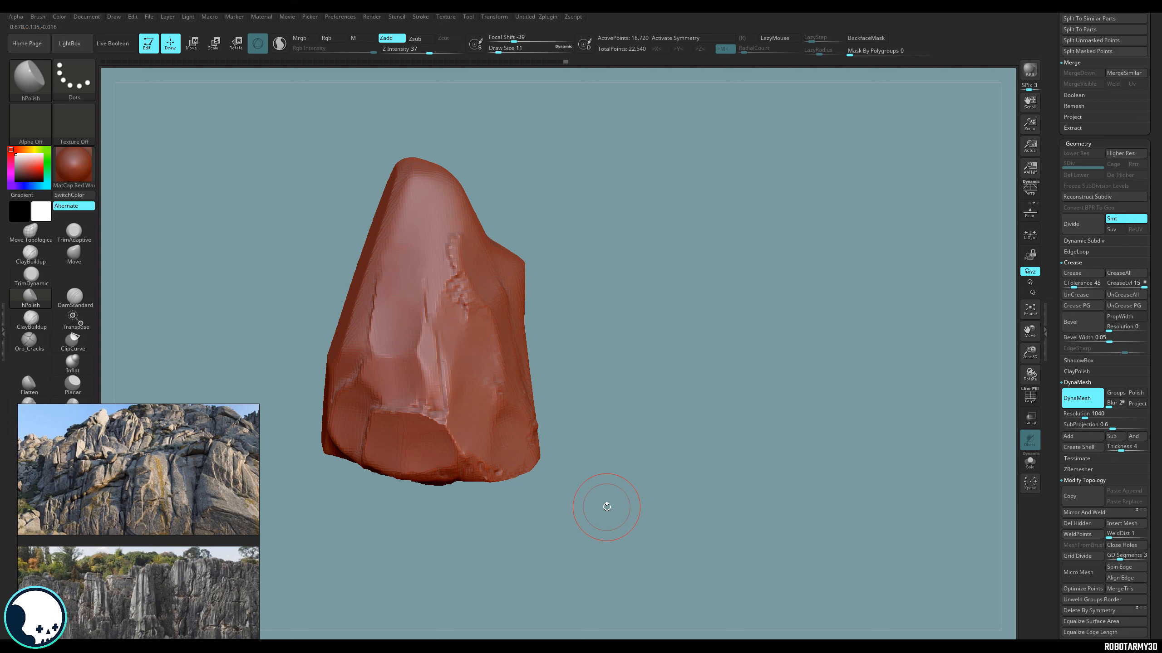
pyautogui.moveTo(642, 493)
pyautogui.mouseDown(button='right')
pyautogui.moveTo(617, 508)
pyautogui.moveTo(664, 491)
pyautogui.mouseUp(button='right')
# Load the TrimSmoothBorder brush from LightBox's Trim brush folder and cut stepped ledges above the rock's lower bulge.
pyautogui.click(74, 44)
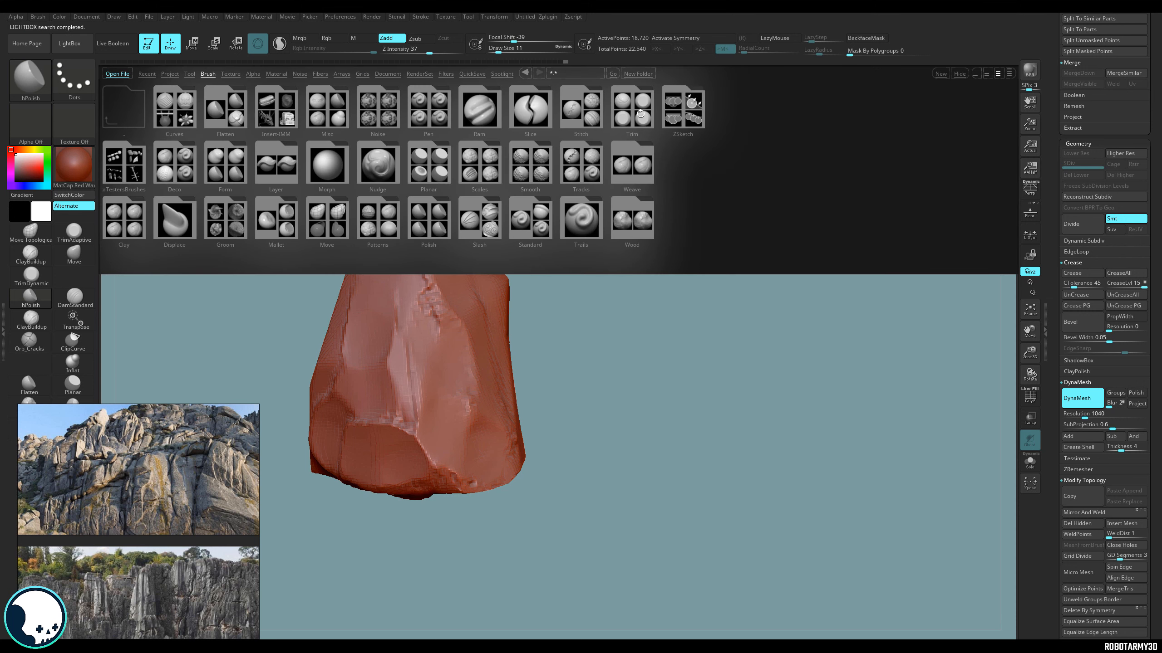
pyautogui.click(638, 117)
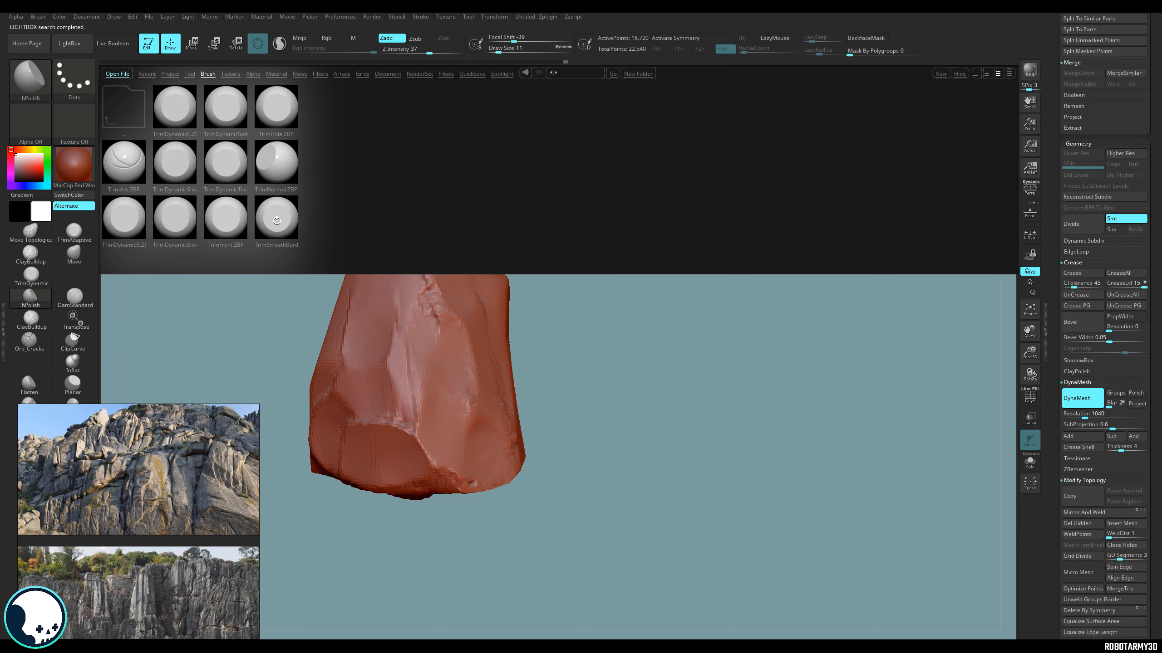
pyautogui.doubleClick(277, 220)
pyautogui.moveTo(389, 536)
pyautogui.mouseDown()
pyautogui.moveTo(459, 547)
pyautogui.moveTo(430, 407)
pyautogui.mouseUp()
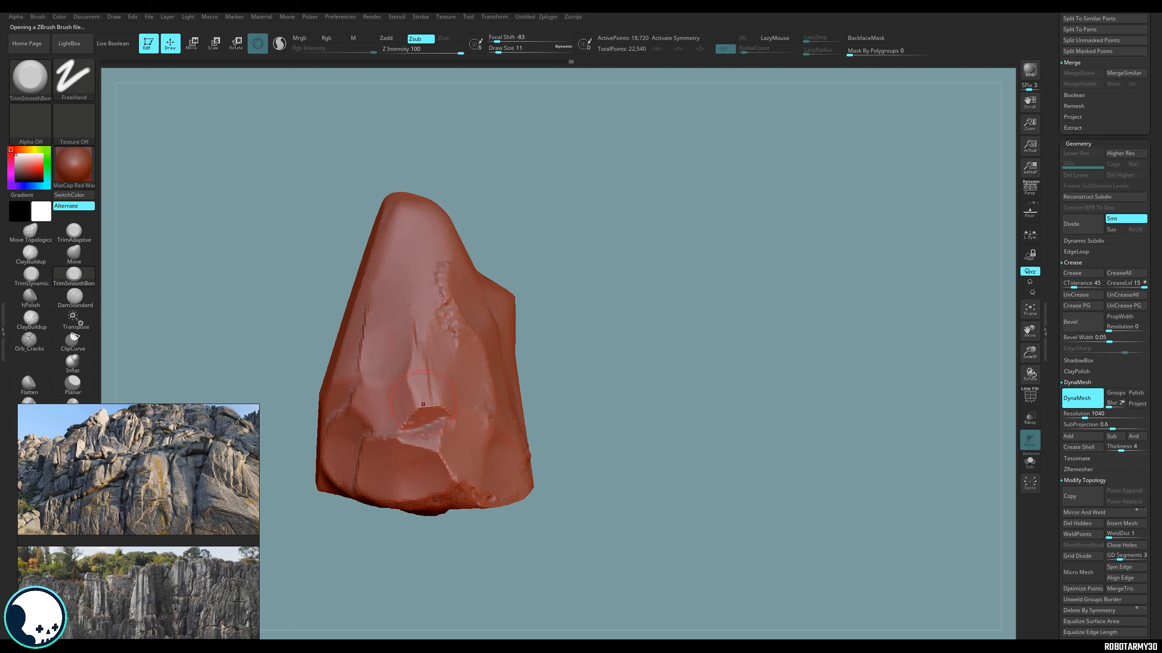
pyautogui.moveTo(411, 584); pyautogui.dragTo(400, 533)
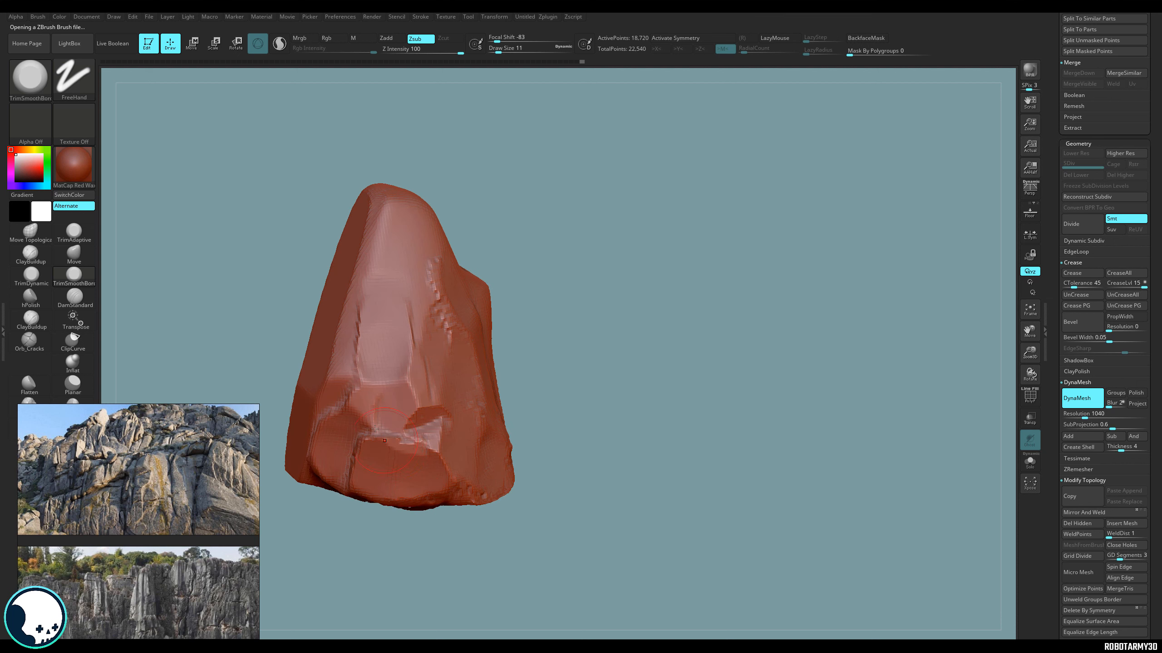
pyautogui.moveTo(375, 428); pyautogui.dragTo(374, 425)
# Carve flat, sharp-edged planes into the middle of the rock's side with the TrimSmoothBorder brush.
pyautogui.moveTo(368, 375)
pyautogui.mouseDown()
pyautogui.moveTo(394, 360)
pyautogui.moveTo(407, 386)
pyautogui.moveTo(397, 352)
pyautogui.mouseUp()
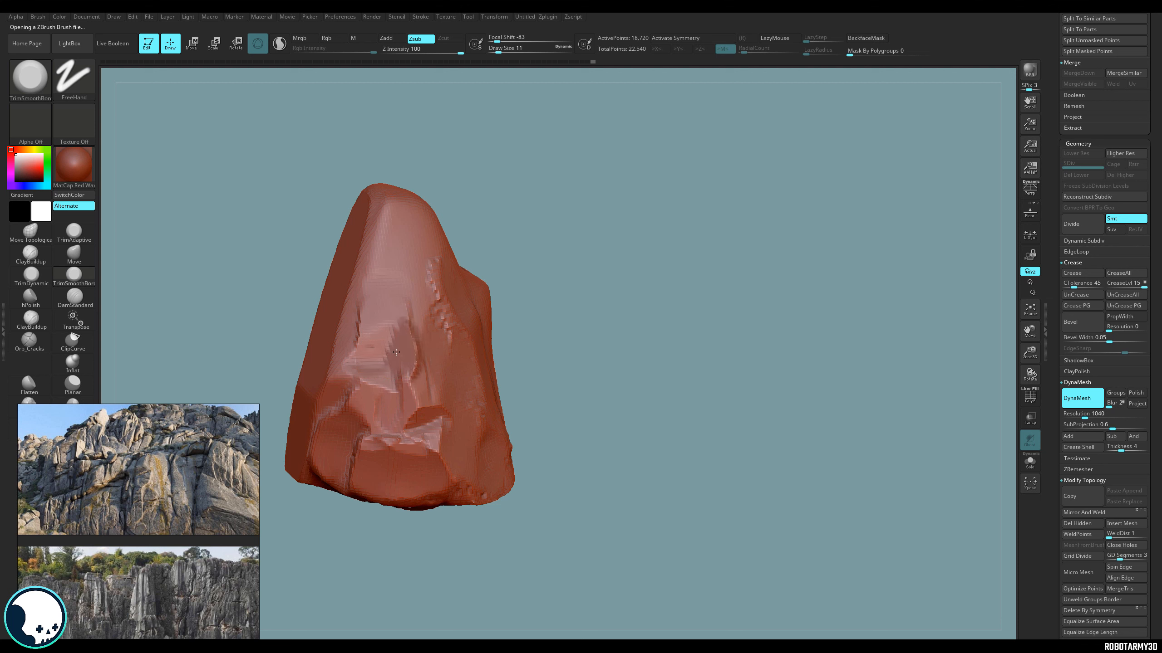
pyautogui.moveTo(439, 391); pyautogui.dragTo(418, 353)
pyautogui.moveTo(418, 352); pyautogui.dragTo(430, 347, button='right')
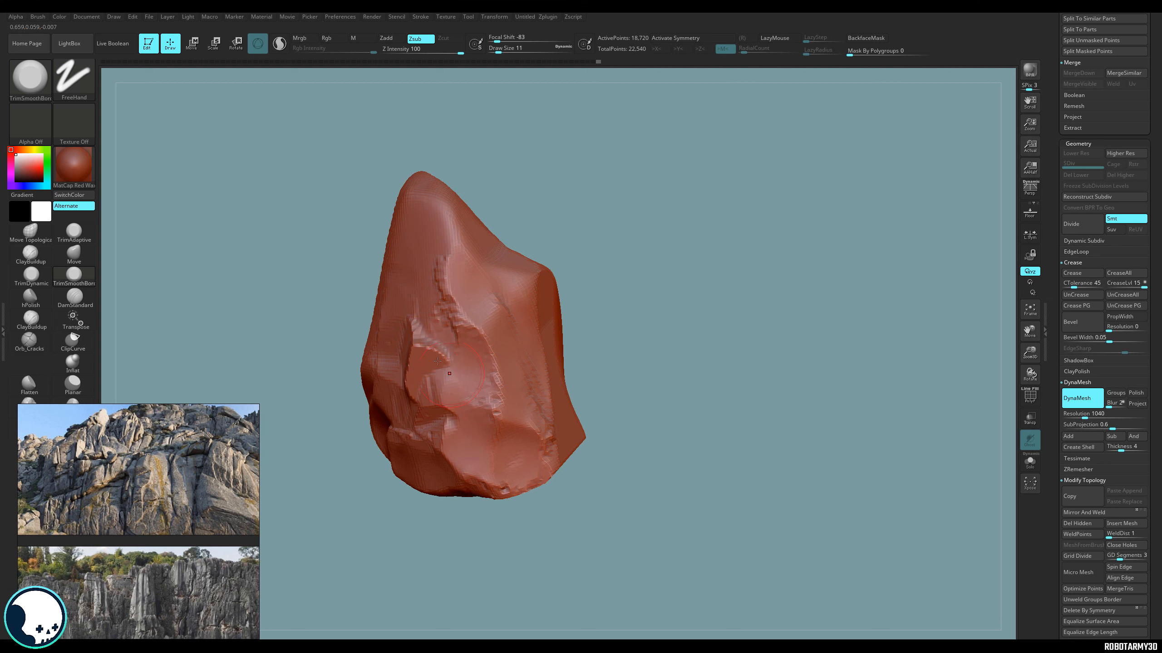
pyautogui.moveTo(429, 347); pyautogui.dragTo(410, 374)
pyautogui.moveTo(636, 414); pyautogui.dragTo(592, 411)
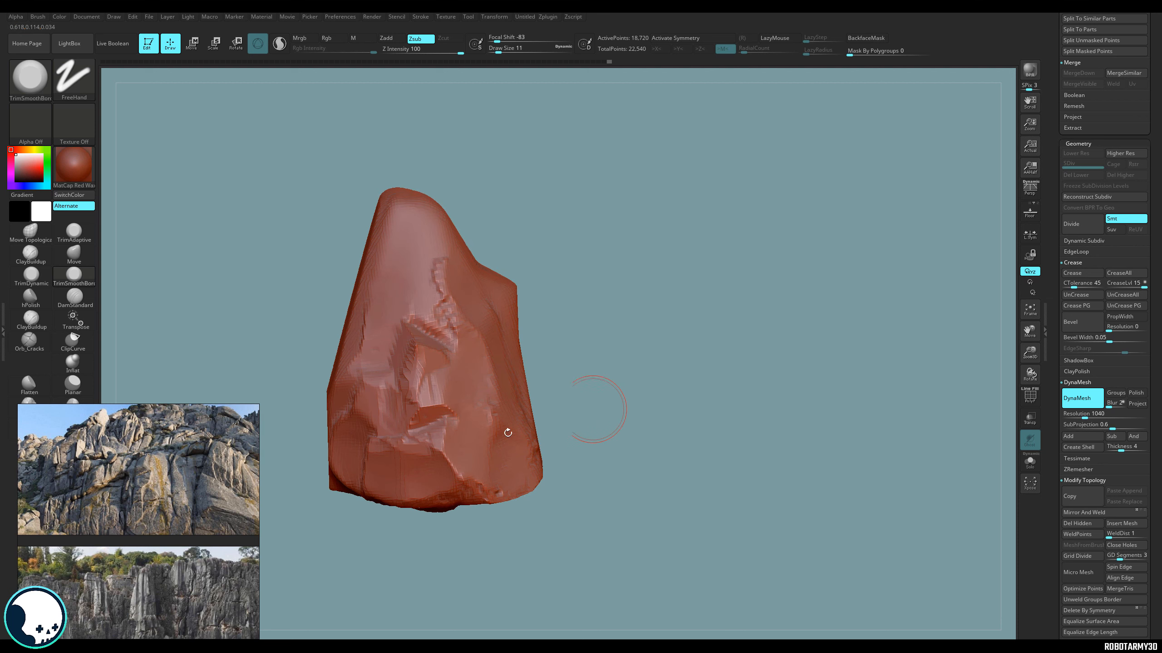
# Switch to the ClayTubes brush and build up overlapping blocky slabs with crack-like gaps across the rock's front face.
pyautogui.click(30, 79)
pyautogui.click(173, 86)
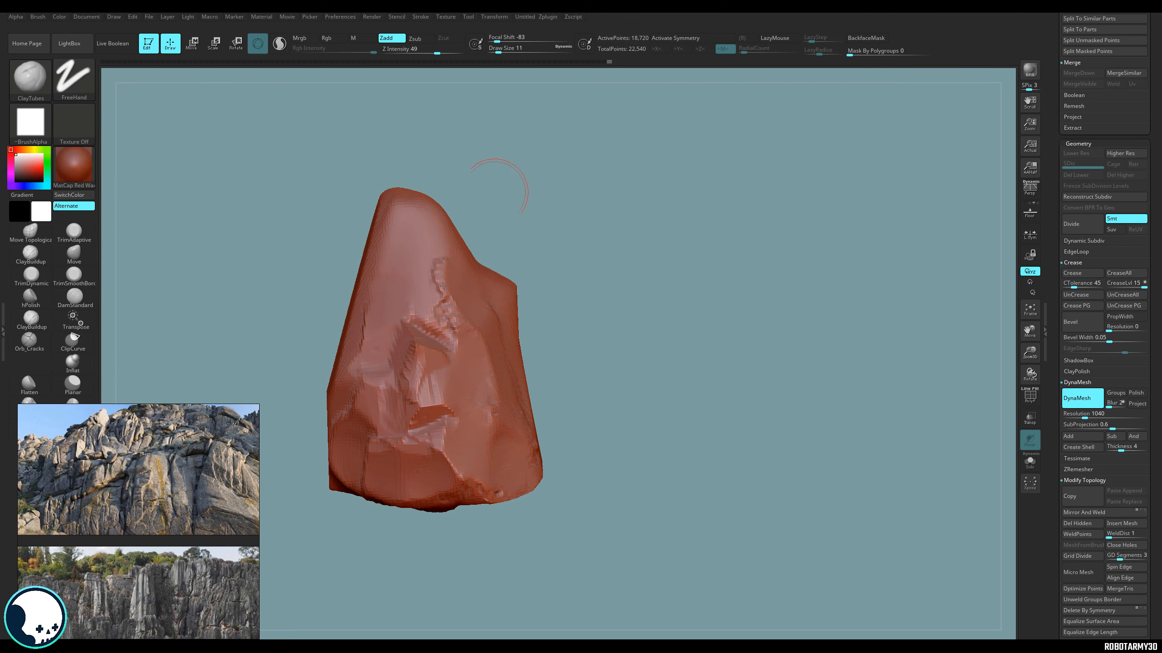
pyautogui.moveTo(423, 407)
pyautogui.mouseDown()
pyautogui.moveTo(386, 320)
pyautogui.moveTo(414, 293)
pyautogui.moveTo(407, 284)
pyautogui.moveTo(385, 362)
pyautogui.moveTo(411, 451)
pyautogui.moveTo(446, 462)
pyautogui.moveTo(444, 321)
pyautogui.moveTo(412, 243)
pyautogui.moveTo(475, 346)
pyautogui.moveTo(480, 430)
pyautogui.moveTo(458, 489)
pyautogui.moveTo(440, 375)
pyautogui.moveTo(406, 360)
pyautogui.moveTo(344, 423)
pyautogui.moveTo(385, 484)
pyautogui.moveTo(435, 362)
pyautogui.moveTo(417, 385)
pyautogui.moveTo(439, 425)
pyautogui.moveTo(386, 453)
pyautogui.moveTo(377, 485)
pyautogui.moveTo(411, 457)
pyautogui.moveTo(397, 478)
pyautogui.mouseUp()
# Switch back to the TrimSmoothBorder brush and trim the clay slabs around the lower bulge into broad planes.
pyautogui.click(42, 87)
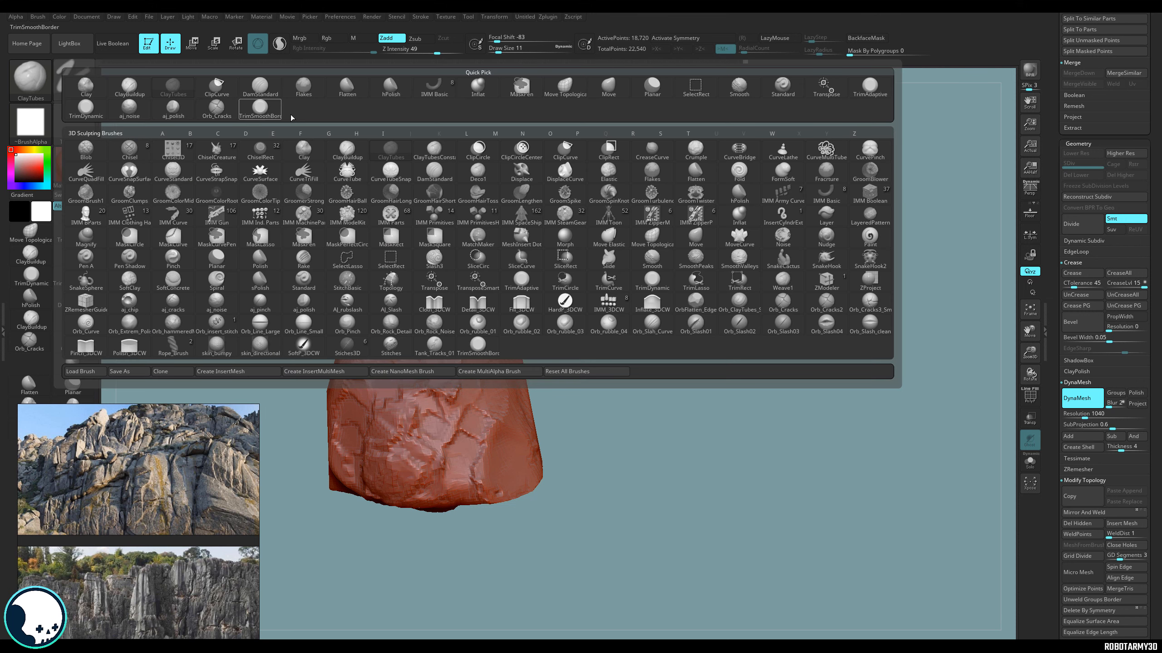
pyautogui.click(268, 110)
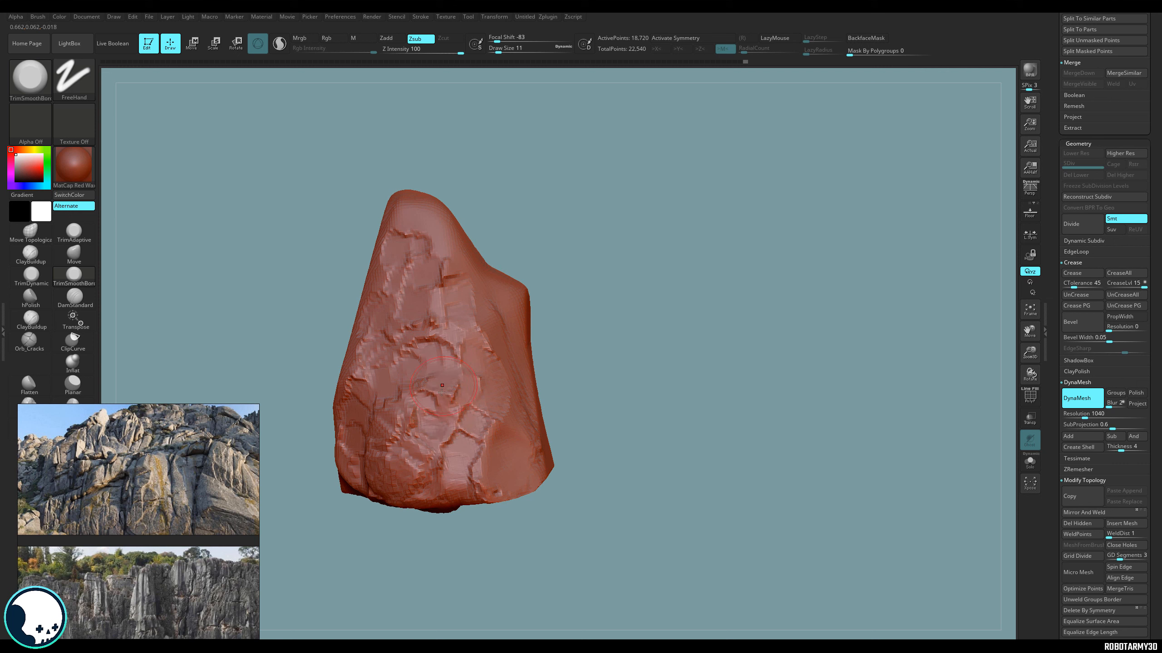
pyautogui.moveTo(442, 392); pyautogui.dragTo(414, 428)
pyautogui.moveTo(427, 532); pyautogui.dragTo(394, 532)
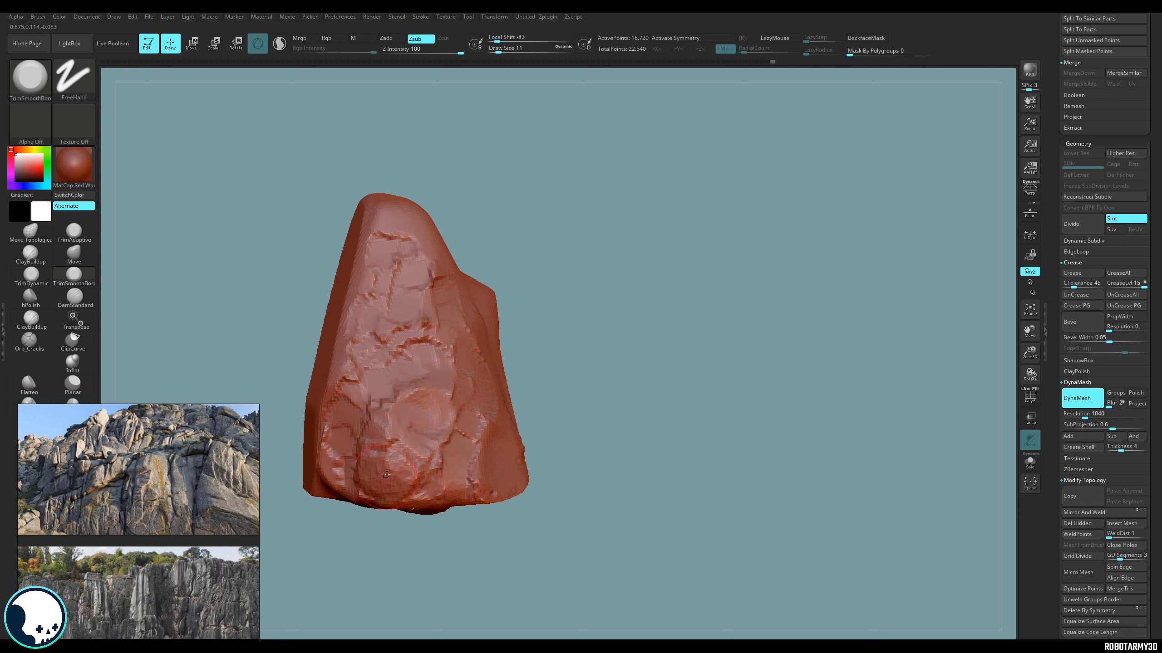
pyautogui.moveTo(388, 462)
pyautogui.mouseDown()
pyautogui.moveTo(388, 472)
pyautogui.moveTo(411, 462)
pyautogui.moveTo(359, 417)
pyautogui.moveTo(357, 391)
pyautogui.mouseUp()
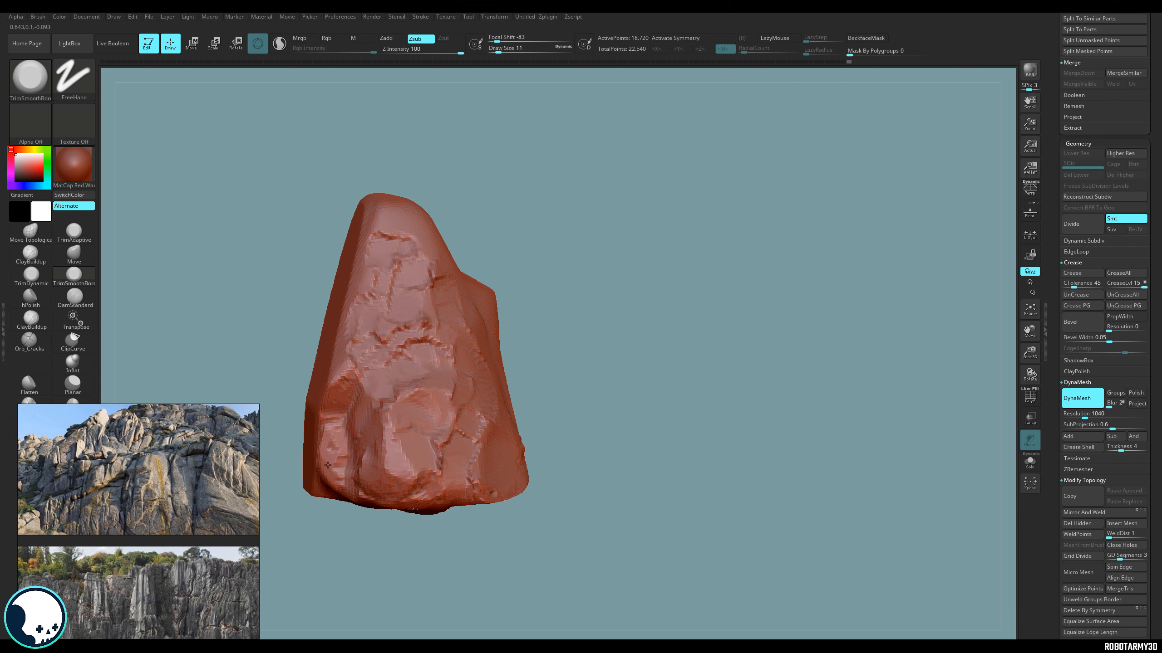
# Trim facets and a recessed hollow into the slabs along the edge and upper part of the lower bulge.
pyautogui.moveTo(351, 518); pyautogui.dragTo(379, 497)
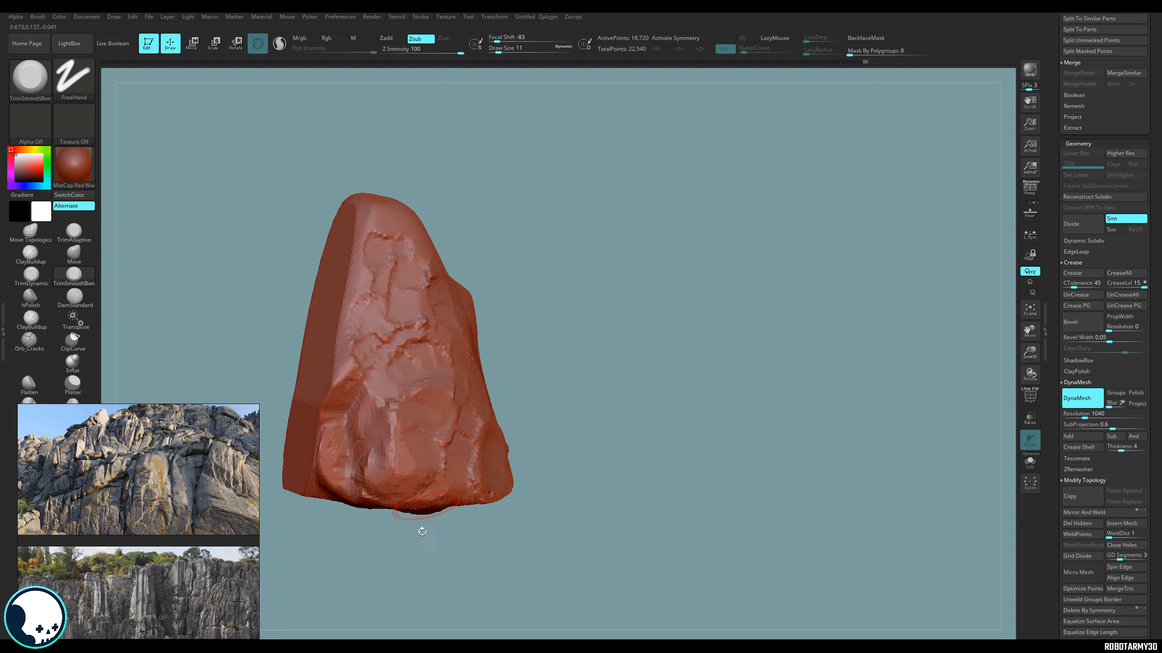
pyautogui.moveTo(422, 531); pyautogui.dragTo(457, 530)
pyautogui.moveTo(451, 490)
pyautogui.mouseDown()
pyautogui.moveTo(431, 428)
pyautogui.moveTo(448, 386)
pyautogui.mouseUp()
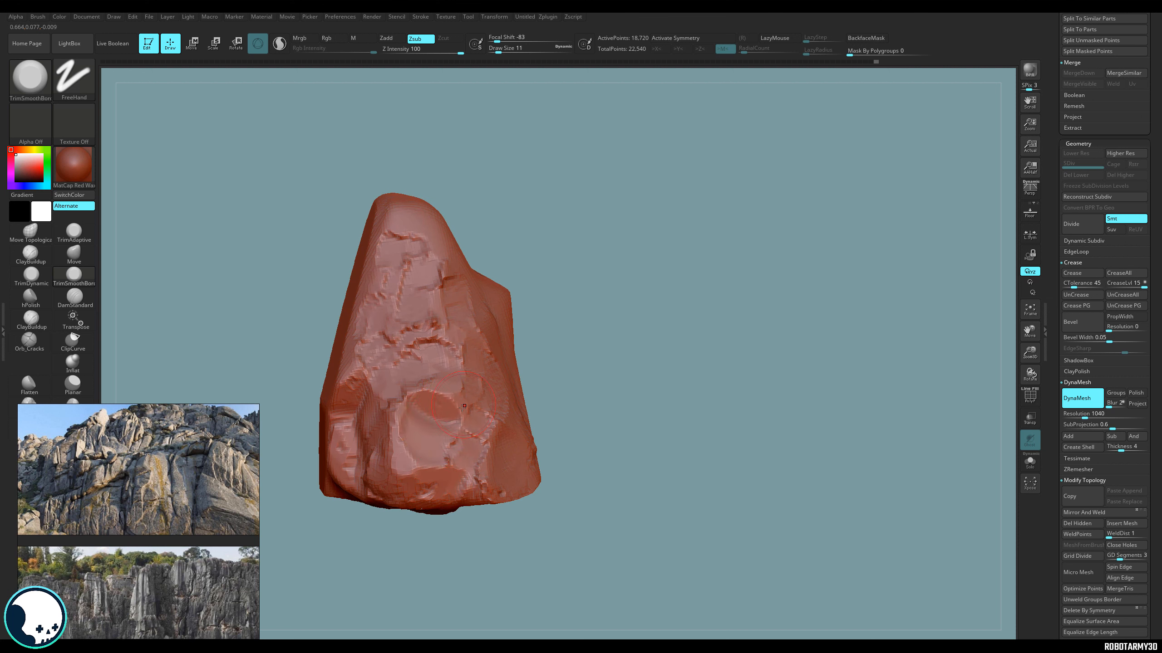
pyautogui.moveTo(594, 500); pyautogui.dragTo(623, 507)
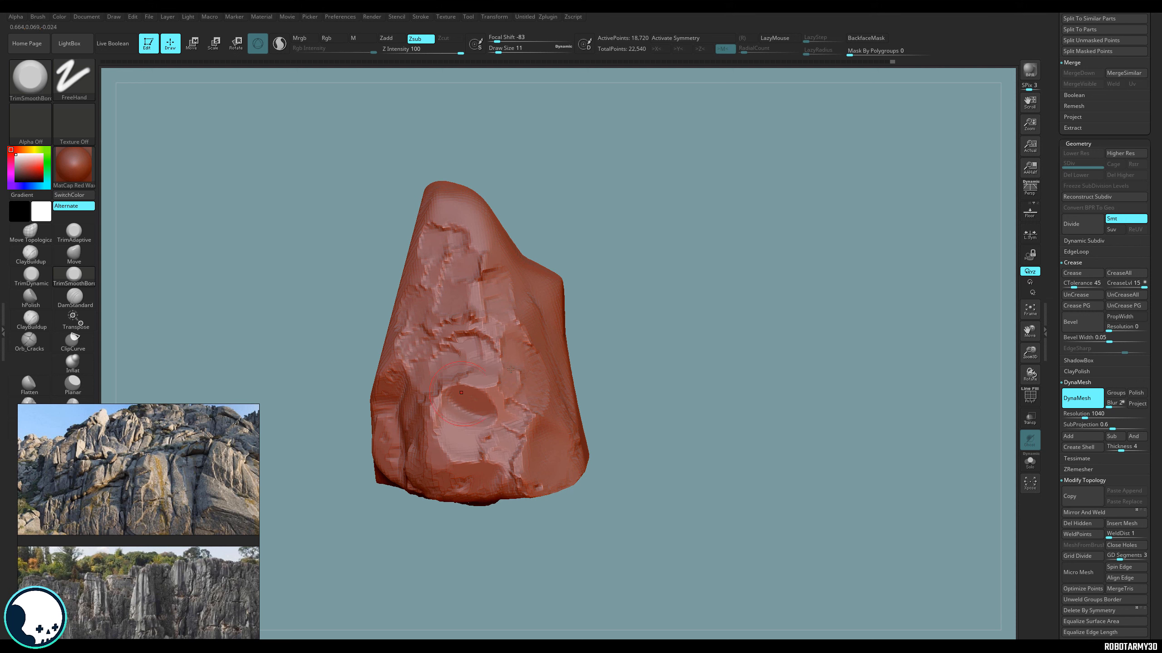
# Change the rock's material to MP_MAQ and inspect the sculpted planes from several angles.
pyautogui.click(80, 165)
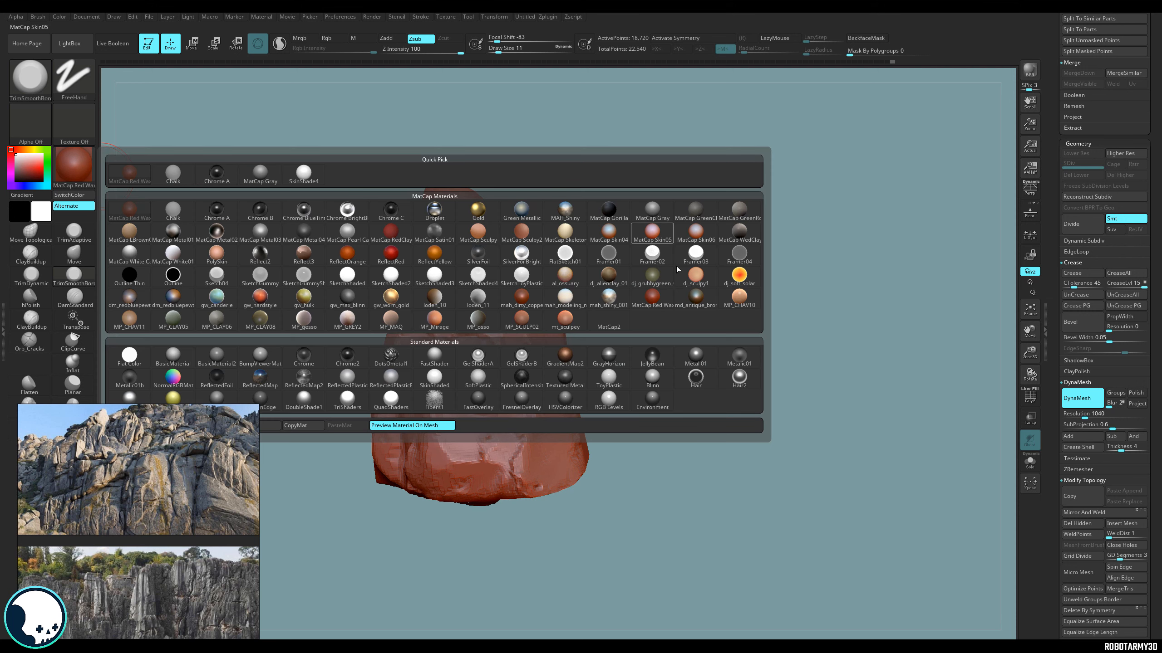
pyautogui.click(396, 328)
pyautogui.moveTo(669, 441)
pyautogui.mouseDown()
pyautogui.moveTo(707, 443)
pyautogui.moveTo(673, 442)
pyautogui.mouseUp()
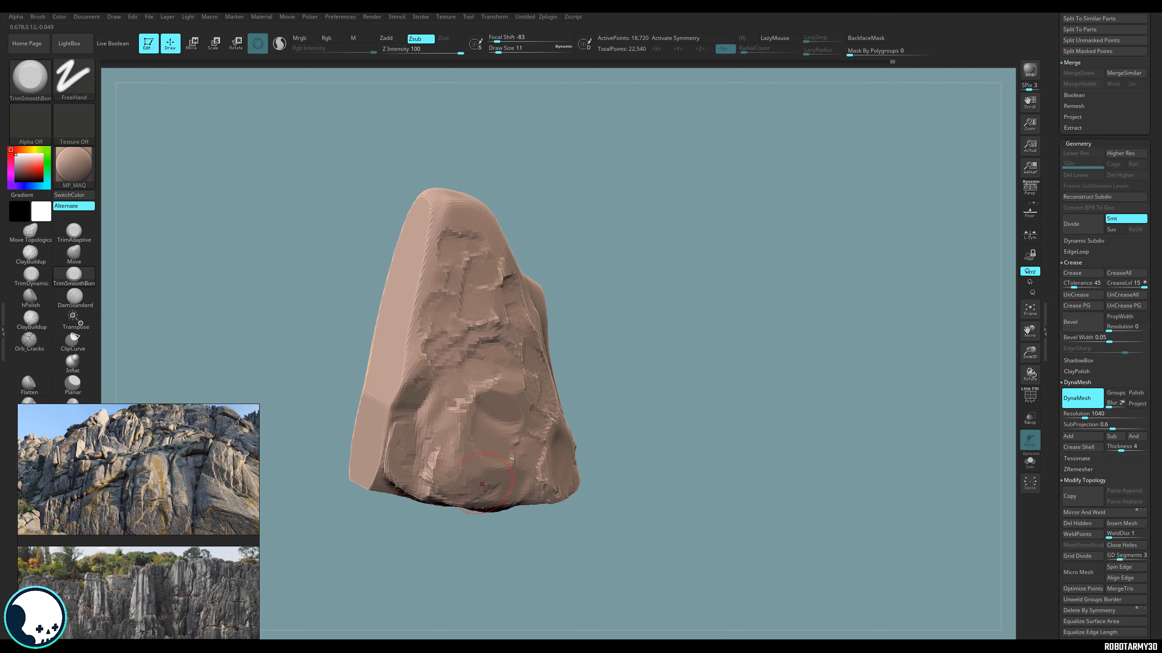
pyautogui.moveTo(574, 517); pyautogui.dragTo(544, 507)
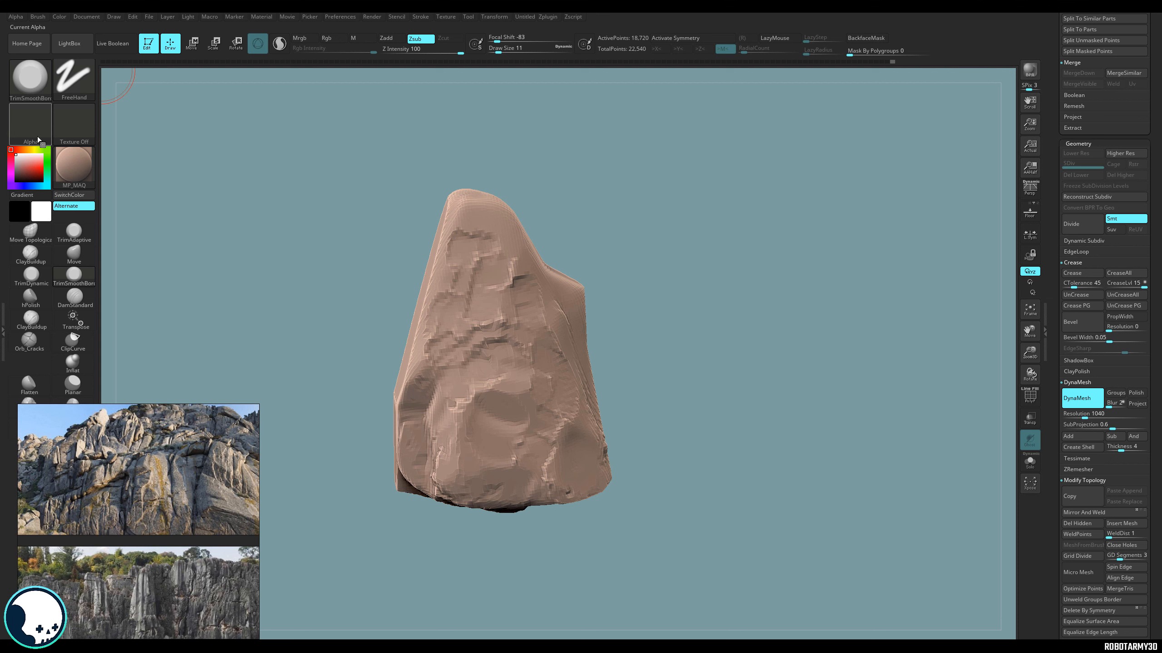
# Assign the square Alpha 28 to the TrimSmoothBorder brush and set its focal shift to -66.
pyautogui.click(32, 122)
pyautogui.click(36, 127)
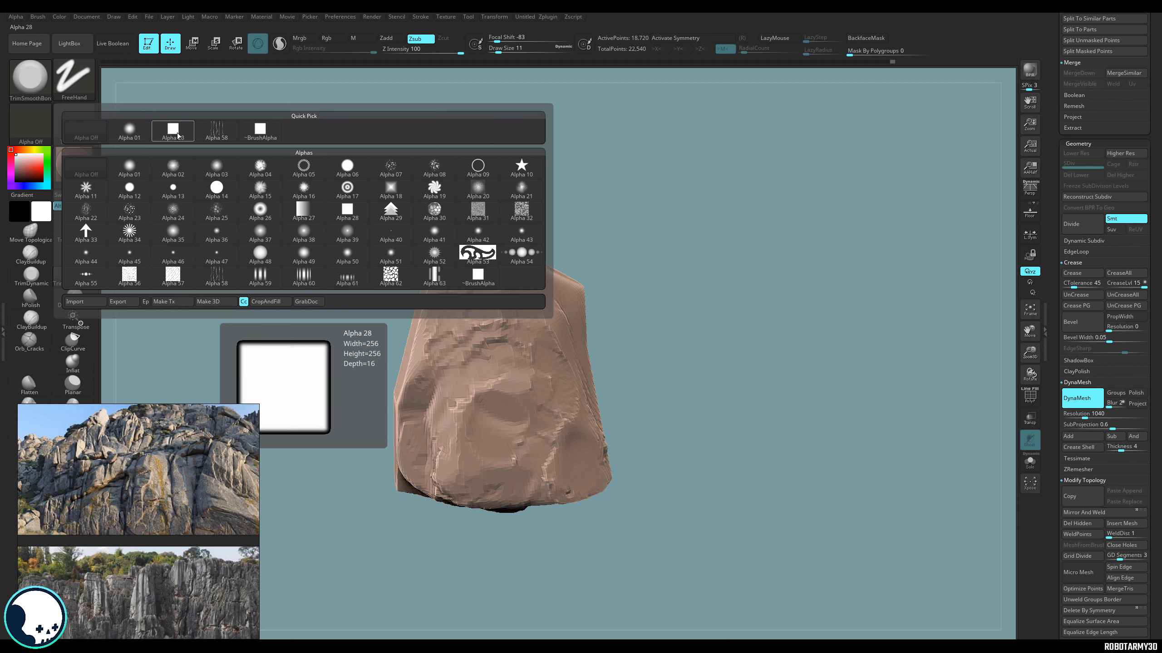
pyautogui.click(177, 135)
pyautogui.moveTo(674, 462); pyautogui.dragTo(695, 446)
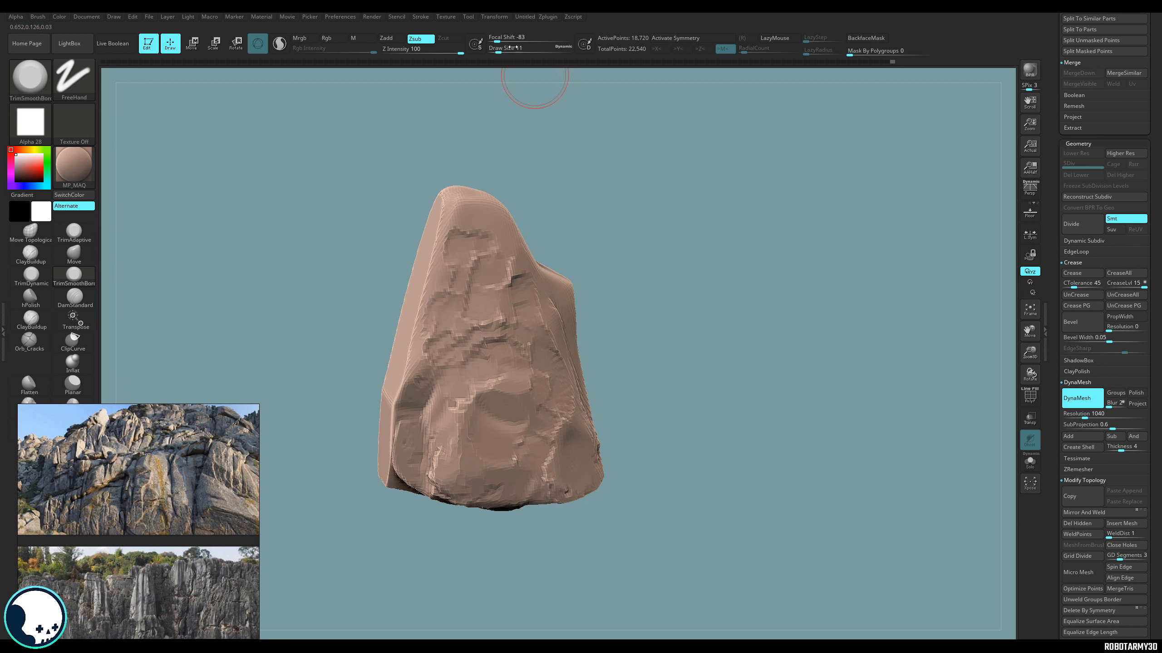
pyautogui.moveTo(498, 40); pyautogui.dragTo(505, 40)
pyautogui.moveTo(663, 342); pyautogui.dragTo(672, 327)
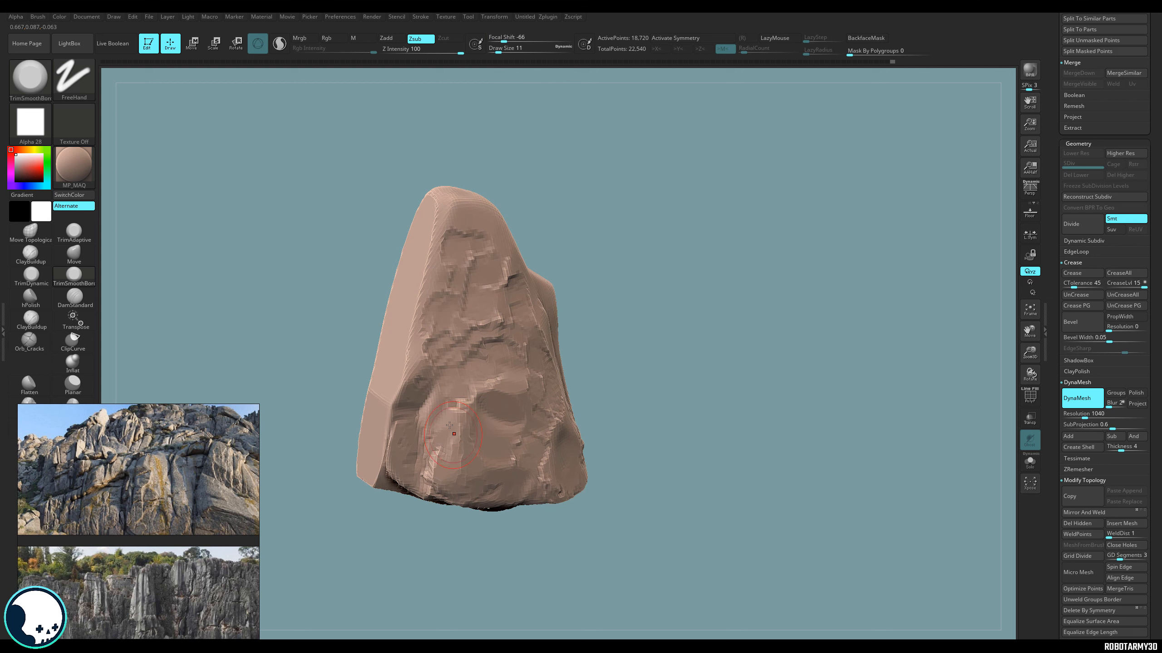
# Raise the DynaMesh resolution to 1792 and remesh the rock.
pyautogui.moveTo(683, 478); pyautogui.dragTo(596, 477)
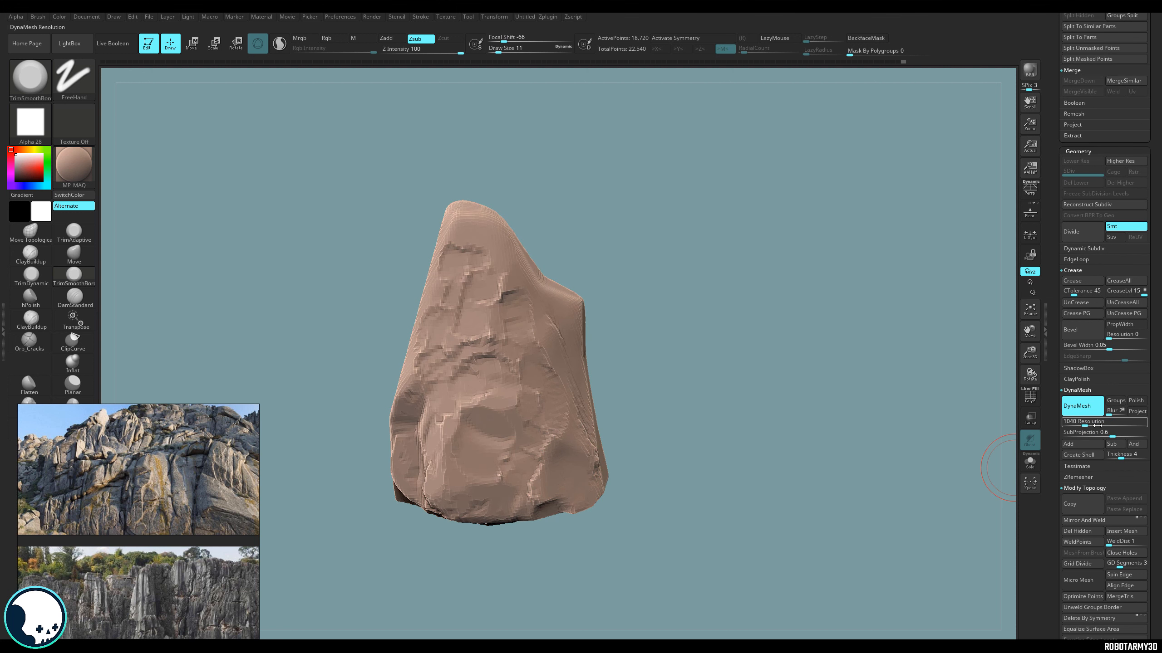
pyautogui.moveTo(1086, 424); pyautogui.dragTo(1091, 424)
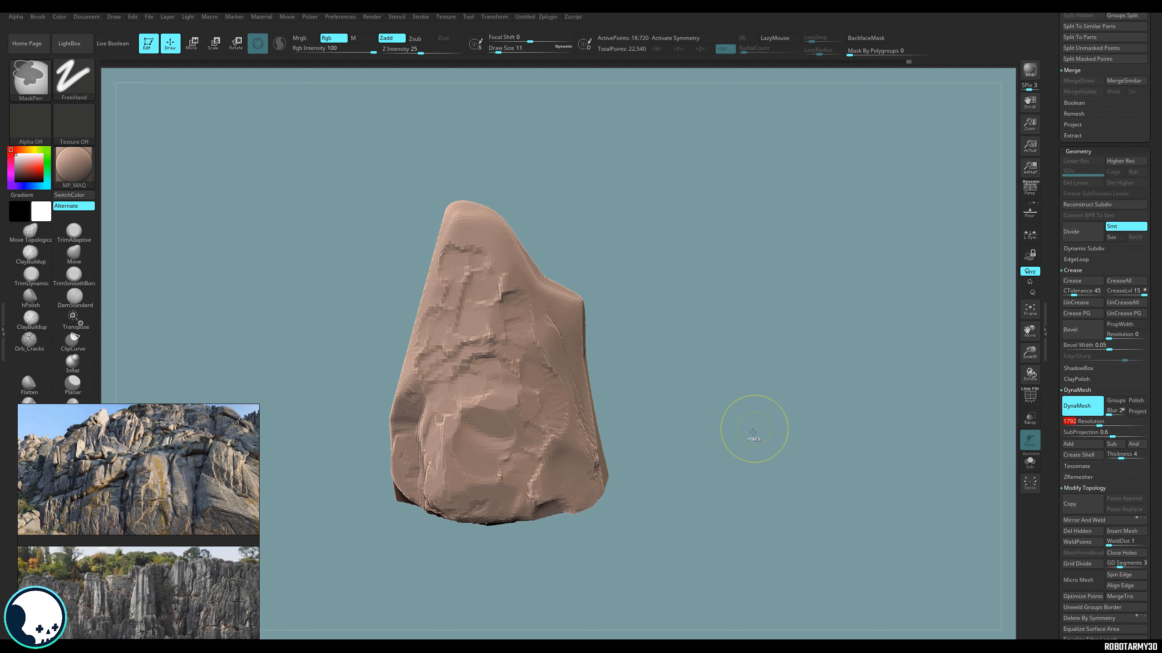
pyautogui.moveTo(752, 428)
pyautogui.keyDown('ctrl'); pyautogui.mouseDown()
pyautogui.moveTo(787, 530)
pyautogui.moveTo(730, 490)
pyautogui.mouseUp(); pyautogui.keyUp('ctrl')
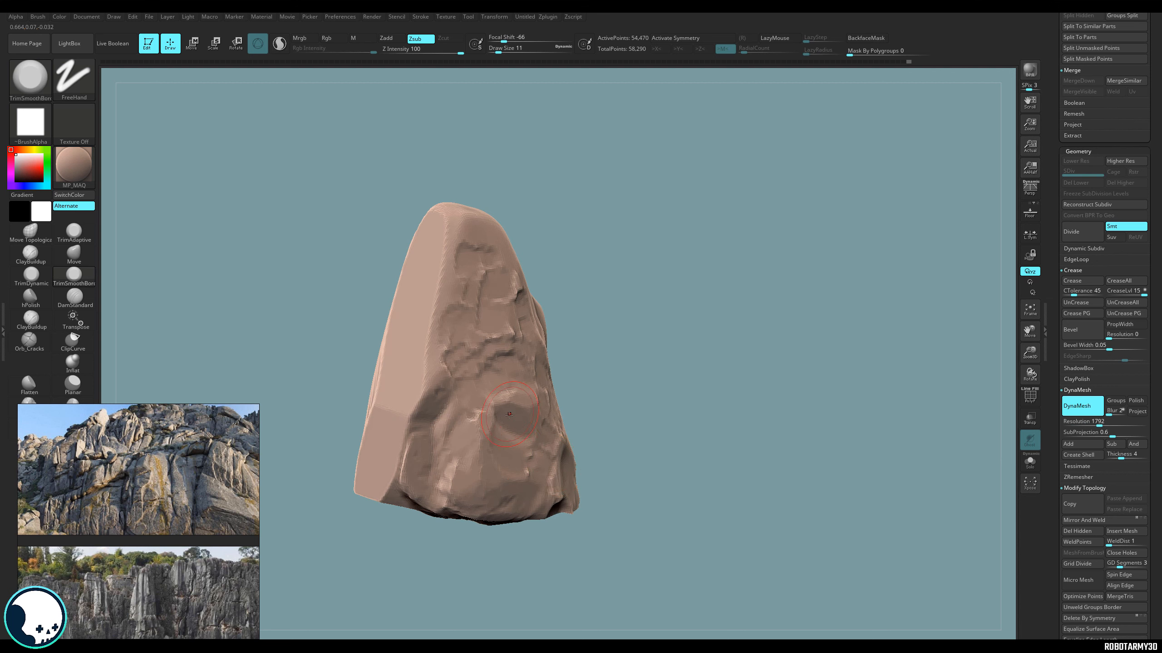
# Trim new facets into the remeshed rock around the central hollow and the side edge of the lower bulge.
pyautogui.moveTo(587, 402); pyautogui.dragTo(560, 412)
pyautogui.moveTo(683, 414); pyautogui.dragTo(640, 421)
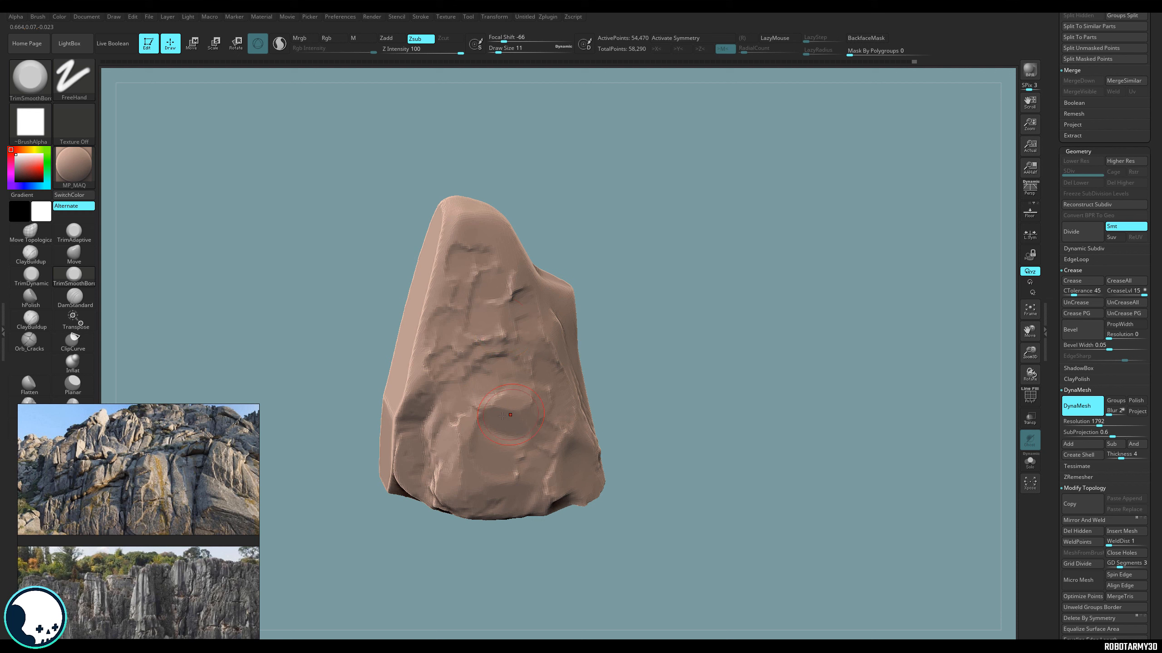
pyautogui.moveTo(487, 376)
pyautogui.mouseDown()
pyautogui.moveTo(464, 403)
pyautogui.moveTo(443, 375)
pyautogui.moveTo(400, 369)
pyautogui.mouseUp()
pyautogui.moveTo(413, 320); pyautogui.dragTo(413, 387)
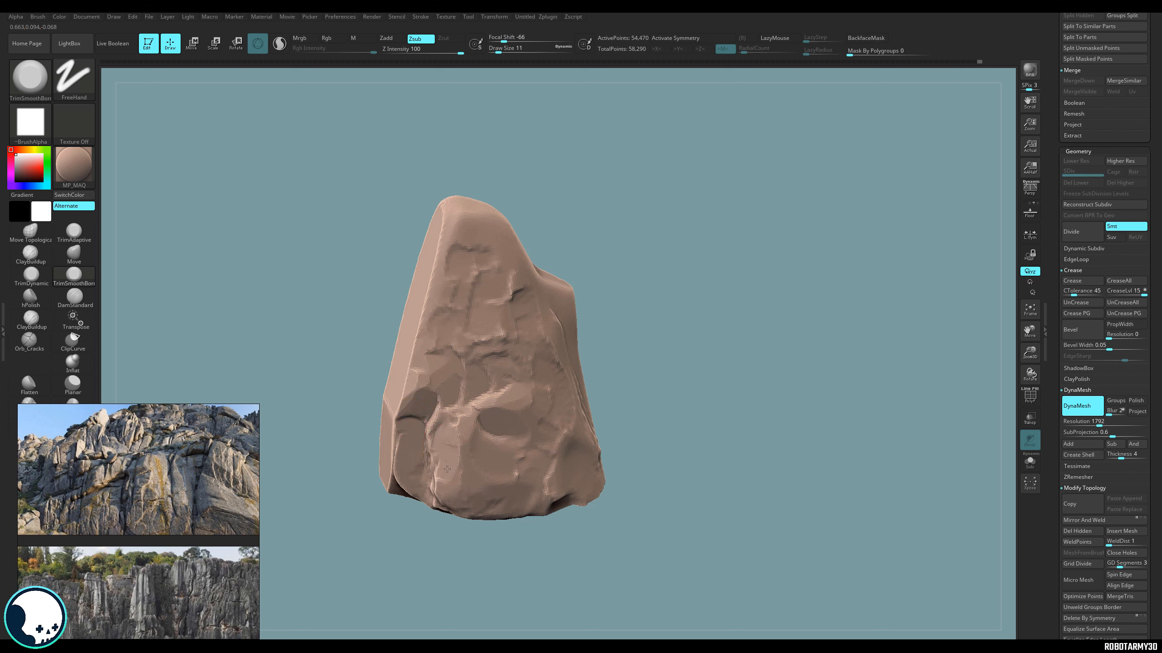
# Set the brush's focal shift to -91 and chisel sharper planes into and above the rock's central hollow.
pyautogui.moveTo(505, 39); pyautogui.dragTo(494, 39)
pyautogui.moveTo(497, 409)
pyautogui.mouseDown()
pyautogui.moveTo(472, 430)
pyautogui.moveTo(507, 421)
pyautogui.mouseUp()
pyautogui.moveTo(492, 372); pyautogui.dragTo(475, 365)
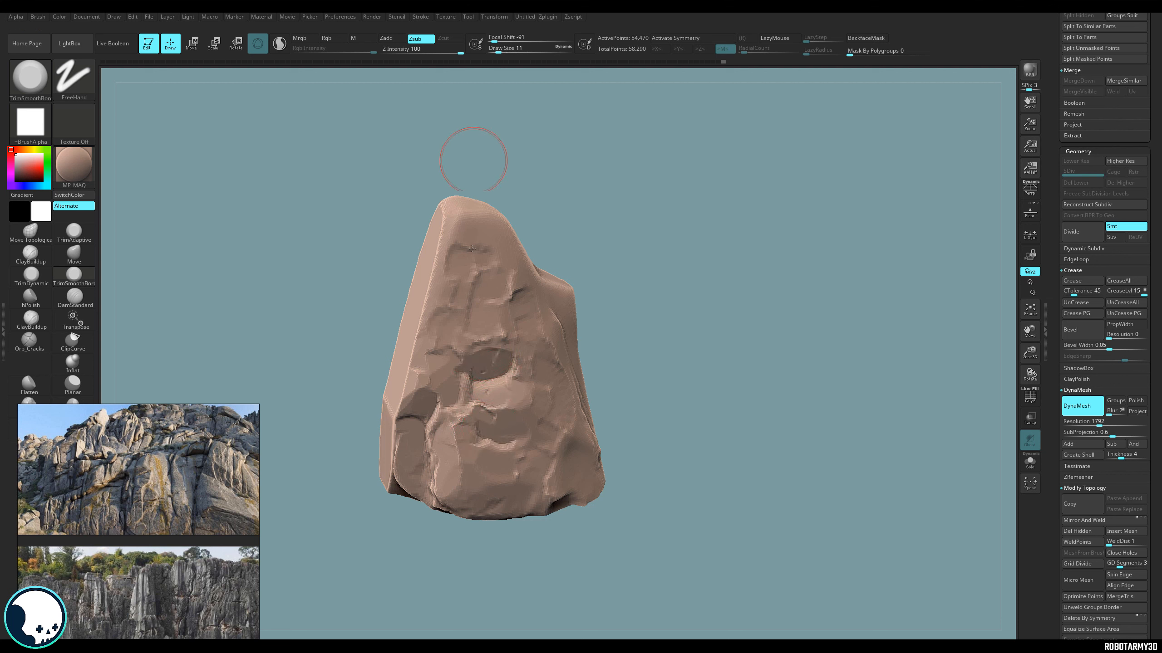
pyautogui.moveTo(440, 389); pyautogui.dragTo(437, 404)
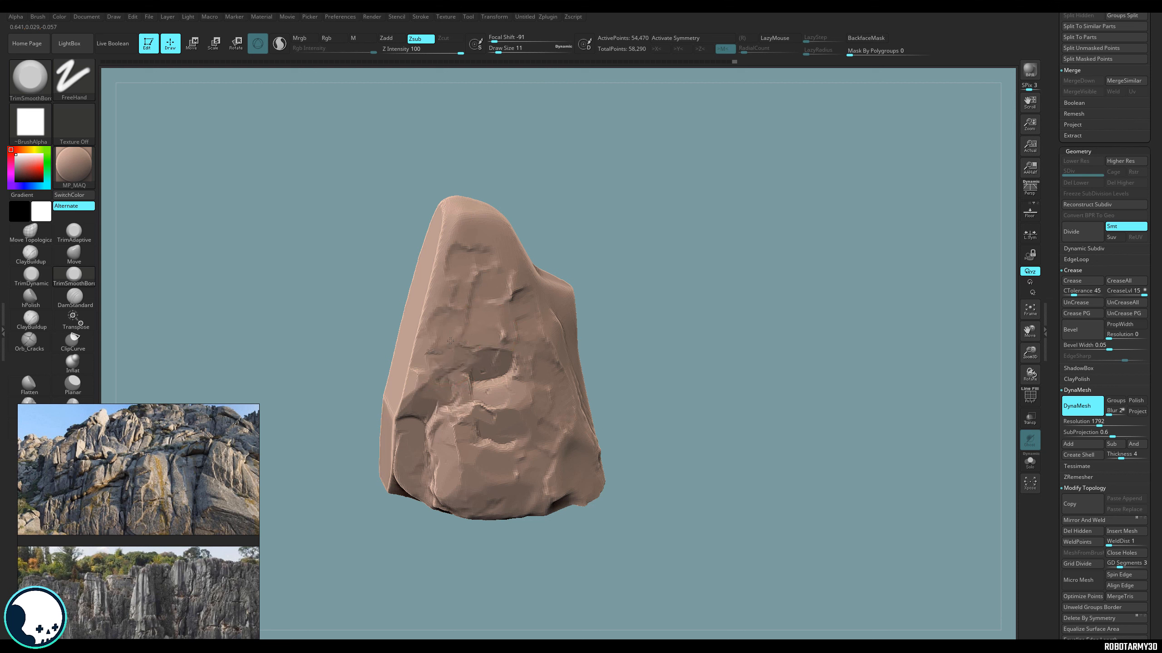
pyautogui.moveTo(504, 331); pyautogui.dragTo(503, 344)
pyautogui.moveTo(520, 386)
pyautogui.mouseDown()
pyautogui.moveTo(531, 391)
pyautogui.moveTo(517, 377)
pyautogui.moveTo(533, 407)
pyautogui.moveTo(526, 389)
pyautogui.mouseUp()
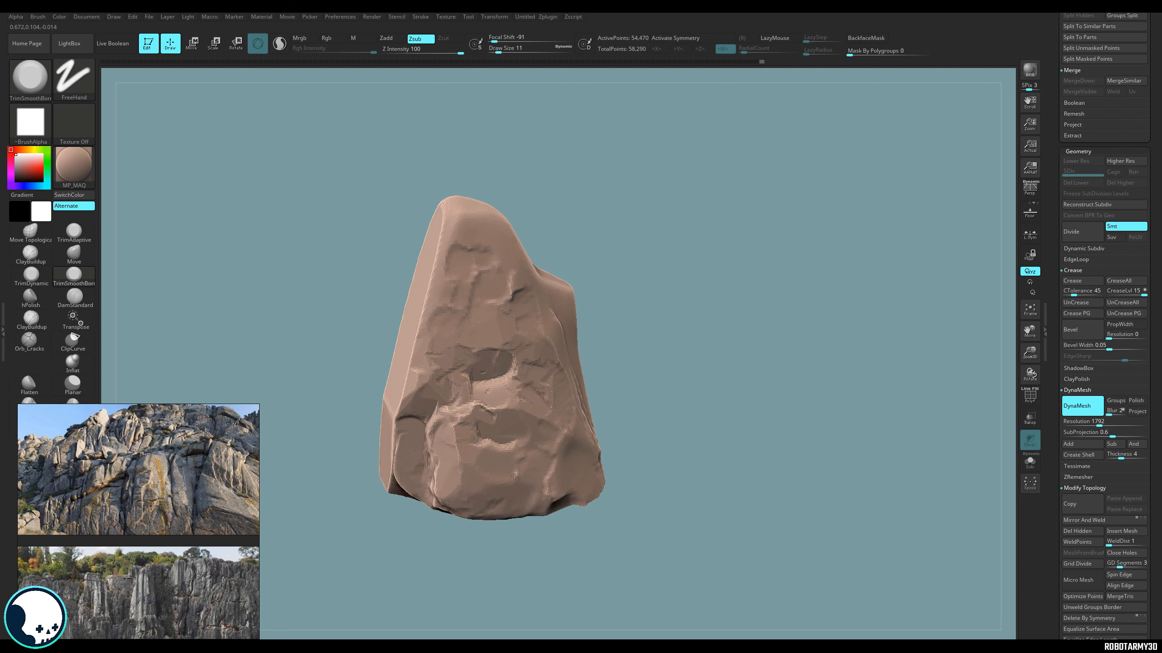
# Chip angular facets into the lower bulge and across the middle of the front face with the TrimSmoothBorder brush.
pyautogui.moveTo(522, 453)
pyautogui.mouseDown()
pyautogui.moveTo(474, 508)
pyautogui.moveTo(505, 512)
pyautogui.moveTo(509, 471)
pyautogui.mouseUp()
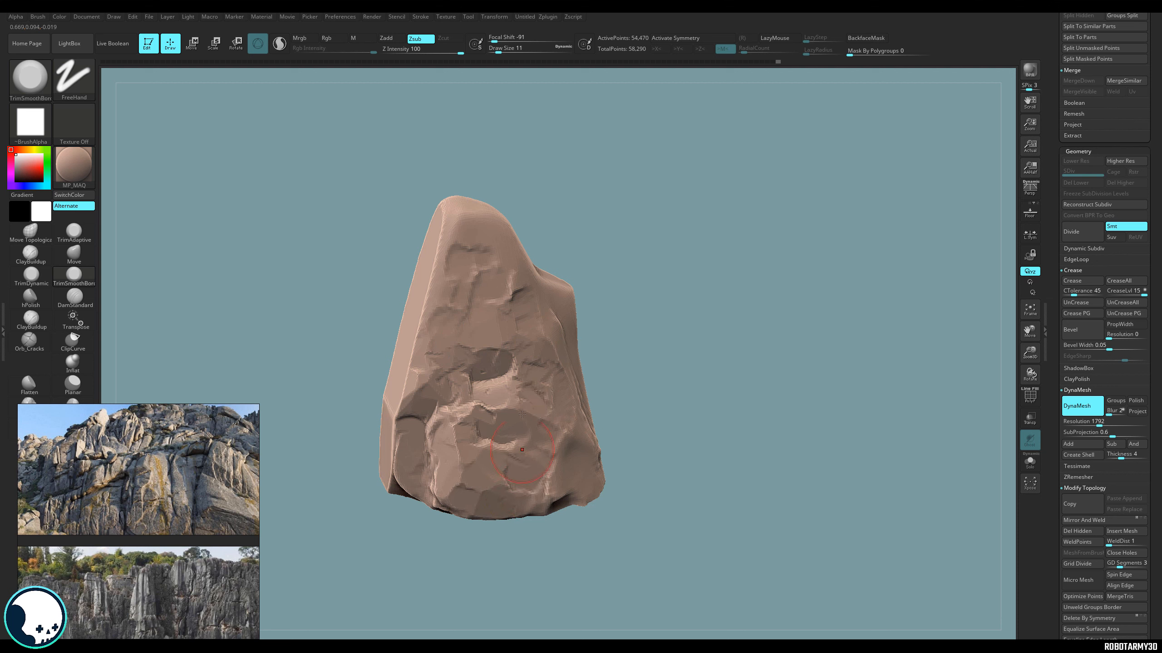
pyautogui.moveTo(518, 406)
pyautogui.mouseDown()
pyautogui.moveTo(513, 370)
pyautogui.moveTo(515, 402)
pyautogui.mouseUp()
pyautogui.moveTo(521, 362); pyautogui.dragTo(524, 381)
pyautogui.moveTo(467, 316)
pyautogui.mouseDown()
pyautogui.moveTo(448, 312)
pyautogui.moveTo(425, 330)
pyautogui.moveTo(400, 399)
pyautogui.mouseUp()
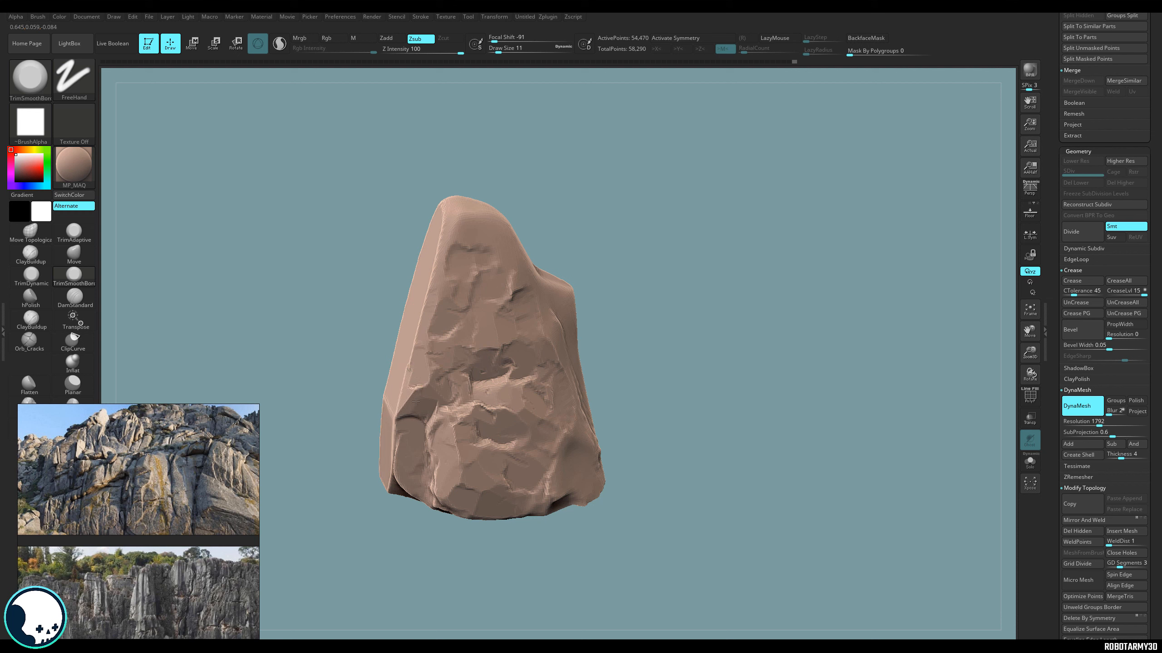
# Chip small facets around the rock's central hollow at draw size 4, and set the brush's focal shift to -38 and draw size to 7.
pyautogui.click(499, 50)
pyautogui.moveTo(498, 51); pyautogui.dragTo(494, 50)
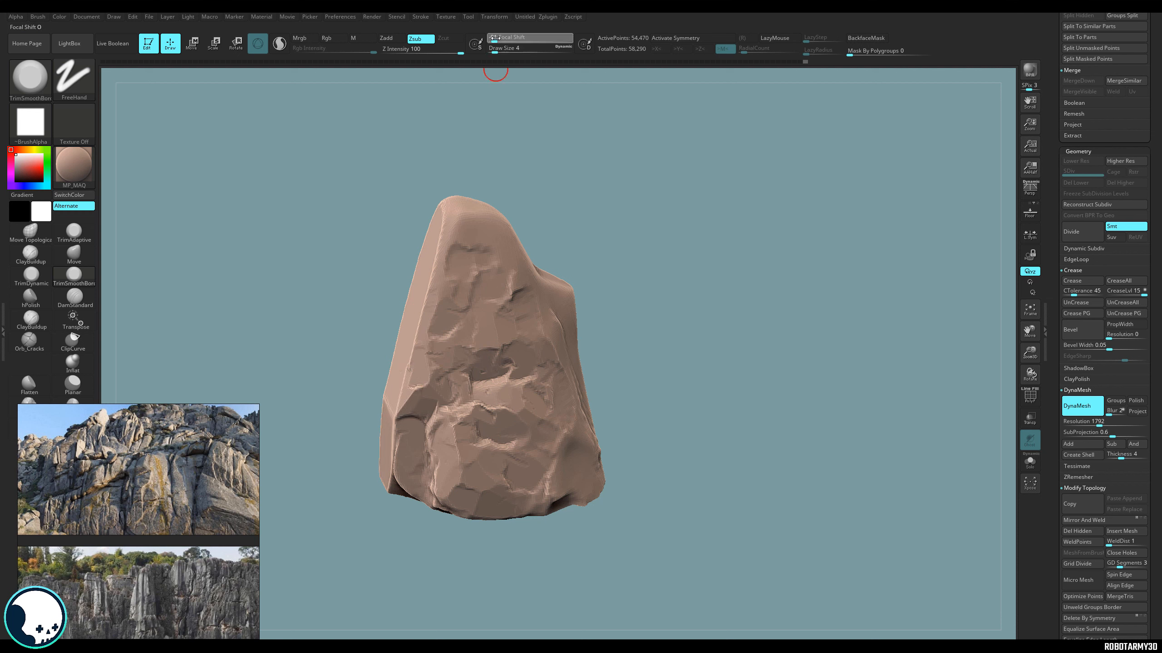
pyautogui.keyDown('alt'); pyautogui.moveTo(640, 329); pyautogui.dragTo(640, 359); pyautogui.keyUp('alt')
pyautogui.moveTo(509, 391); pyautogui.dragTo(485, 366)
pyautogui.moveTo(463, 370); pyautogui.dragTo(471, 399)
pyautogui.moveTo(486, 397); pyautogui.dragTo(461, 411)
pyautogui.moveTo(458, 428); pyautogui.dragTo(446, 462)
pyautogui.moveTo(517, 407); pyautogui.dragTo(540, 423)
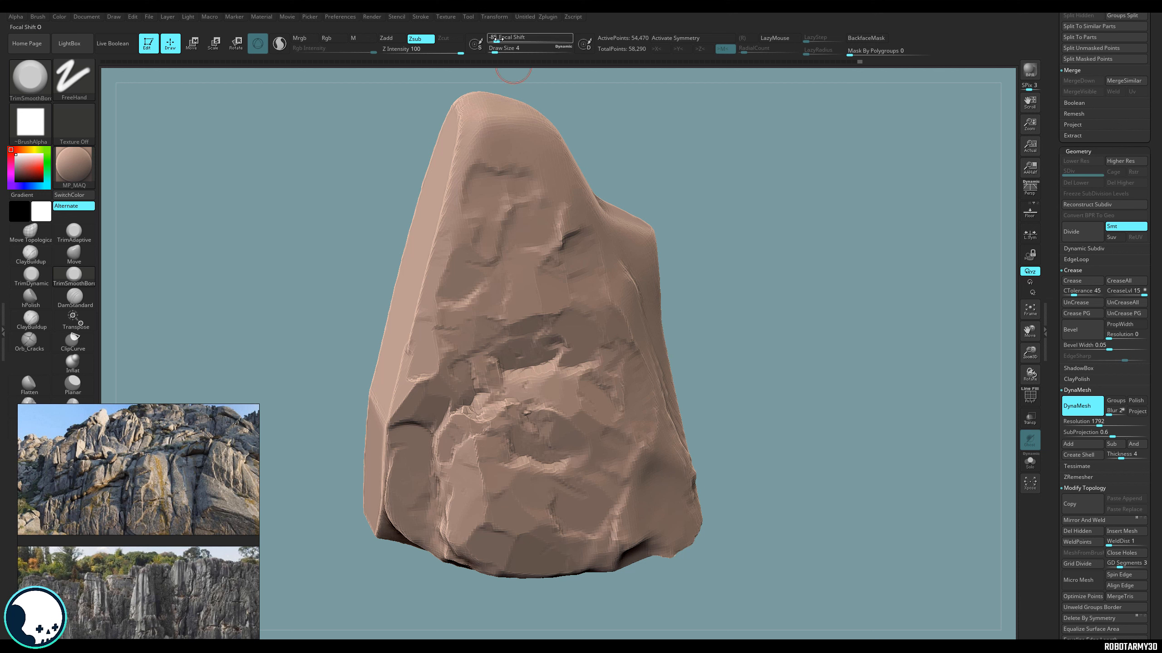
pyautogui.moveTo(500, 40)
pyautogui.mouseDown()
pyautogui.moveTo(514, 39)
pyautogui.moveTo(497, 51)
pyautogui.mouseUp()
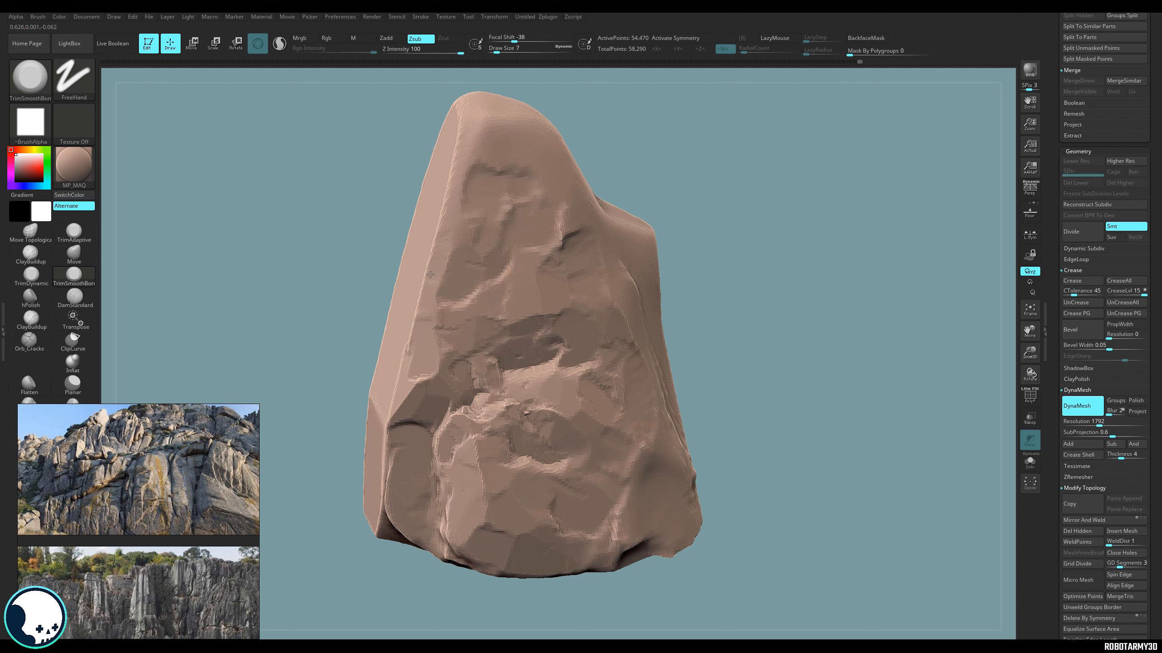
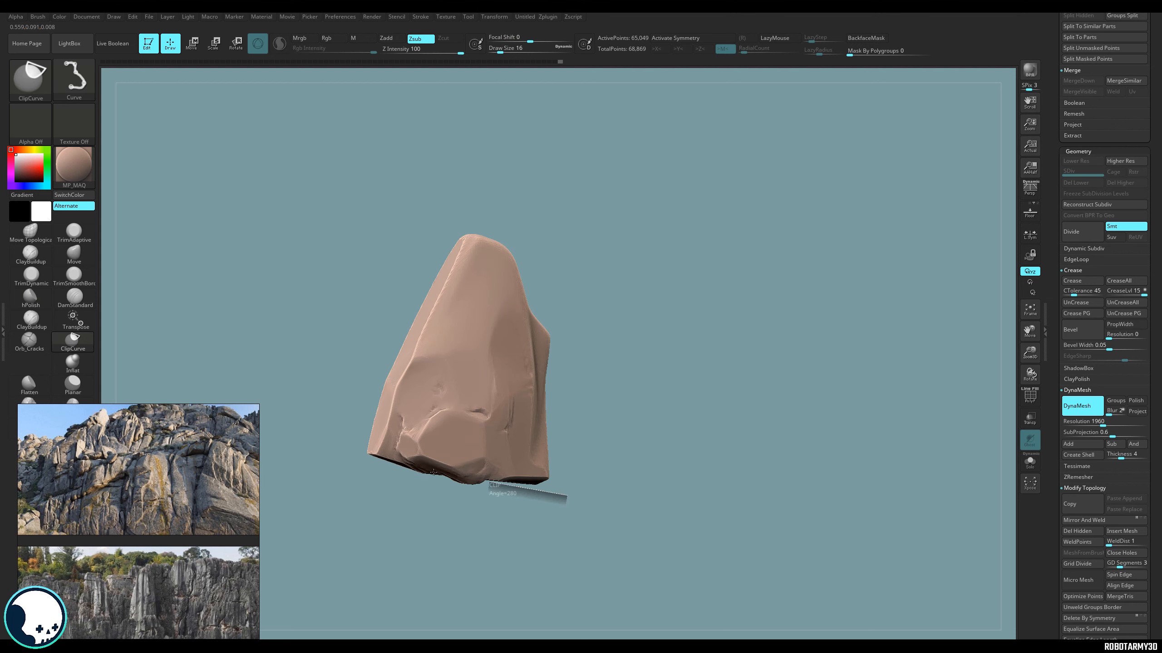
# Slice flat planes off the sides of the smoother pointed rock with the ClipCurve brush.
pyautogui.moveTo(433, 534)
pyautogui.mouseDown()
pyautogui.moveTo(469, 528)
pyautogui.moveTo(447, 526)
pyautogui.mouseUp()
pyautogui.moveTo(366, 430); pyautogui.dragTo(562, 524)
pyautogui.keyDown('ctrl'); pyautogui.keyDown('shift'); pyautogui.moveTo(541, 316); pyautogui.dragTo(526, 497); pyautogui.keyUp('shift'); pyautogui.keyUp('ctrl')
pyautogui.moveTo(557, 536); pyautogui.dragTo(566, 441)
pyautogui.keyDown('ctrl'); pyautogui.keyDown('shift'); pyautogui.moveTo(564, 382); pyautogui.dragTo(547, 485); pyautogui.keyUp('shift'); pyautogui.keyUp('ctrl')
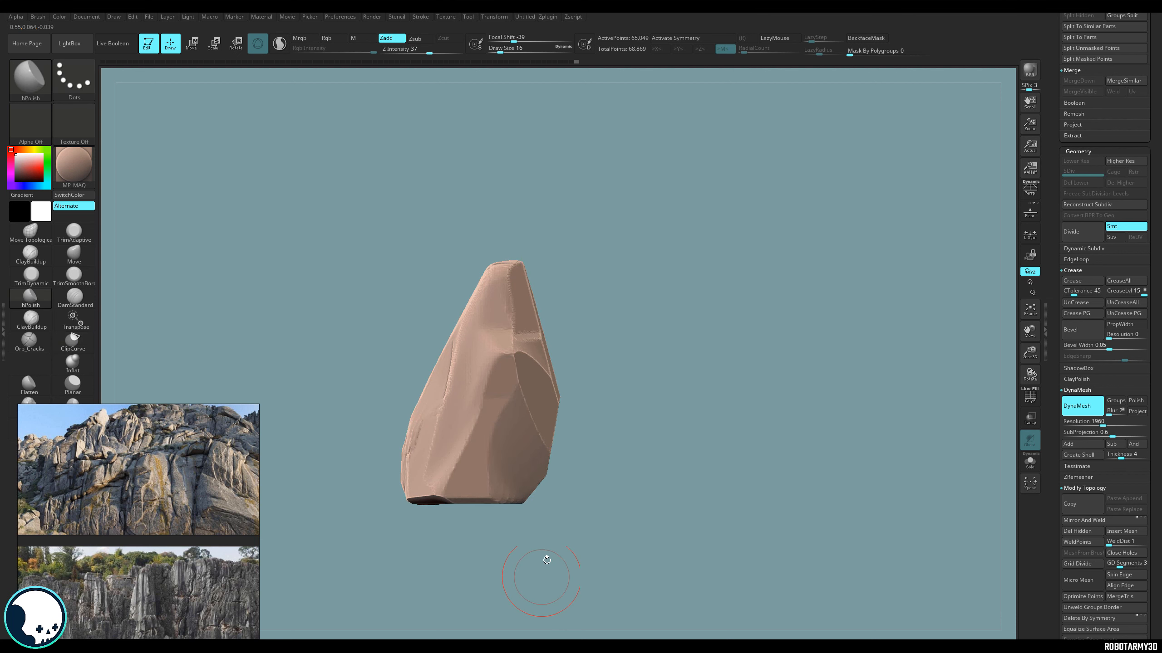
pyautogui.moveTo(537, 576)
pyautogui.mouseDown()
pyautogui.moveTo(568, 560)
pyautogui.moveTo(539, 548)
pyautogui.mouseUp()
pyautogui.keyDown('alt'); pyautogui.moveTo(585, 471); pyautogui.dragTo(613, 449); pyautogui.keyUp('alt')
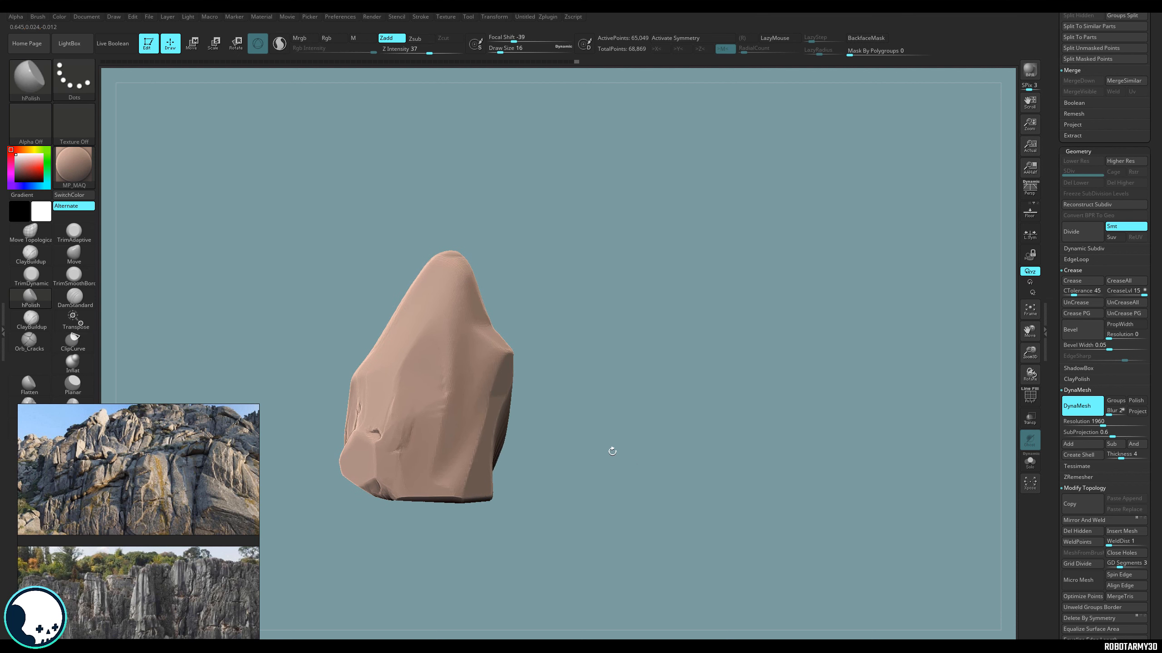
pyautogui.keyDown('alt'); pyautogui.moveTo(578, 487); pyautogui.dragTo(607, 476); pyautogui.keyUp('alt')
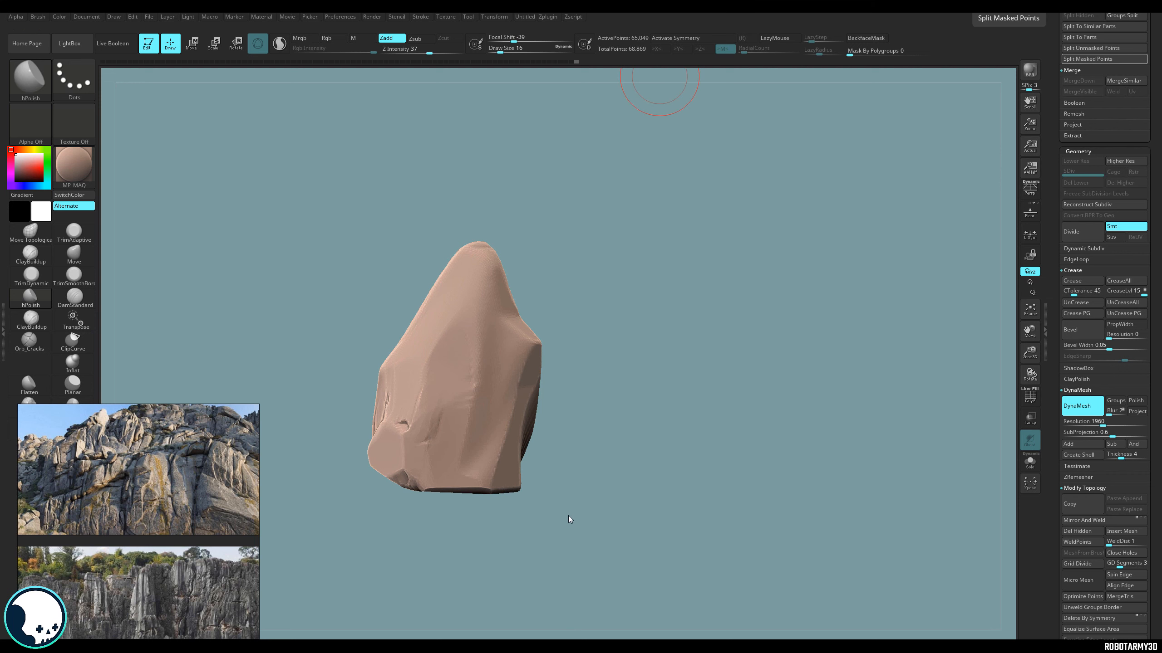
pyautogui.moveTo(568, 515); pyautogui.dragTo(606, 510)
pyautogui.keyDown('ctrl'); pyautogui.keyDown('shift'); pyautogui.moveTo(478, 197); pyautogui.dragTo(485, 369); pyautogui.keyUp('shift'); pyautogui.keyUp('ctrl')
pyautogui.keyDown('alt'); pyautogui.moveTo(620, 543); pyautogui.dragTo(638, 553); pyautogui.keyUp('alt')
pyautogui.moveTo(350, 615)
pyautogui.mouseDown()
pyautogui.moveTo(474, 584)
pyautogui.moveTo(433, 562)
pyautogui.moveTo(480, 537)
pyautogui.mouseUp()
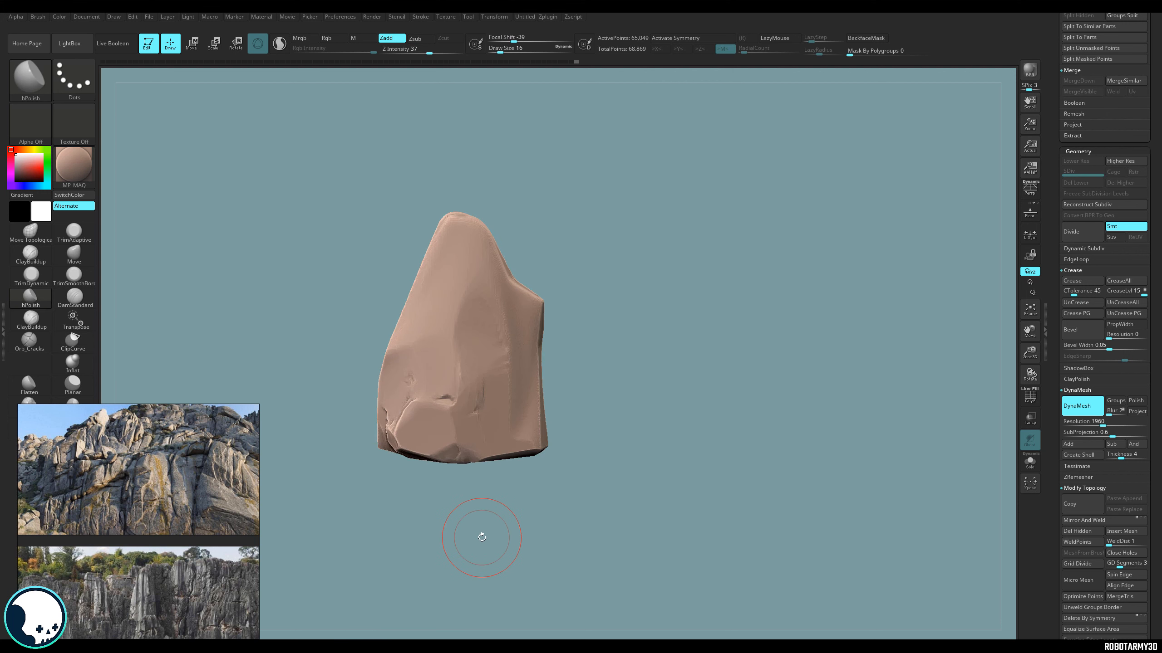
# Carve a deep diagonal crack from the rock's upper shoulder to its lower bulge with the Orb_Cracks brush at draw size 7.
pyautogui.click(30, 346)
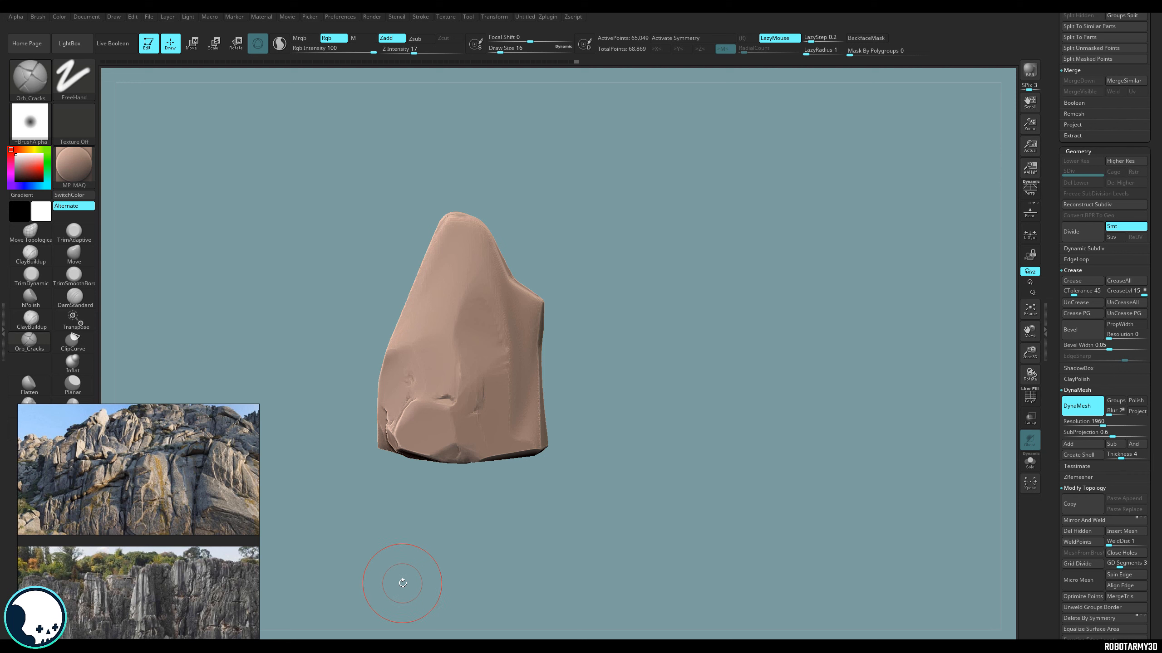
pyautogui.moveTo(593, 303)
pyautogui.mouseDown()
pyautogui.moveTo(590, 275)
pyautogui.moveTo(645, 388)
pyautogui.moveTo(617, 394)
pyautogui.mouseUp()
pyautogui.moveTo(494, 54); pyautogui.dragTo(496, 54)
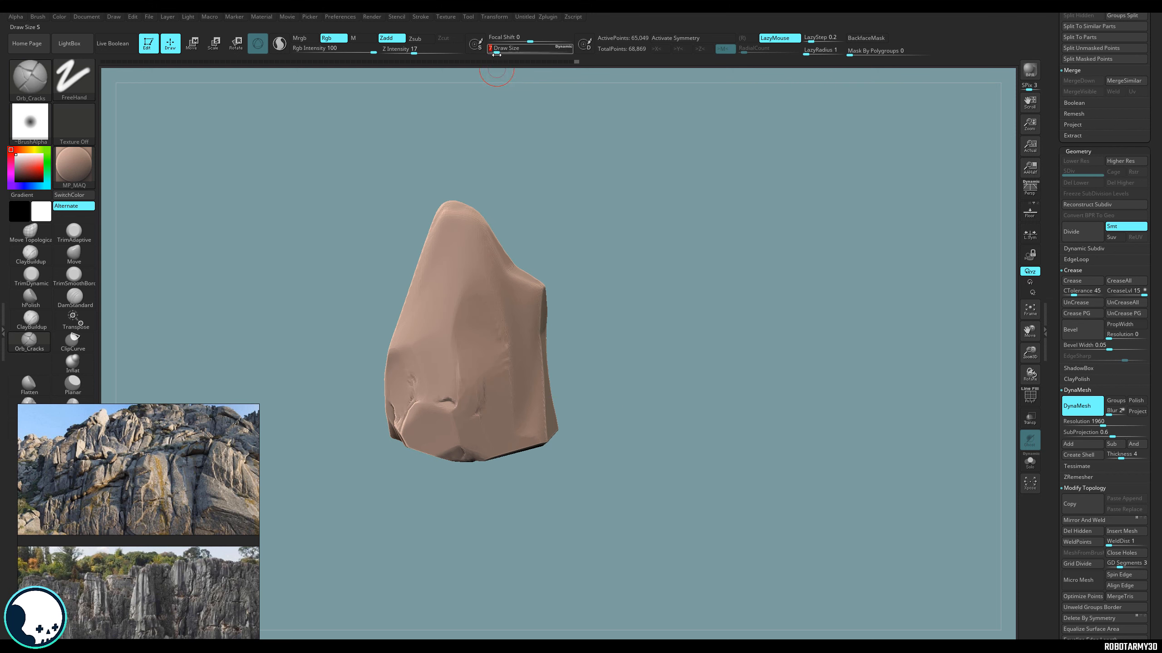
pyautogui.moveTo(661, 415)
pyautogui.mouseDown()
pyautogui.moveTo(674, 415)
pyautogui.moveTo(653, 393)
pyautogui.mouseUp()
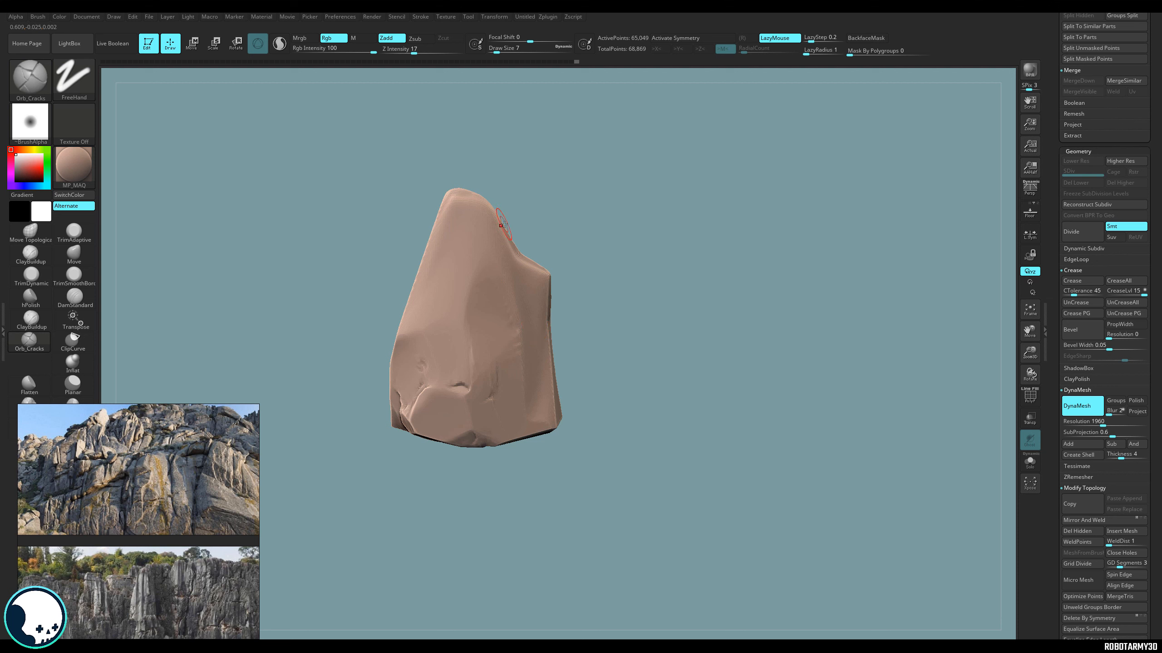
pyautogui.moveTo(497, 277); pyautogui.dragTo(443, 355)
pyautogui.moveTo(430, 514); pyautogui.dragTo(444, 496)
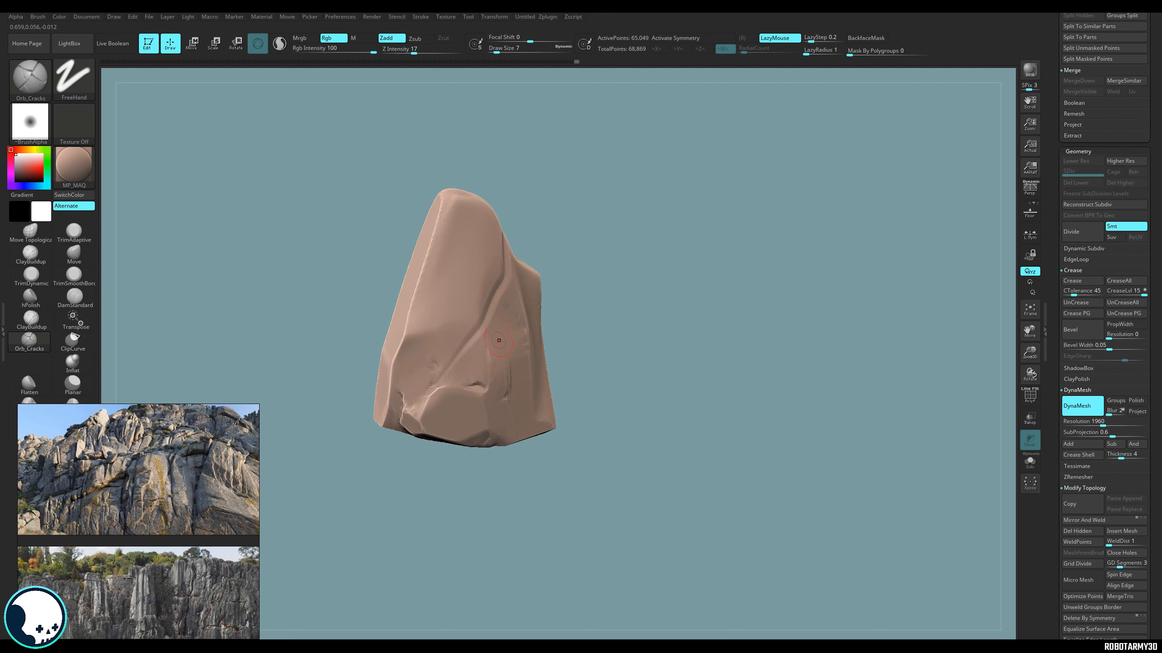
pyautogui.moveTo(498, 292); pyautogui.dragTo(408, 417)
pyautogui.moveTo(429, 509); pyautogui.dragTo(404, 488)
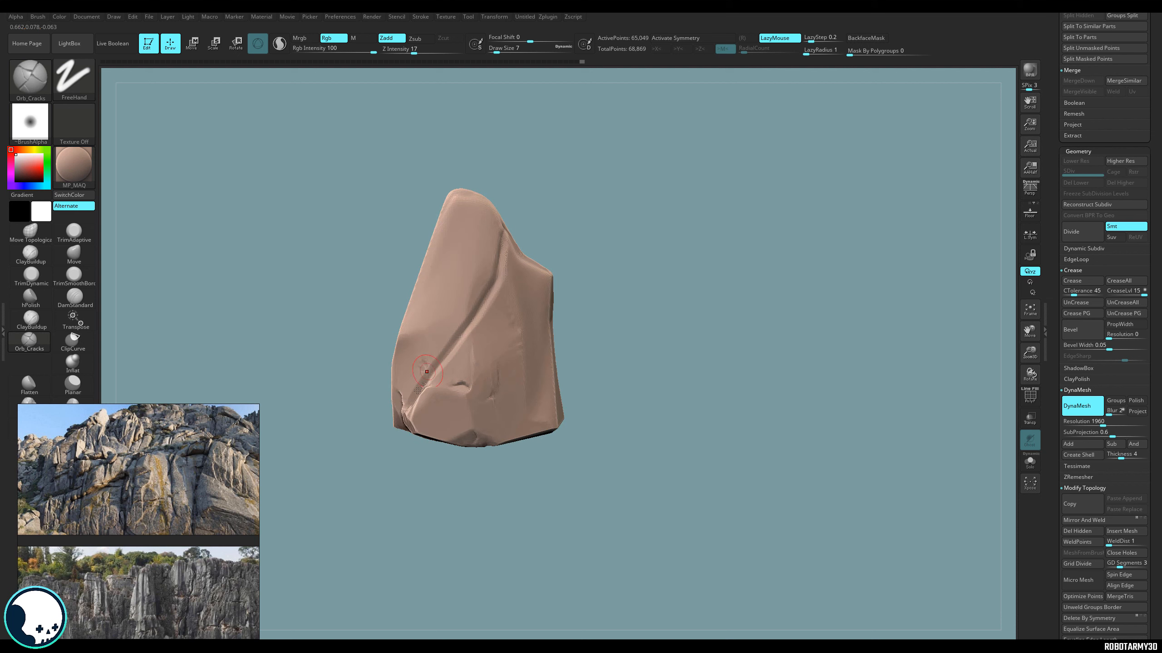
pyautogui.moveTo(408, 413); pyautogui.dragTo(451, 347)
# Carve a second crack from the peak into the diagonal one and reduce the Orb_Cracks draw size to 2.
pyautogui.moveTo(475, 220)
pyautogui.mouseDown()
pyautogui.moveTo(483, 202)
pyautogui.moveTo(482, 211)
pyautogui.mouseUp()
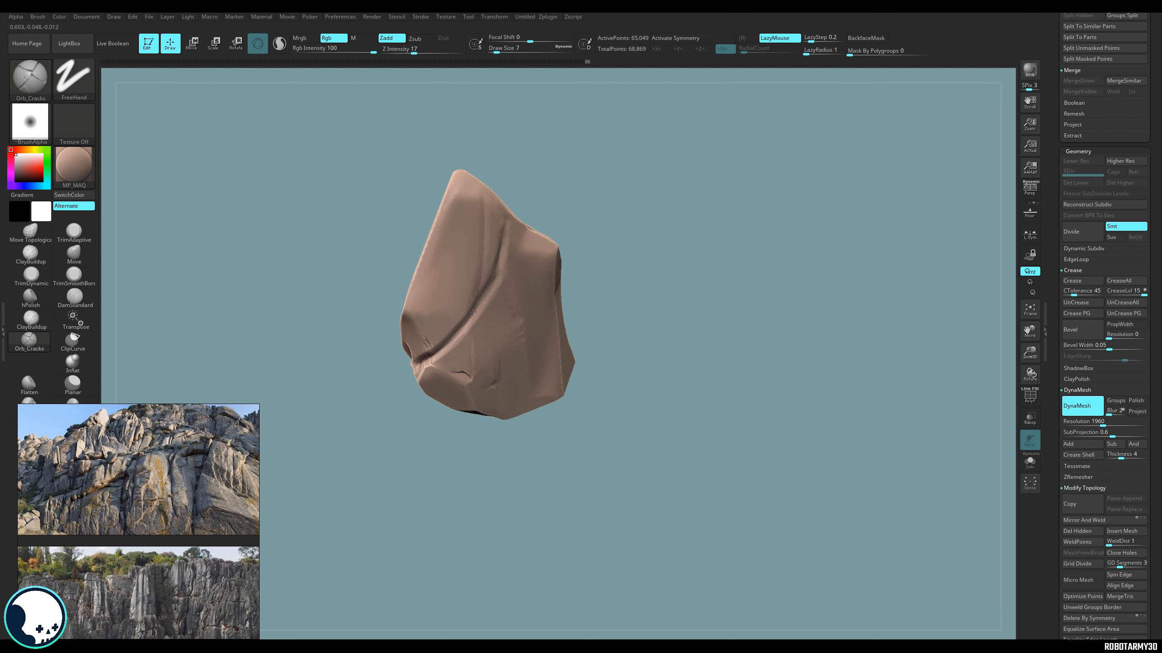
pyautogui.moveTo(518, 168); pyautogui.dragTo(485, 207)
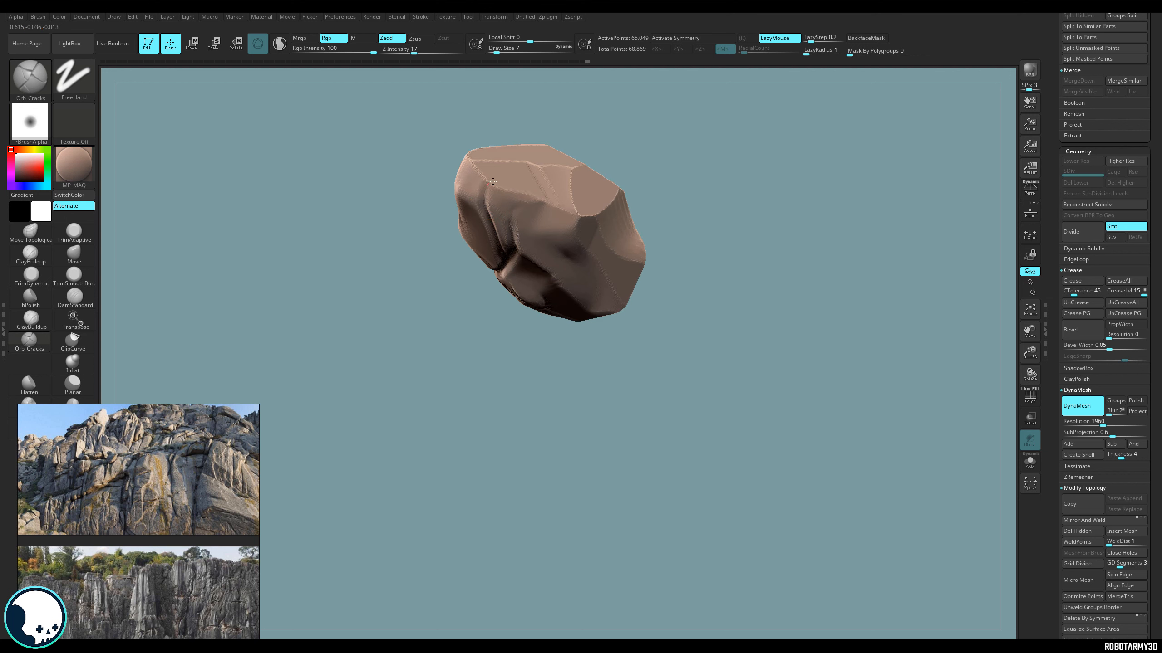
pyautogui.moveTo(609, 116)
pyautogui.mouseDown()
pyautogui.moveTo(515, 173)
pyautogui.moveTo(575, 150)
pyautogui.moveTo(531, 197)
pyautogui.mouseUp()
pyautogui.moveTo(517, 306); pyautogui.dragTo(552, 154)
pyautogui.moveTo(501, 361); pyautogui.dragTo(553, 208)
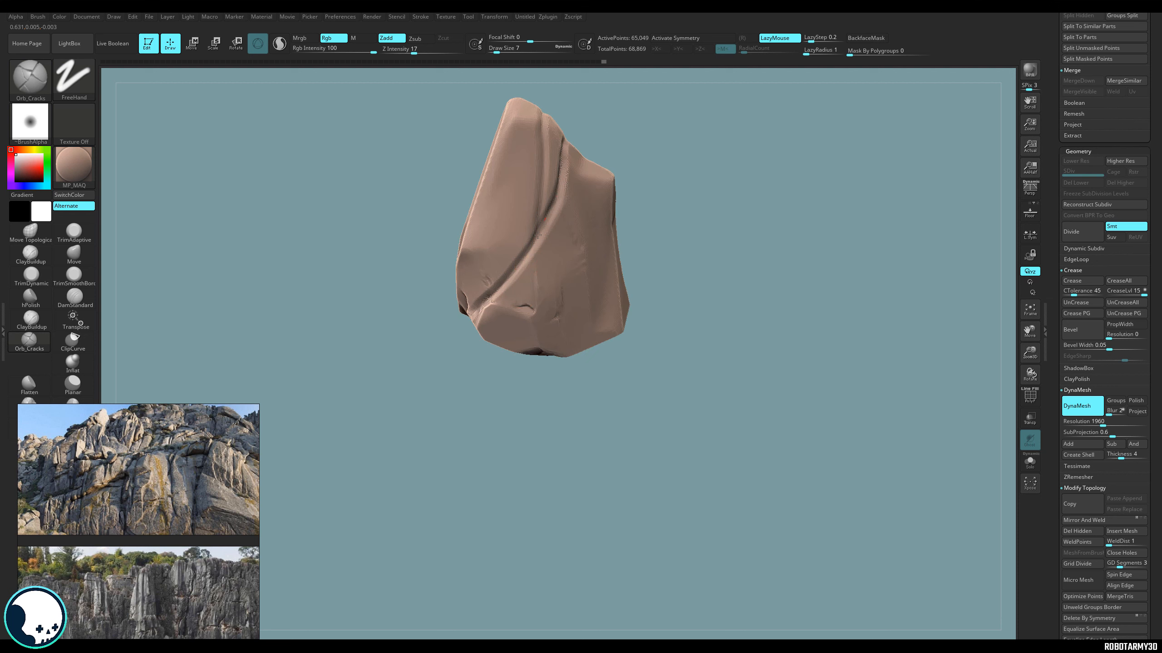
pyautogui.moveTo(470, 370); pyautogui.dragTo(512, 273)
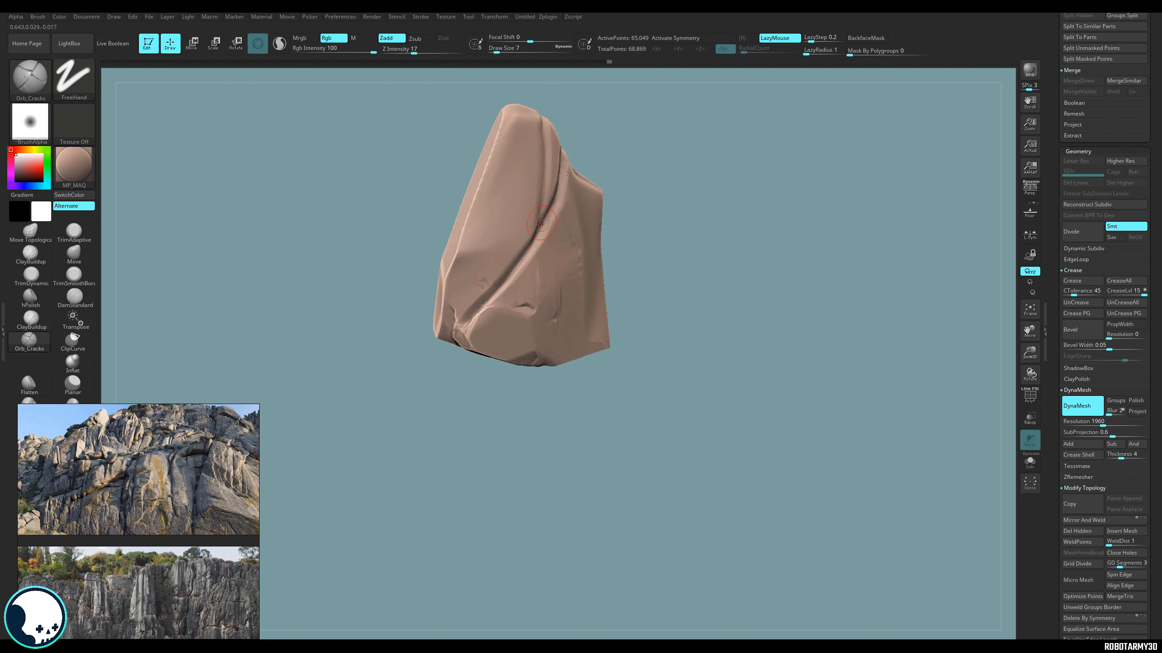
pyautogui.moveTo(546, 149); pyautogui.dragTo(541, 185)
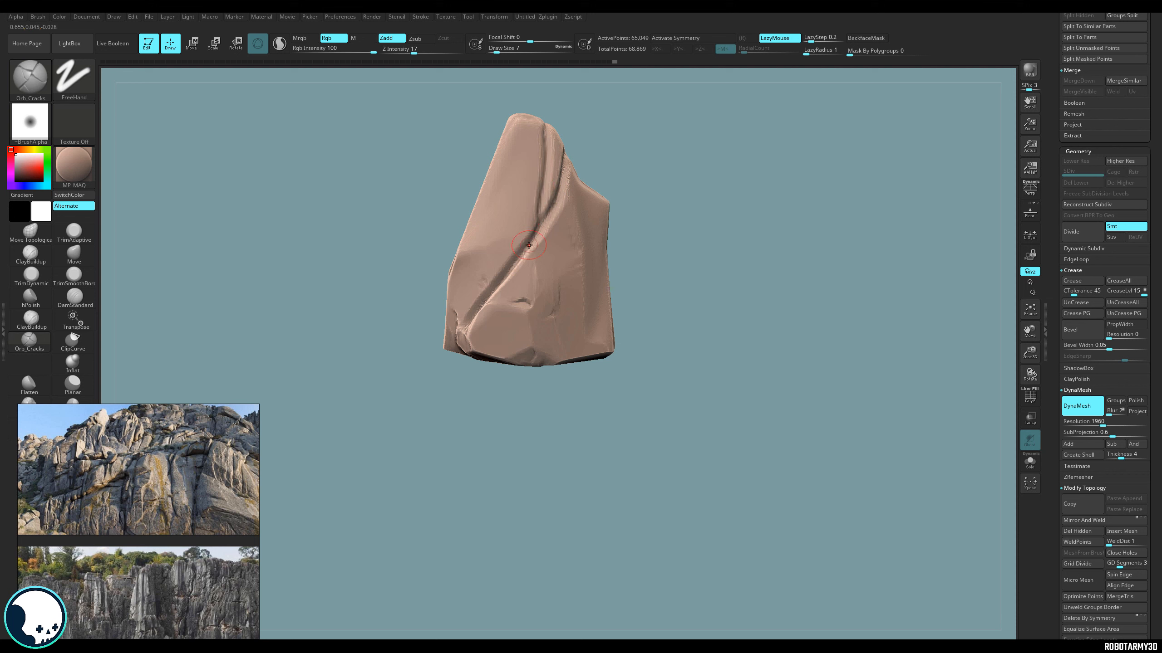
pyautogui.keyDown('alt'); pyautogui.moveTo(666, 383); pyautogui.dragTo(627, 418); pyautogui.keyUp('alt')
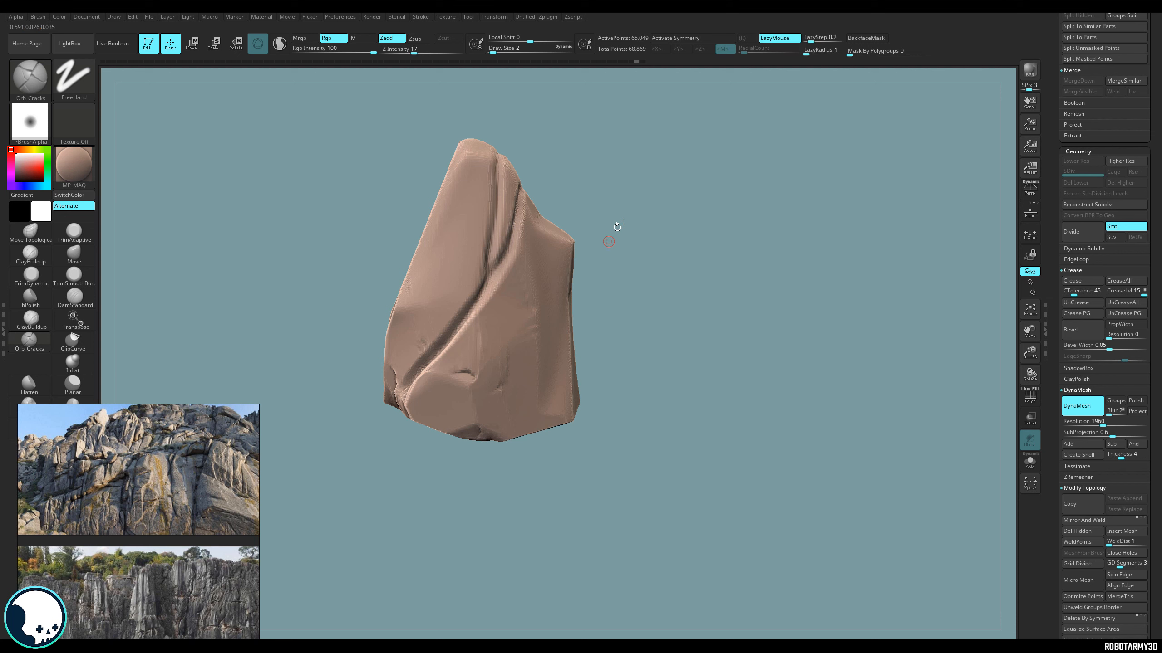
pyautogui.moveTo(642, 221); pyautogui.dragTo(630, 229)
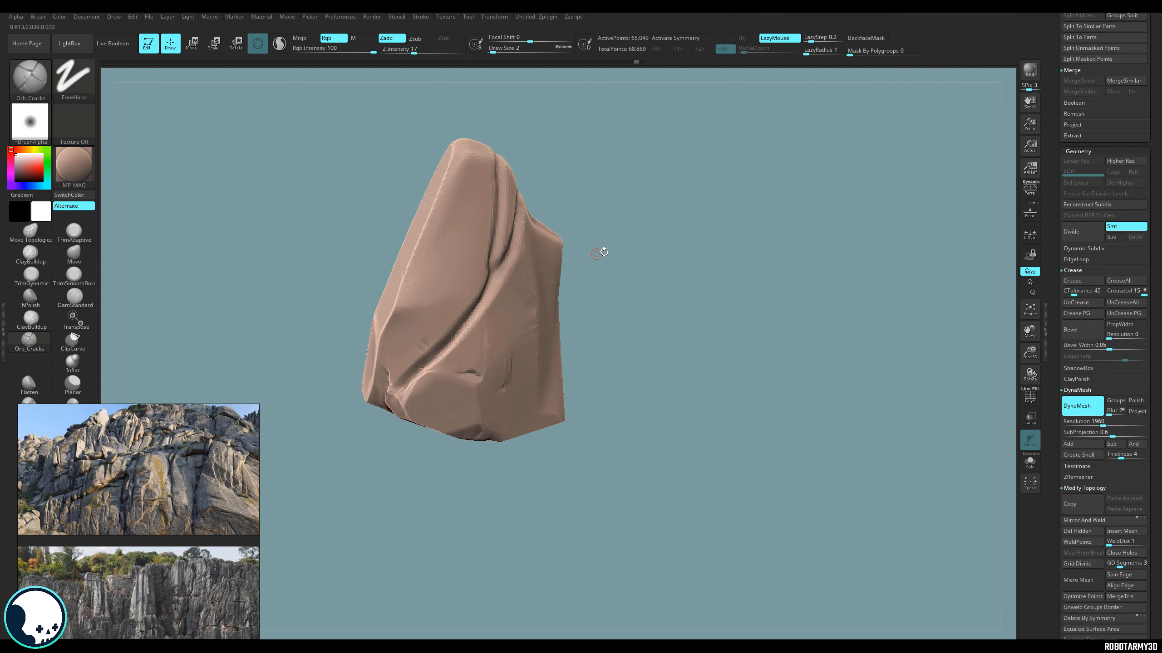
pyautogui.moveTo(604, 267); pyautogui.dragTo(580, 273)
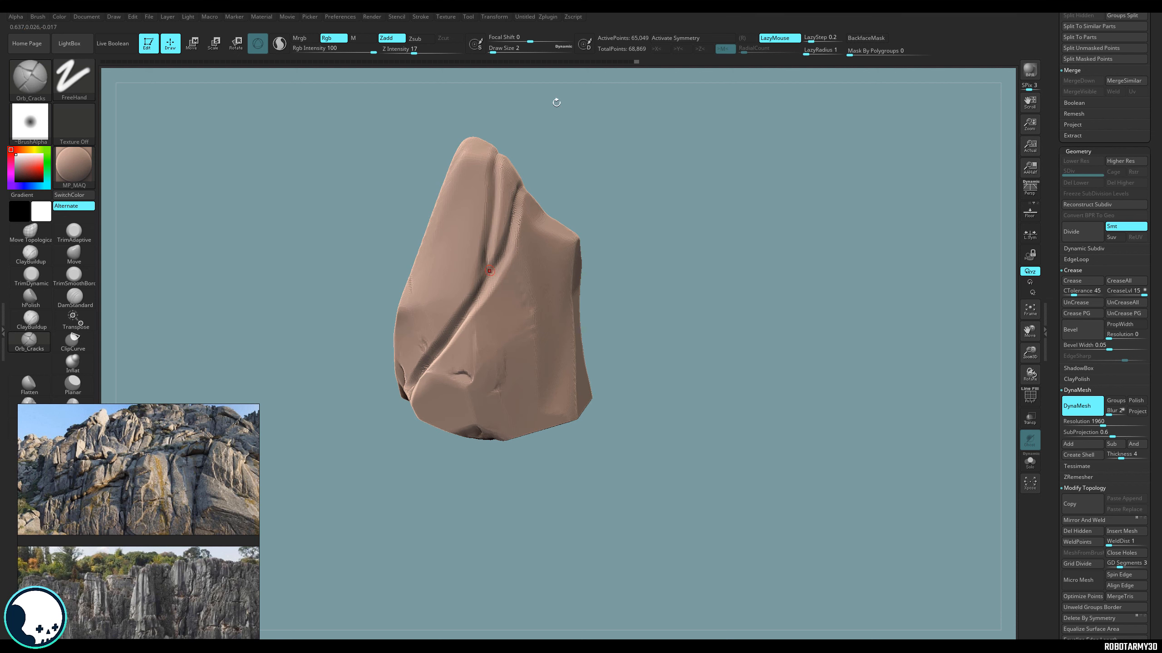
# Trim facets into the rock's long side edge, the lower bulge and the base rim with the TrimDynamic brush at draw size 7.
pyautogui.click(497, 50)
pyautogui.click(36, 284)
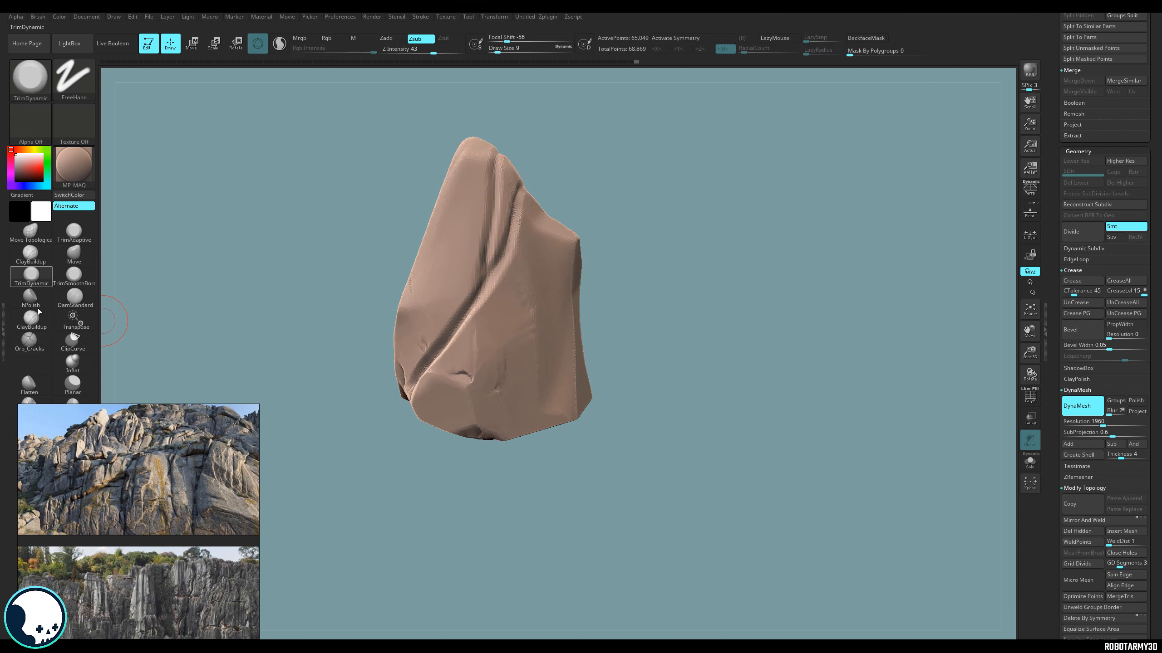
pyautogui.moveTo(414, 519); pyautogui.dragTo(462, 501)
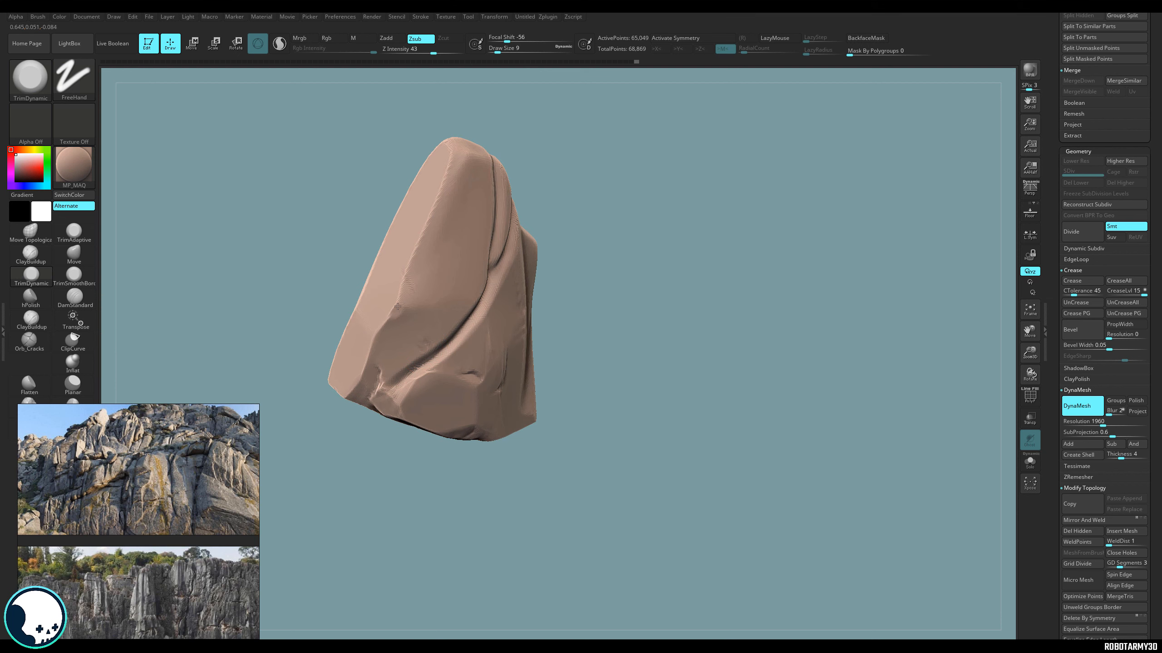
pyautogui.write('7')
pyautogui.moveTo(377, 434); pyautogui.dragTo(444, 437)
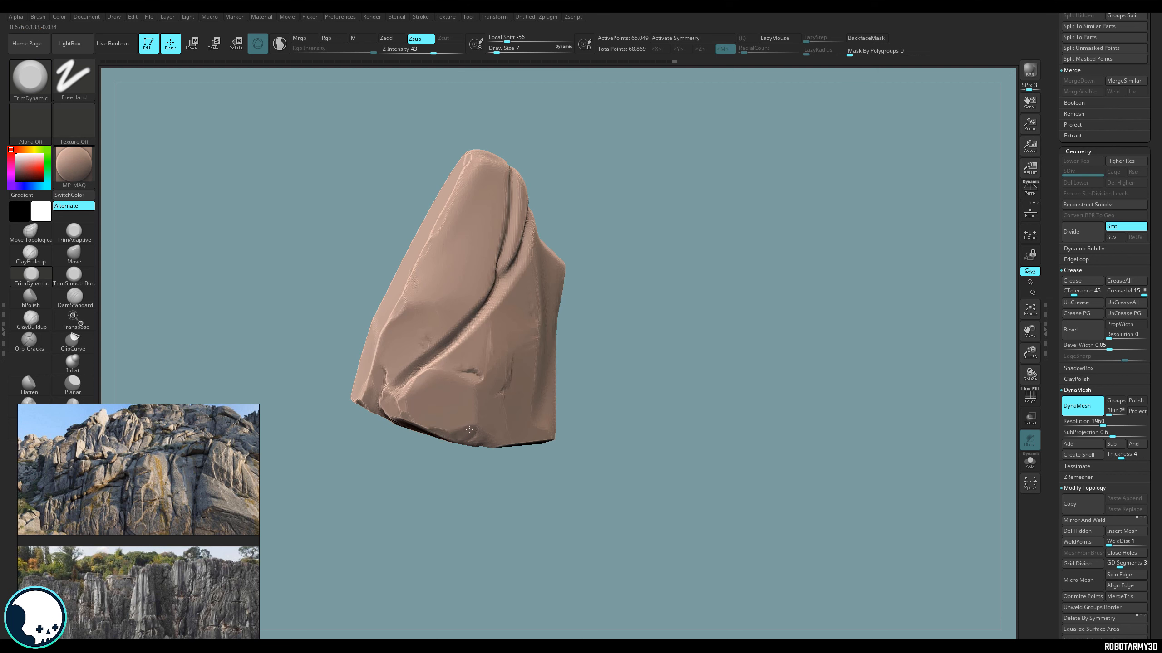
pyautogui.moveTo(442, 489); pyautogui.dragTo(468, 435)
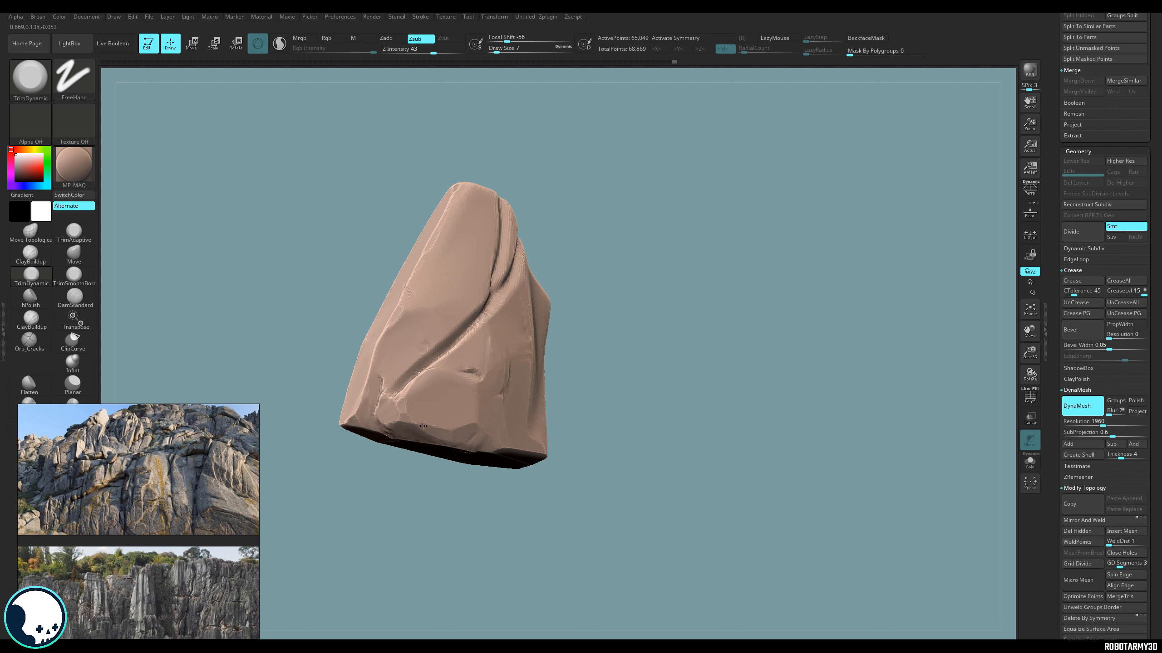
pyautogui.moveTo(425, 485); pyautogui.dragTo(433, 507)
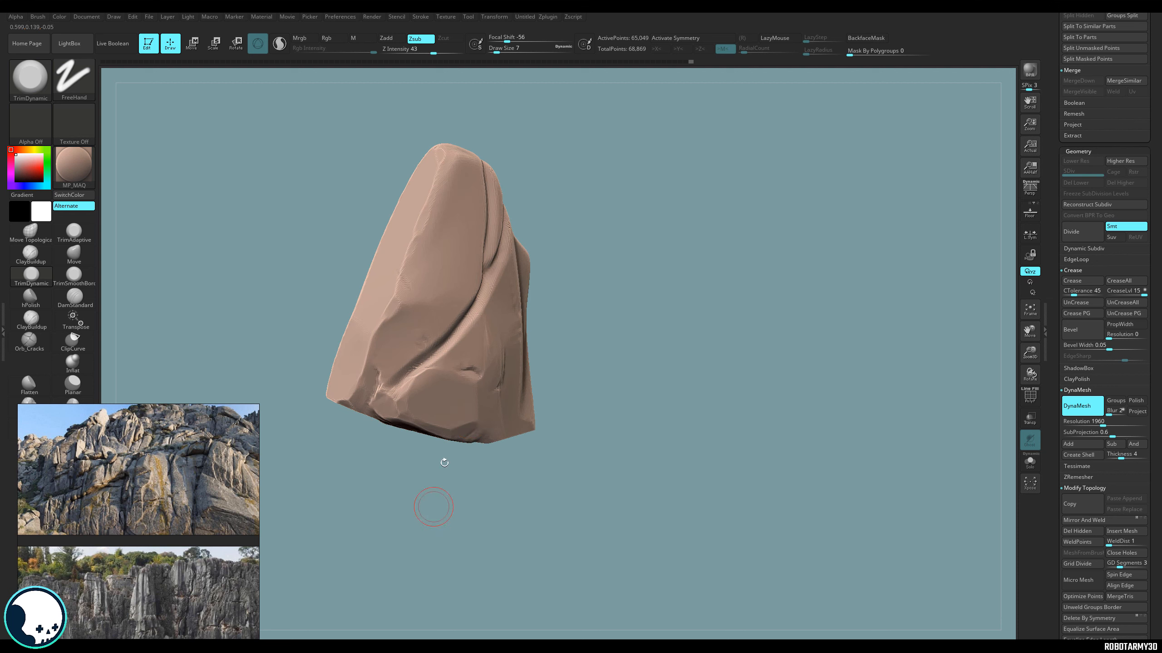
pyautogui.moveTo(468, 455); pyautogui.dragTo(459, 476)
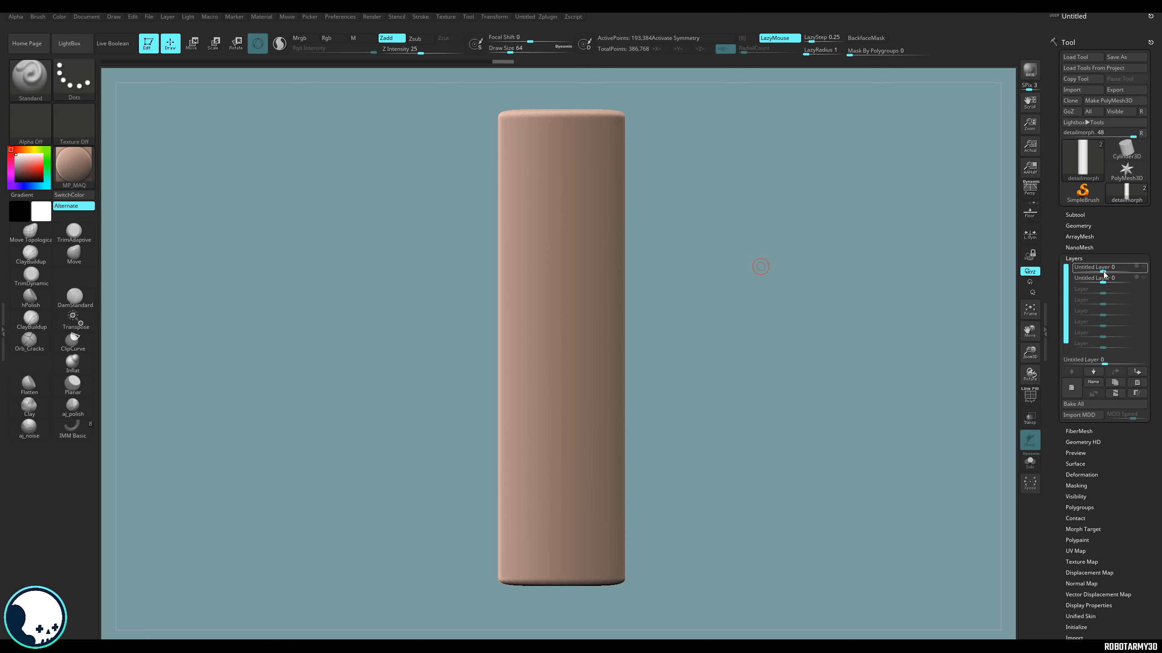
# Set the intensity of the column's first sculpt layer to 1 and raise the intensity of its second layer.
pyautogui.moveTo(1104, 273); pyautogui.dragTo(1139, 272)
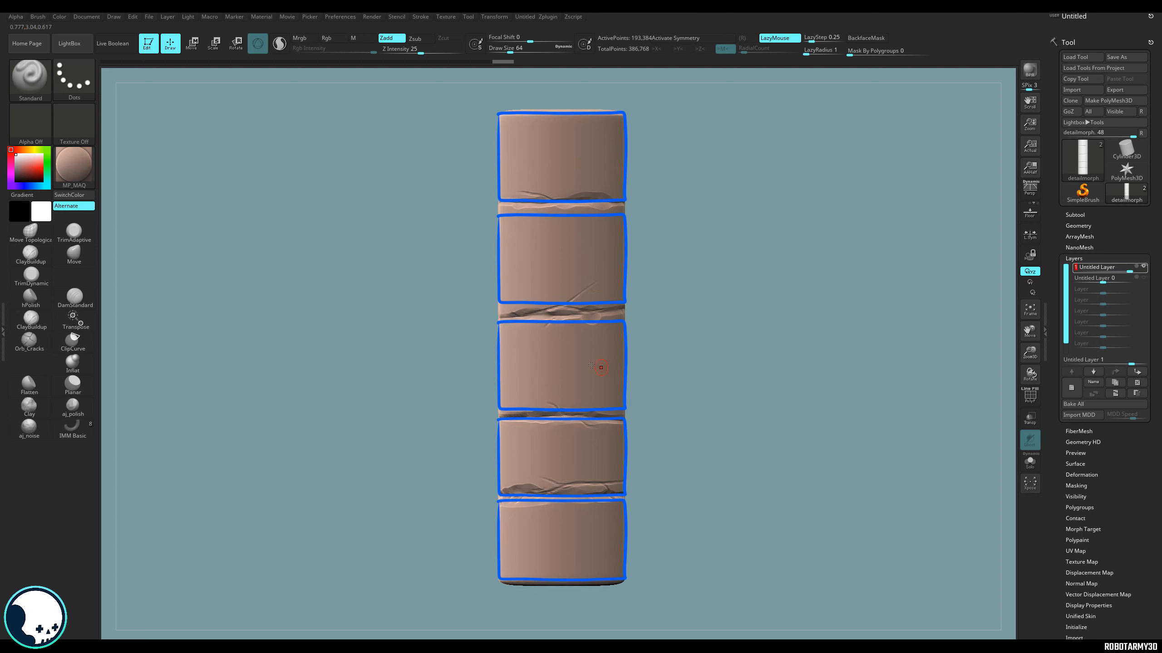
pyautogui.click(1103, 278)
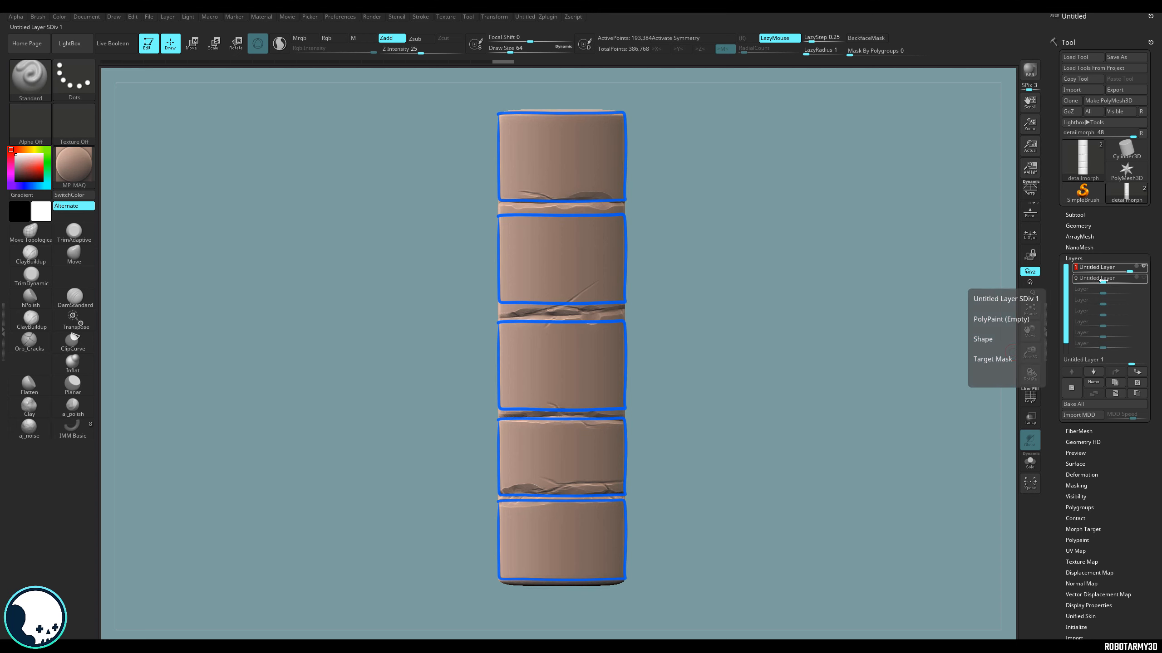
pyautogui.moveTo(1104, 280); pyautogui.dragTo(1138, 284)
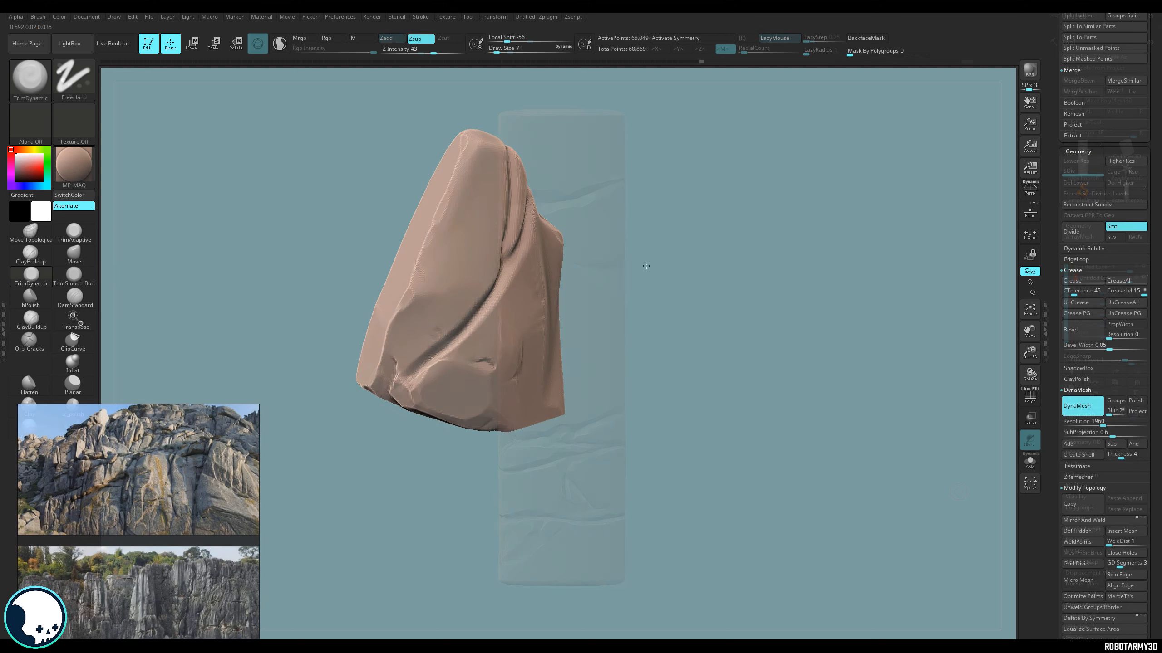
# Build up a raised mass on the rock's lower side beside the diagonal crack with the ClayTubes brush at draw size 7.
pyautogui.moveTo(631, 405); pyautogui.dragTo(598, 438)
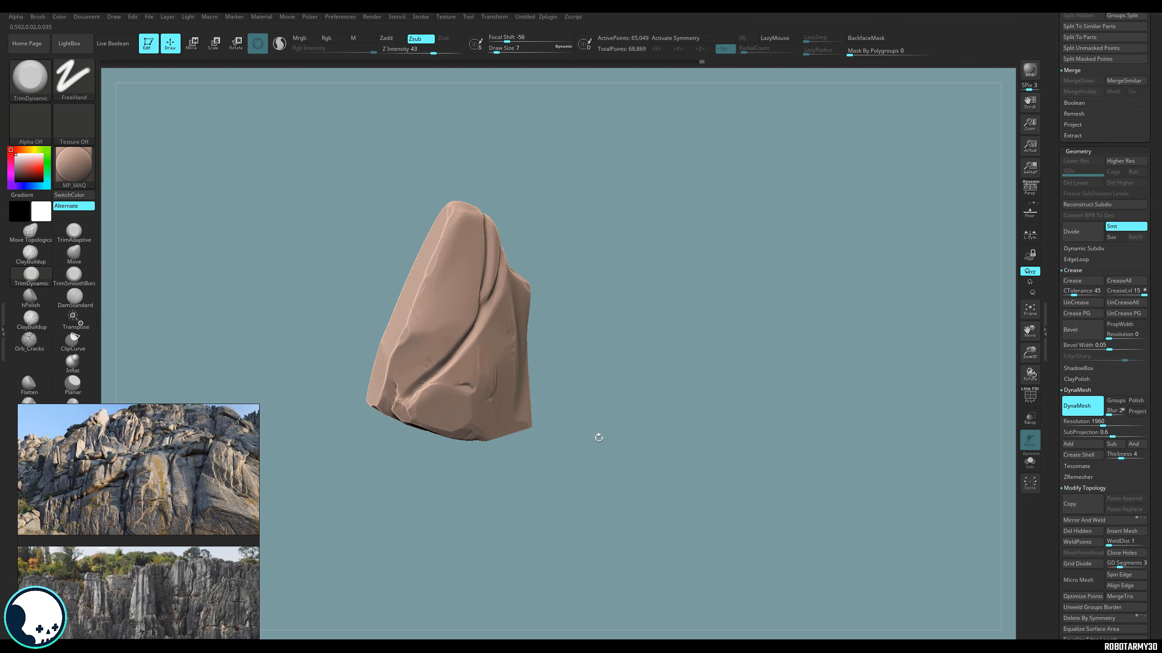
pyautogui.moveTo(482, 381)
pyautogui.mouseDown()
pyautogui.moveTo(604, 480)
pyautogui.moveTo(627, 468)
pyautogui.moveTo(590, 467)
pyautogui.moveTo(584, 479)
pyautogui.moveTo(632, 475)
pyautogui.mouseUp()
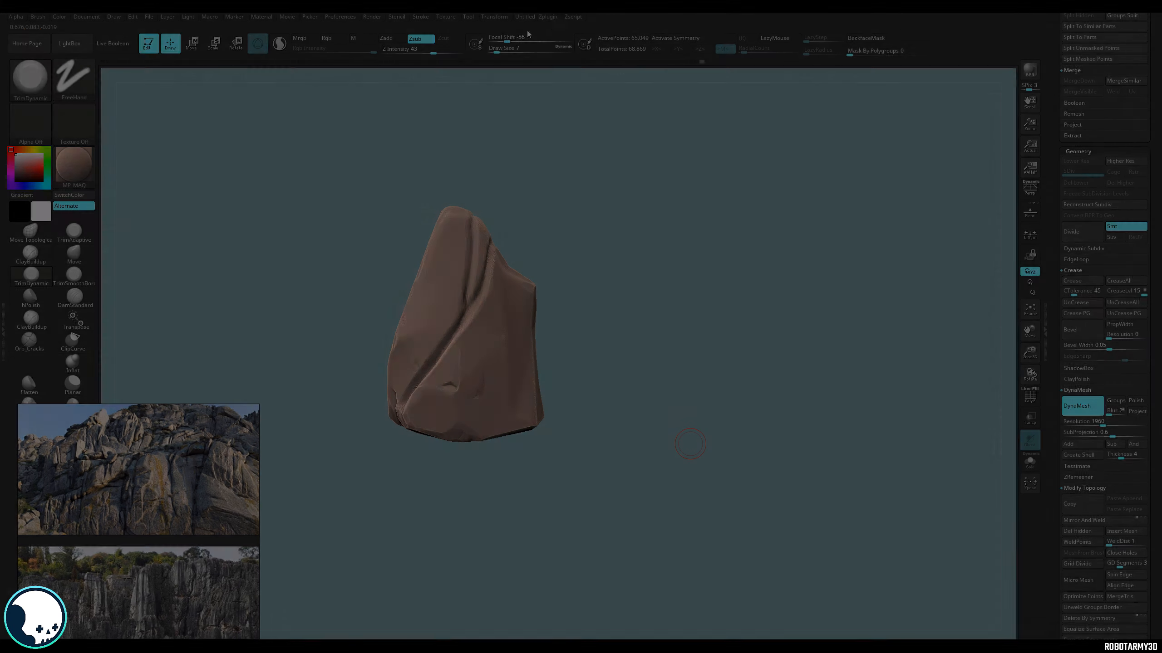
pyautogui.press('b')
pyautogui.press('c')
pyautogui.press('t')
pyautogui.moveTo(423, 352); pyautogui.dragTo(398, 421)
pyautogui.moveTo(348, 476); pyautogui.dragTo(403, 476)
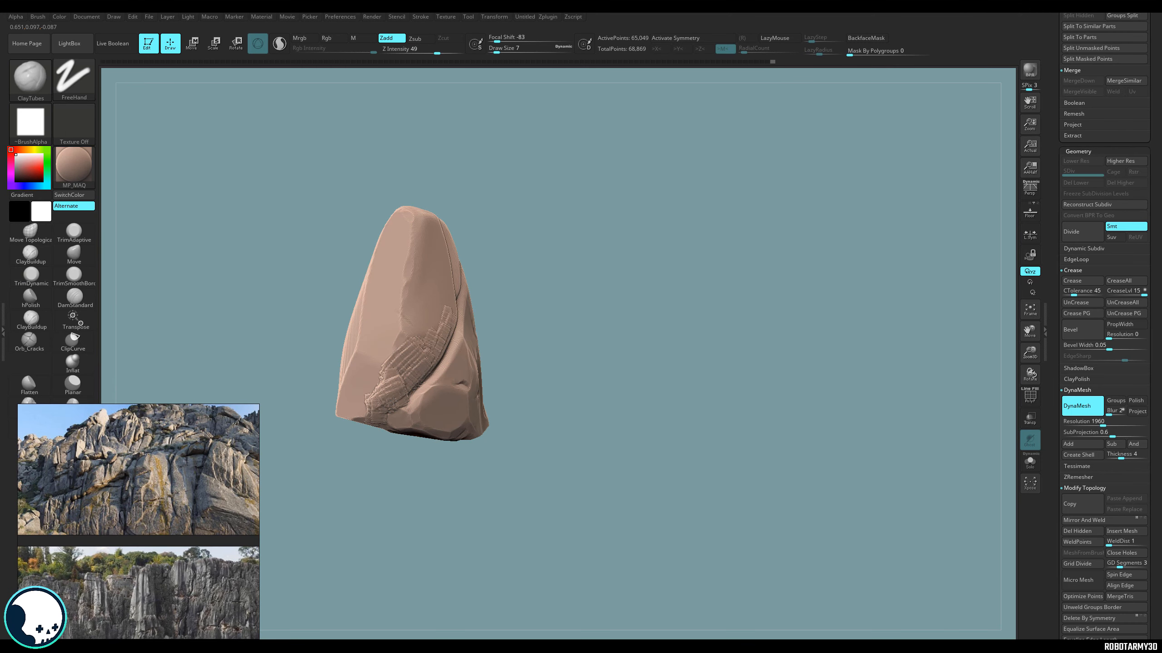
pyautogui.moveTo(354, 368); pyautogui.dragTo(372, 414)
pyautogui.moveTo(358, 497); pyautogui.dragTo(359, 461)
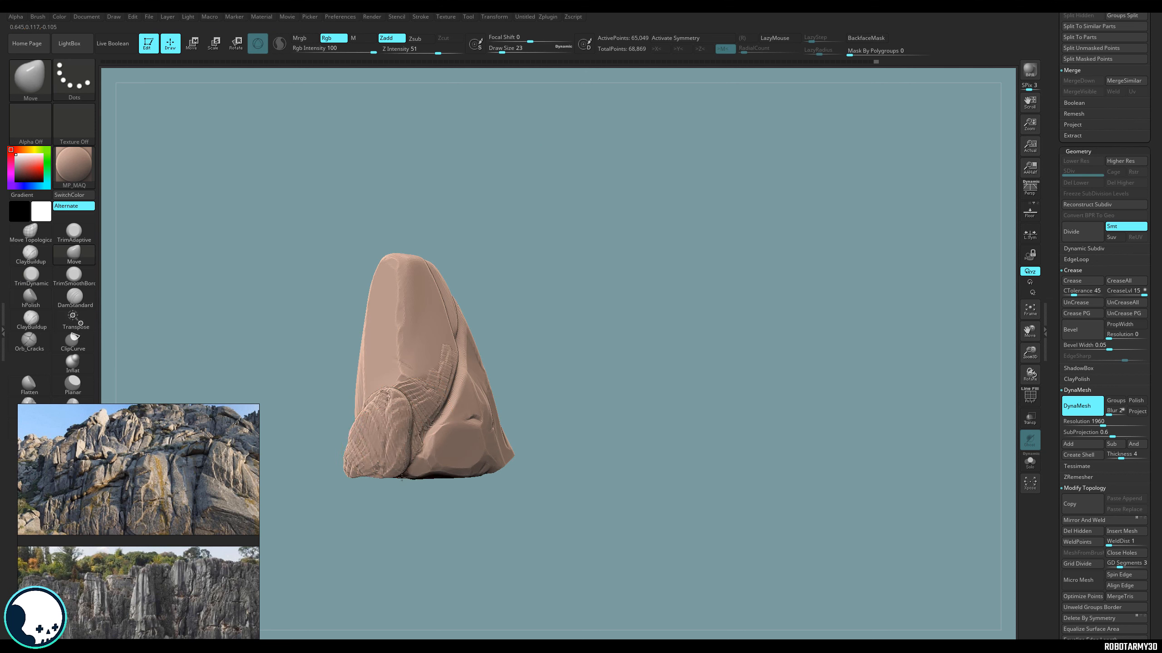
# Layer thick clay strips over the rock's back face and peak with the ClayTubes brush at draw size 11.
pyautogui.moveTo(525, 458)
pyautogui.mouseDown()
pyautogui.moveTo(563, 448)
pyautogui.moveTo(608, 366)
pyautogui.mouseUp()
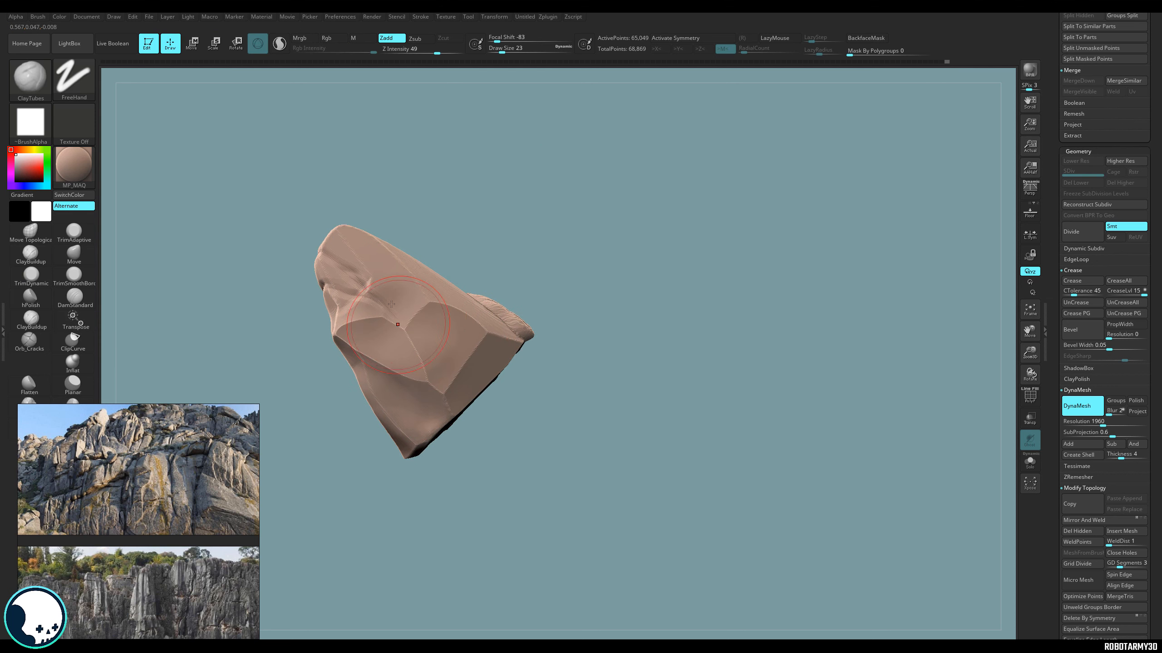
pyautogui.moveTo(366, 316); pyautogui.dragTo(402, 269)
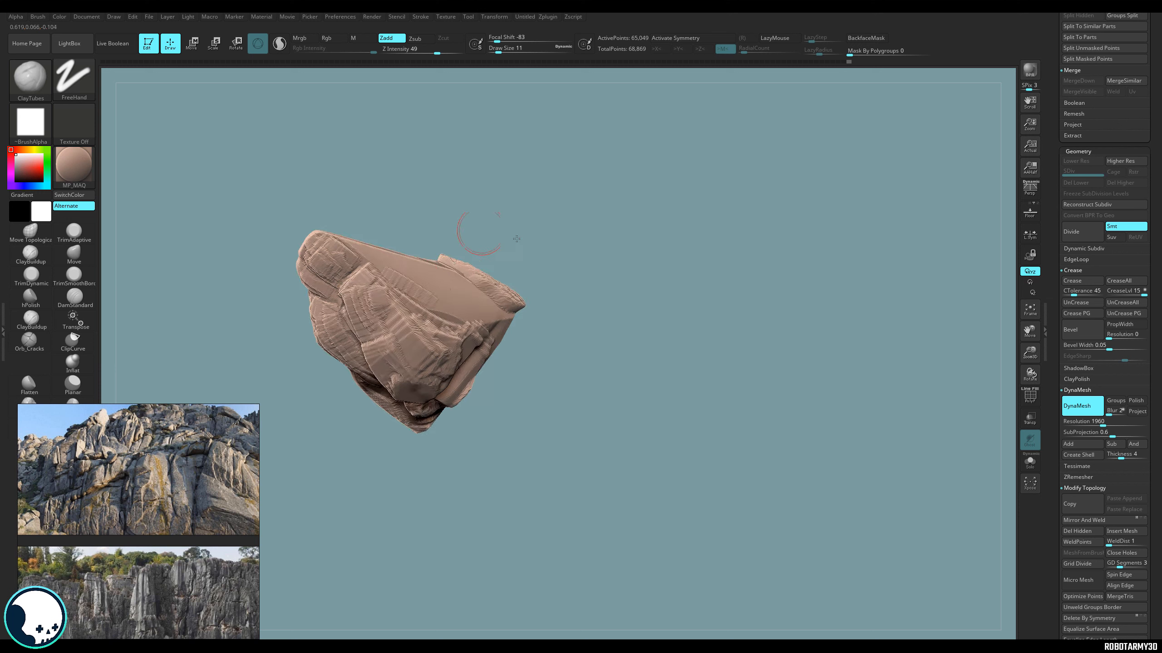
pyautogui.moveTo(466, 233); pyautogui.dragTo(526, 257)
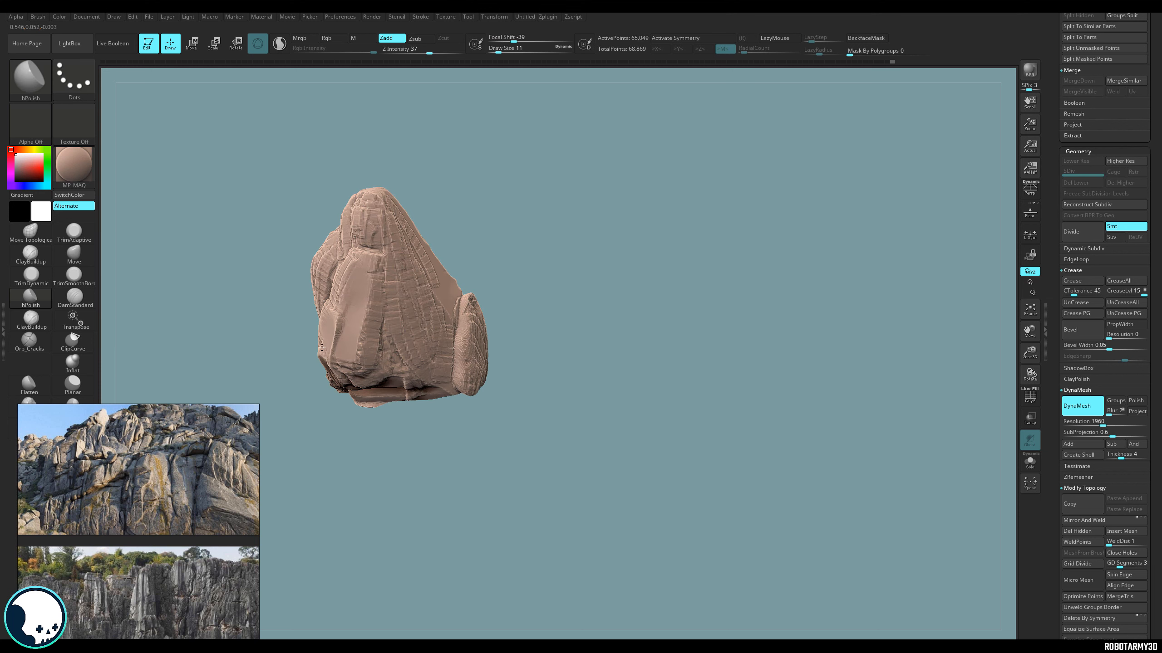
# Flatten the clay build-up on the back face and lower side bulge with the hPolish brush at draw size 11.
pyautogui.moveTo(323, 348); pyautogui.dragTo(393, 348)
pyautogui.moveTo(349, 213); pyautogui.dragTo(341, 233)
pyautogui.moveTo(265, 252); pyautogui.dragTo(276, 316)
pyautogui.moveTo(412, 430)
pyautogui.mouseDown()
pyautogui.moveTo(389, 444)
pyautogui.moveTo(389, 398)
pyautogui.mouseUp()
pyautogui.moveTo(315, 367); pyautogui.dragTo(365, 355)
pyautogui.moveTo(403, 398); pyautogui.dragTo(394, 444)
pyautogui.moveTo(286, 307)
pyautogui.mouseDown()
pyautogui.moveTo(279, 376)
pyautogui.moveTo(388, 426)
pyautogui.mouseUp()
pyautogui.moveTo(413, 206); pyautogui.dragTo(422, 318)
pyautogui.moveTo(411, 430)
pyautogui.mouseDown()
pyautogui.moveTo(434, 428)
pyautogui.moveTo(453, 347)
pyautogui.mouseUp()
pyautogui.moveTo(389, 431)
pyautogui.keyDown('shift'); pyautogui.mouseDown()
pyautogui.moveTo(433, 418)
pyautogui.moveTo(457, 428)
pyautogui.mouseUp(); pyautogui.keyUp('shift')
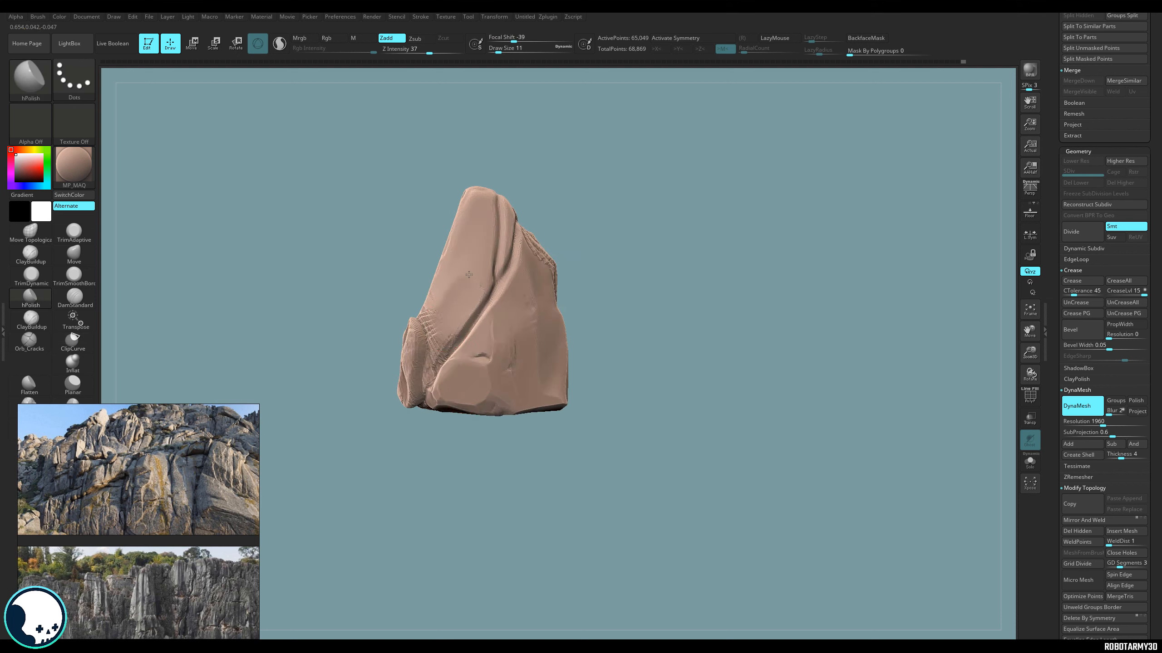
pyautogui.moveTo(641, 412)
pyautogui.mouseDown()
pyautogui.moveTo(568, 425)
pyautogui.moveTo(618, 451)
pyautogui.mouseUp()
pyautogui.keyDown('shift'); pyautogui.moveTo(533, 279); pyautogui.dragTo(507, 373); pyautogui.keyUp('shift')
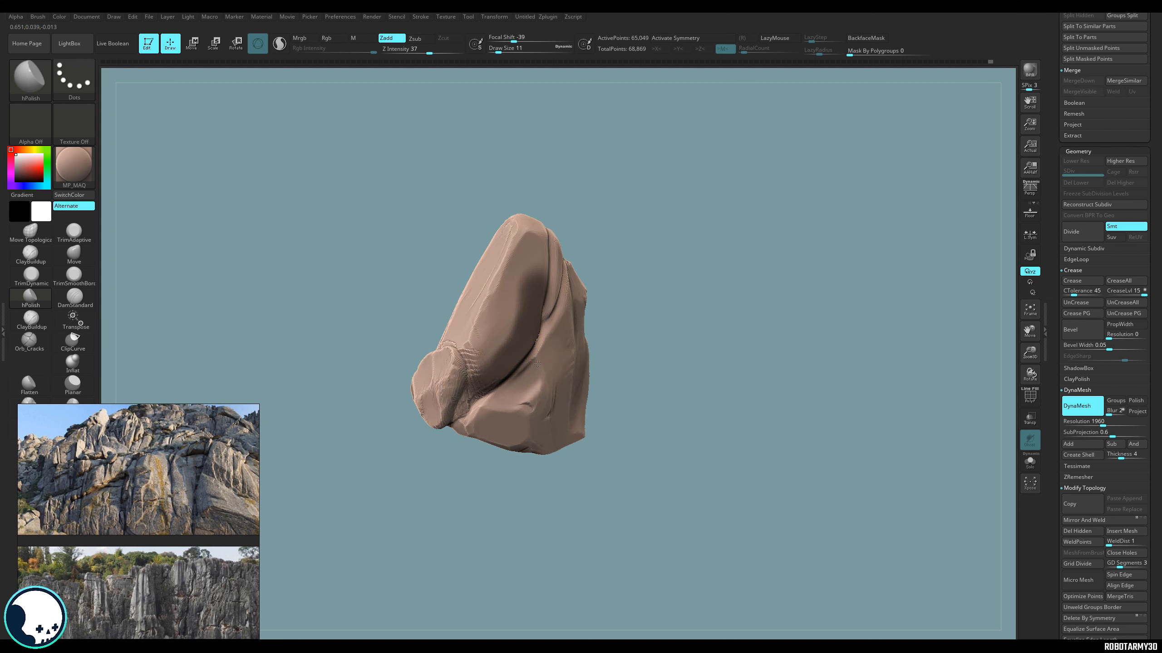
# Carve further cracks down the rock's upper front and along the diagonal crack with the Orb_Cracks brush.
pyautogui.moveTo(617, 361)
pyautogui.mouseDown()
pyautogui.moveTo(591, 239)
pyautogui.moveTo(682, 249)
pyautogui.mouseUp()
pyautogui.press('b')
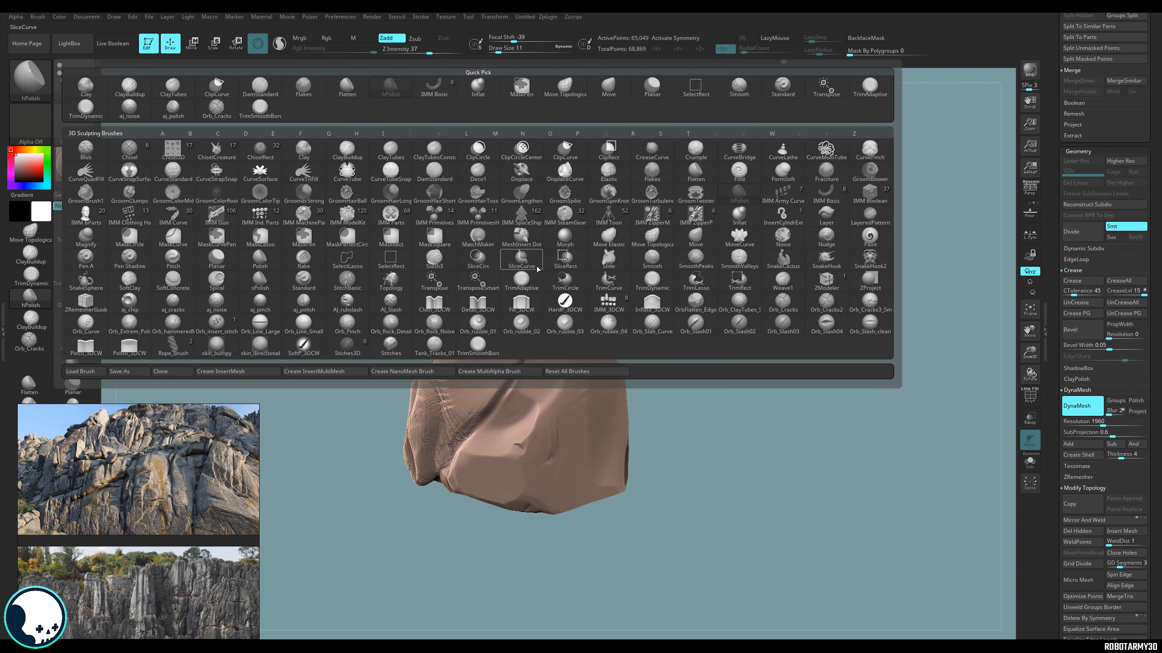
pyautogui.press('o')
pyautogui.press('c')
pyautogui.moveTo(537, 231); pyautogui.dragTo(530, 327)
pyautogui.moveTo(562, 249)
pyautogui.mouseDown()
pyautogui.moveTo(543, 317)
pyautogui.moveTo(486, 410)
pyautogui.mouseUp()
pyautogui.moveTo(348, 398)
pyautogui.mouseDown()
pyautogui.moveTo(375, 396)
pyautogui.moveTo(332, 392)
pyautogui.mouseUp()
# Add clay along the diagonal crack from the upper front to the base with the ClayBuildup brush at draw size 5.
pyautogui.press('b')
pyautogui.press('c')
pyautogui.press('b')
pyautogui.moveTo(501, 240); pyautogui.dragTo(446, 387)
pyautogui.moveTo(329, 218); pyautogui.dragTo(304, 214)
# Trim the fresh clay along the diagonal crack with the TrimDynamic brush.
pyautogui.press('b')
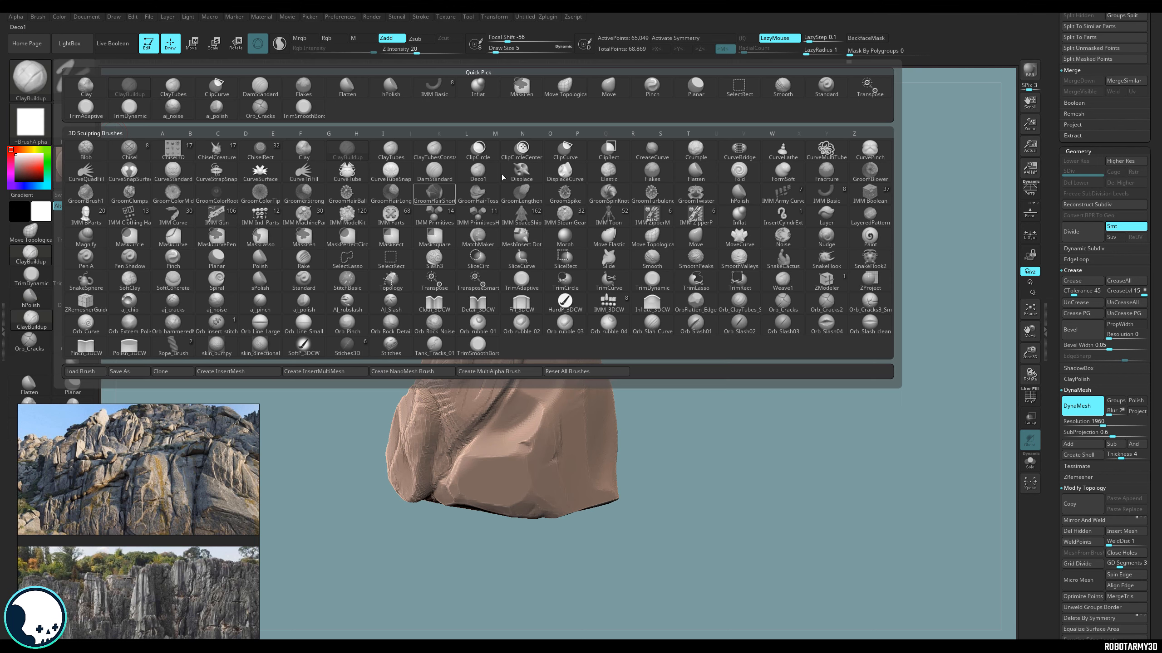
pyautogui.press('t')
pyautogui.press('d')
pyautogui.moveTo(496, 238); pyautogui.dragTo(442, 387)
pyautogui.moveTo(595, 213); pyautogui.dragTo(620, 213)
pyautogui.keyDown('ctrl'); pyautogui.moveTo(620, 213); pyautogui.dragTo(611, 257, button='right'); pyautogui.keyUp('ctrl')
pyautogui.moveTo(548, 323)
pyautogui.keyDown('ctrl'); pyautogui.mouseDown()
pyautogui.moveTo(521, 395)
pyautogui.moveTo(548, 320)
pyautogui.mouseUp(); pyautogui.keyUp('ctrl')
pyautogui.moveTo(475, 514)
pyautogui.keyDown('ctrl'); pyautogui.mouseDown()
pyautogui.moveTo(519, 440)
pyautogui.moveTo(476, 485)
pyautogui.mouseUp(); pyautogui.keyUp('ctrl')
pyautogui.moveTo(411, 590); pyautogui.dragTo(451, 591)
# Cut facets into the long sloping front face and side bulge with the TrimSmoothBorder brush at draw size 7.
pyautogui.moveTo(446, 424); pyautogui.dragTo(410, 485)
pyautogui.moveTo(410, 485)
pyautogui.keyDown('ctrl'); pyautogui.mouseDown(button='right')
pyautogui.moveTo(417, 434)
pyautogui.moveTo(379, 447)
pyautogui.mouseUp(button='right'); pyautogui.keyUp('ctrl')
pyautogui.moveTo(470, 449); pyautogui.dragTo(446, 483)
pyautogui.moveTo(504, 281); pyautogui.dragTo(462, 421)
pyautogui.moveTo(488, 364); pyautogui.dragTo(467, 411)
pyautogui.moveTo(638, 288); pyautogui.dragTo(543, 278)
pyautogui.moveTo(577, 440)
pyautogui.keyDown('alt'); pyautogui.mouseDown(button='right')
pyautogui.moveTo(552, 415)
pyautogui.moveTo(595, 414)
pyautogui.mouseUp(button='right'); pyautogui.keyUp('alt')
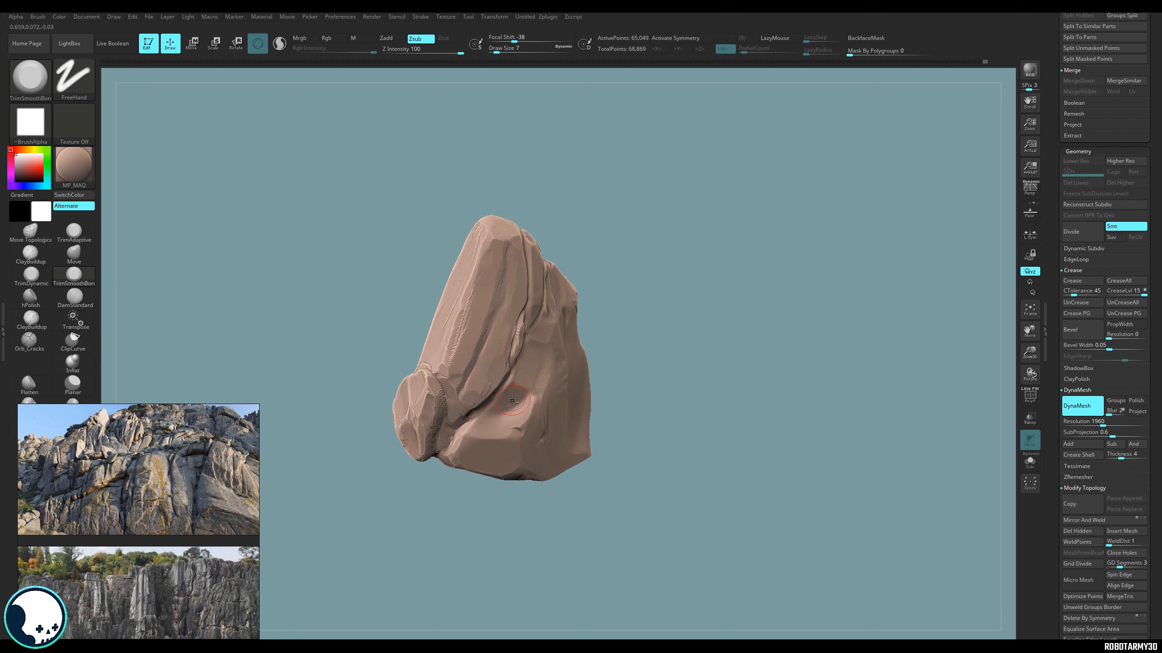
# Cut facets around the lower front block and the opposite side with the TrimSmoothBorder brush at draw size 7.
pyautogui.moveTo(533, 381); pyautogui.dragTo(495, 438)
pyautogui.moveTo(641, 348); pyautogui.dragTo(594, 307, button='right')
pyautogui.moveTo(592, 306); pyautogui.dragTo(575, 278)
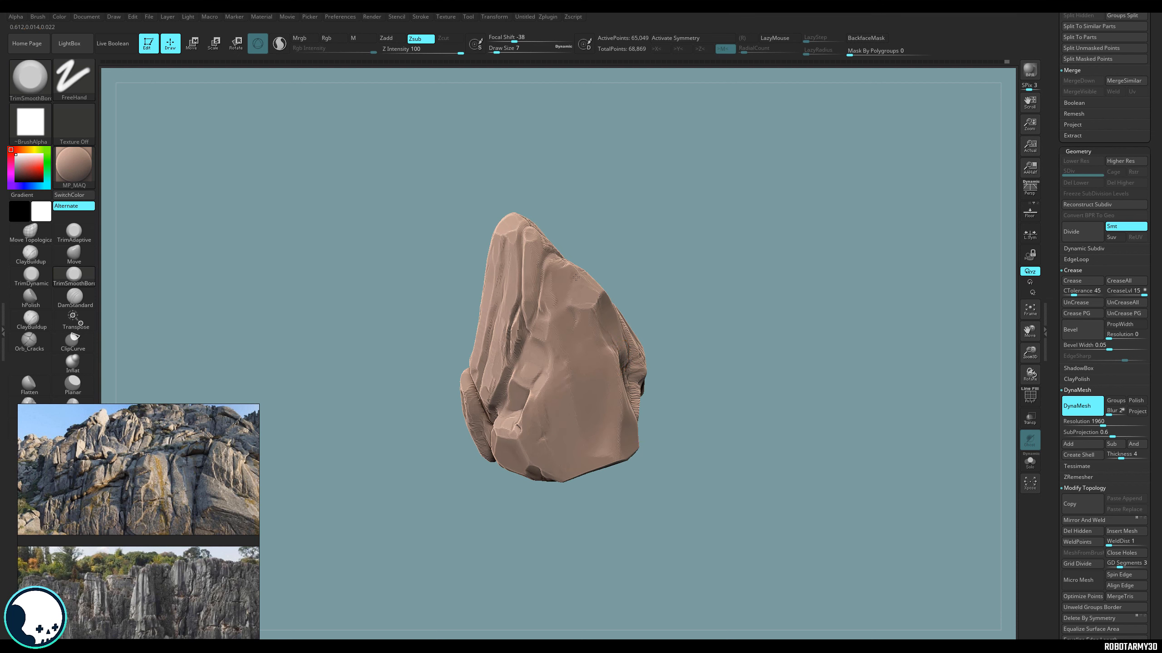
pyautogui.moveTo(654, 321); pyautogui.dragTo(605, 320, button='right')
pyautogui.moveTo(615, 394); pyautogui.dragTo(618, 351)
pyautogui.moveTo(620, 351); pyautogui.dragTo(628, 372, button='right')
pyautogui.moveTo(692, 471); pyautogui.dragTo(679, 295, button='right')
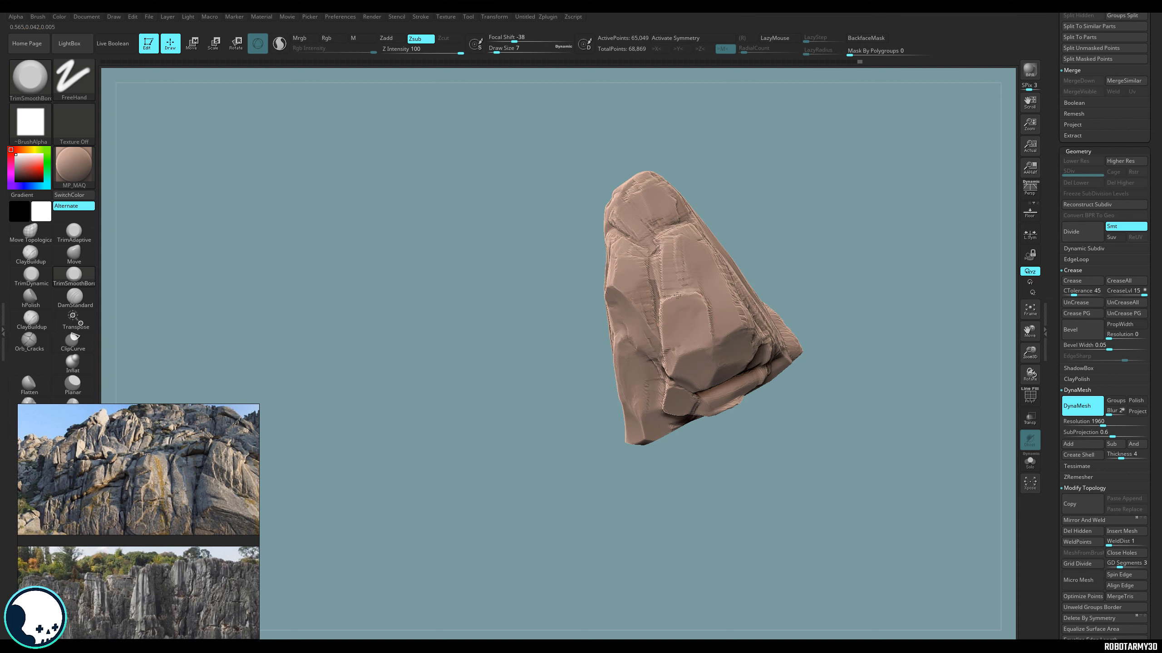
# Raise the TrimSmoothBorder draw size to 12 and trim broad planes into the back face's stacked blocks.
pyautogui.moveTo(682, 255)
pyautogui.mouseDown(button='right')
pyautogui.moveTo(634, 280)
pyautogui.moveTo(466, 473)
pyautogui.mouseUp(button='right')
pyautogui.moveTo(457, 247); pyautogui.dragTo(483, 268)
pyautogui.moveTo(572, 321); pyautogui.dragTo(548, 274, button='right')
pyautogui.moveTo(497, 51); pyautogui.dragTo(498, 51)
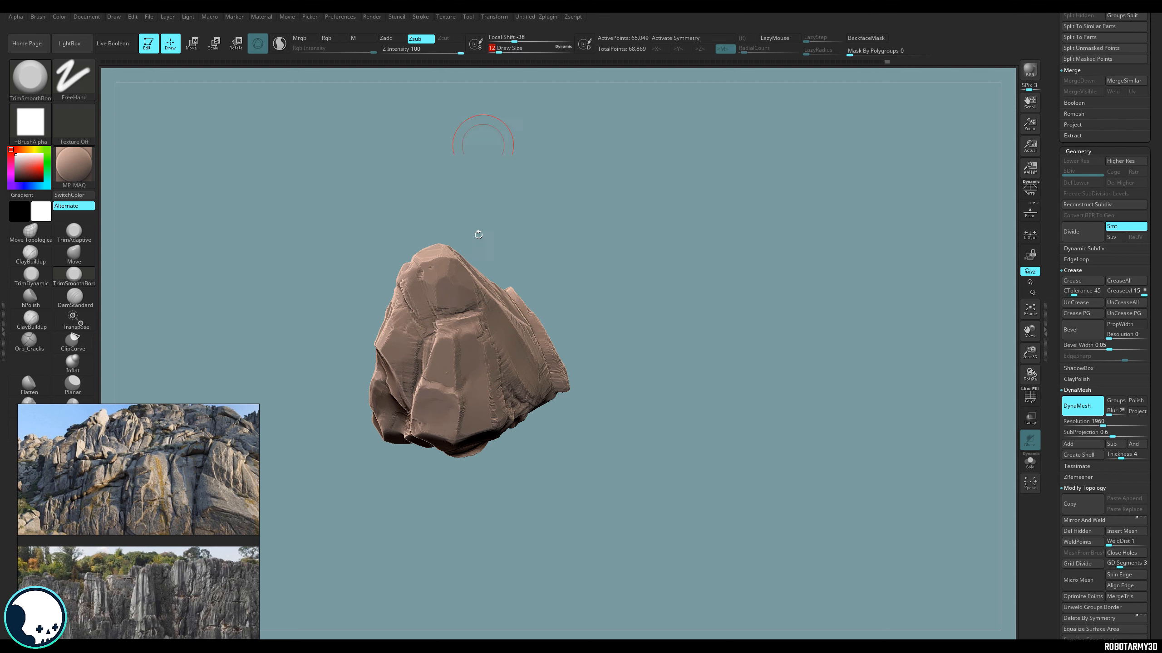
pyautogui.moveTo(459, 325); pyautogui.dragTo(476, 339)
pyautogui.moveTo(572, 247); pyautogui.dragTo(548, 339, button='right')
pyautogui.moveTo(426, 341); pyautogui.dragTo(437, 353)
pyautogui.moveTo(437, 453); pyautogui.dragTo(417, 377, button='right')
pyautogui.keyDown('alt'); pyautogui.moveTo(370, 433); pyautogui.dragTo(358, 448, button='right'); pyautogui.keyUp('alt')
pyautogui.moveTo(359, 450)
pyautogui.mouseDown()
pyautogui.moveTo(363, 465)
pyautogui.moveTo(344, 500)
pyautogui.mouseUp()
# Set the TrimSmoothBorder draw size to 14, trim the back and side bulge, and smooth the leftover clay marks.
pyautogui.moveTo(539, 495)
pyautogui.mouseDown(button='right')
pyautogui.moveTo(562, 467)
pyautogui.moveTo(599, 453)
pyautogui.mouseUp(button='right')
pyautogui.moveTo(497, 51); pyautogui.dragTo(496, 51)
pyautogui.moveTo(548, 430)
pyautogui.mouseDown(button='right')
pyautogui.moveTo(512, 476)
pyautogui.moveTo(554, 453)
pyautogui.mouseUp(button='right')
pyautogui.moveTo(452, 472)
pyautogui.mouseDown(button='right')
pyautogui.moveTo(451, 572)
pyautogui.moveTo(443, 443)
pyautogui.moveTo(421, 481)
pyautogui.moveTo(384, 452)
pyautogui.mouseUp(button='right')
pyautogui.moveTo(495, 51); pyautogui.dragTo(500, 51)
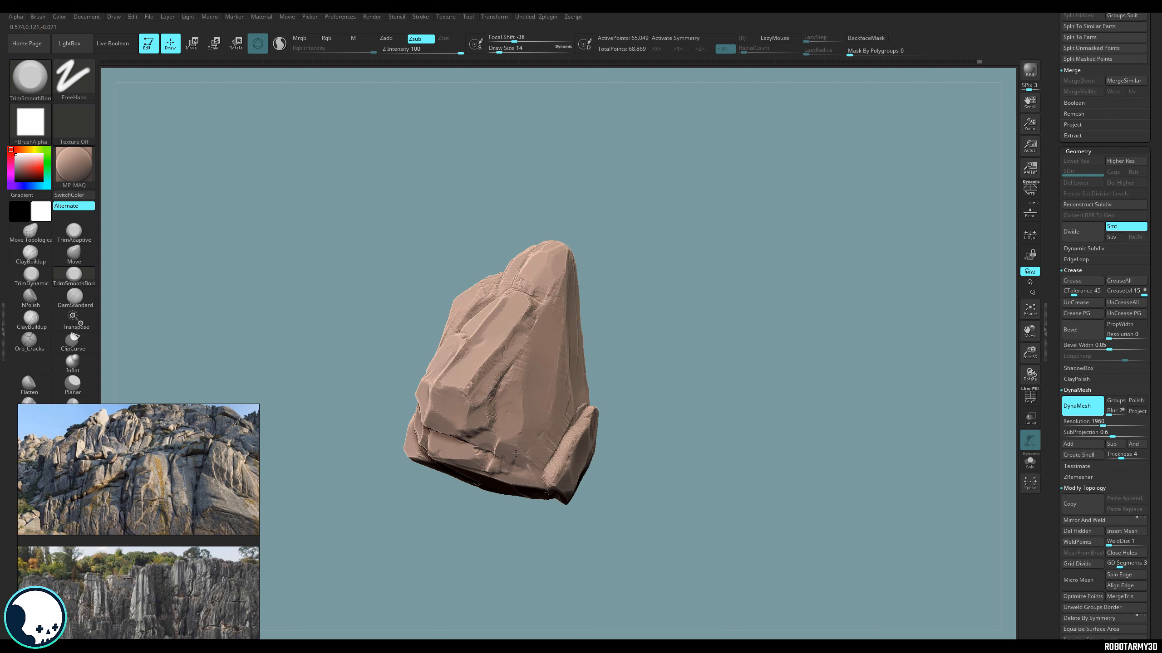
pyautogui.moveTo(572, 416)
pyautogui.mouseDown(button='right')
pyautogui.moveTo(680, 384)
pyautogui.moveTo(572, 394)
pyautogui.moveTo(640, 366)
pyautogui.moveTo(563, 361)
pyautogui.moveTo(608, 402)
pyautogui.moveTo(643, 480)
pyautogui.moveTo(590, 449)
pyautogui.moveTo(544, 398)
pyautogui.mouseUp(button='right')
pyautogui.press('w')
pyautogui.press('q')
pyautogui.keyDown('shift'); pyautogui.moveTo(541, 392); pyautogui.dragTo(521, 362); pyautogui.keyUp('shift')
# Polish the side bulge and the adjoining sloping face with the hPolish brush at draw size 14.
pyautogui.press('b')
pyautogui.press('h')
pyautogui.press('p')
pyautogui.moveTo(506, 401)
pyautogui.mouseDown(button='right')
pyautogui.moveTo(539, 407)
pyautogui.moveTo(516, 427)
pyautogui.moveTo(535, 360)
pyautogui.mouseUp(button='right')
pyautogui.moveTo(686, 367); pyautogui.dragTo(710, 395, button='right')
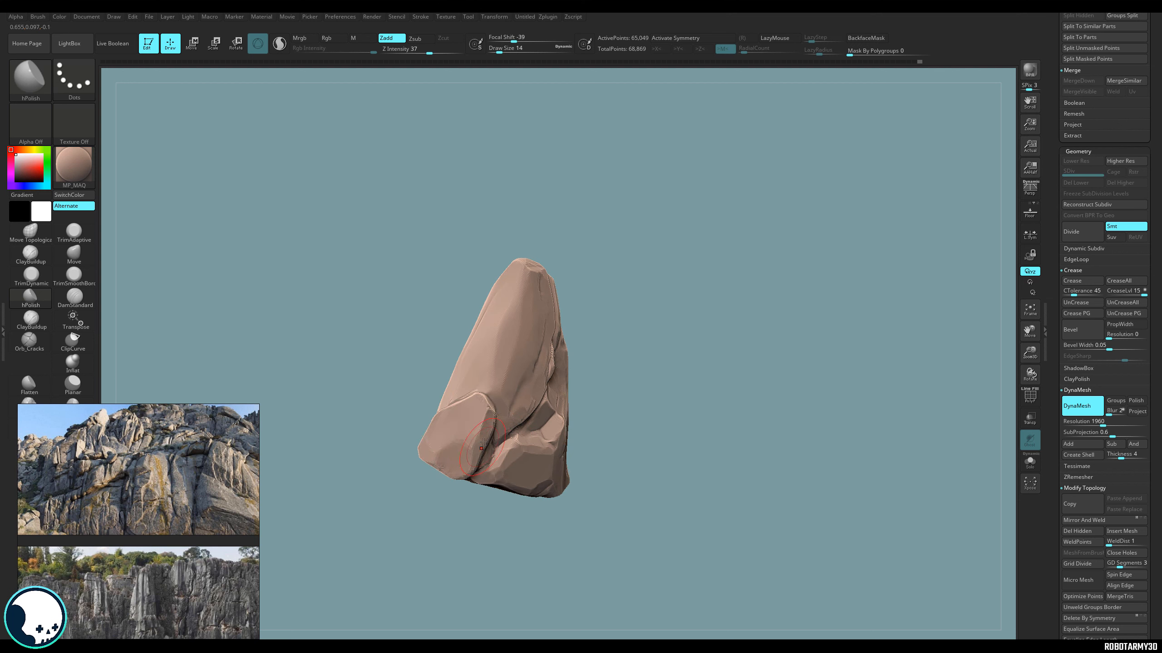
pyautogui.moveTo(622, 414); pyautogui.dragTo(598, 476, button='right')
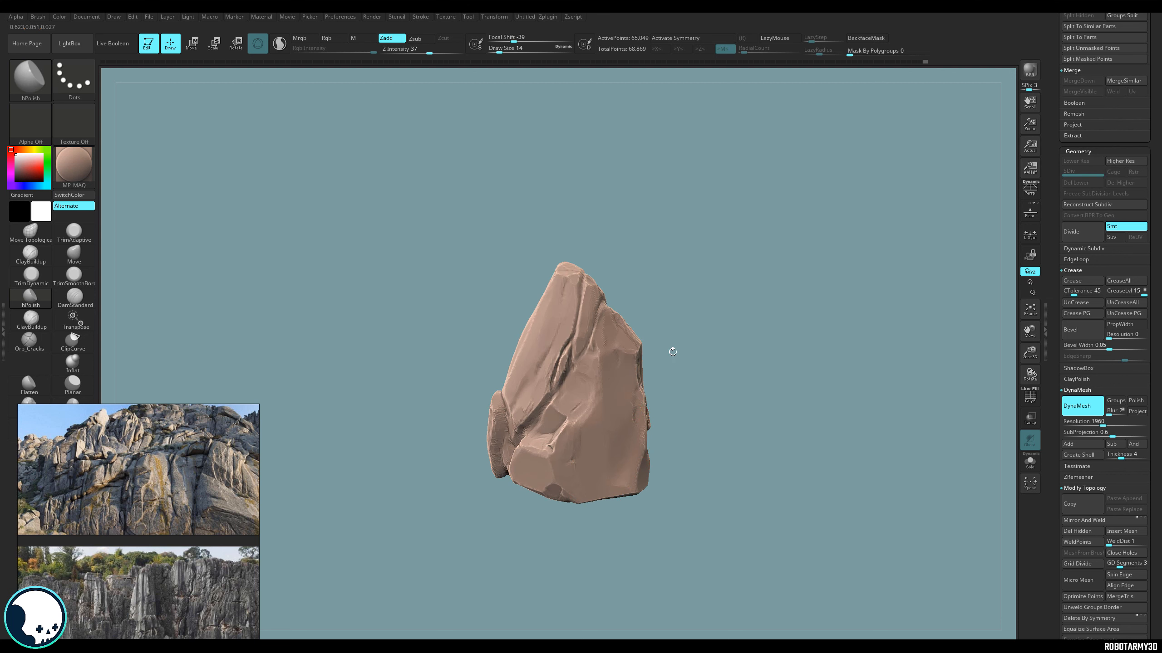
# Polish the raised ridge and blocks on the rock's back face with the hPolish brush.
pyautogui.moveTo(673, 351); pyautogui.dragTo(697, 330, button='right')
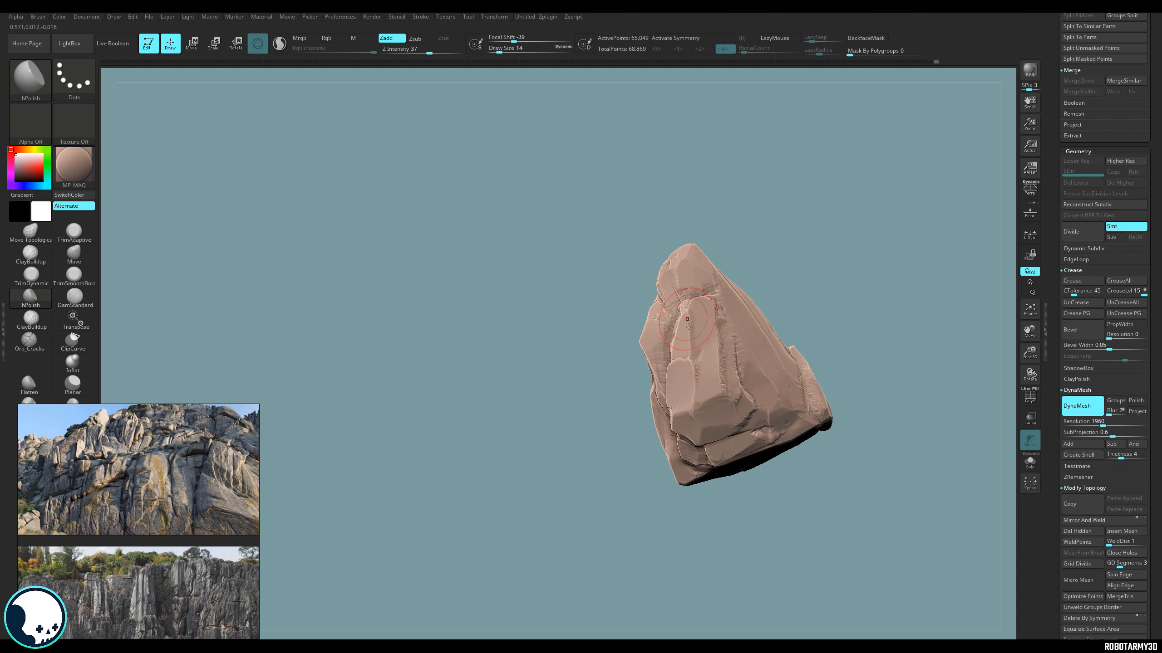
pyautogui.moveTo(783, 309); pyautogui.dragTo(714, 307, button='right')
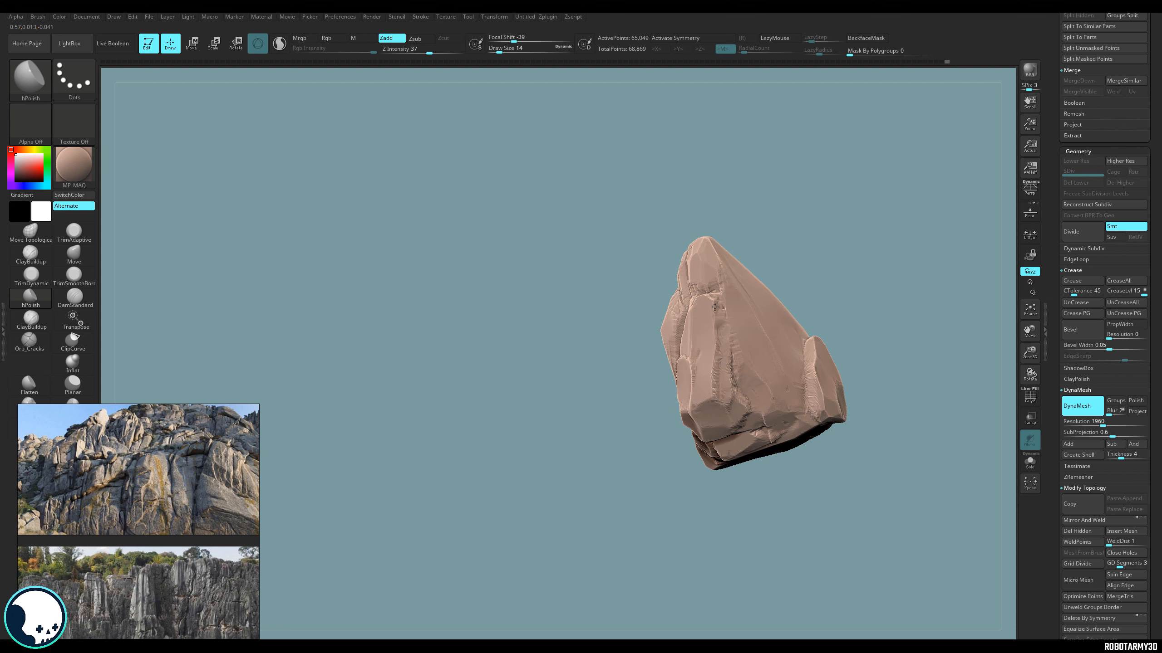
pyautogui.moveTo(717, 312); pyautogui.dragTo(716, 352)
pyautogui.moveTo(737, 379); pyautogui.dragTo(853, 319, button='right')
pyautogui.keyDown('alt'); pyautogui.moveTo(812, 377); pyautogui.dragTo(501, 461, button='right'); pyautogui.keyUp('alt')
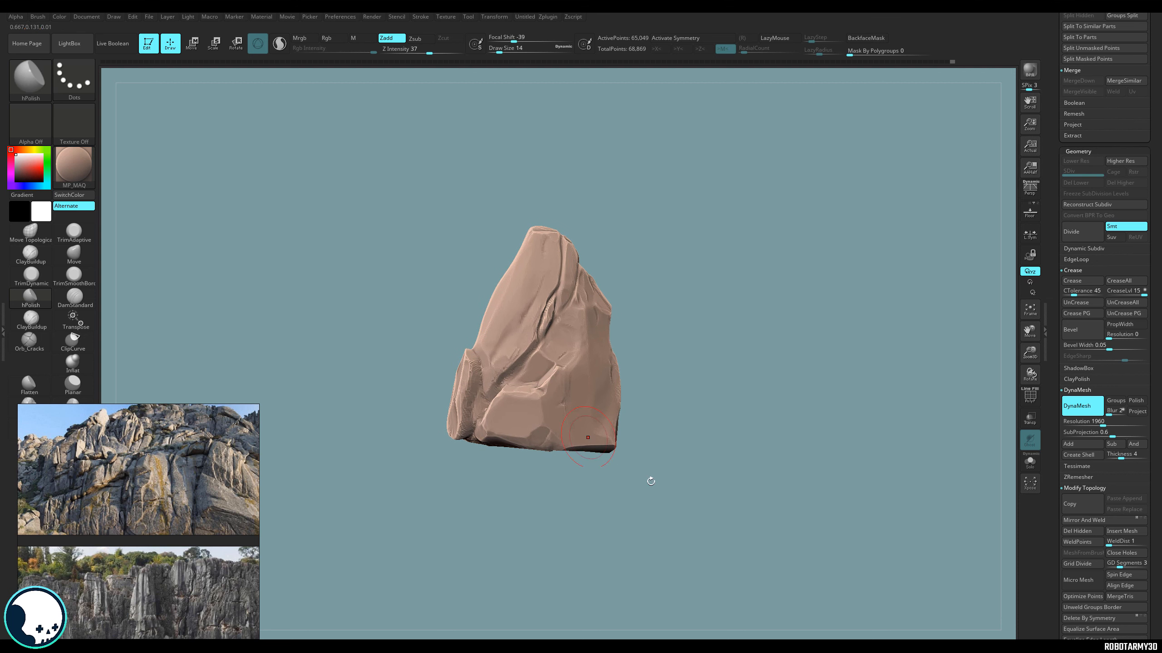
# Try to remesh the rock with DynaMesh at resolution 1960.
pyautogui.moveTo(1153, 340); pyautogui.dragTo(1153, 427)
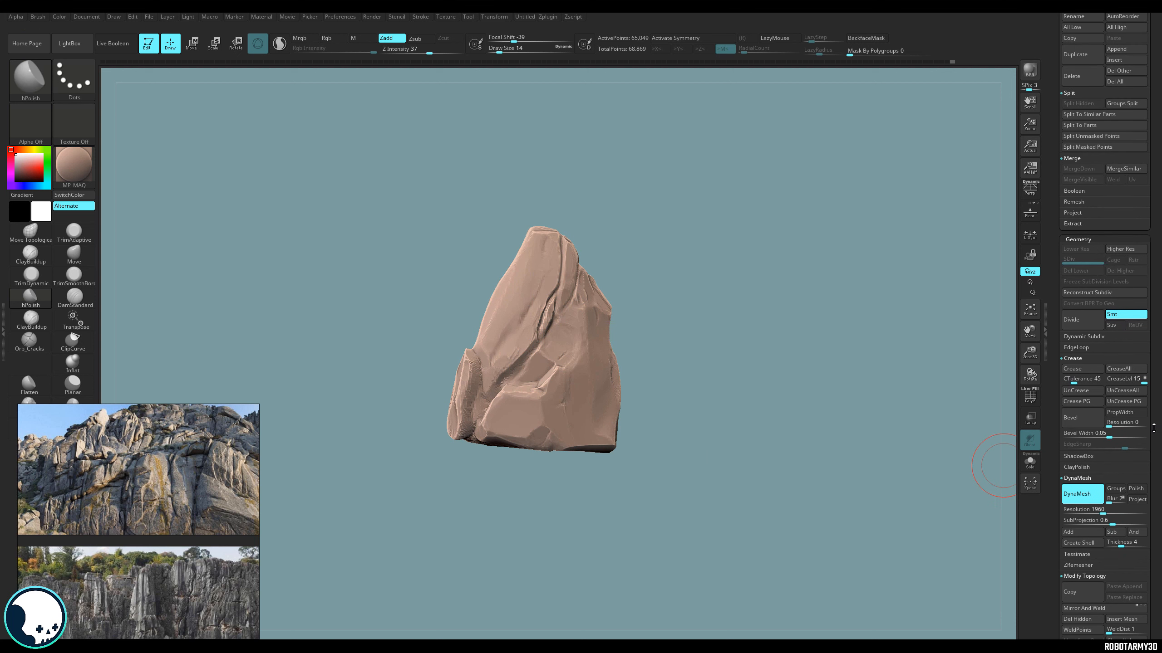
pyautogui.click(1110, 502)
pyautogui.hotkey('ctrl', 'z')
pyautogui.click(1112, 502)
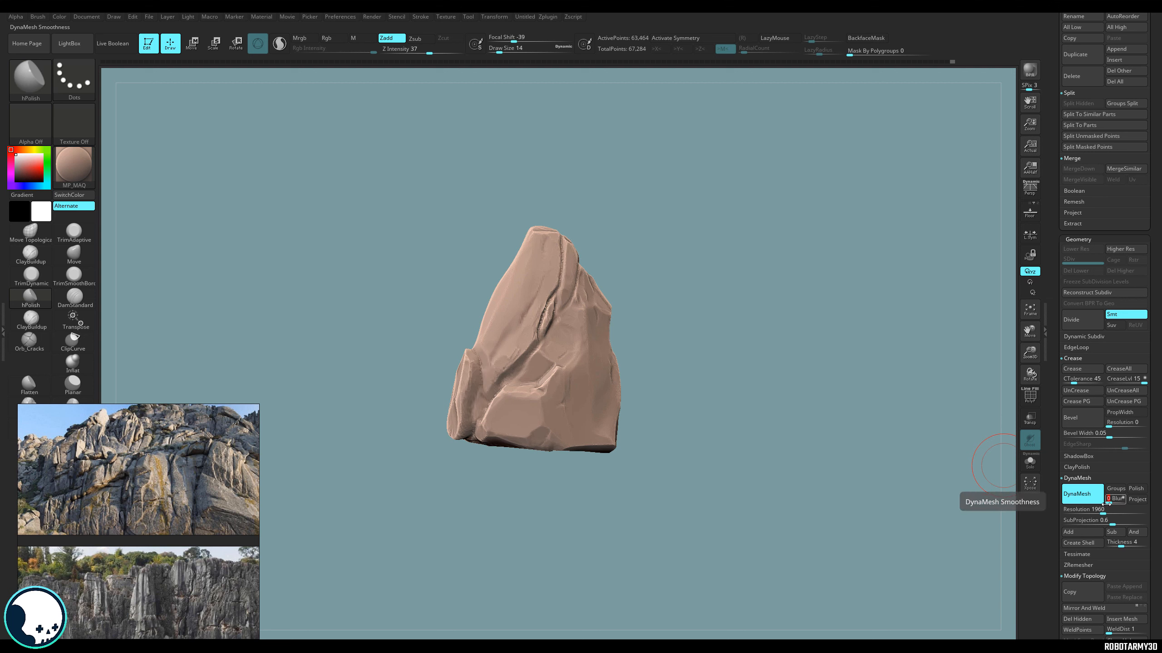
pyautogui.hotkey('ctrl', 'shift', 'z')
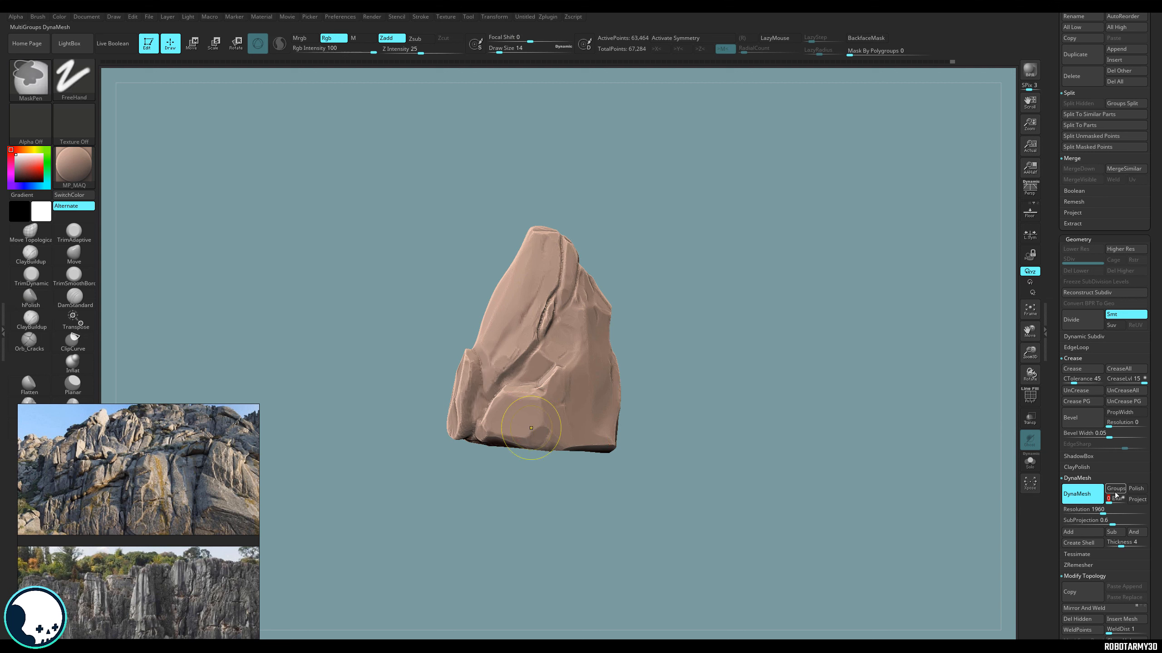
# Set the DynaMesh resolution to 2592 and blur to 0, and remesh the rock.
pyautogui.click(1104, 513)
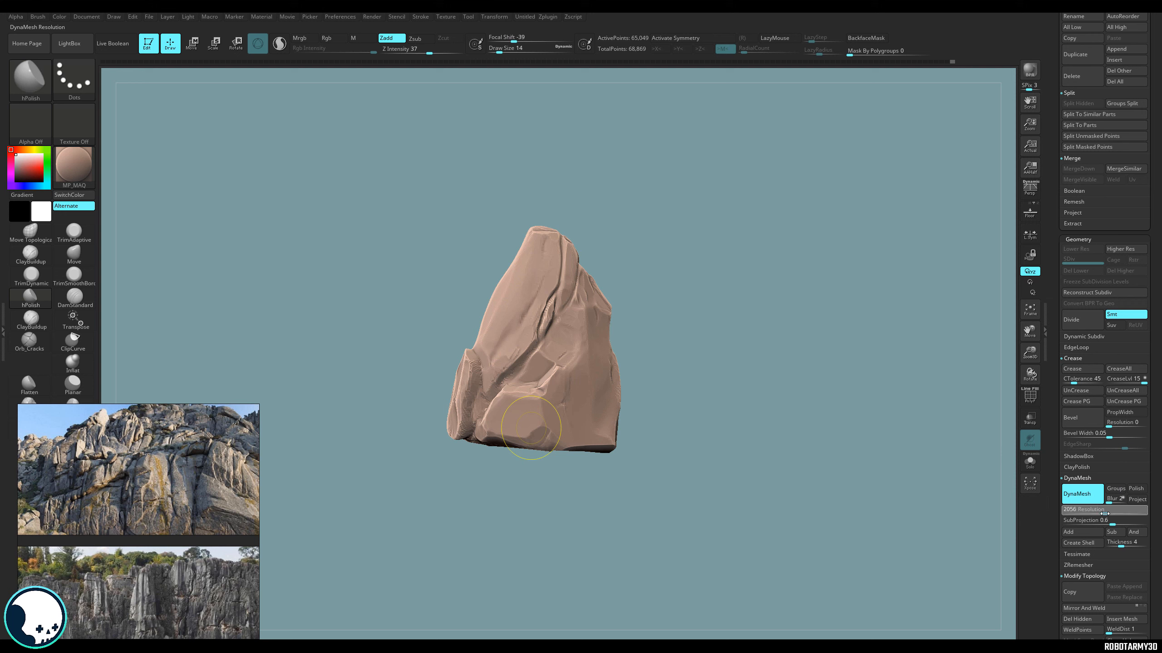
pyautogui.moveTo(1108, 513); pyautogui.dragTo(1107, 514)
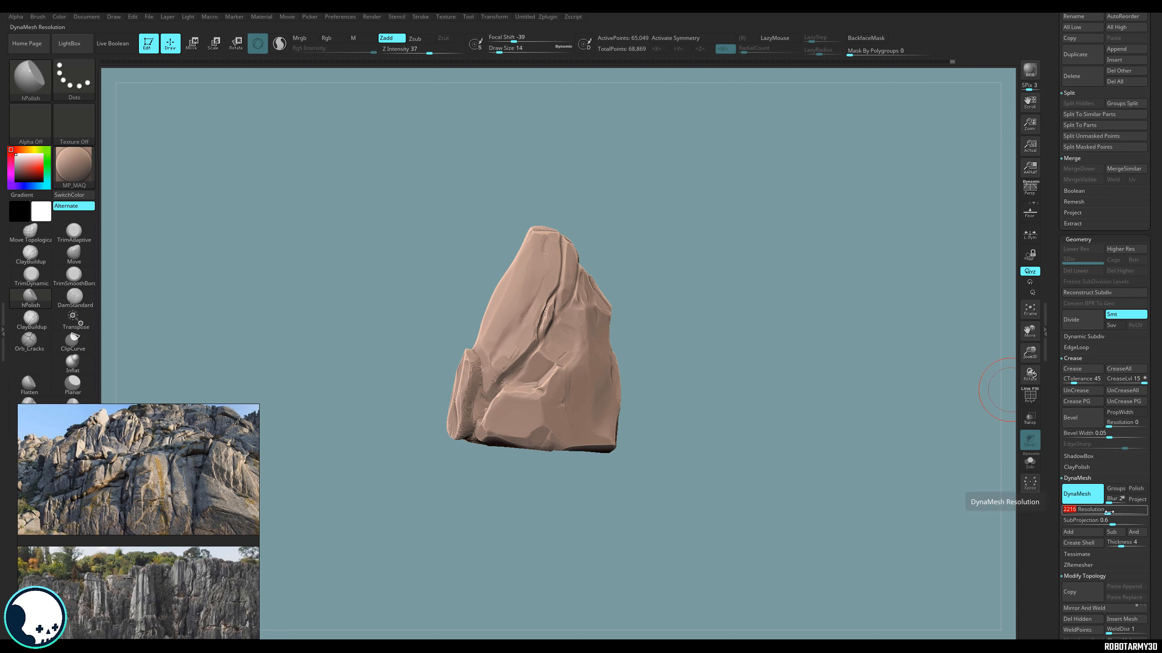
pyautogui.moveTo(1106, 513); pyautogui.dragTo(1110, 513)
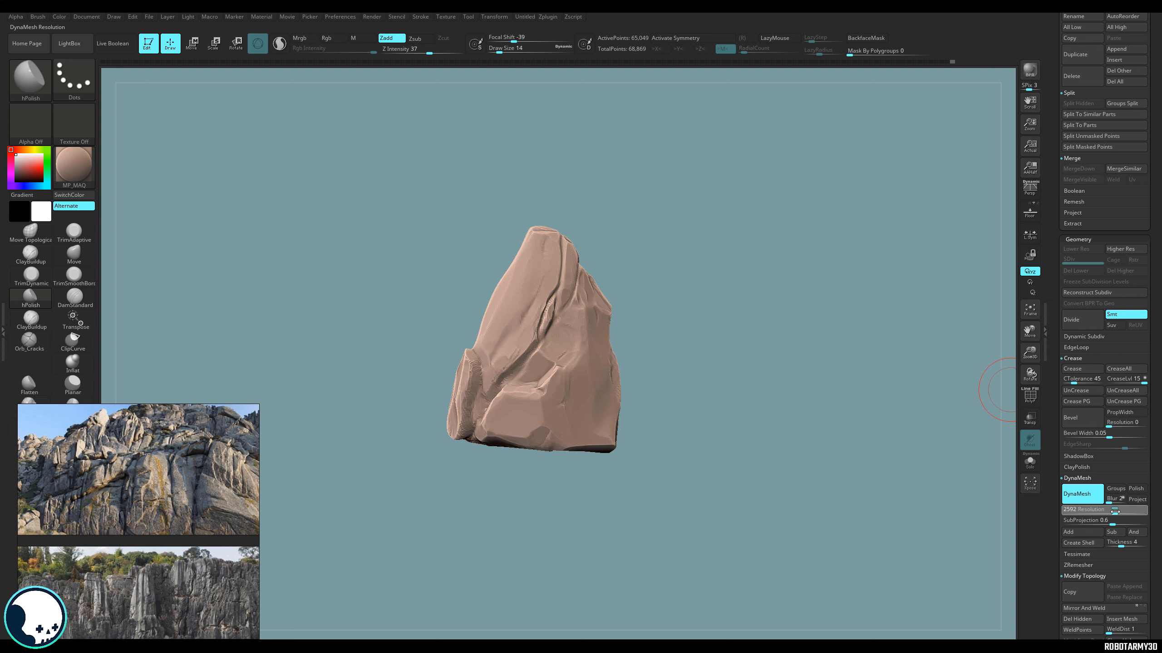
pyautogui.moveTo(1112, 501); pyautogui.dragTo(1106, 503)
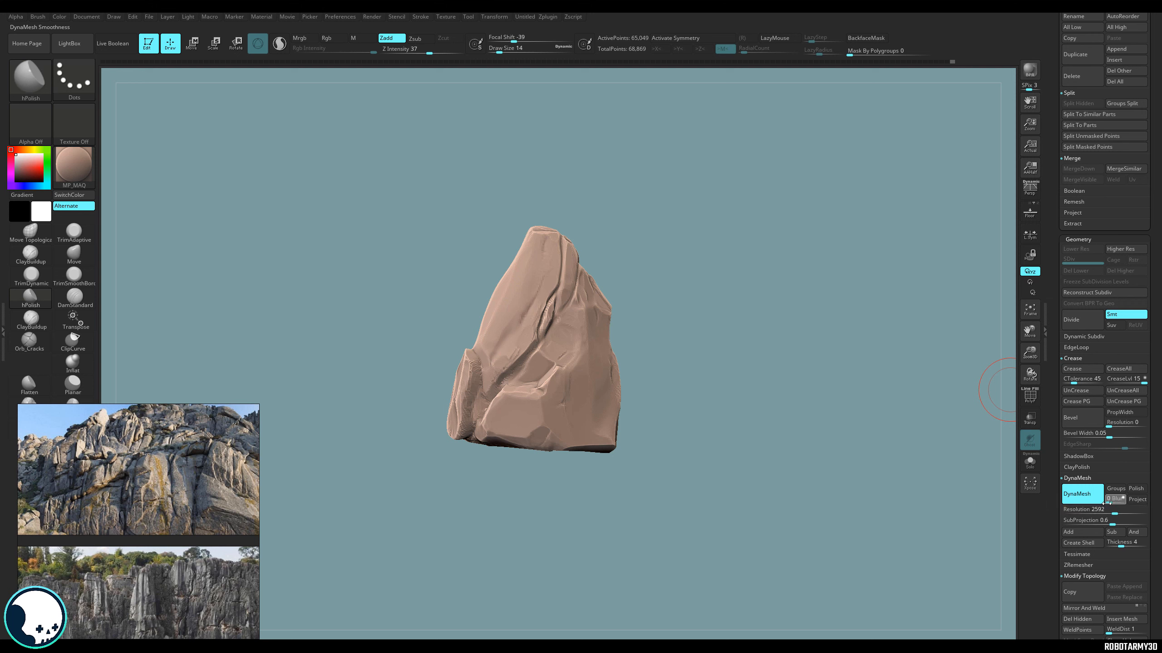
pyautogui.keyDown('ctrl'); pyautogui.moveTo(733, 517); pyautogui.dragTo(586, 448); pyautogui.keyUp('ctrl')
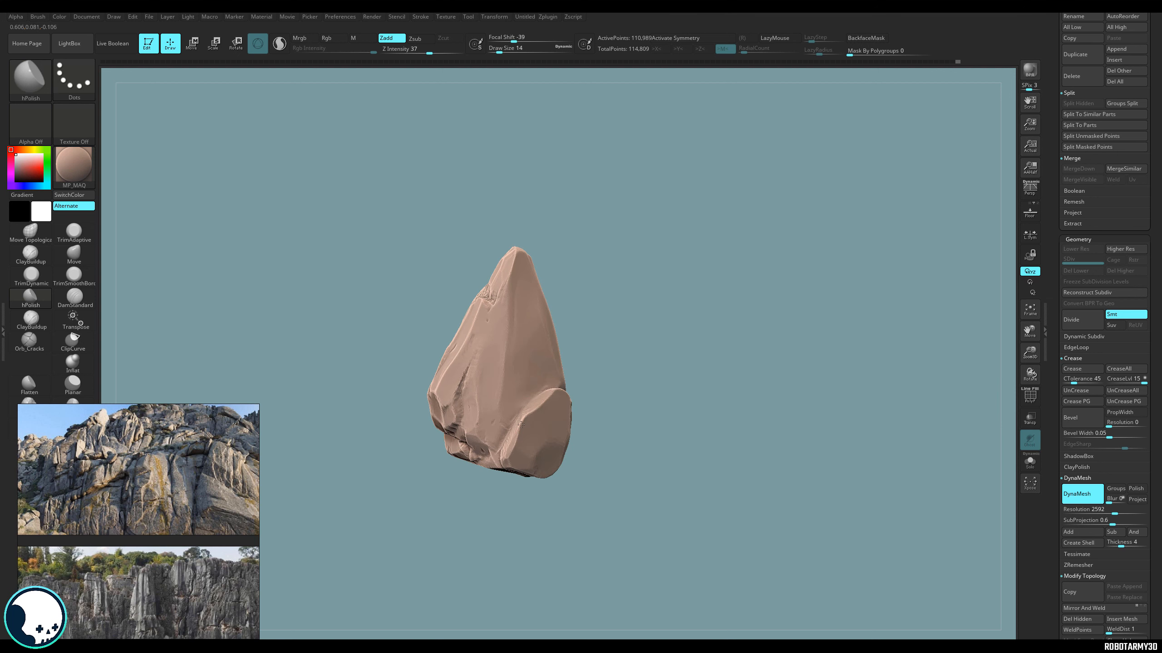
# Apply ClayPolish to the remeshed rock with Max 25 and Min 0.
pyautogui.moveTo(626, 451); pyautogui.dragTo(569, 554)
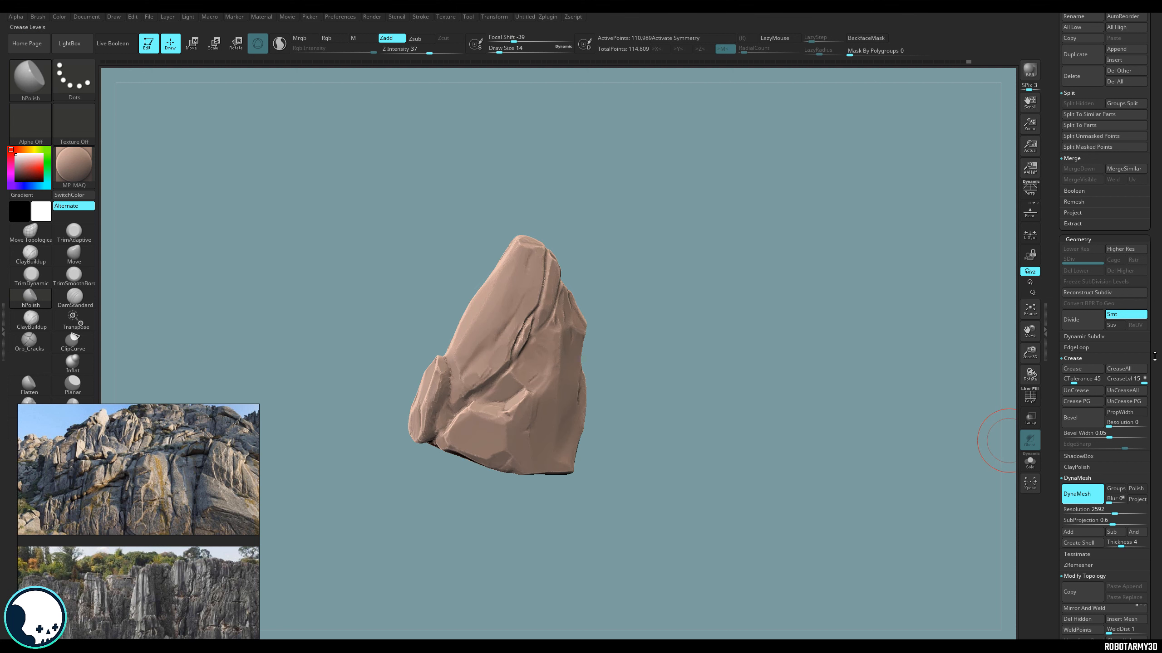
pyautogui.scroll(-2, 1160, 341)
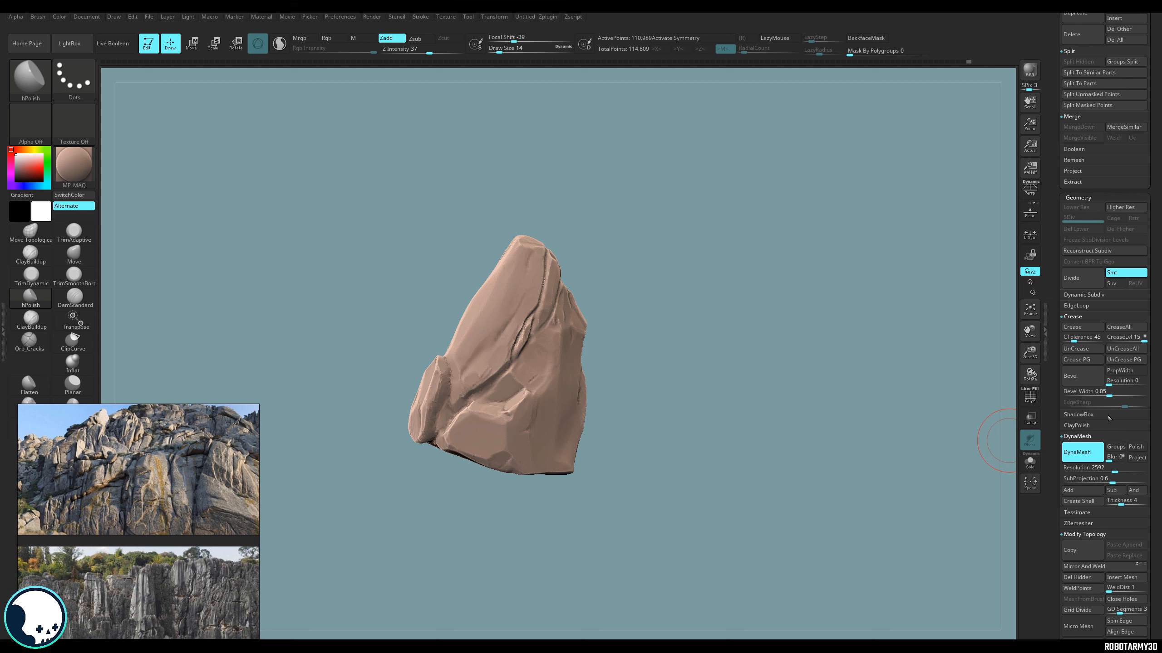
pyautogui.click(1082, 426)
pyautogui.scroll(-1, 1078, 442)
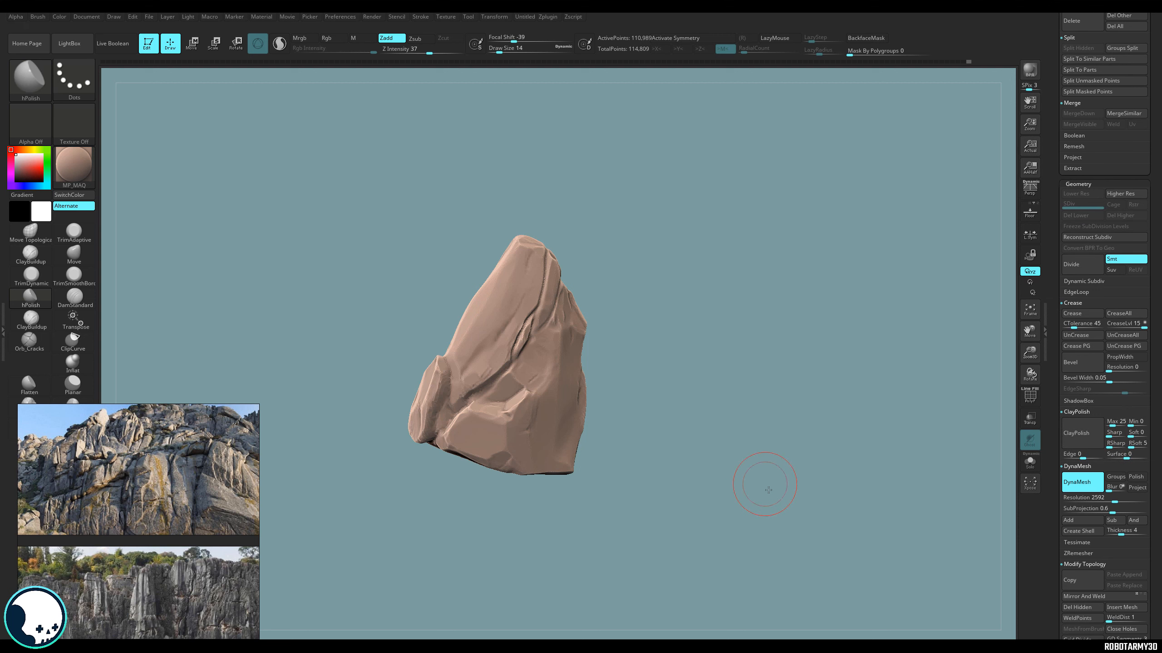
pyautogui.moveTo(794, 474); pyautogui.dragTo(825, 445)
pyautogui.click(1084, 441)
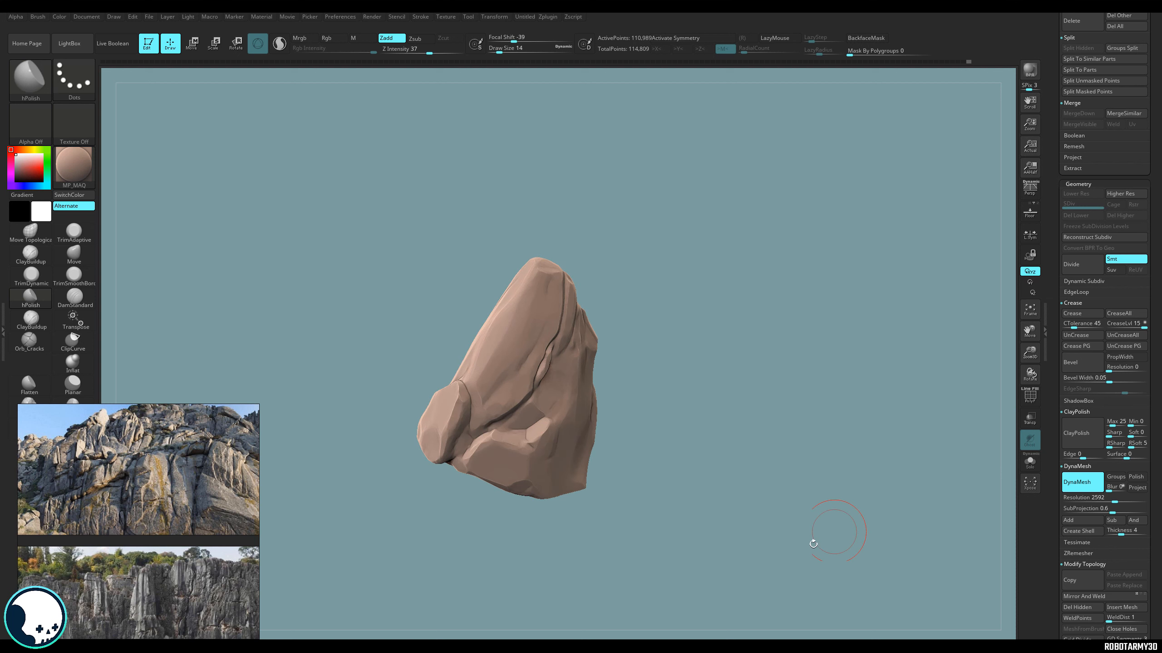
pyautogui.moveTo(812, 542)
pyautogui.mouseDown()
pyautogui.moveTo(780, 514)
pyautogui.moveTo(832, 511)
pyautogui.moveTo(799, 532)
pyautogui.mouseUp()
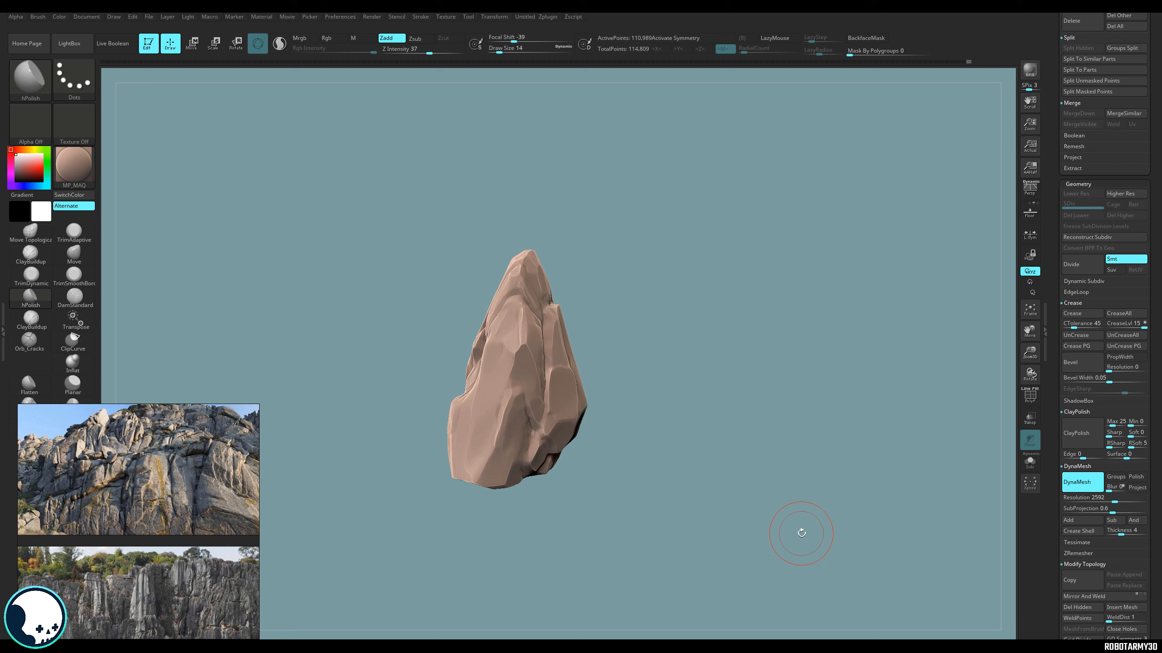
pyautogui.moveTo(614, 552); pyautogui.dragTo(637, 532)
pyautogui.keyDown('alt'); pyautogui.moveTo(661, 337); pyautogui.dragTo(641, 384); pyautogui.keyUp('alt')
pyautogui.moveTo(443, 392); pyautogui.dragTo(430, 430)
pyautogui.moveTo(678, 458); pyautogui.dragTo(745, 530)
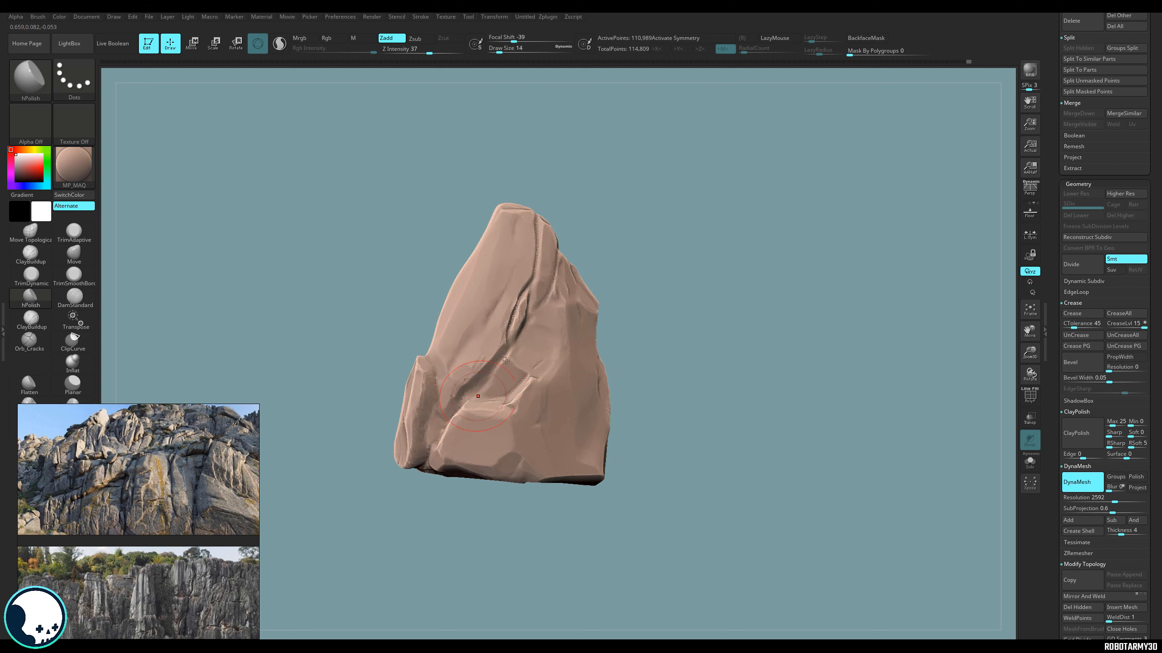
# Polish the central ridge with the hPolish brush at draw size 8 and clear the mask from the rock.
pyautogui.moveTo(500, 52); pyautogui.dragTo(497, 51)
pyautogui.moveTo(583, 224)
pyautogui.mouseDown()
pyautogui.moveTo(512, 250)
pyautogui.moveTo(470, 361)
pyautogui.moveTo(397, 458)
pyautogui.mouseUp()
pyautogui.keyDown('ctrl'); pyautogui.click(699, 426); pyautogui.keyUp('ctrl')
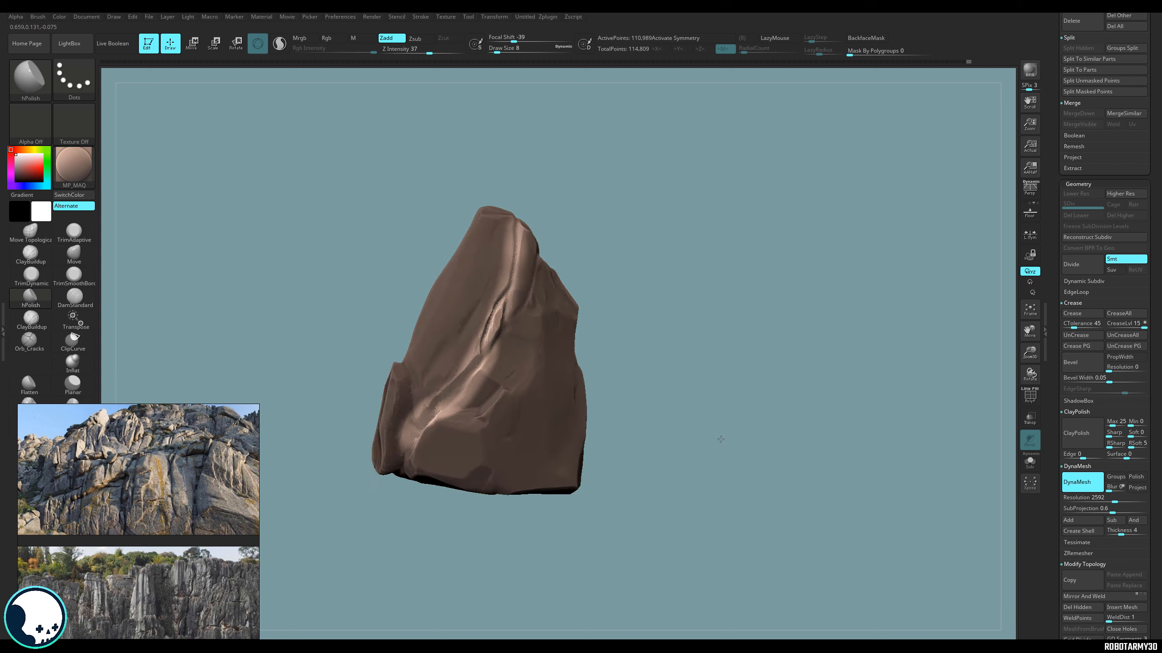
pyautogui.moveTo(839, 506)
pyautogui.keyDown('ctrl'); pyautogui.mouseDown()
pyautogui.moveTo(842, 519)
pyautogui.moveTo(827, 508)
pyautogui.moveTo(846, 510)
pyautogui.moveTo(781, 516)
pyautogui.moveTo(871, 504)
pyautogui.moveTo(856, 505)
pyautogui.moveTo(862, 525)
pyautogui.mouseUp(); pyautogui.keyUp('ctrl')
pyautogui.hotkey('ctrl', 'z')
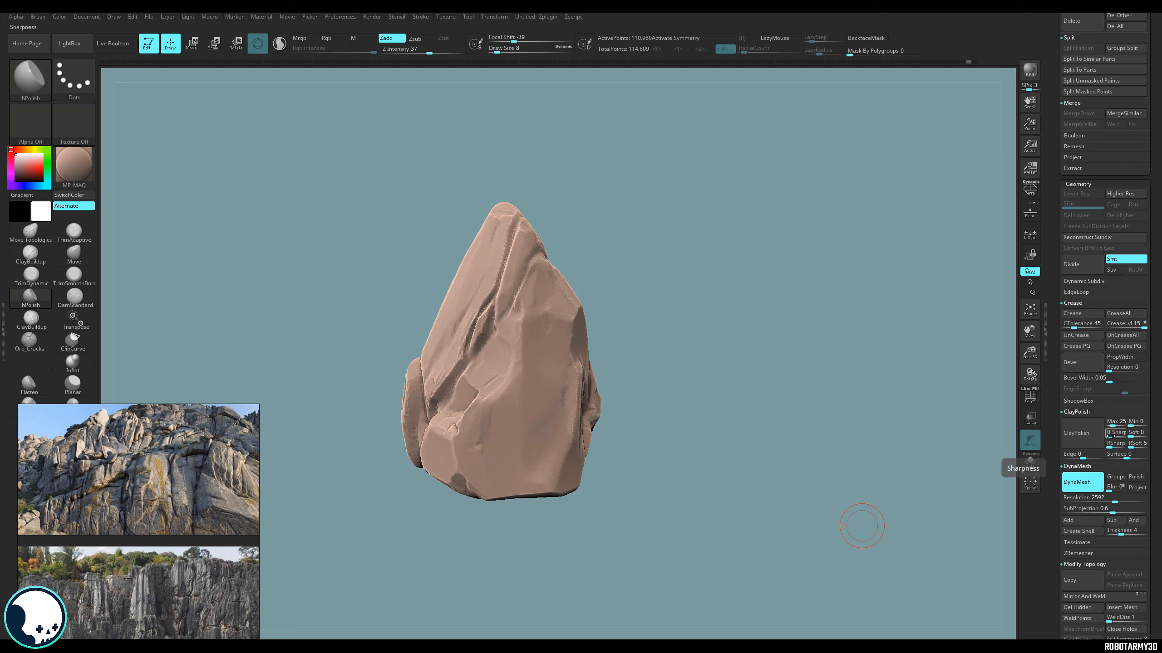
# Set the ClayPolish Soft value to 13 and apply ClayPolish to the rock.
pyautogui.moveTo(1110, 436); pyautogui.dragTo(1131, 436)
pyautogui.click(1081, 432)
pyautogui.press('ctrl')
pyautogui.moveTo(829, 473)
pyautogui.mouseDown()
pyautogui.moveTo(895, 444)
pyautogui.moveTo(855, 480)
pyautogui.moveTo(851, 461)
pyautogui.moveTo(829, 472)
pyautogui.moveTo(692, 250)
pyautogui.moveTo(677, 332)
pyautogui.moveTo(640, 223)
pyautogui.mouseUp()
# Mask off everything but a narrow sliver along the rock's central crack, reshape the sliver, and undo the last strokes.
pyautogui.keyDown('shift'); pyautogui.moveTo(505, 272); pyautogui.dragTo(482, 347); pyautogui.keyUp('shift')
pyautogui.hotkey('ctrl', 'h')
pyautogui.press('1')
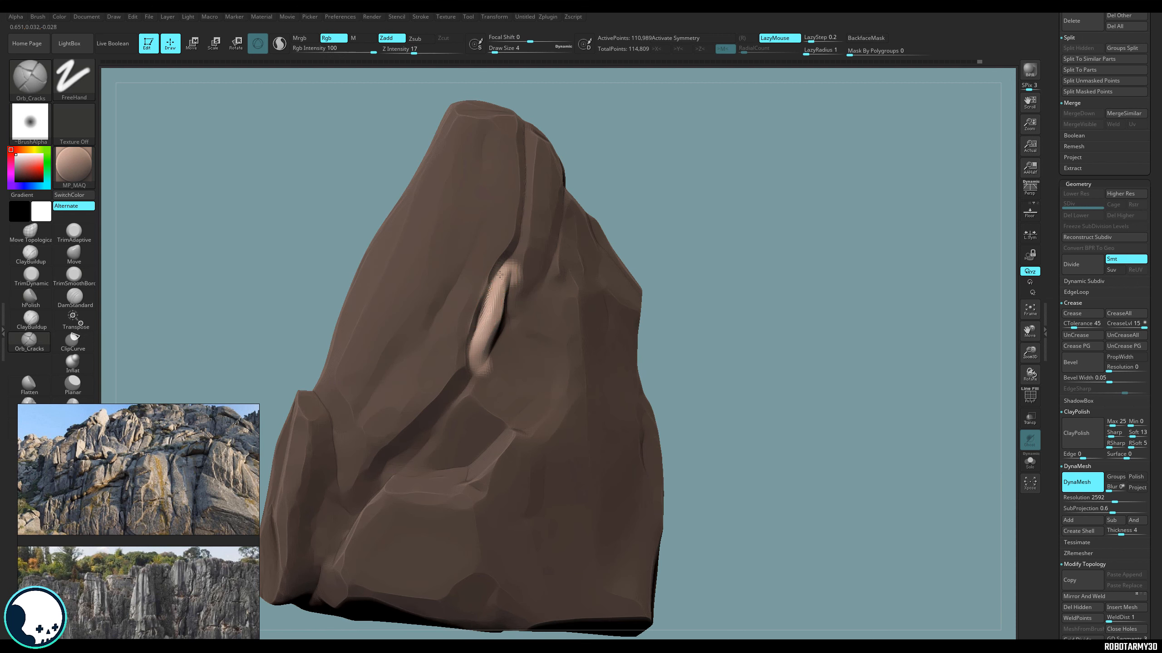
pyautogui.hotkey('ctrl', 'z')
pyautogui.hotkey('ctrl', 'z')
pyautogui.hotkey('ctrl', 'z')
pyautogui.hotkey('ctrl', 'z')
pyautogui.hotkey('ctrl', 'z')
pyautogui.hotkey('ctrl', 'z')
pyautogui.hotkey('ctrl', 'z')
pyautogui.hotkey('ctrl', 'z')
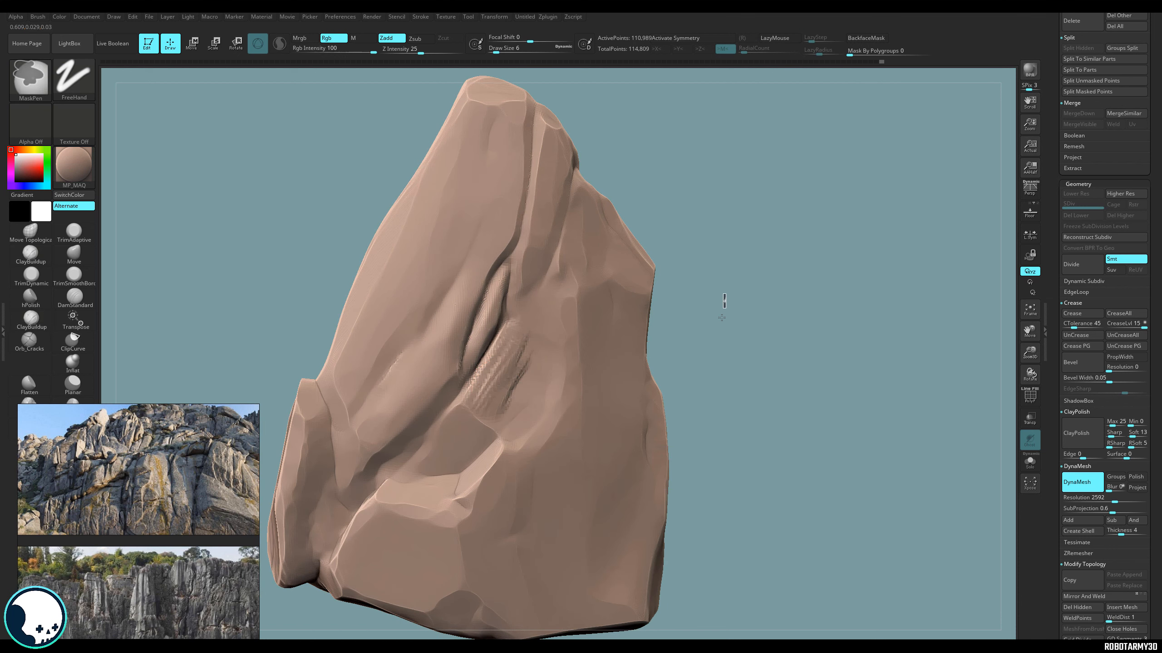
# Trim the raised sliver and the clay below it with TrimSmoothBorder, and polish the facets with hPolish at draw size 11.
pyautogui.click(74, 276)
pyautogui.moveTo(503, 348); pyautogui.dragTo(520, 380)
pyautogui.moveTo(447, 346); pyautogui.dragTo(393, 404)
pyautogui.click(30, 341)
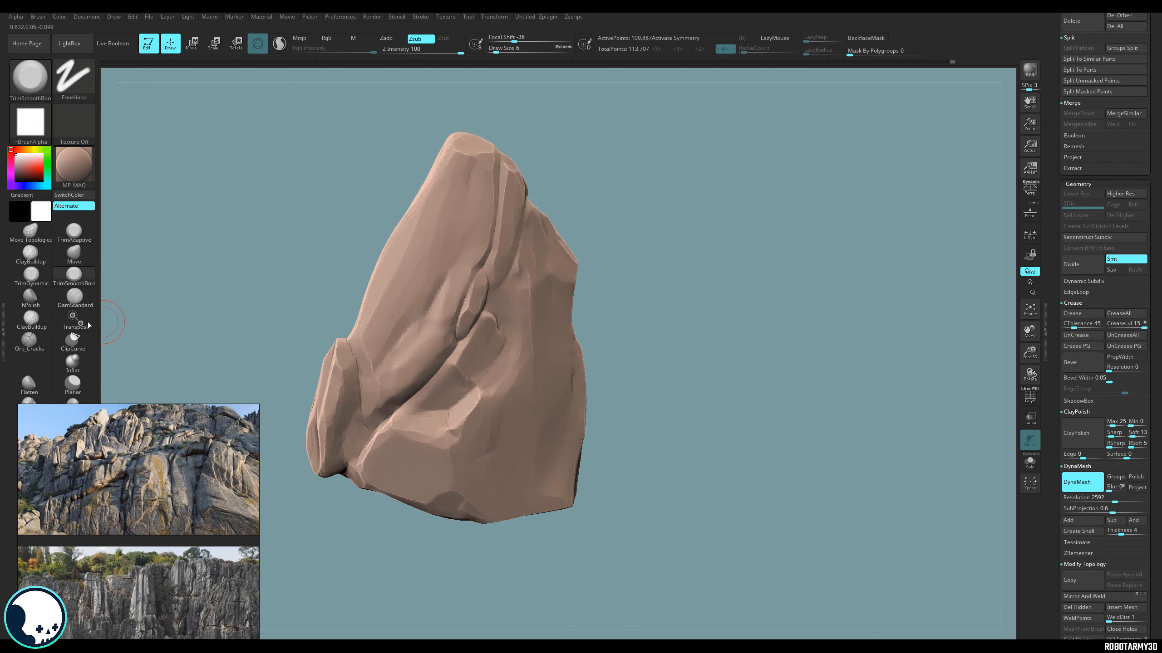
pyautogui.moveTo(496, 50); pyautogui.dragTo(492, 60)
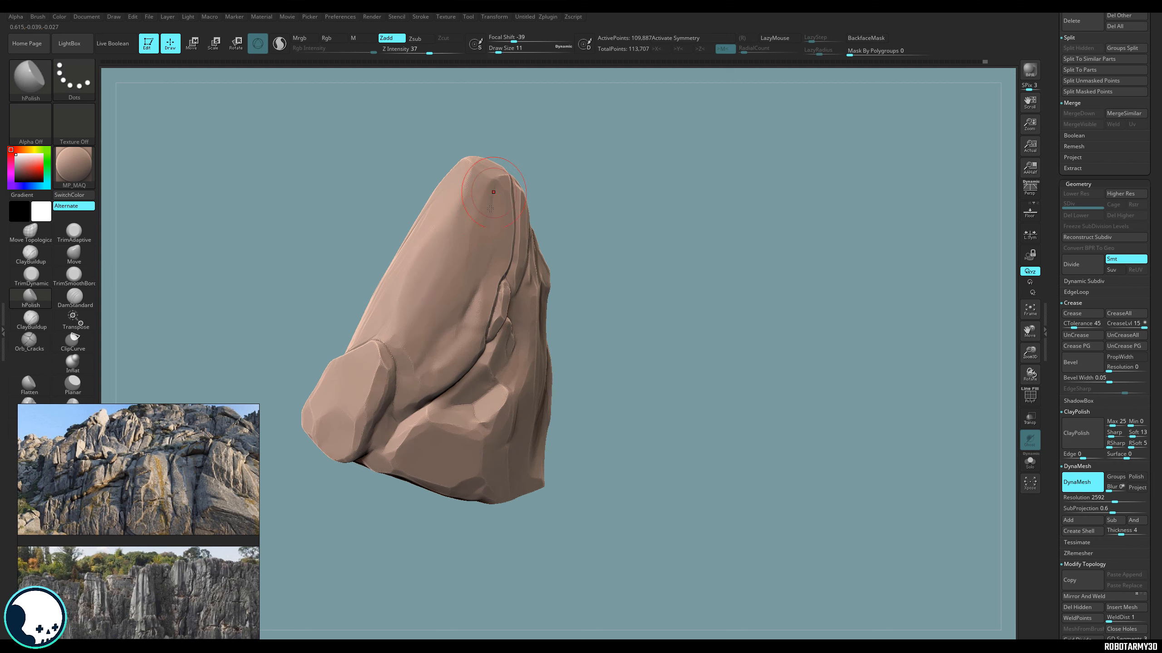
pyautogui.moveTo(640, 366)
pyautogui.mouseDown()
pyautogui.moveTo(568, 231)
pyautogui.moveTo(433, 362)
pyautogui.moveTo(517, 371)
pyautogui.moveTo(334, 451)
pyautogui.mouseUp()
pyautogui.click(29, 341)
pyautogui.moveTo(407, 350); pyautogui.dragTo(388, 380)
pyautogui.hotkey('ctrl', 'z')
# Flatten the side block, the central ridge and the lower facets of the rock with the TrimSmoothBorder brush.
pyautogui.click(73, 276)
pyautogui.moveTo(301, 334); pyautogui.dragTo(375, 367)
pyautogui.moveTo(348, 417); pyautogui.dragTo(371, 419)
pyautogui.moveTo(517, 329)
pyautogui.mouseDown()
pyautogui.moveTo(488, 275)
pyautogui.moveTo(476, 361)
pyautogui.moveTo(485, 338)
pyautogui.mouseUp()
pyautogui.moveTo(590, 347)
pyautogui.mouseDown()
pyautogui.moveTo(617, 360)
pyautogui.moveTo(576, 379)
pyautogui.mouseUp()
pyautogui.moveTo(434, 397); pyautogui.dragTo(423, 405)
pyautogui.moveTo(448, 489); pyautogui.dragTo(557, 628)
pyautogui.moveTo(610, 575)
pyautogui.mouseDown()
pyautogui.moveTo(673, 544)
pyautogui.moveTo(596, 550)
pyautogui.moveTo(600, 559)
pyautogui.mouseUp()
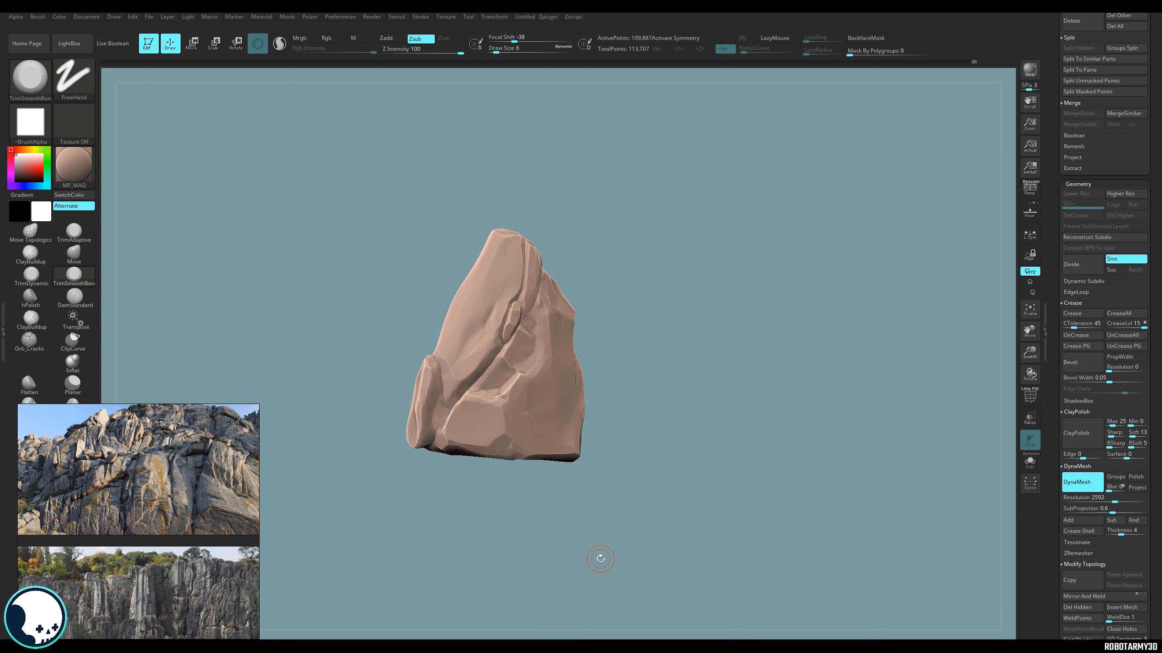
# Center the transform gizmo on the rock and duplicate the rock mesh within the same subtool.
pyautogui.scroll(5, 1141, 312)
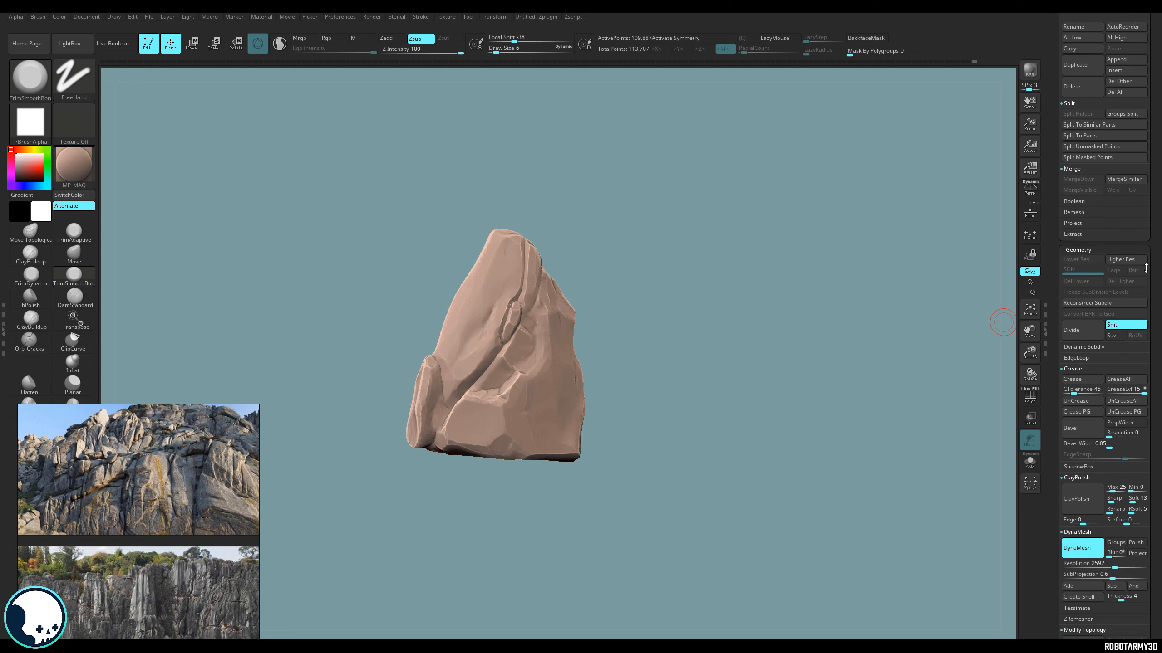
pyautogui.scroll(5, 1141, 313)
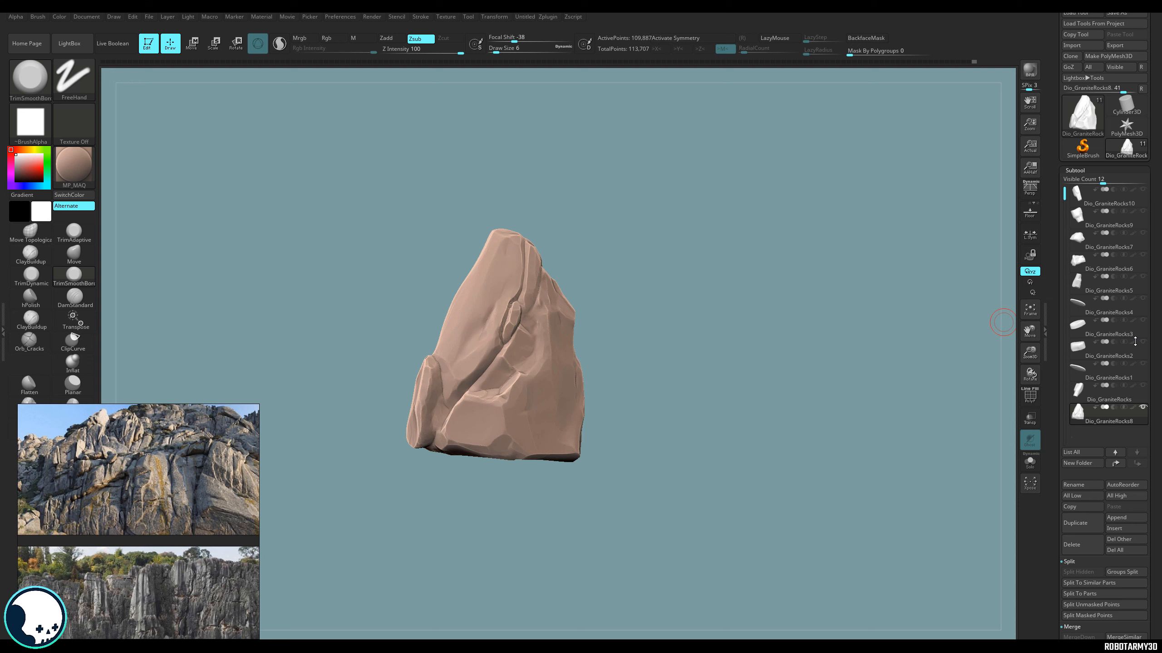
pyautogui.scroll(-2, 1159, 436)
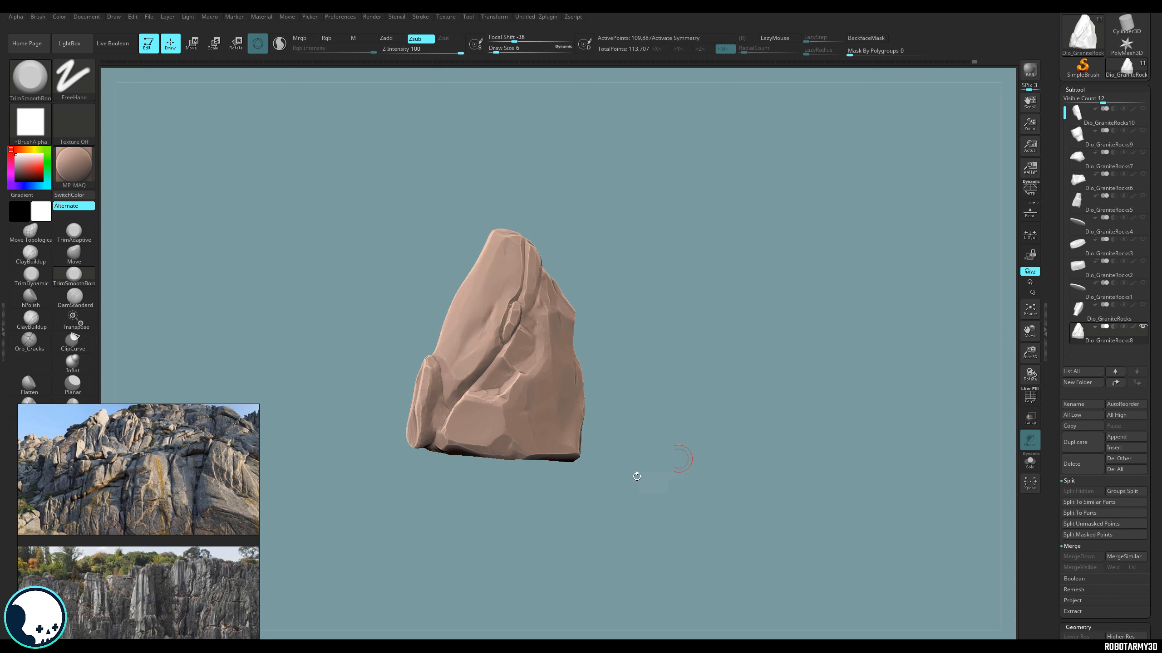
pyautogui.click(85, 327)
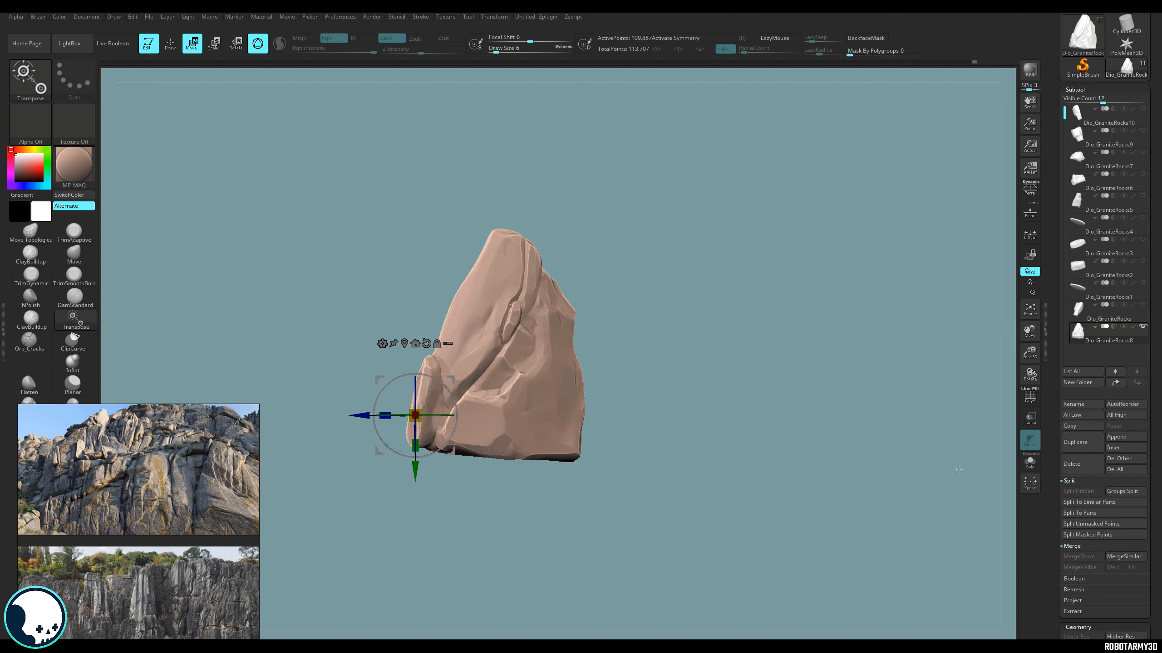
pyautogui.scroll(-4, 1090, 494)
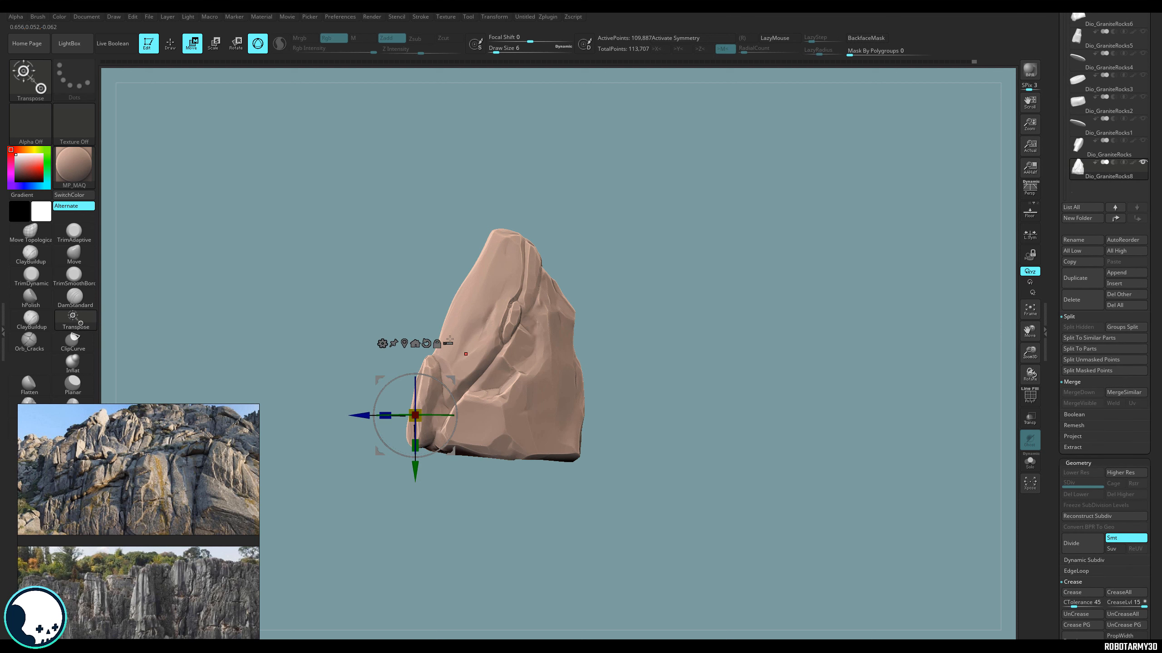
pyautogui.click(404, 344)
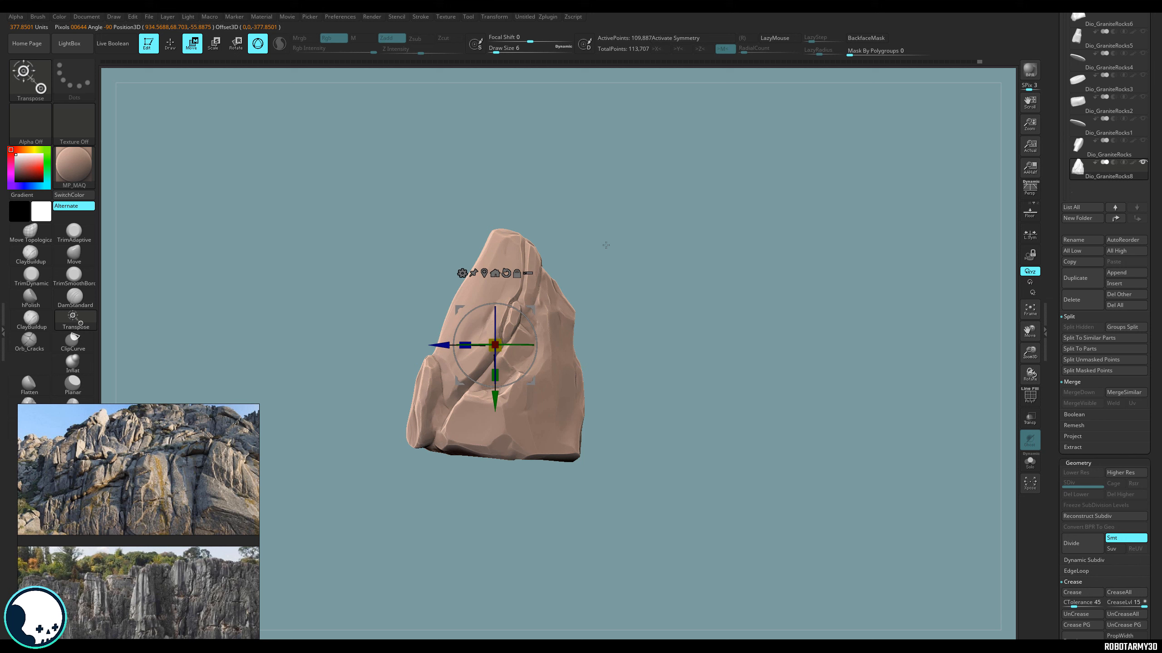
pyautogui.keyDown('ctrl'); pyautogui.moveTo(533, 309); pyautogui.dragTo(556, 312); pyautogui.keyUp('ctrl')
pyautogui.moveTo(698, 383); pyautogui.dragTo(1036, 267)
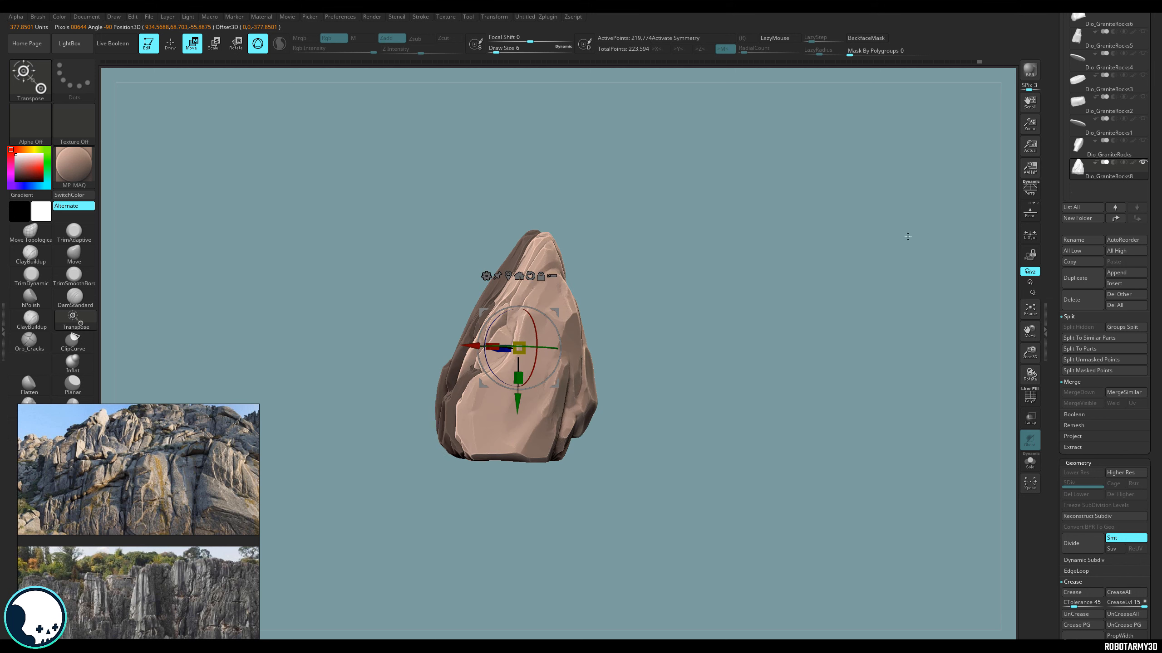
# Rotate the duplicated rock, scale it down and move it against the side of the original rock.
pyautogui.moveTo(908, 236); pyautogui.dragTo(675, 374)
pyautogui.moveTo(556, 312); pyautogui.dragTo(647, 366)
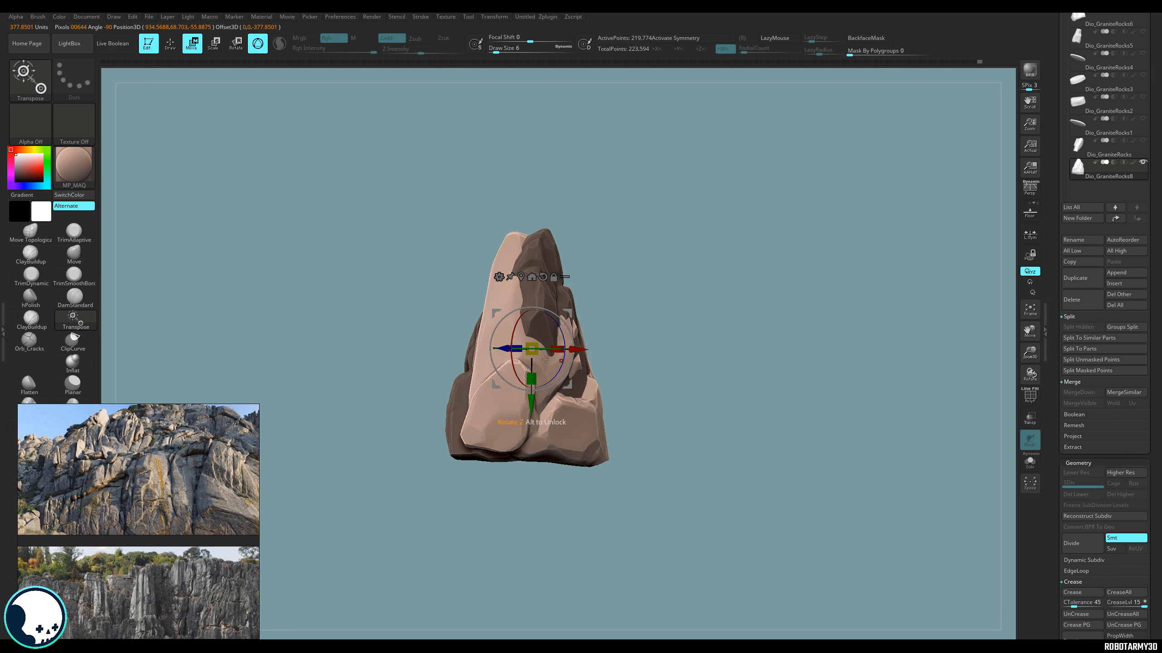
pyautogui.moveTo(548, 352); pyautogui.dragTo(514, 361)
pyautogui.moveTo(572, 321); pyautogui.dragTo(587, 331)
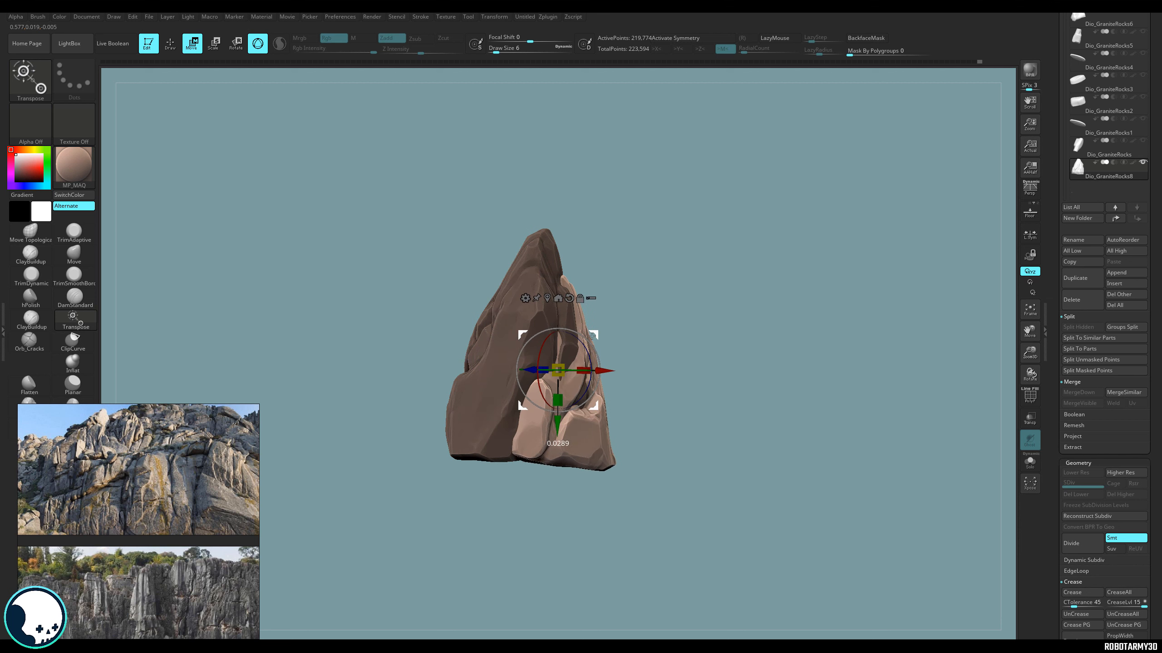
pyautogui.moveTo(755, 366); pyautogui.dragTo(613, 343)
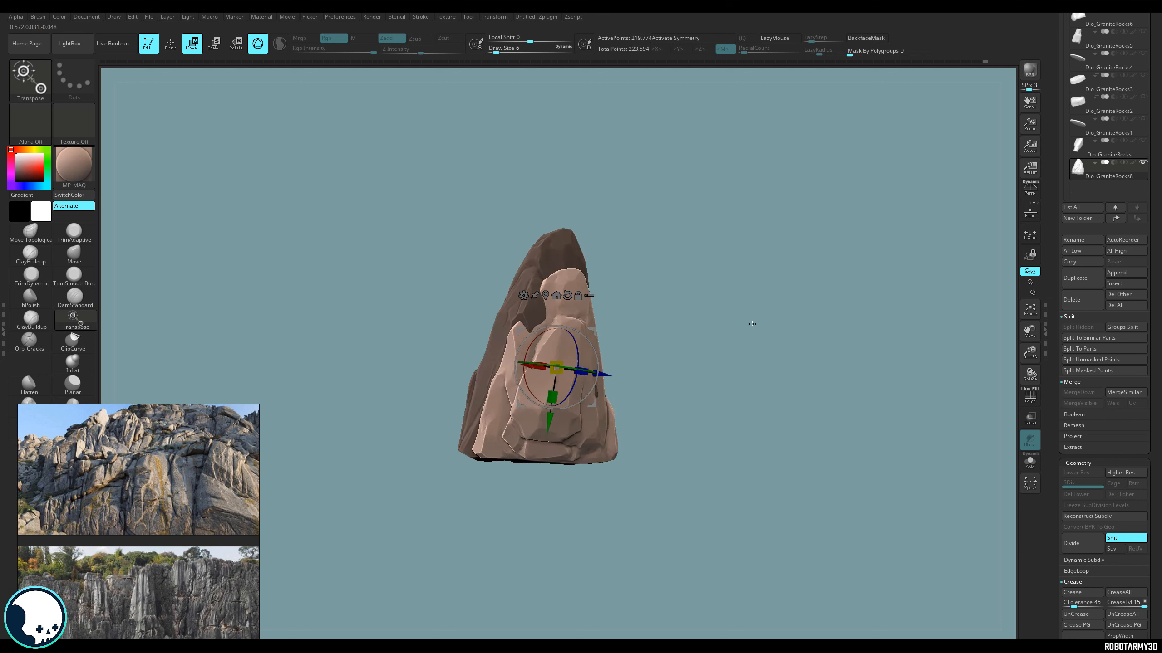
pyautogui.moveTo(752, 324); pyautogui.dragTo(744, 353)
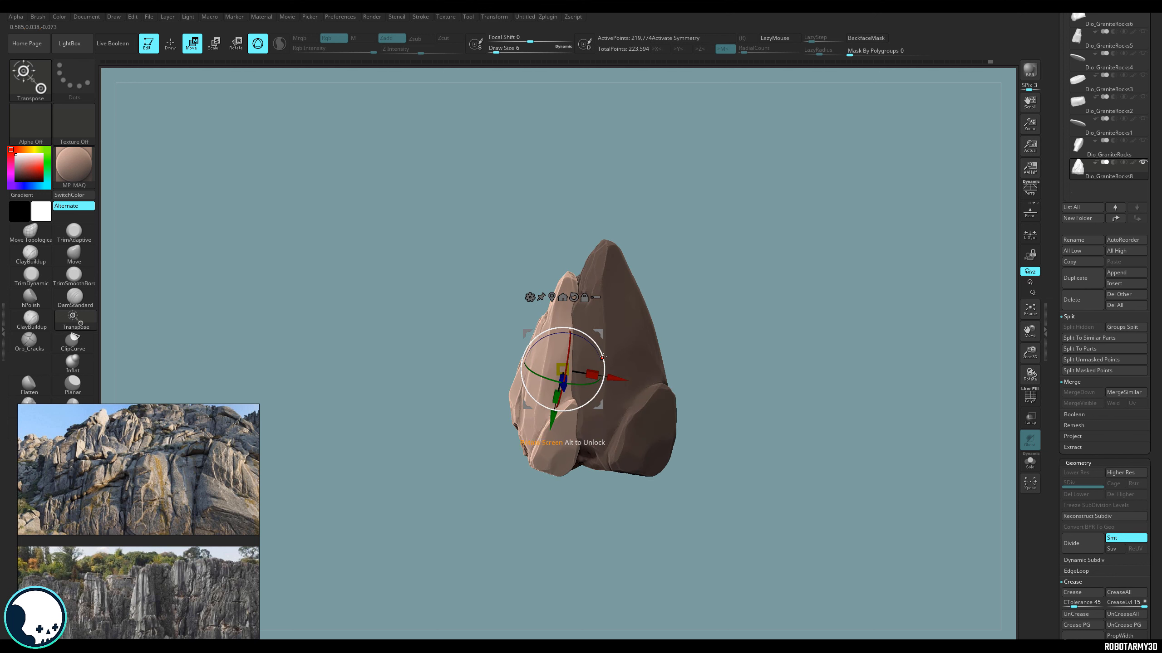
# Turn the smaller copy with the gizmo so that it leans against the original rock's side.
pyautogui.moveTo(608, 329); pyautogui.dragTo(611, 407)
pyautogui.moveTo(621, 330); pyautogui.dragTo(682, 338, button='right')
pyautogui.moveTo(677, 350); pyautogui.dragTo(590, 459)
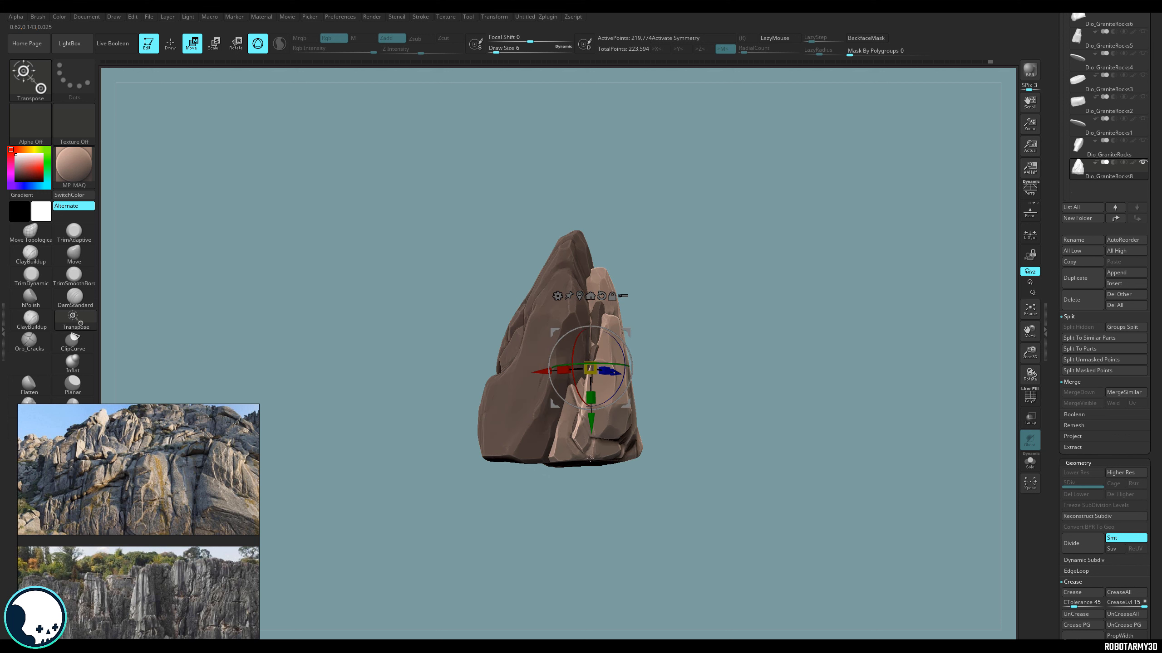
pyautogui.moveTo(636, 354)
pyautogui.mouseDown()
pyautogui.moveTo(702, 365)
pyautogui.moveTo(632, 341)
pyautogui.mouseUp()
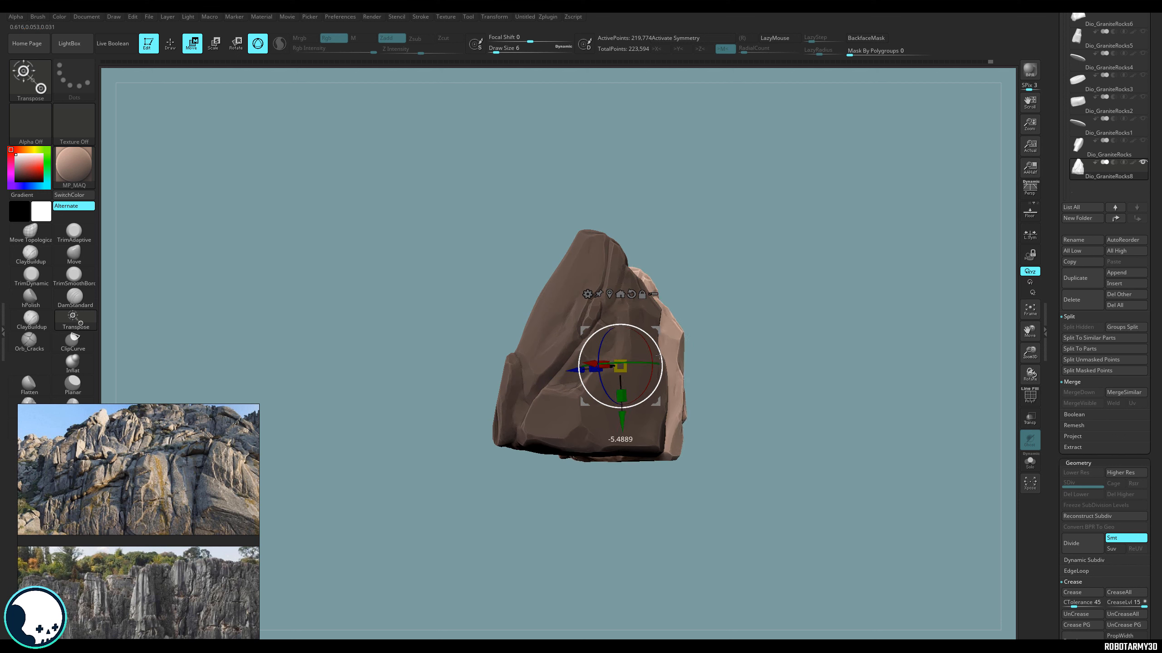
pyautogui.moveTo(736, 394); pyautogui.dragTo(640, 341)
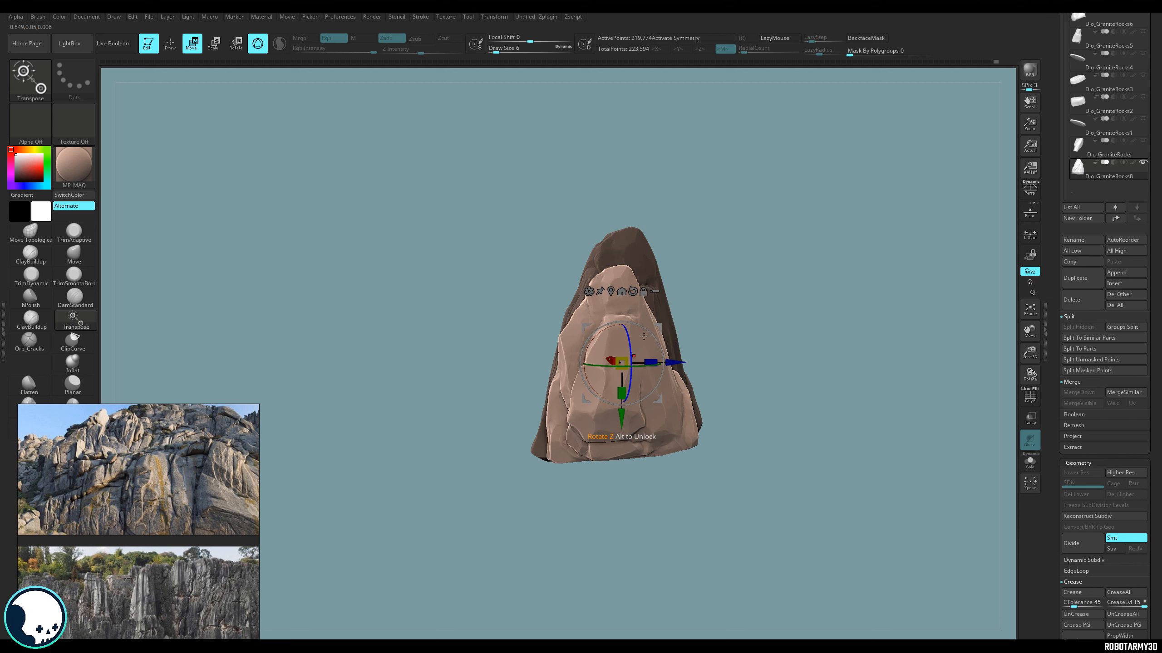
# Adjust the copy's scale, angle and depth so that it sits embedded in the original rock.
pyautogui.moveTo(598, 521); pyautogui.dragTo(517, 476)
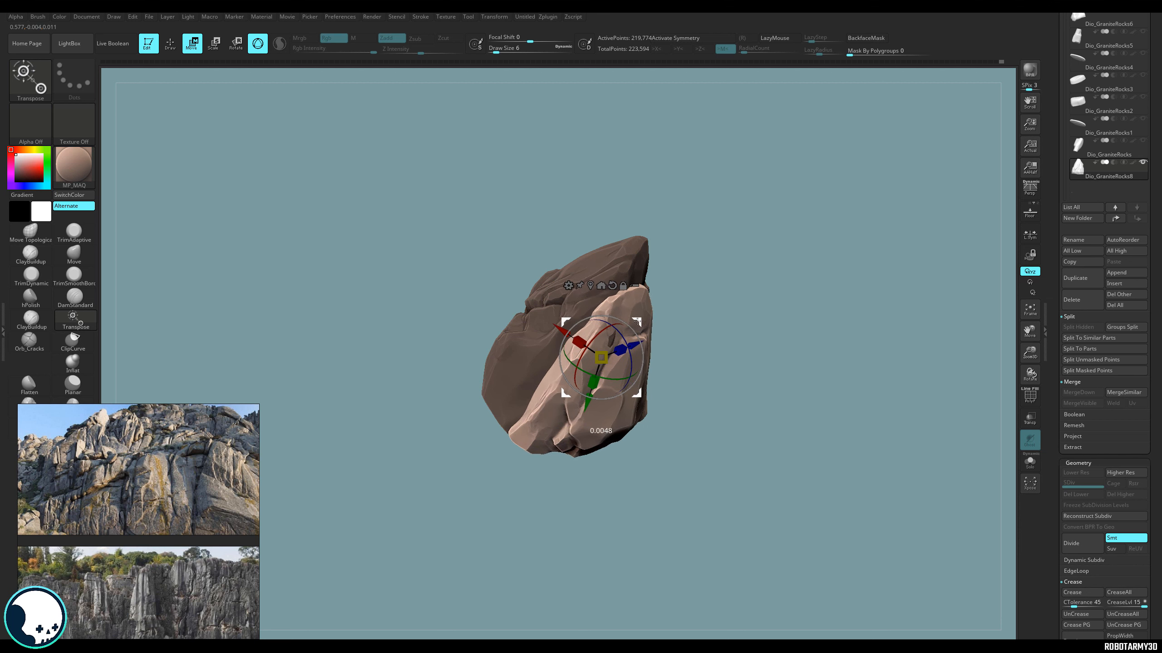
pyautogui.moveTo(637, 322); pyautogui.dragTo(692, 393)
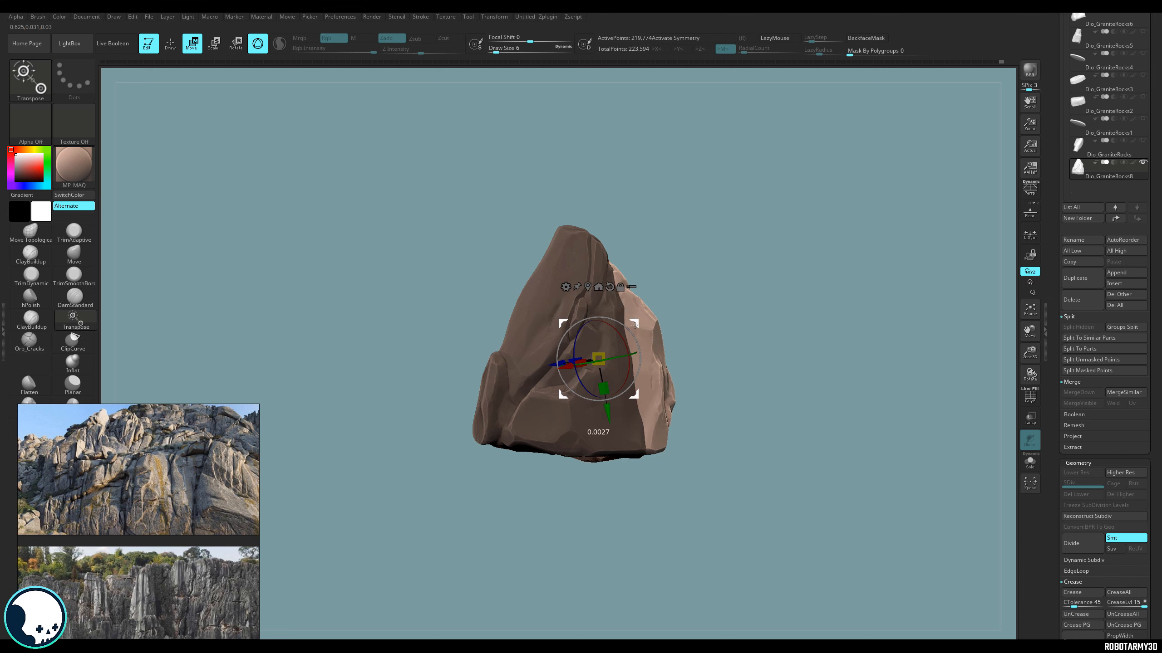
pyautogui.moveTo(635, 324); pyautogui.dragTo(631, 335)
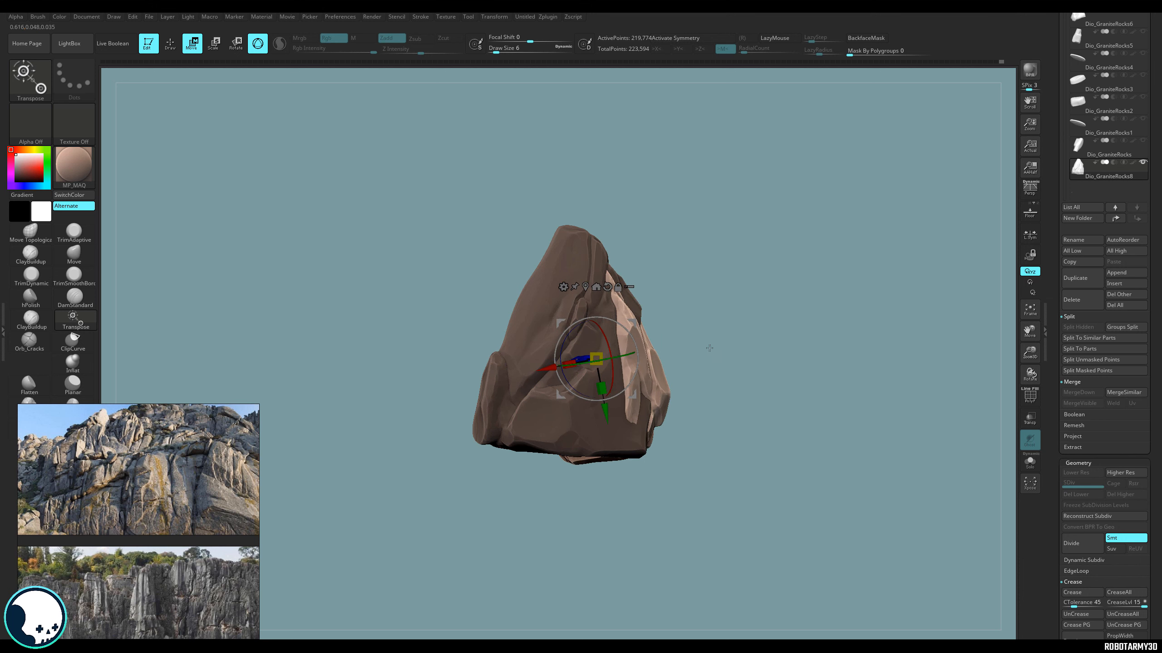
pyautogui.moveTo(709, 348); pyautogui.dragTo(686, 447)
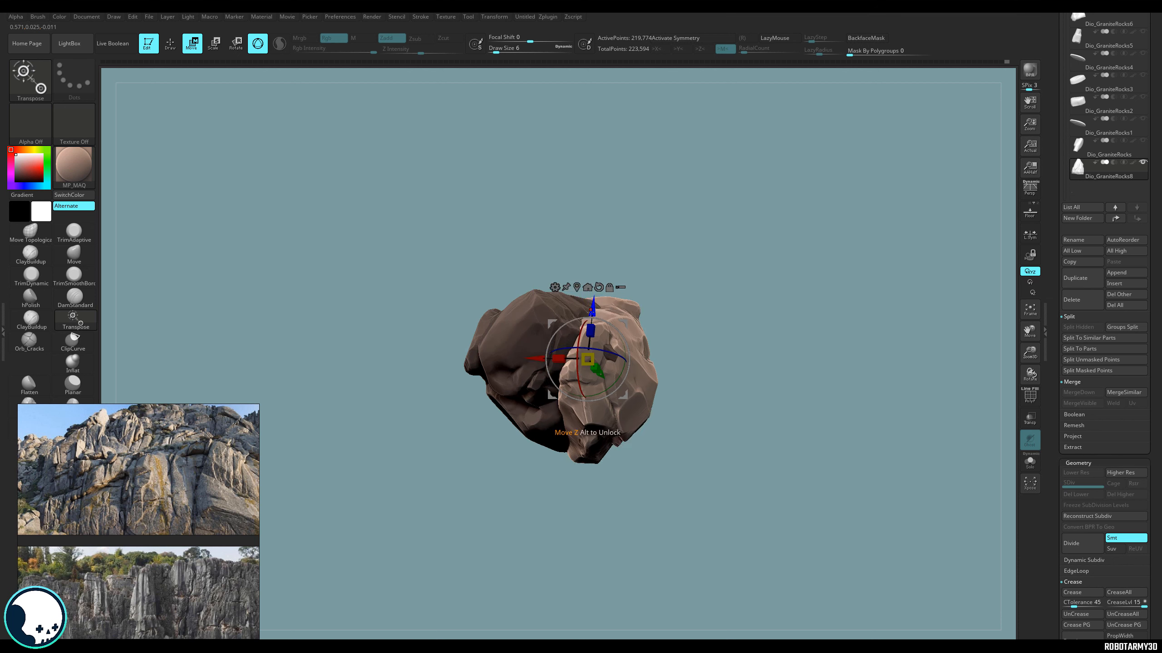
pyautogui.moveTo(587, 315); pyautogui.dragTo(608, 339, button='right')
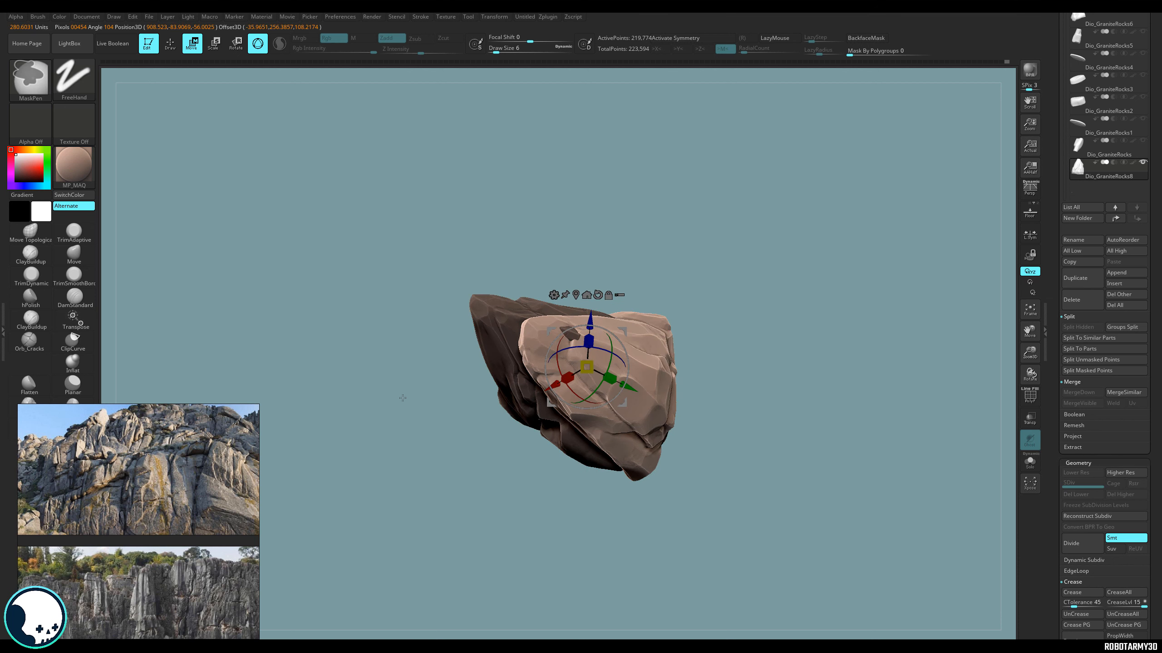
# Clip the outer side of the copied rock with straight ClipCurve cuts.
pyautogui.keyDown('ctrl'); pyautogui.keyDown('shift'); pyautogui.moveTo(396, 283); pyautogui.dragTo(597, 346); pyautogui.keyUp('shift'); pyautogui.keyUp('ctrl')
pyautogui.keyDown('ctrl'); pyautogui.keyDown('shift'); pyautogui.moveTo(689, 365); pyautogui.dragTo(716, 368); pyautogui.keyUp('shift'); pyautogui.keyUp('ctrl')
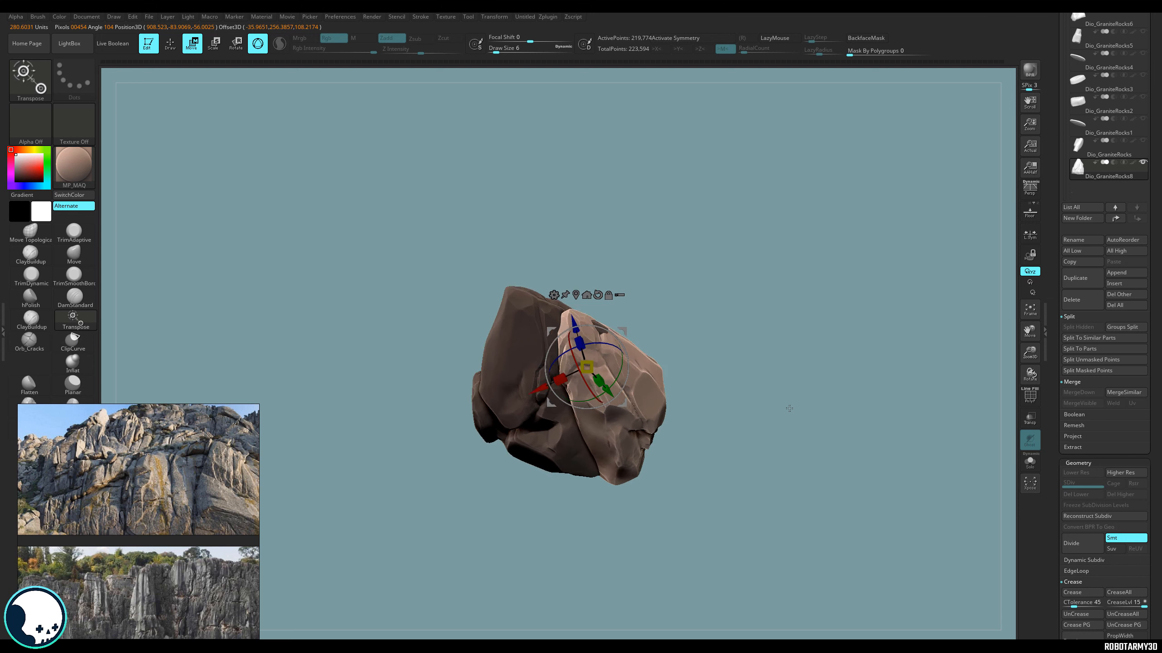
pyautogui.keyDown('ctrl'); pyautogui.keyDown('shift'); pyautogui.moveTo(508, 256); pyautogui.dragTo(590, 323); pyautogui.keyUp('shift'); pyautogui.keyUp('ctrl')
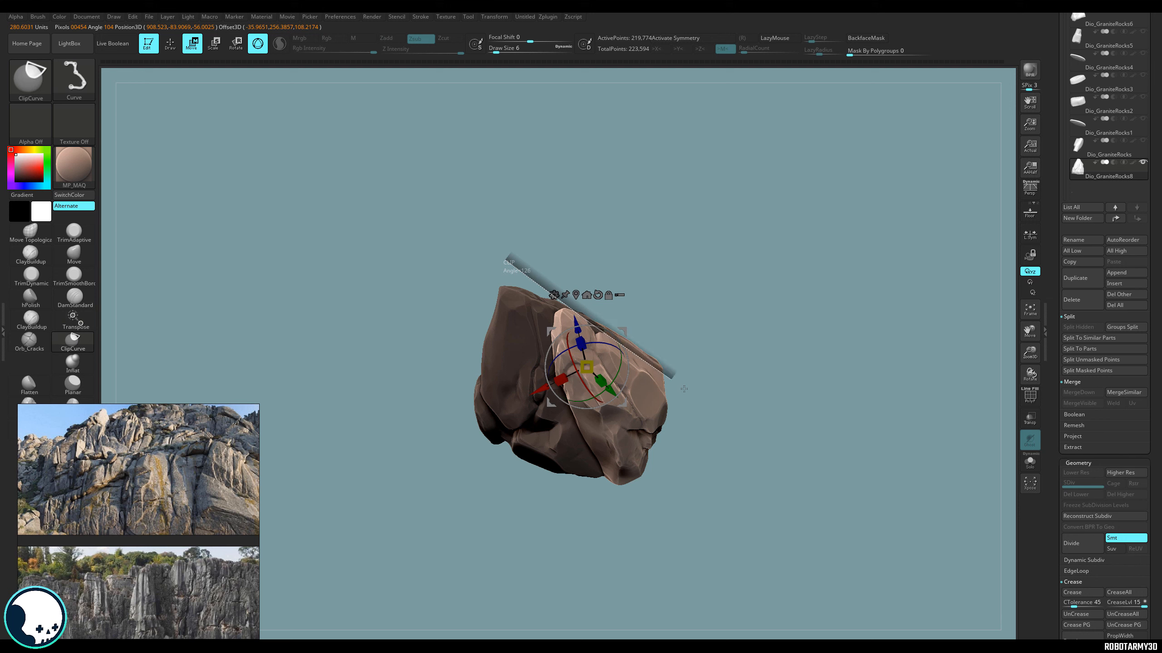
pyautogui.keyDown('ctrl'); pyautogui.keyDown('shift'); pyautogui.moveTo(684, 388); pyautogui.dragTo(705, 408); pyautogui.keyUp('shift'); pyautogui.keyUp('ctrl')
# Reset the masking so that the original rock is masked and only the copy stays editable.
pyautogui.moveTo(706, 408)
pyautogui.mouseDown()
pyautogui.moveTo(697, 376)
pyautogui.moveTo(713, 461)
pyautogui.moveTo(542, 482)
pyautogui.moveTo(537, 513)
pyautogui.mouseUp()
pyautogui.keyDown('ctrl'); pyautogui.click(524, 357); pyautogui.keyUp('ctrl')
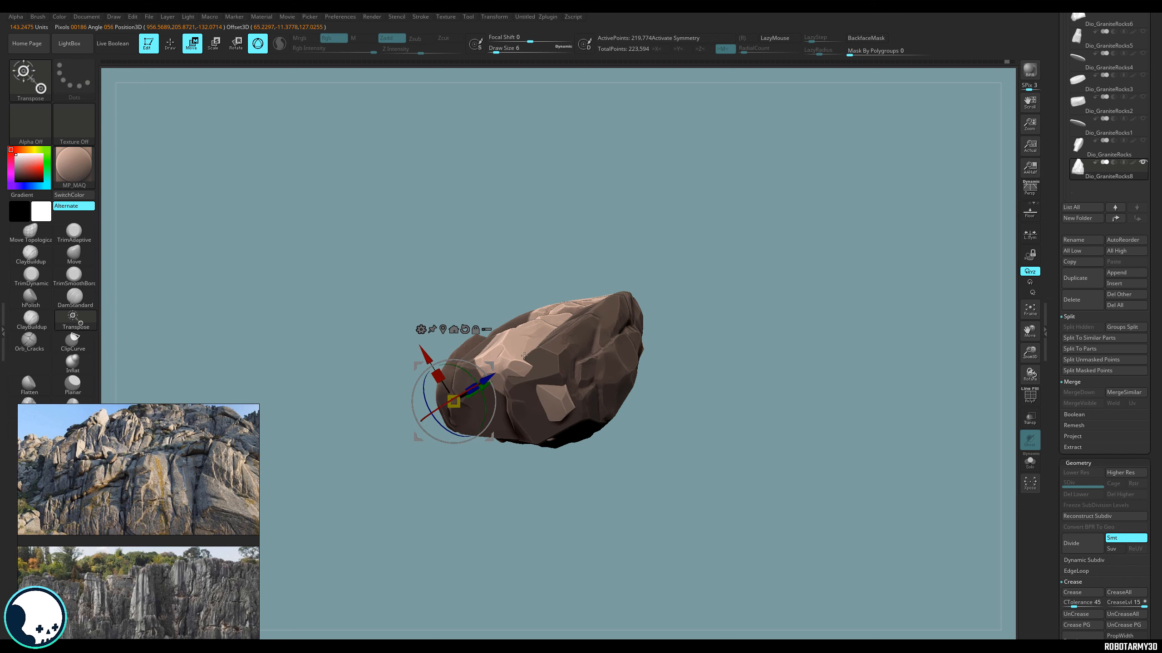
pyautogui.keyDown('ctrl'); pyautogui.click(590, 362); pyautogui.keyUp('ctrl')
pyautogui.moveTo(742, 348); pyautogui.dragTo(787, 325)
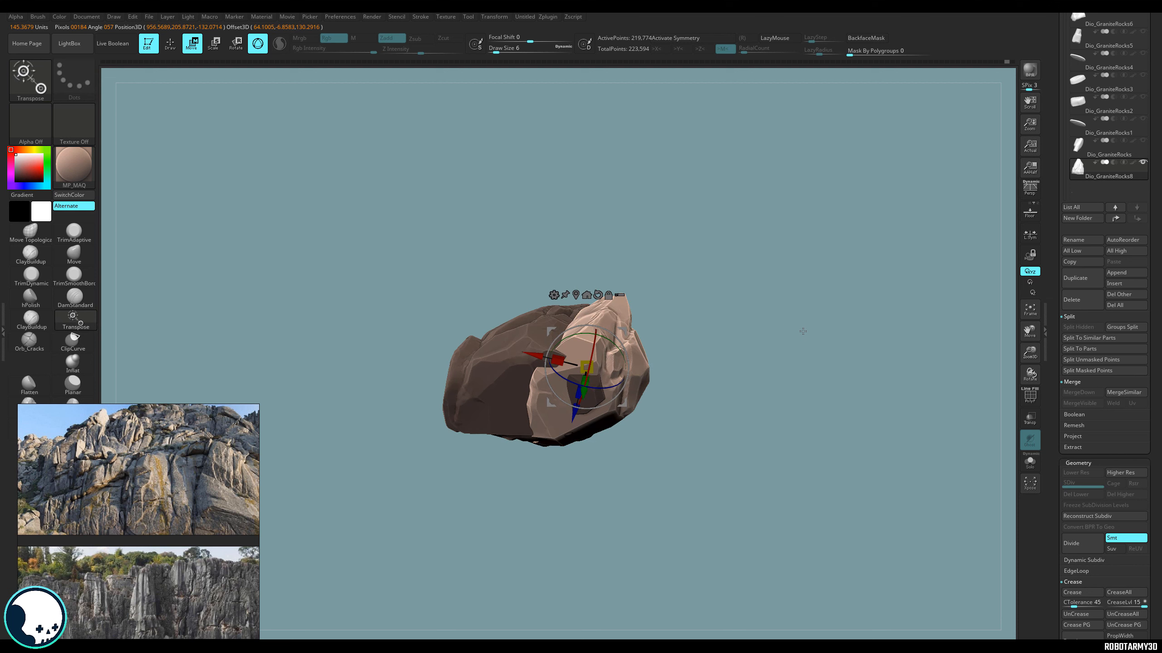
pyautogui.moveTo(636, 268); pyautogui.dragTo(678, 264)
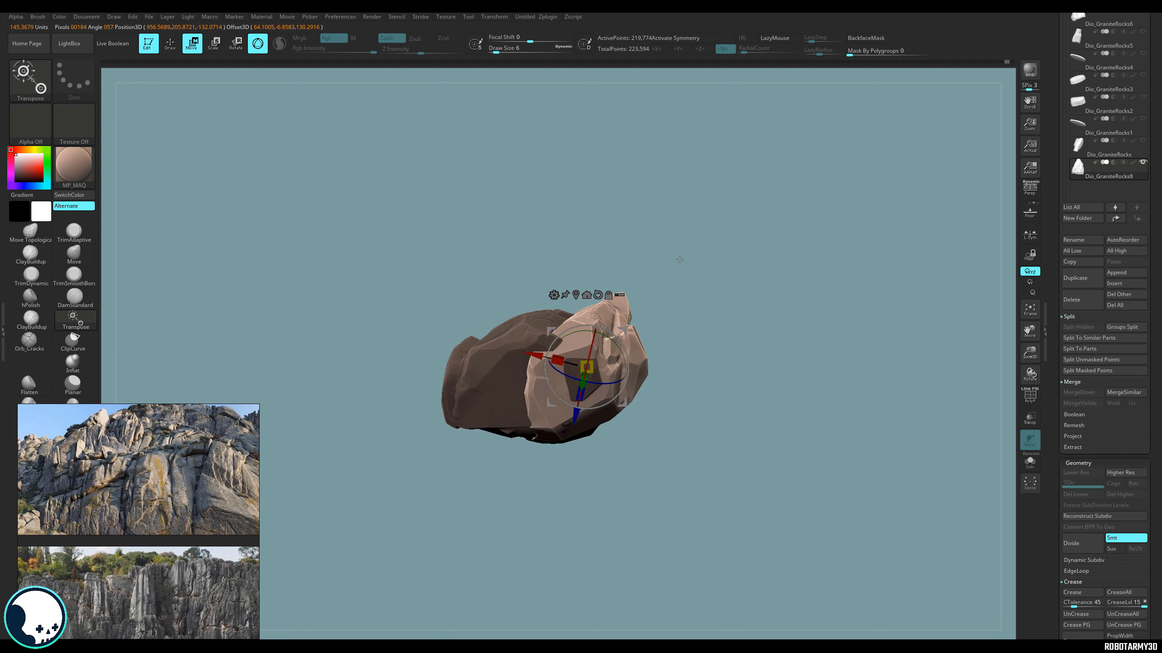
# Slice flat planes into the copy's underside and outer edge with further straight ClipCurve cuts.
pyautogui.moveTo(396, 380)
pyautogui.keyDown('ctrl'); pyautogui.keyDown('shift'); pyautogui.mouseDown()
pyautogui.moveTo(565, 330)
pyautogui.moveTo(604, 296)
pyautogui.mouseUp(); pyautogui.keyUp('shift'); pyautogui.keyUp('ctrl')
pyautogui.moveTo(728, 265)
pyautogui.mouseDown()
pyautogui.moveTo(737, 339)
pyautogui.moveTo(753, 358)
pyautogui.moveTo(677, 389)
pyautogui.mouseUp()
pyautogui.keyDown('ctrl'); pyautogui.keyDown('shift'); pyautogui.moveTo(619, 492); pyautogui.dragTo(570, 447); pyautogui.keyUp('shift'); pyautogui.keyUp('ctrl')
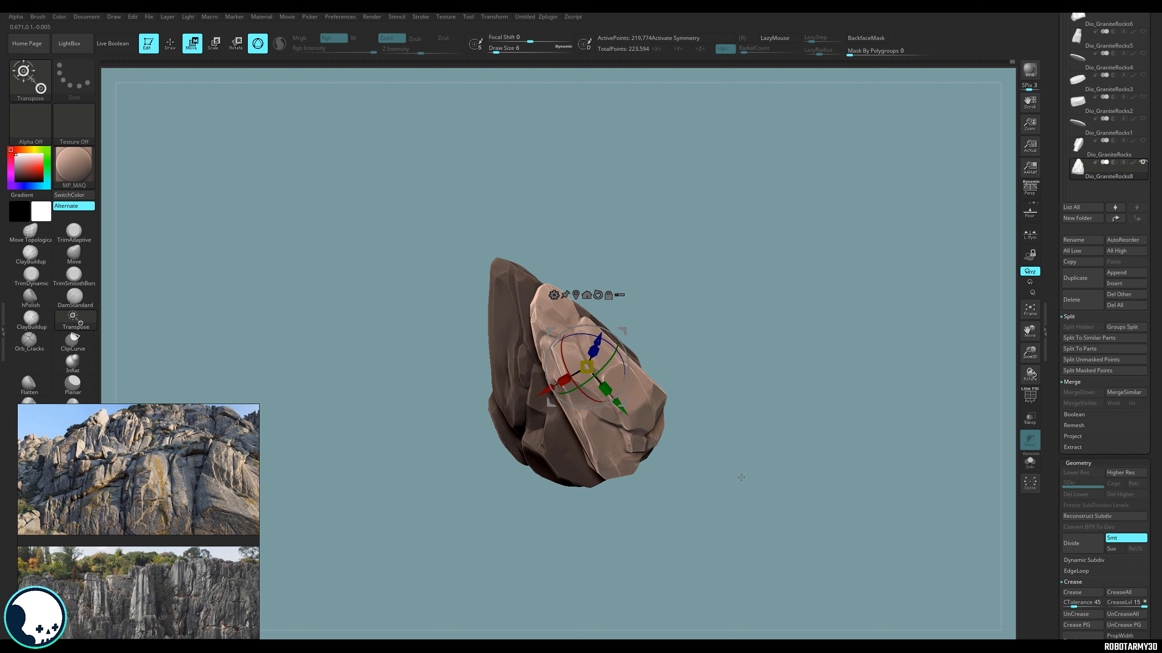
pyautogui.moveTo(741, 476)
pyautogui.mouseDown()
pyautogui.moveTo(778, 423)
pyautogui.moveTo(734, 467)
pyautogui.moveTo(729, 403)
pyautogui.moveTo(786, 401)
pyautogui.moveTo(772, 418)
pyautogui.moveTo(789, 428)
pyautogui.moveTo(815, 417)
pyautogui.mouseUp()
pyautogui.moveTo(712, 313); pyautogui.dragTo(662, 275)
pyautogui.moveTo(608, 234)
pyautogui.keyDown('ctrl'); pyautogui.keyDown('shift'); pyautogui.mouseDown()
pyautogui.moveTo(608, 362)
pyautogui.moveTo(631, 427)
pyautogui.mouseUp(); pyautogui.keyUp('shift'); pyautogui.keyUp('ctrl')
pyautogui.moveTo(686, 467)
pyautogui.keyDown('ctrl'); pyautogui.keyDown('shift'); pyautogui.mouseDown()
pyautogui.moveTo(734, 482)
pyautogui.moveTo(688, 397)
pyautogui.moveTo(705, 384)
pyautogui.moveTo(692, 337)
pyautogui.moveTo(639, 413)
pyautogui.mouseUp(); pyautogui.keyUp('shift'); pyautogui.keyUp('ctrl')
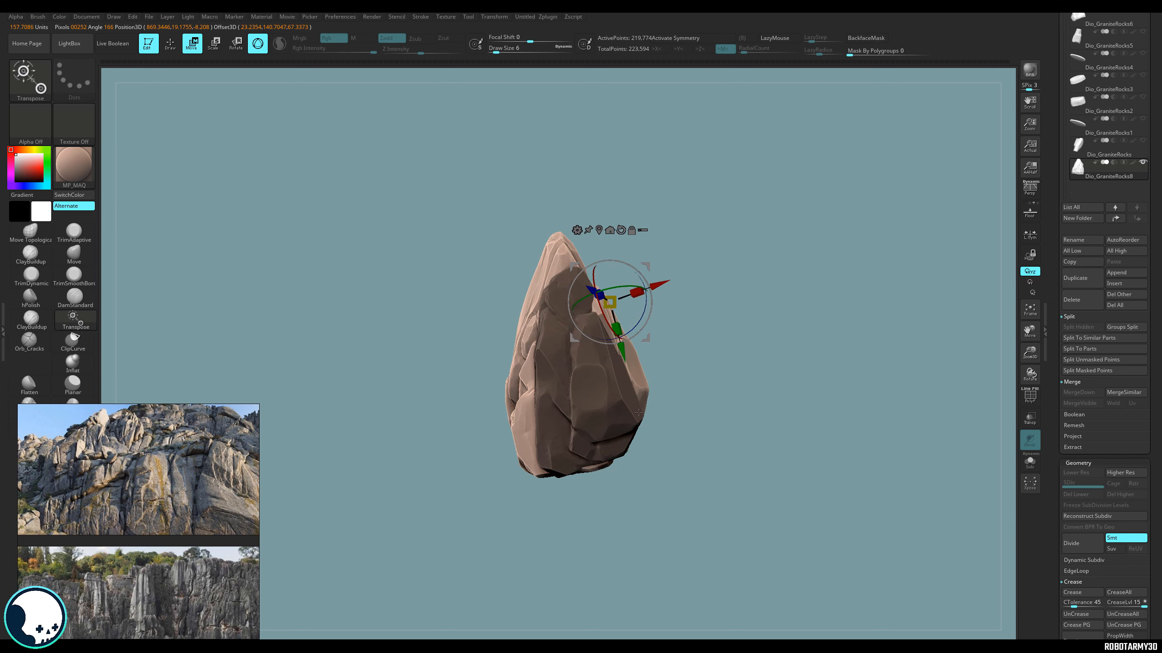
# Restore the mask on the original rock and clip the copy's outer side along a steep straight line.
pyautogui.keyDown('ctrl'); pyautogui.click(639, 412); pyautogui.keyUp('ctrl')
pyautogui.keyDown('ctrl'); pyautogui.keyDown('shift'); pyautogui.moveTo(612, 240); pyautogui.dragTo(634, 404); pyautogui.keyUp('shift'); pyautogui.keyUp('ctrl')
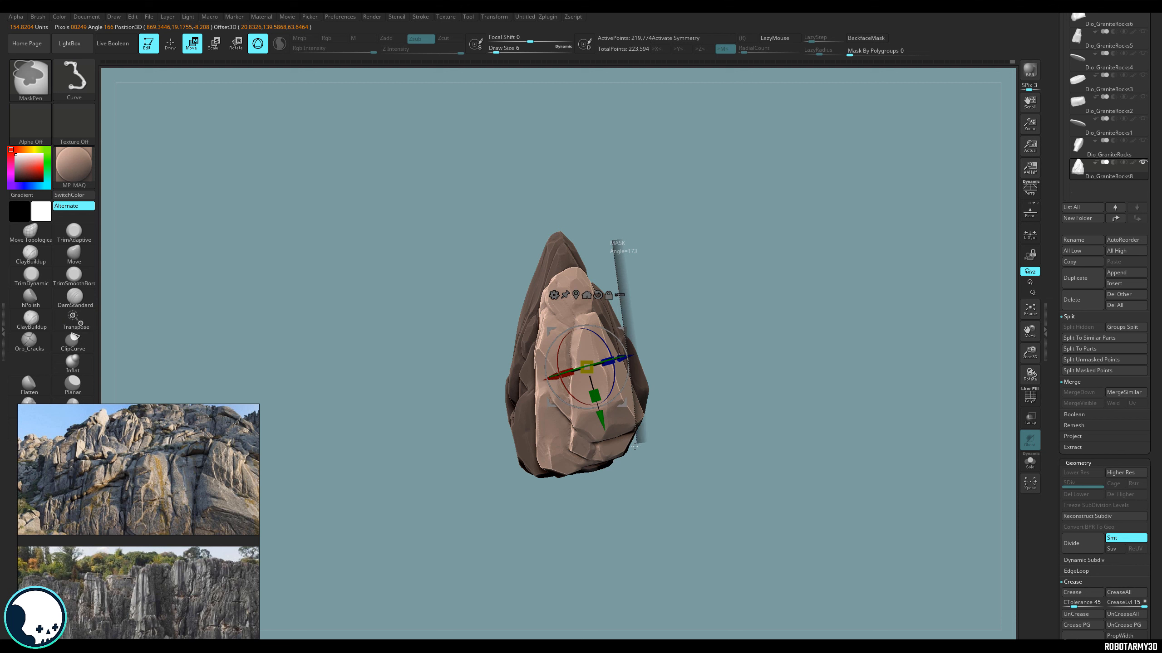
pyautogui.keyDown('ctrl'); pyautogui.moveTo(622, 469); pyautogui.dragTo(623, 469); pyautogui.keyUp('ctrl')
pyautogui.moveTo(665, 512); pyautogui.dragTo(777, 512)
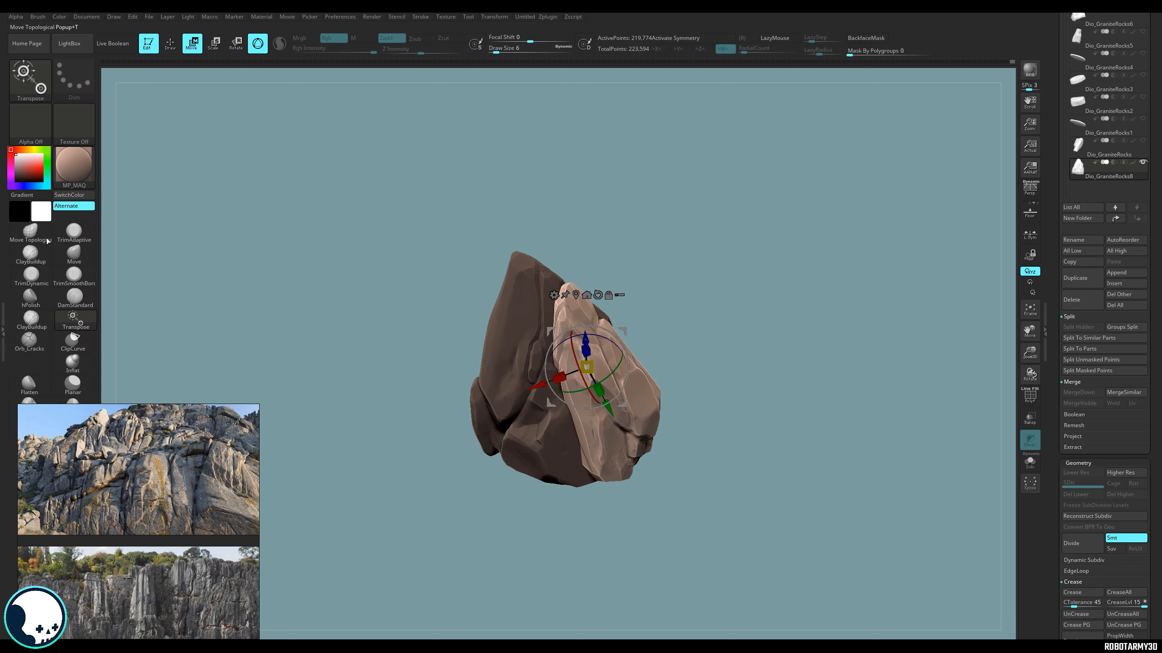
# Reshape the copied rock with the Move Topological brush at draw size 29, pushing its edges toward the masked original rock.
pyautogui.click(30, 233)
pyautogui.moveTo(498, 48); pyautogui.dragTo(505, 48)
pyautogui.moveTo(392, 181); pyautogui.dragTo(384, 201)
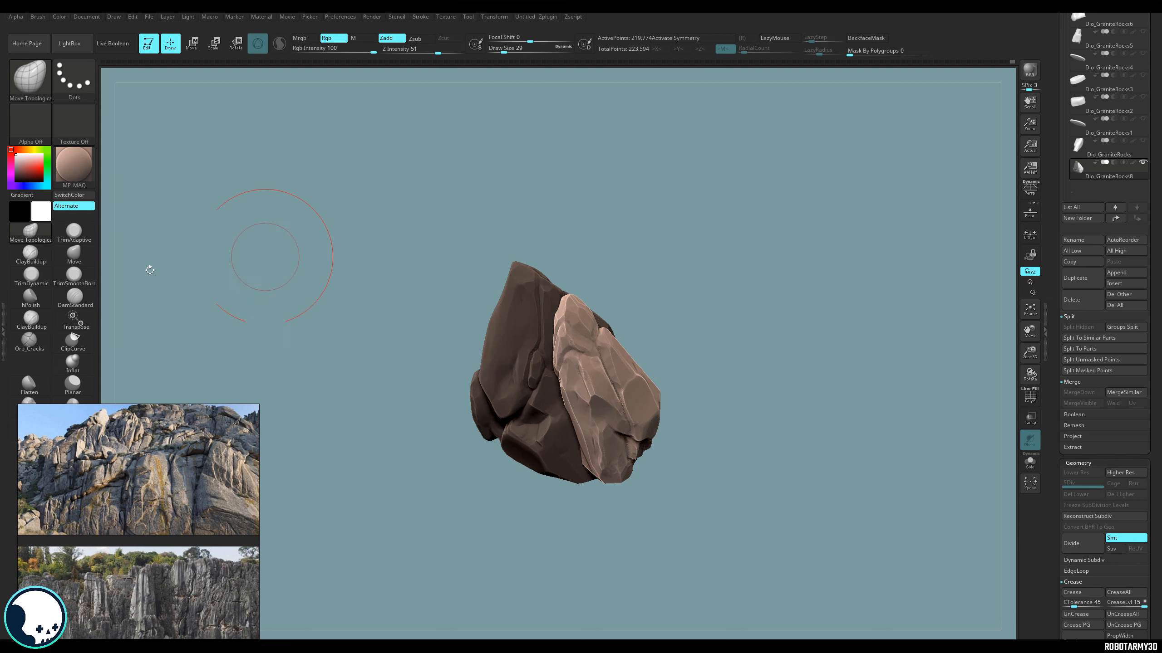
pyautogui.moveTo(678, 318); pyautogui.dragTo(665, 345)
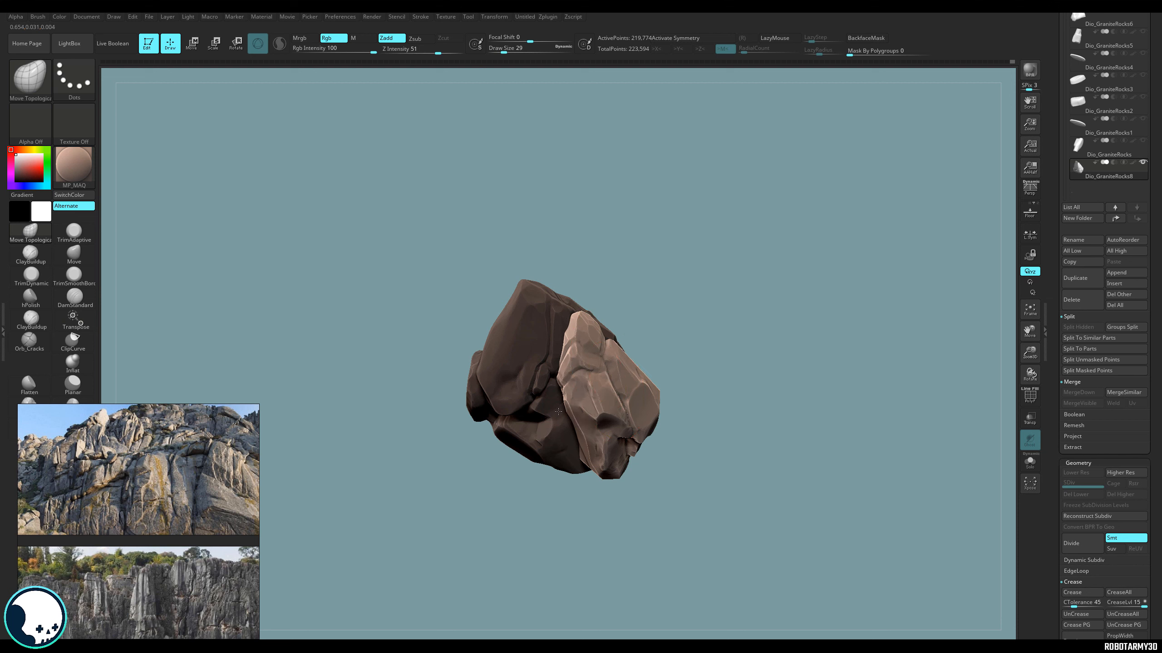
pyautogui.moveTo(577, 488); pyautogui.dragTo(559, 438)
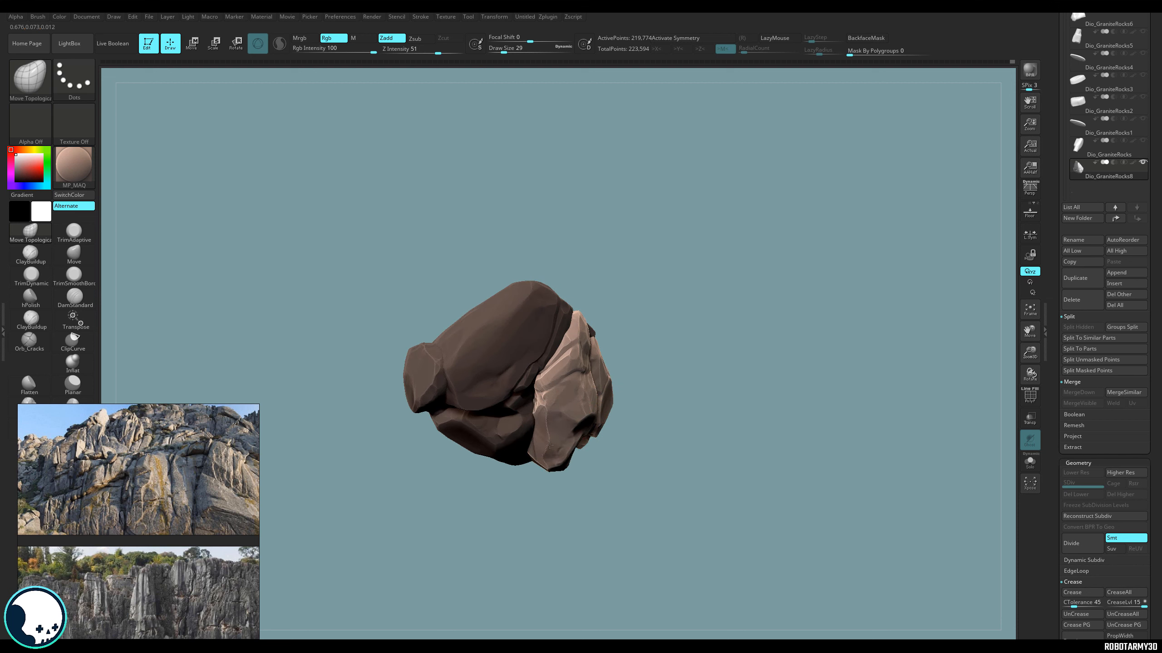
pyautogui.moveTo(541, 482); pyautogui.dragTo(561, 418)
pyautogui.moveTo(554, 372); pyautogui.dragTo(575, 373, button='right')
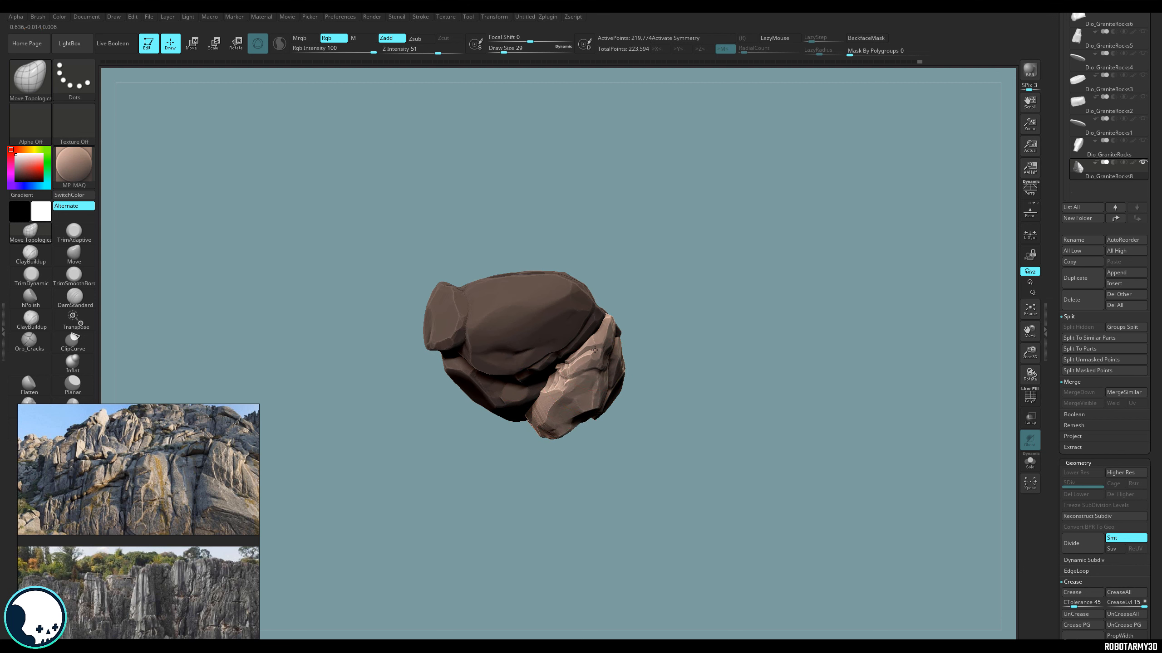
pyautogui.moveTo(665, 338)
pyautogui.mouseDown()
pyautogui.moveTo(579, 363)
pyautogui.moveTo(679, 435)
pyautogui.moveTo(578, 382)
pyautogui.mouseUp()
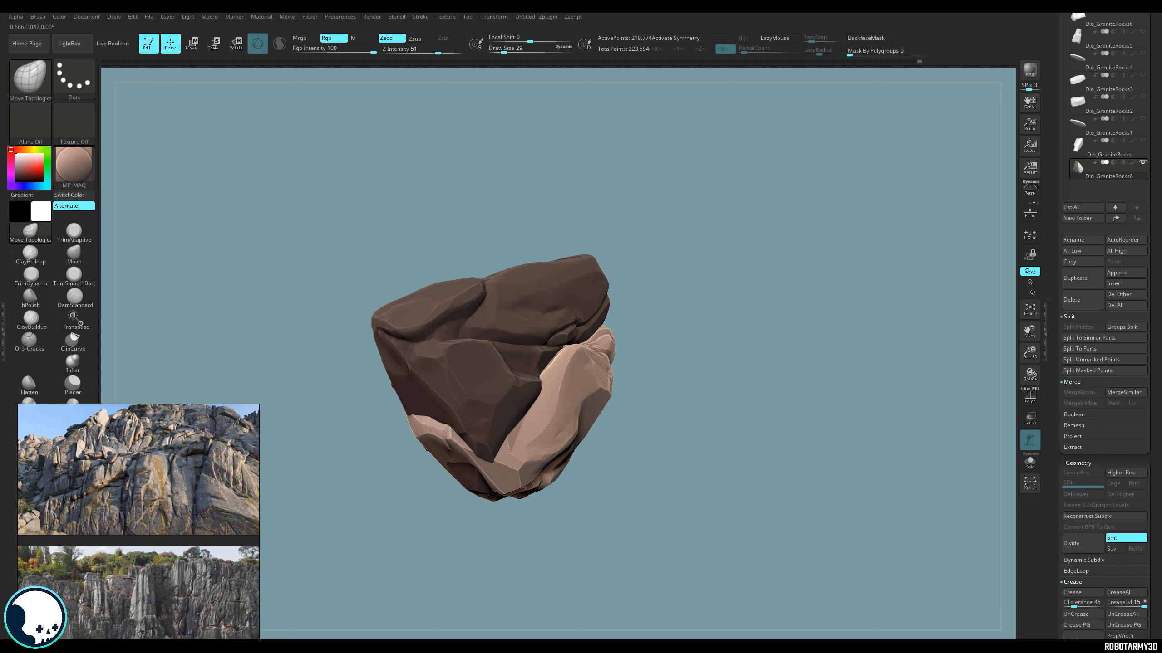
pyautogui.moveTo(576, 321)
pyautogui.mouseDown()
pyautogui.moveTo(570, 365)
pyautogui.moveTo(643, 423)
pyautogui.moveTo(562, 364)
pyautogui.mouseUp()
pyautogui.moveTo(552, 410); pyautogui.dragTo(540, 381)
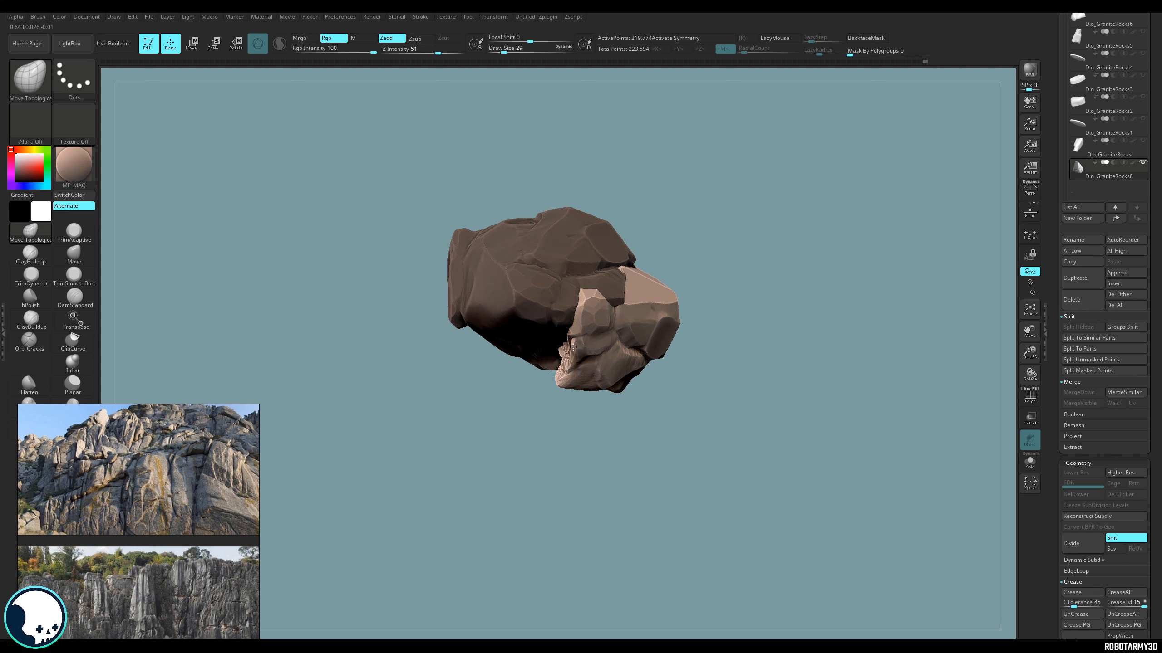
pyautogui.moveTo(550, 430)
pyautogui.mouseDown()
pyautogui.moveTo(546, 446)
pyautogui.moveTo(581, 389)
pyautogui.moveTo(557, 339)
pyautogui.moveTo(700, 350)
pyautogui.moveTo(721, 332)
pyautogui.moveTo(581, 329)
pyautogui.moveTo(773, 340)
pyautogui.moveTo(705, 459)
pyautogui.moveTo(680, 428)
pyautogui.moveTo(693, 437)
pyautogui.moveTo(672, 433)
pyautogui.mouseUp()
# Refine the copied rock's front edge, back and underside with the Move Topological brush so it sits against the original rock.
pyautogui.press('ctrl')
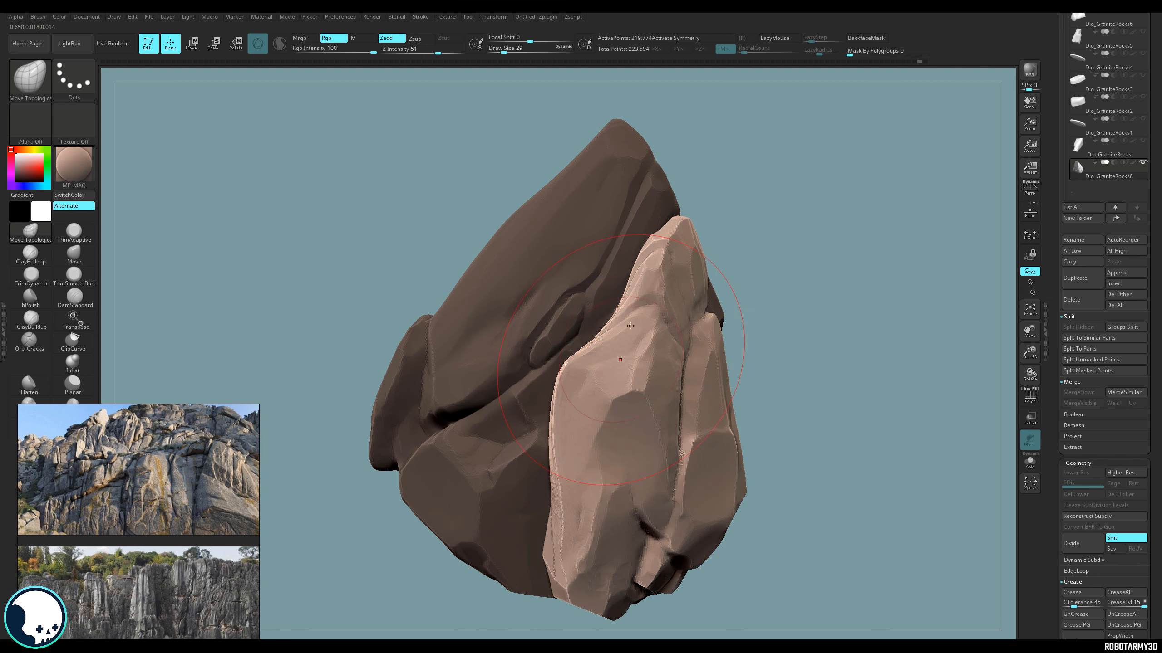
pyautogui.press('ctrl')
pyautogui.moveTo(754, 399)
pyautogui.mouseDown()
pyautogui.moveTo(704, 403)
pyautogui.moveTo(526, 462)
pyautogui.mouseUp()
pyautogui.moveTo(519, 531)
pyautogui.mouseDown()
pyautogui.moveTo(549, 489)
pyautogui.moveTo(621, 472)
pyautogui.mouseUp()
pyautogui.moveTo(726, 511)
pyautogui.mouseDown()
pyautogui.moveTo(777, 508)
pyautogui.moveTo(799, 466)
pyautogui.moveTo(791, 430)
pyautogui.moveTo(732, 412)
pyautogui.mouseUp()
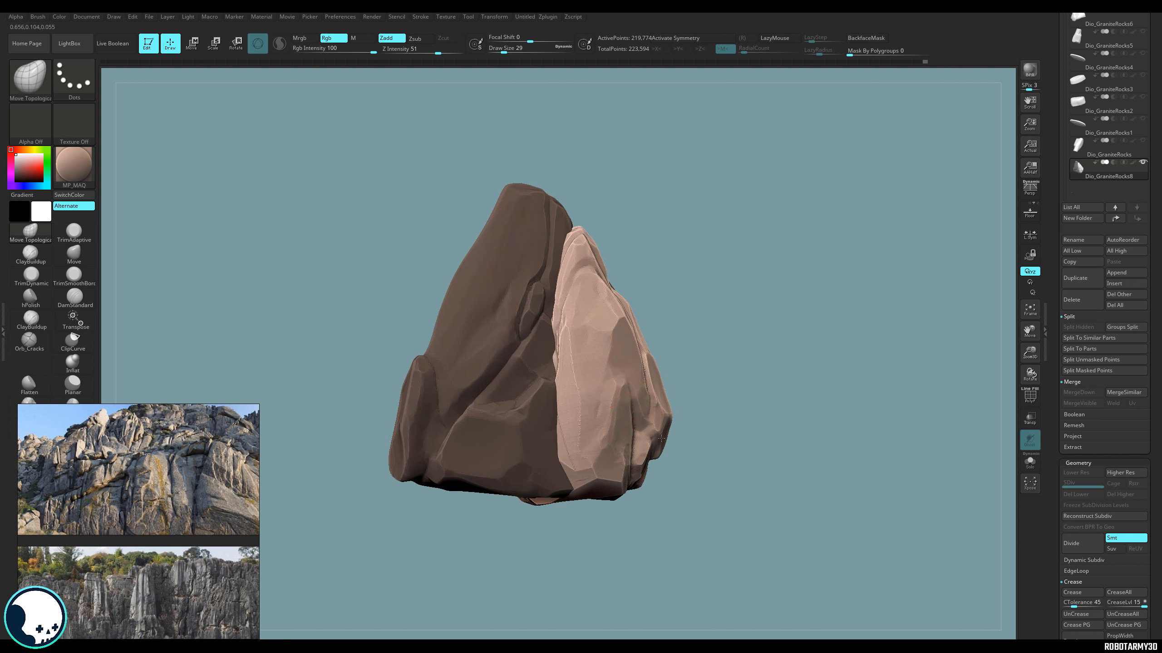
pyautogui.moveTo(533, 494)
pyautogui.mouseDown()
pyautogui.moveTo(531, 526)
pyautogui.moveTo(599, 457)
pyautogui.moveTo(634, 300)
pyautogui.mouseUp()
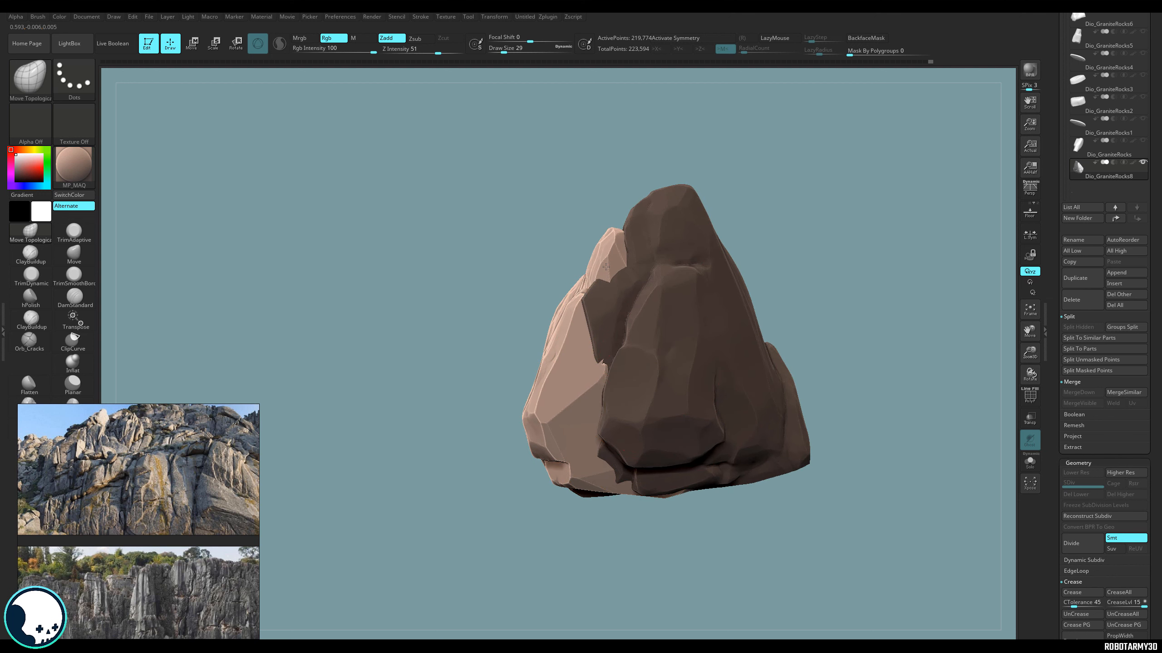
pyautogui.moveTo(530, 503); pyautogui.dragTo(572, 421)
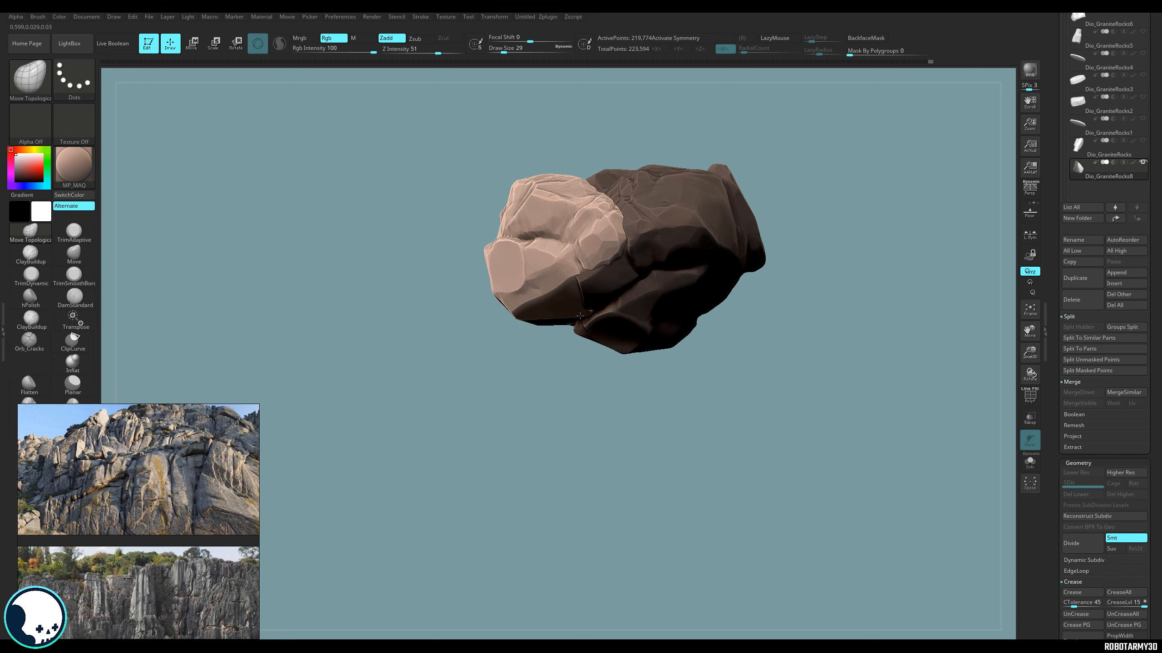
pyautogui.moveTo(552, 429); pyautogui.dragTo(594, 366)
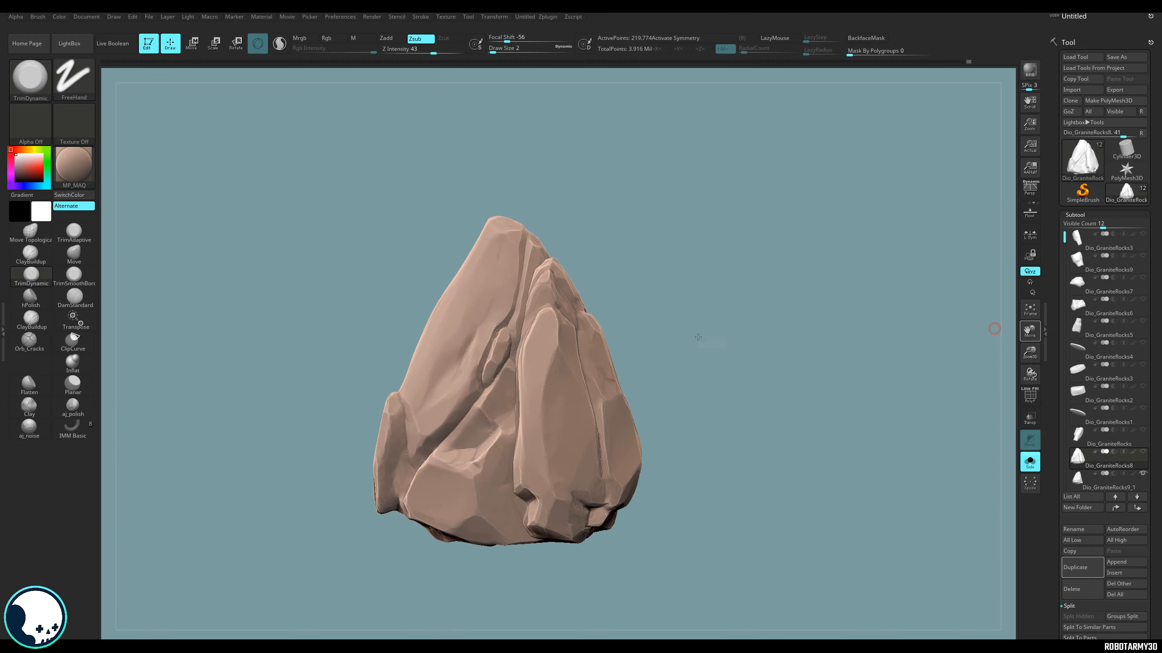
# Duplicate the combined rock subtool.
pyautogui.moveTo(698, 338); pyautogui.dragTo(724, 355)
pyautogui.keyDown('alt'); pyautogui.moveTo(791, 387); pyautogui.dragTo(787, 358); pyautogui.keyUp('alt')
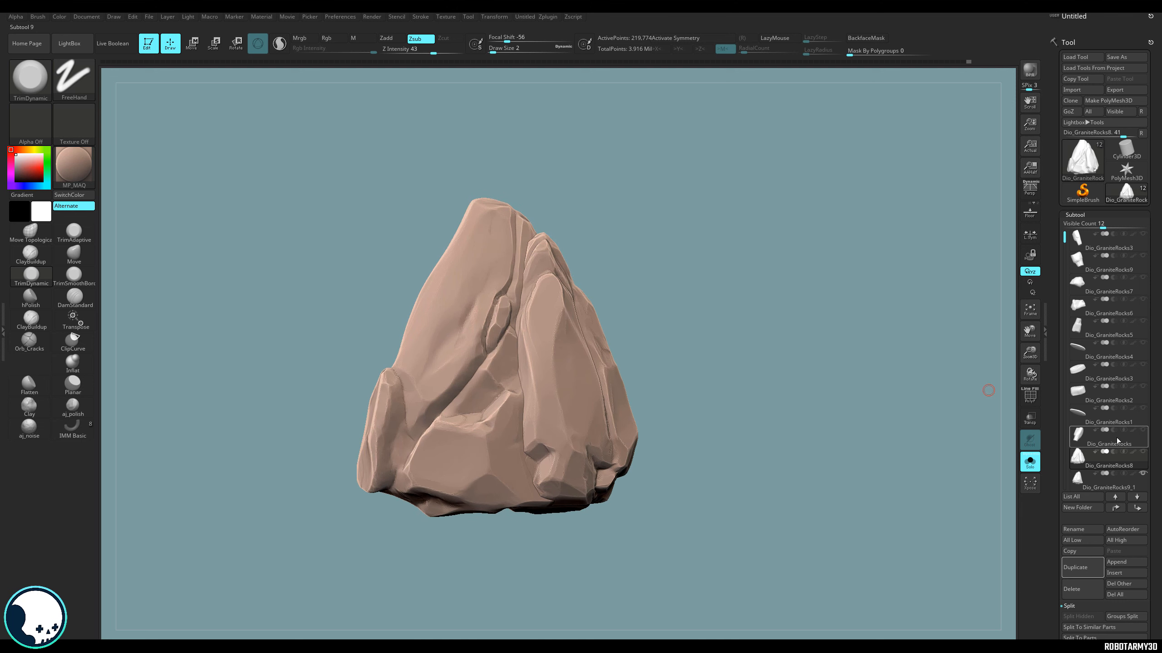
pyautogui.moveTo(1157, 357); pyautogui.dragTo(1146, 319)
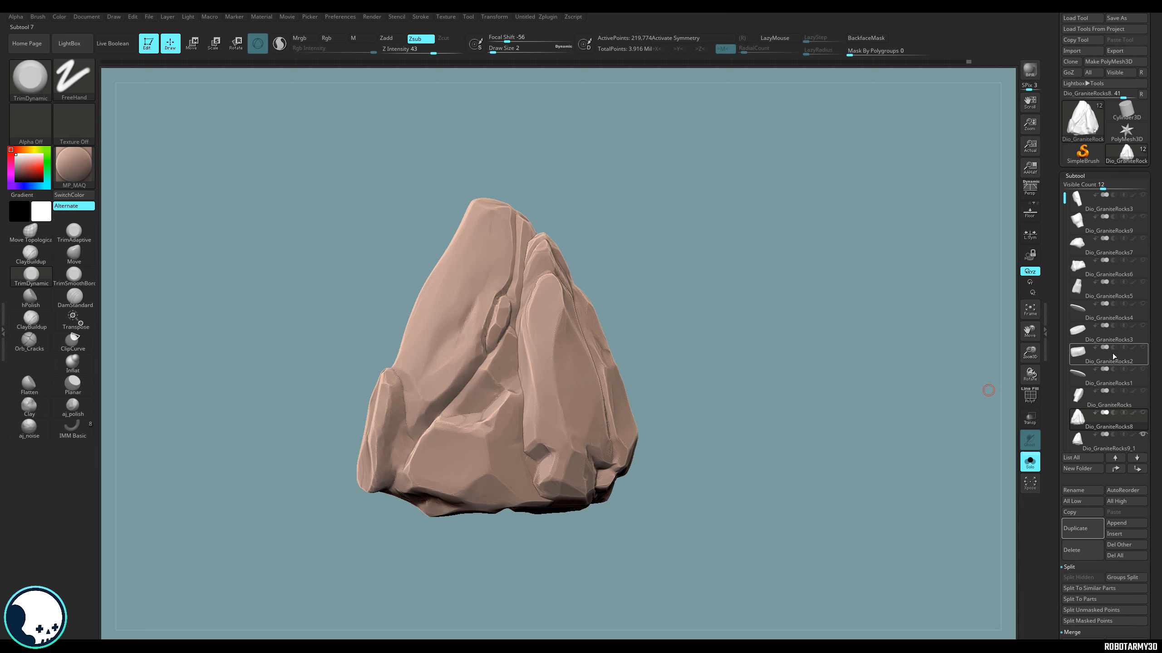
pyautogui.click(1081, 531)
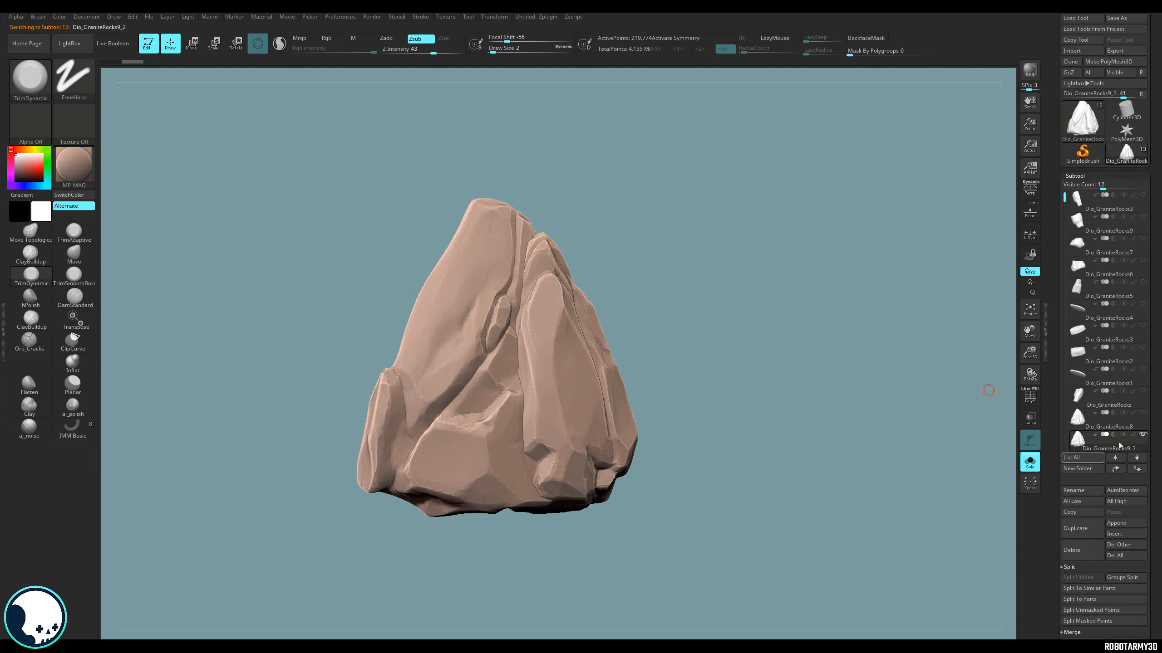
# Remesh the duplicated rock with DynaMesh at resolution 3512 to fuse its overlapping pieces.
pyautogui.moveTo(1149, 440); pyautogui.dragTo(1143, 356)
pyautogui.moveTo(823, 399); pyautogui.dragTo(838, 407)
pyautogui.moveTo(1156, 547); pyautogui.dragTo(1153, 439)
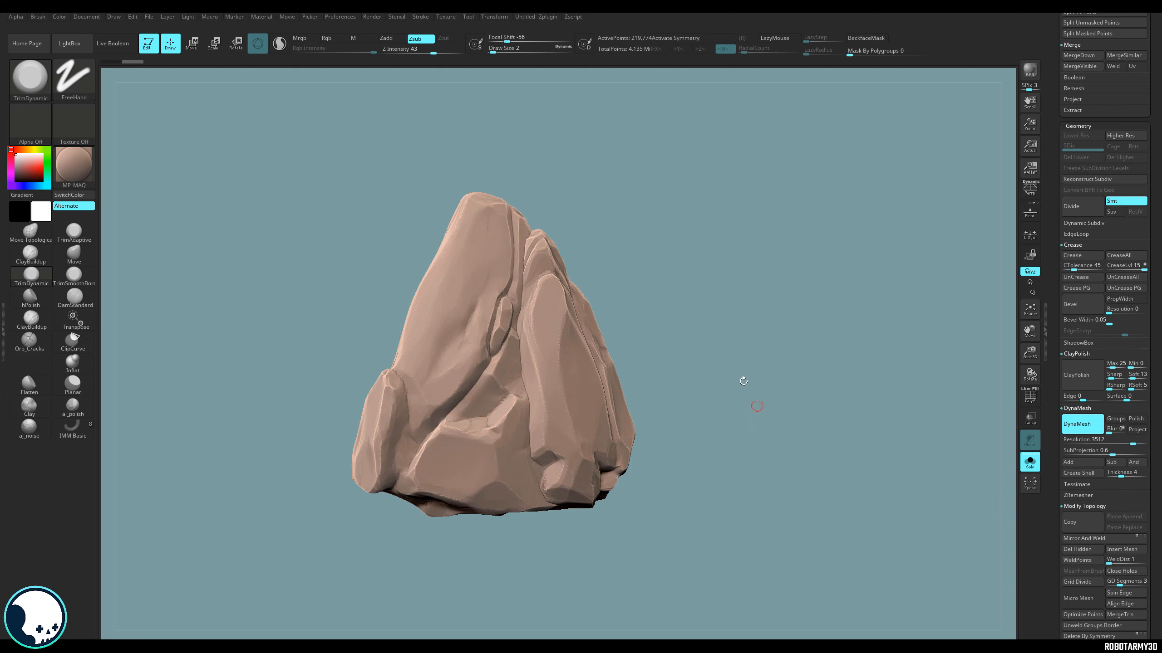
pyautogui.moveTo(743, 381); pyautogui.dragTo(689, 361)
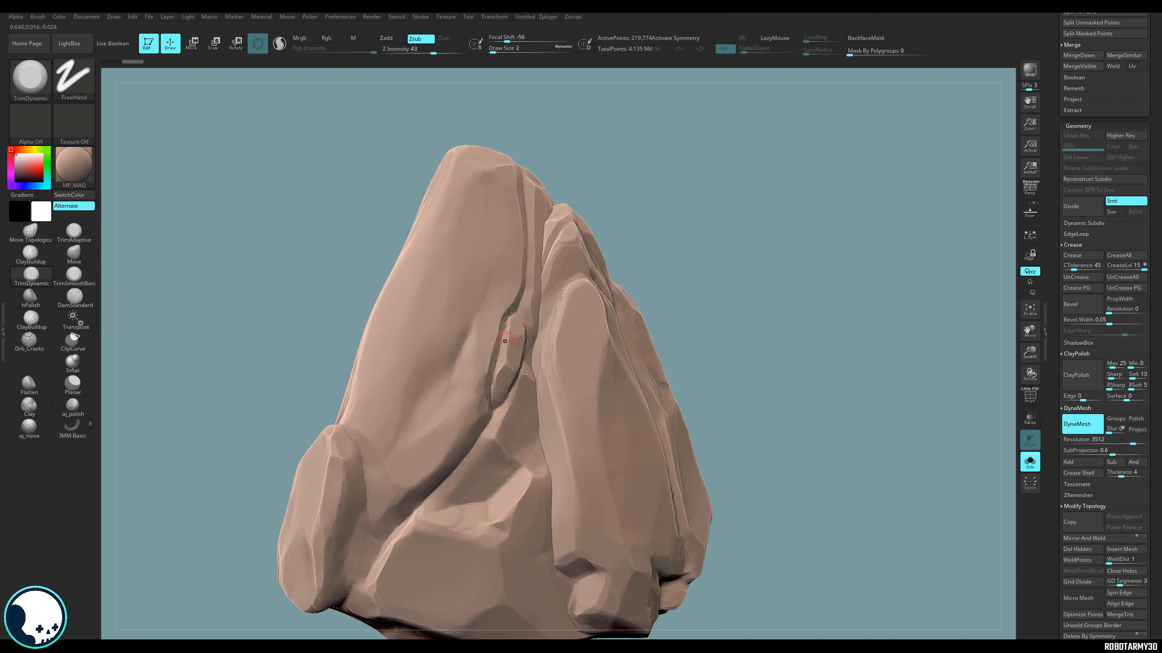
pyautogui.keyDown('alt'); pyautogui.moveTo(853, 419); pyautogui.dragTo(802, 367); pyautogui.keyUp('alt')
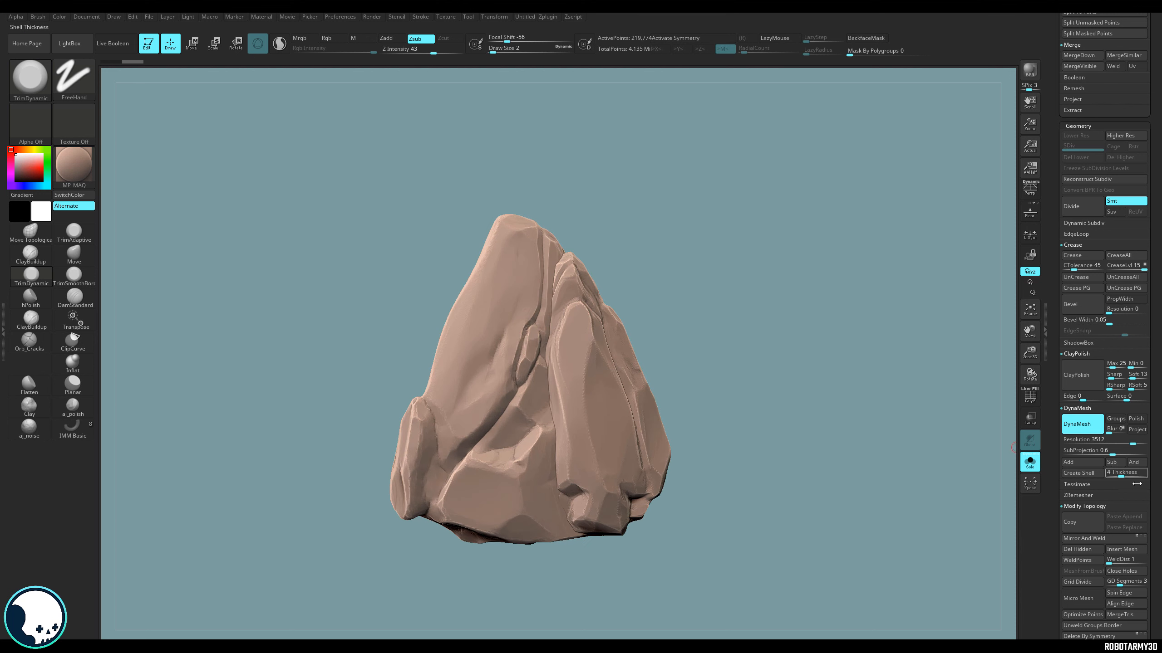
pyautogui.scroll(-1, 1148, 487)
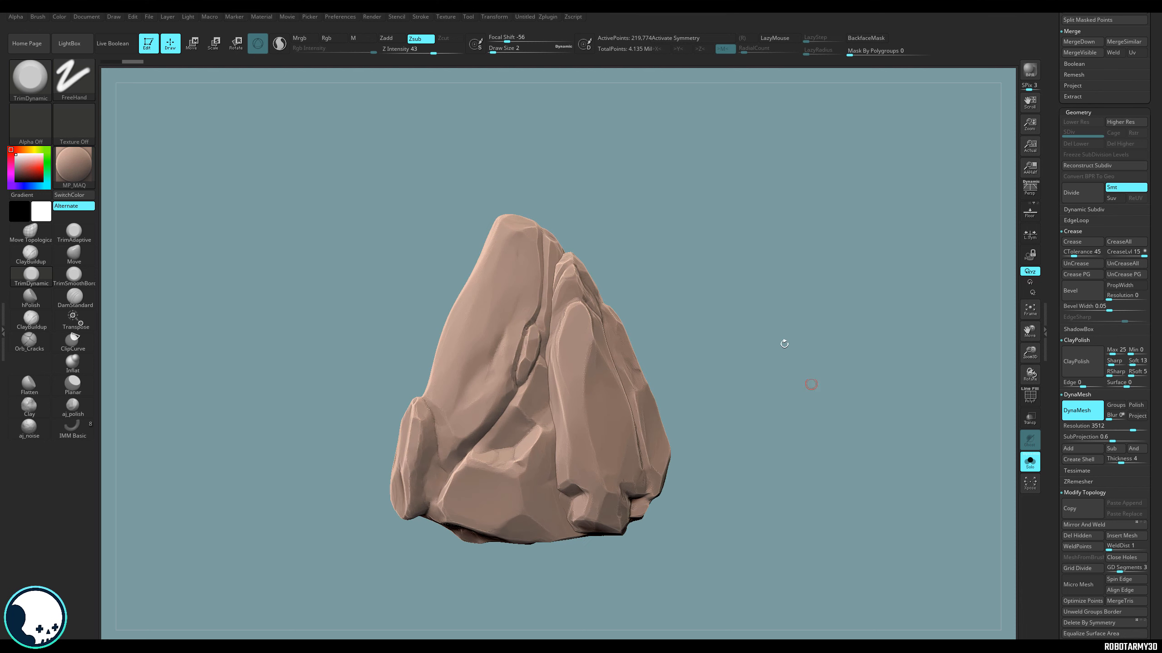
pyautogui.press('ctrl')
pyautogui.keyDown('ctrl'); pyautogui.moveTo(769, 327); pyautogui.dragTo(791, 357); pyautogui.keyUp('ctrl')
pyautogui.moveTo(829, 433); pyautogui.dragTo(672, 504)
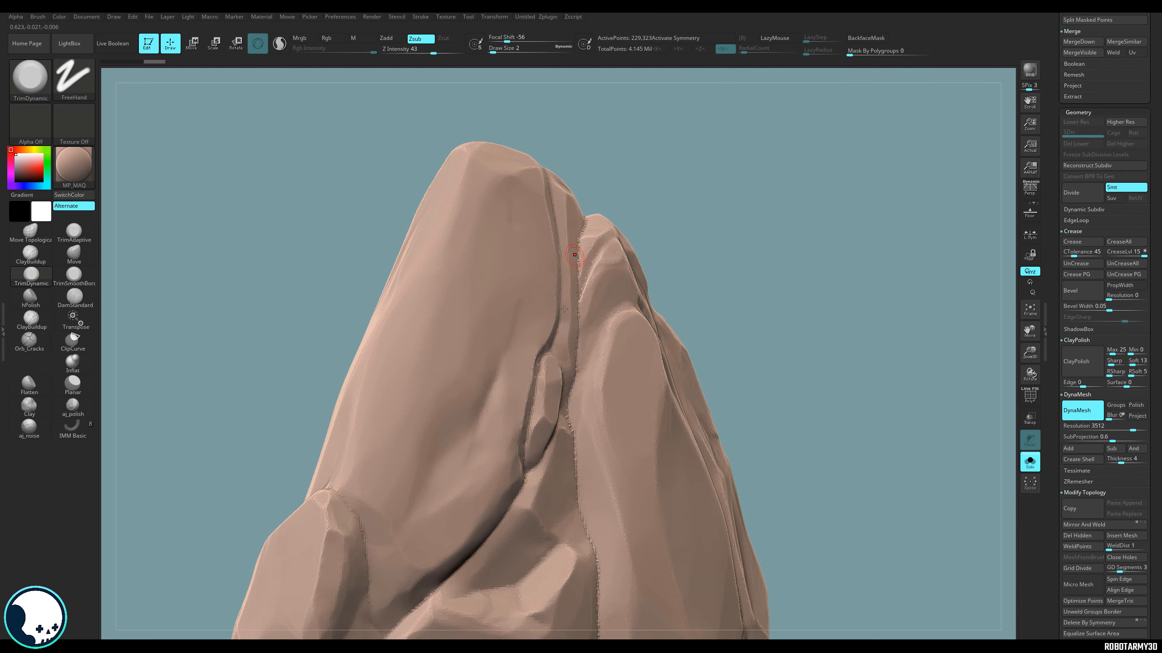
pyautogui.keyDown('alt'); pyautogui.moveTo(896, 437); pyautogui.dragTo(855, 340); pyautogui.keyUp('alt')
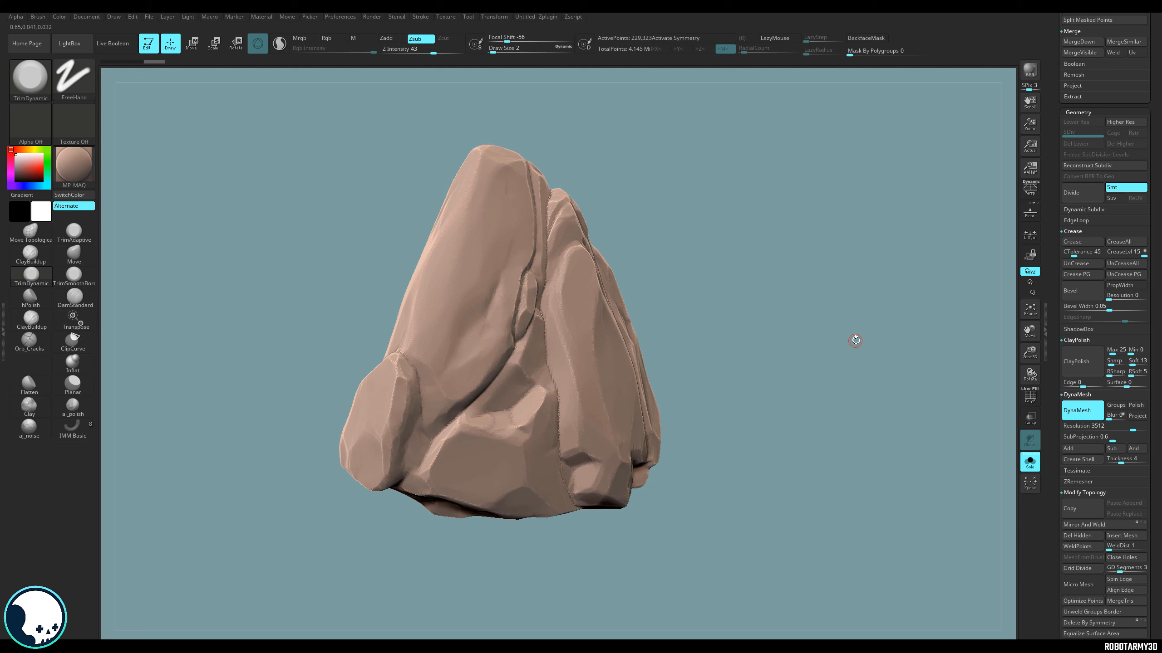
# Paint a mask along the crevices and seams around the whole rock with the MaskPen brush at draw size 3.
pyautogui.moveTo(635, 159); pyautogui.dragTo(537, 75)
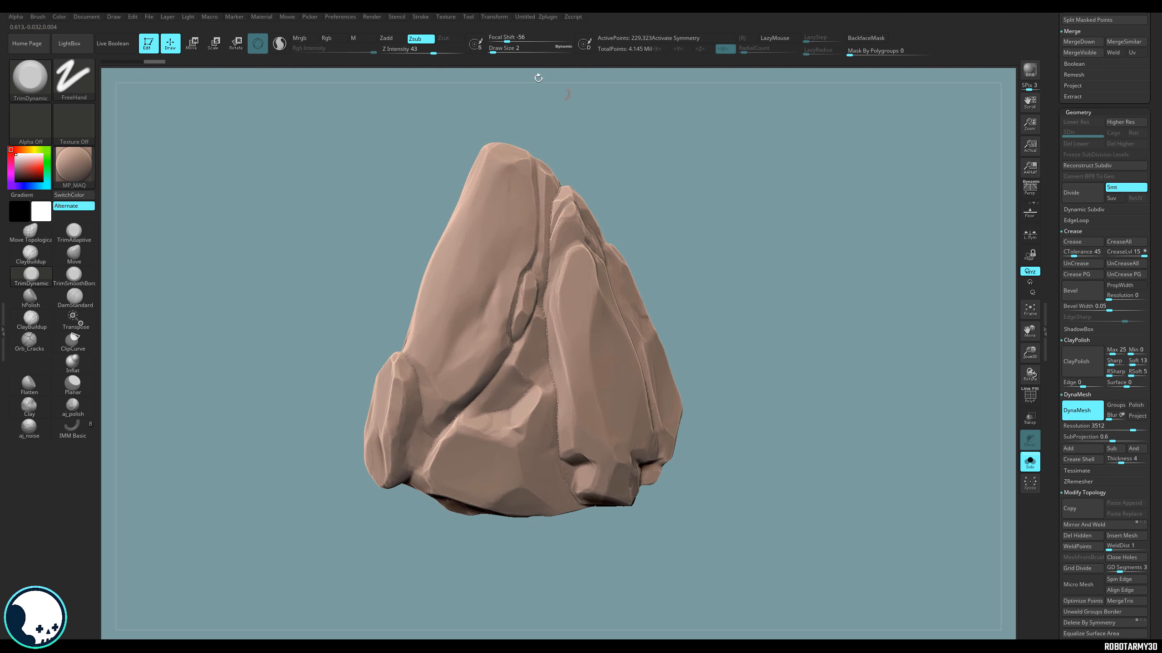
pyautogui.click(495, 49)
pyautogui.click(496, 50)
pyautogui.moveTo(641, 134)
pyautogui.mouseDown()
pyautogui.moveTo(570, 219)
pyautogui.moveTo(549, 274)
pyautogui.moveTo(544, 334)
pyautogui.moveTo(575, 478)
pyautogui.mouseUp()
pyautogui.press('ctrl')
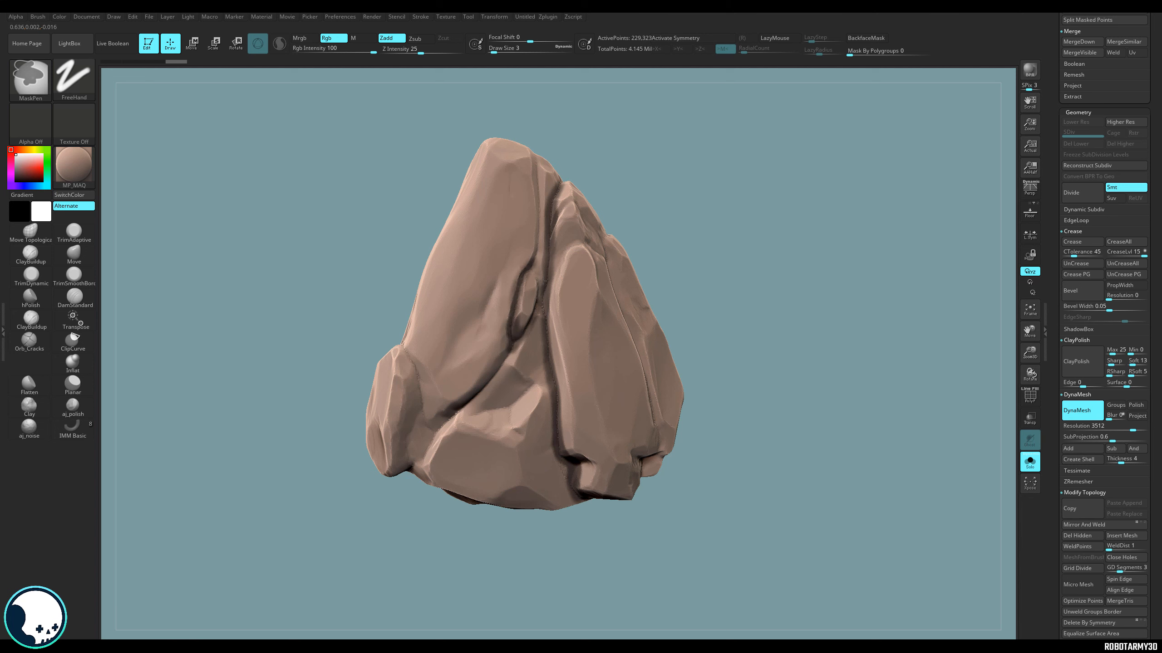
pyautogui.moveTo(544, 162); pyautogui.dragTo(465, 361)
pyautogui.moveTo(526, 393); pyautogui.dragTo(422, 396)
pyautogui.keyDown('ctrl'); pyautogui.moveTo(249, 286); pyautogui.dragTo(301, 373); pyautogui.keyUp('ctrl')
pyautogui.moveTo(280, 519); pyautogui.dragTo(192, 519)
pyautogui.keyDown('ctrl'); pyautogui.moveTo(187, 228); pyautogui.dragTo(293, 384); pyautogui.keyUp('ctrl')
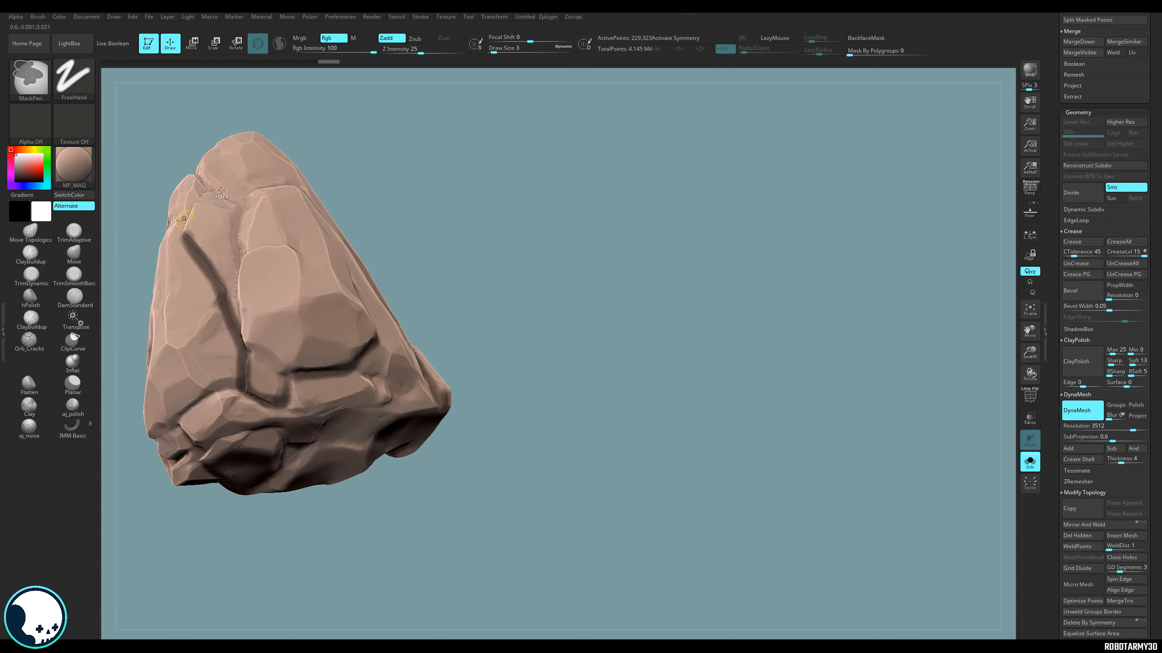
pyautogui.moveTo(366, 512)
pyautogui.mouseDown()
pyautogui.moveTo(452, 511)
pyautogui.moveTo(347, 511)
pyautogui.moveTo(504, 511)
pyautogui.moveTo(669, 462)
pyautogui.mouseUp()
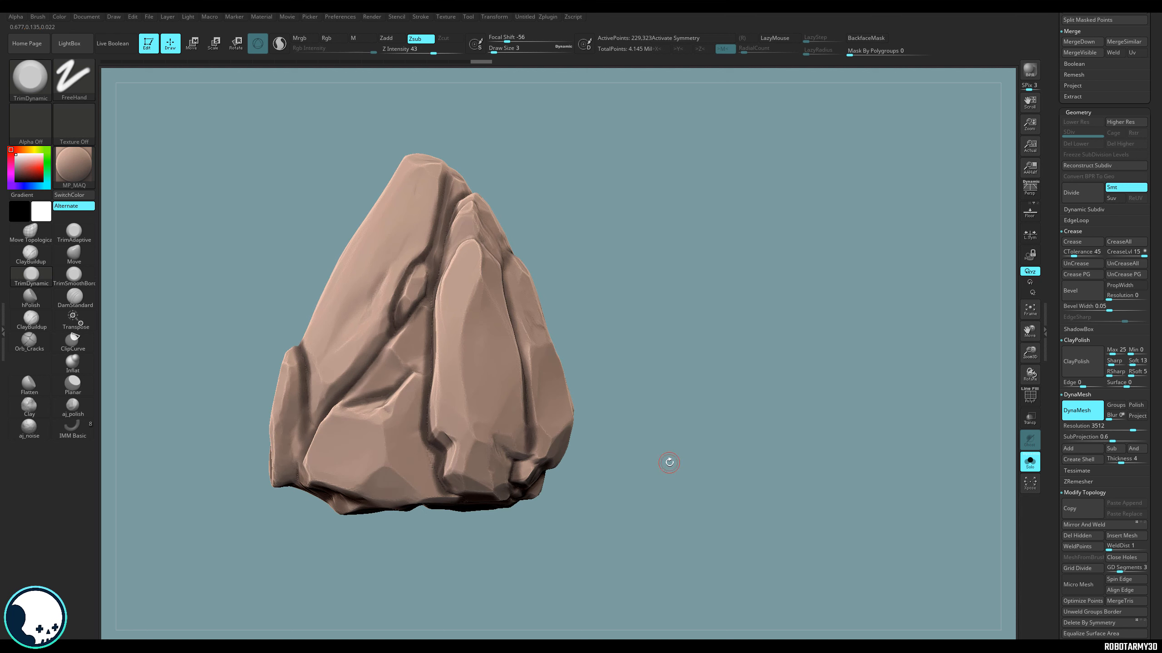
# Invert the mask and apply ClayPolish to the crevices only, clearing the mask when finished.
pyautogui.press('ctrl')
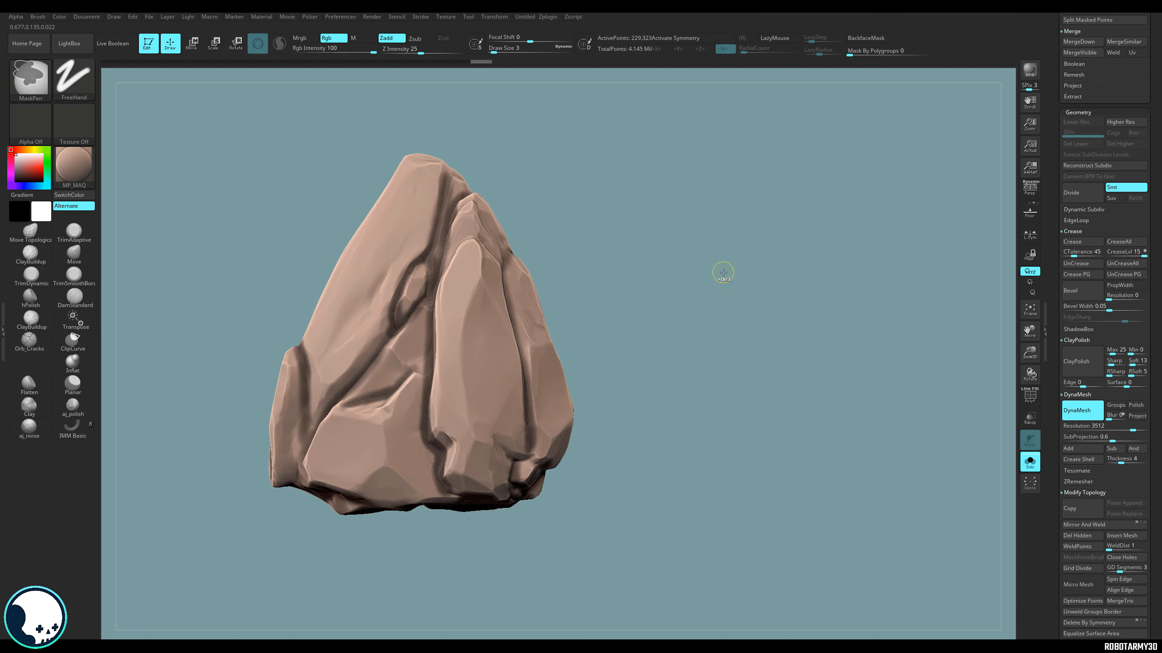
pyautogui.keyDown('ctrl'); pyautogui.click(723, 272); pyautogui.keyUp('ctrl')
pyautogui.moveTo(692, 380); pyautogui.dragTo(701, 444)
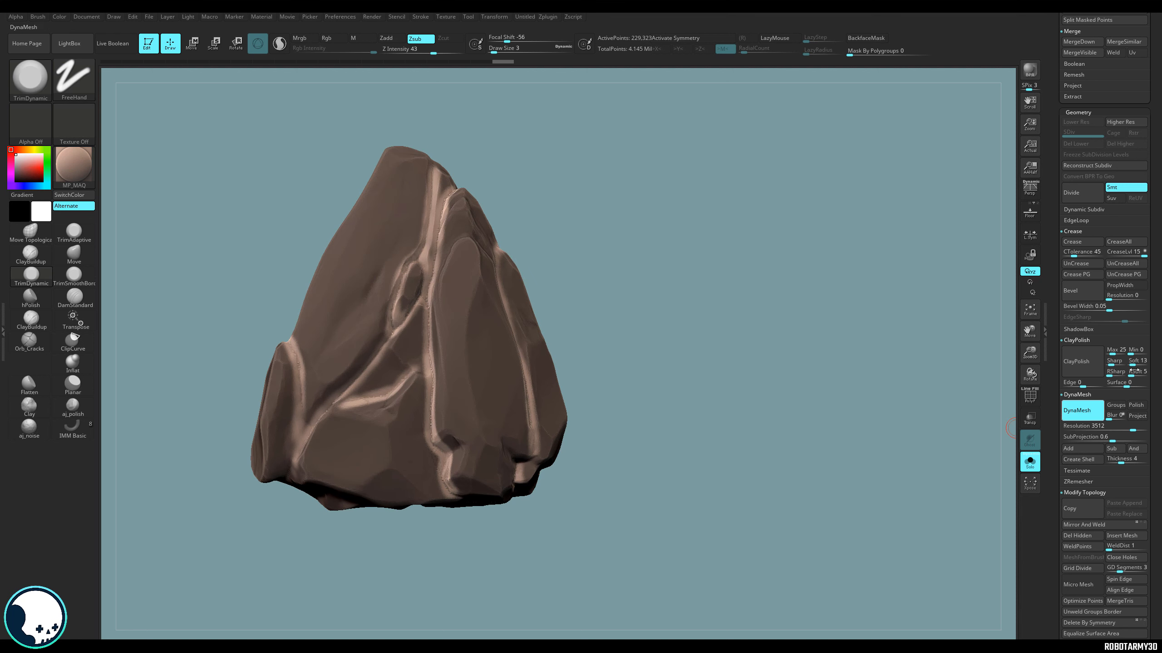
pyautogui.click(1080, 369)
pyautogui.keyDown('ctrl'); pyautogui.moveTo(744, 388); pyautogui.dragTo(753, 422); pyautogui.keyUp('ctrl')
pyautogui.moveTo(714, 433)
pyautogui.mouseDown()
pyautogui.moveTo(690, 441)
pyautogui.moveTo(718, 449)
pyautogui.moveTo(757, 423)
pyautogui.moveTo(721, 439)
pyautogui.moveTo(734, 373)
pyautogui.moveTo(729, 388)
pyautogui.moveTo(835, 380)
pyautogui.mouseUp()
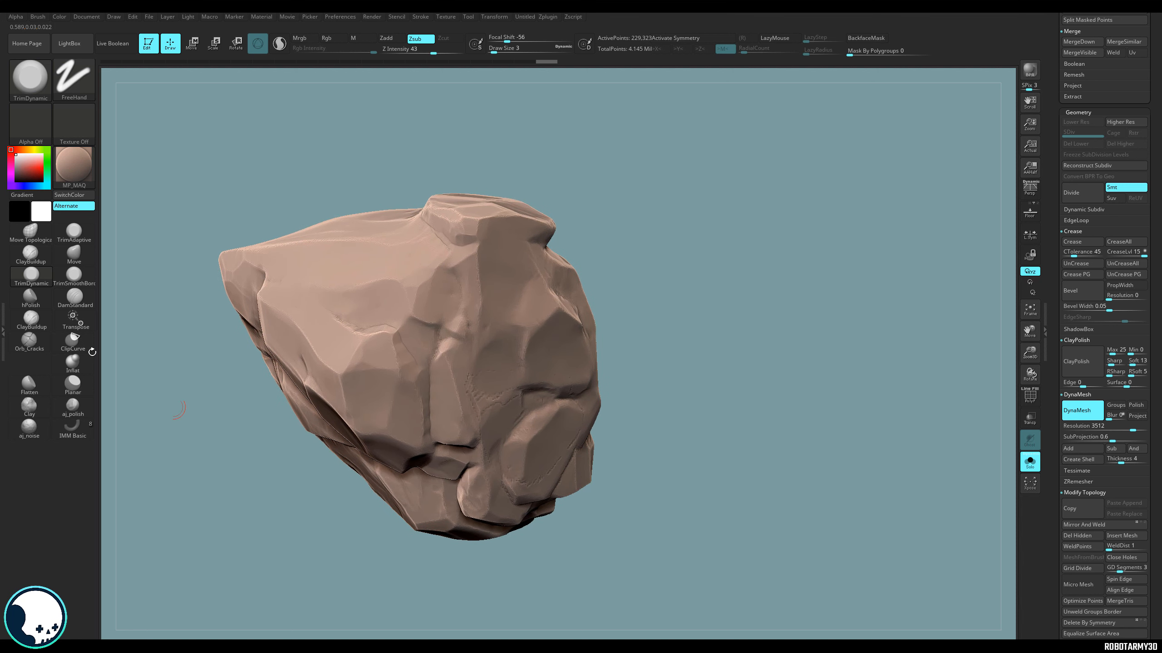
# Polish the rough seam lines on the rock's underside and back with the hPolish brush at draw size 3.
pyautogui.click(31, 298)
pyautogui.moveTo(298, 548)
pyautogui.mouseDown()
pyautogui.moveTo(296, 574)
pyautogui.moveTo(387, 563)
pyautogui.mouseUp()
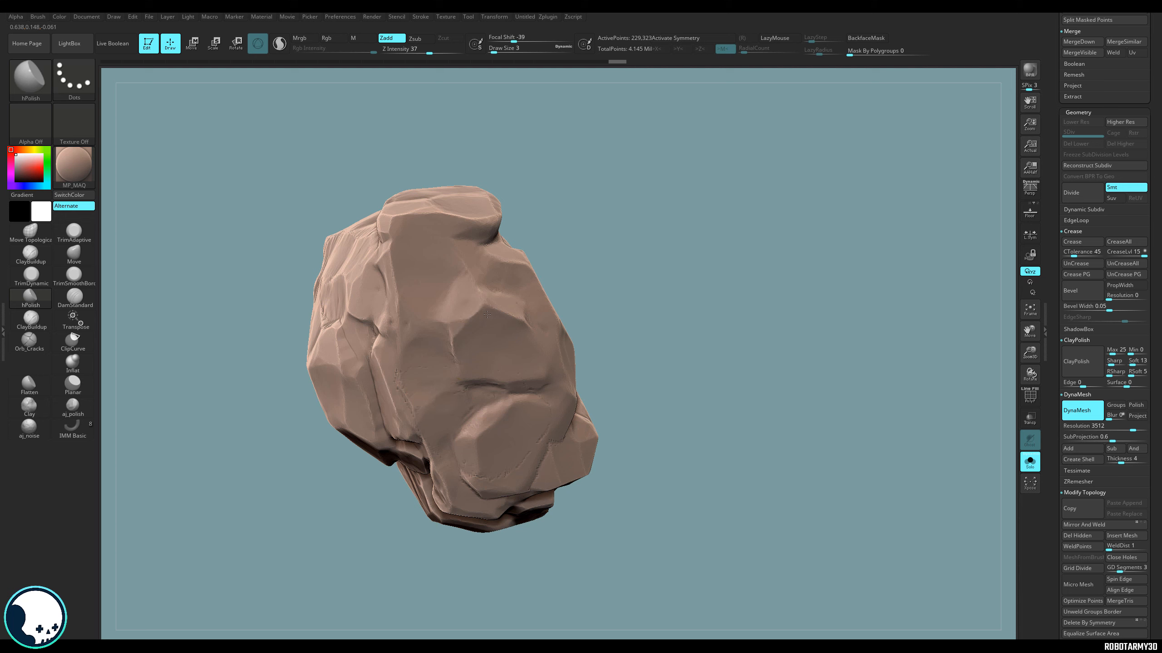
pyautogui.moveTo(733, 358); pyautogui.dragTo(453, 383)
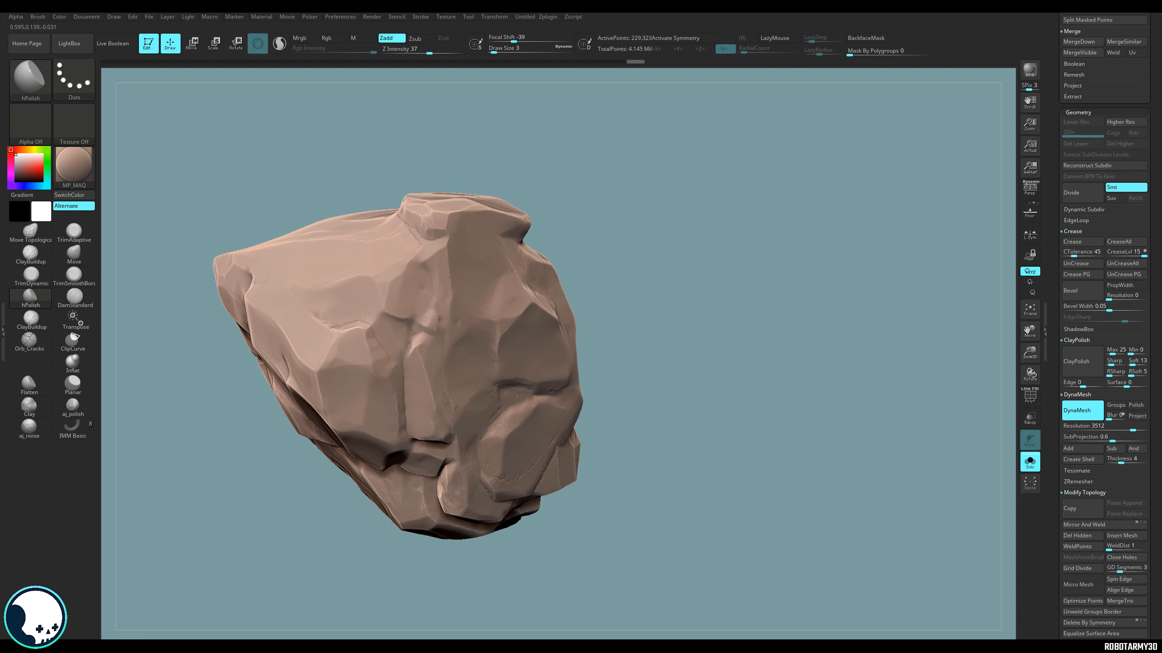
# Divide the fused rock once to add subdivision level 2.
pyautogui.scroll(3, 1124, 274)
pyautogui.click(1078, 230)
pyautogui.moveTo(961, 433); pyautogui.dragTo(597, 347)
pyautogui.moveTo(530, 508); pyautogui.dragTo(506, 470)
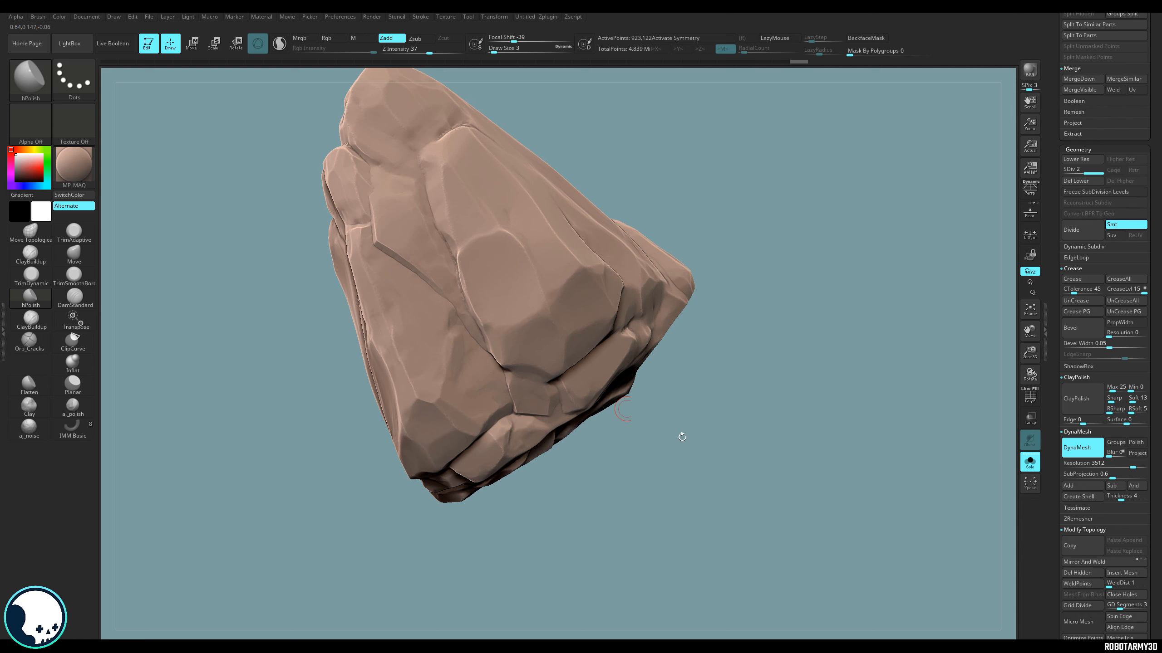
# Try a crack stroke on the rock with the Orb_Cracks brush at draw size 2 and undo it.
pyautogui.moveTo(682, 436); pyautogui.dragTo(713, 399)
pyautogui.click(31, 338)
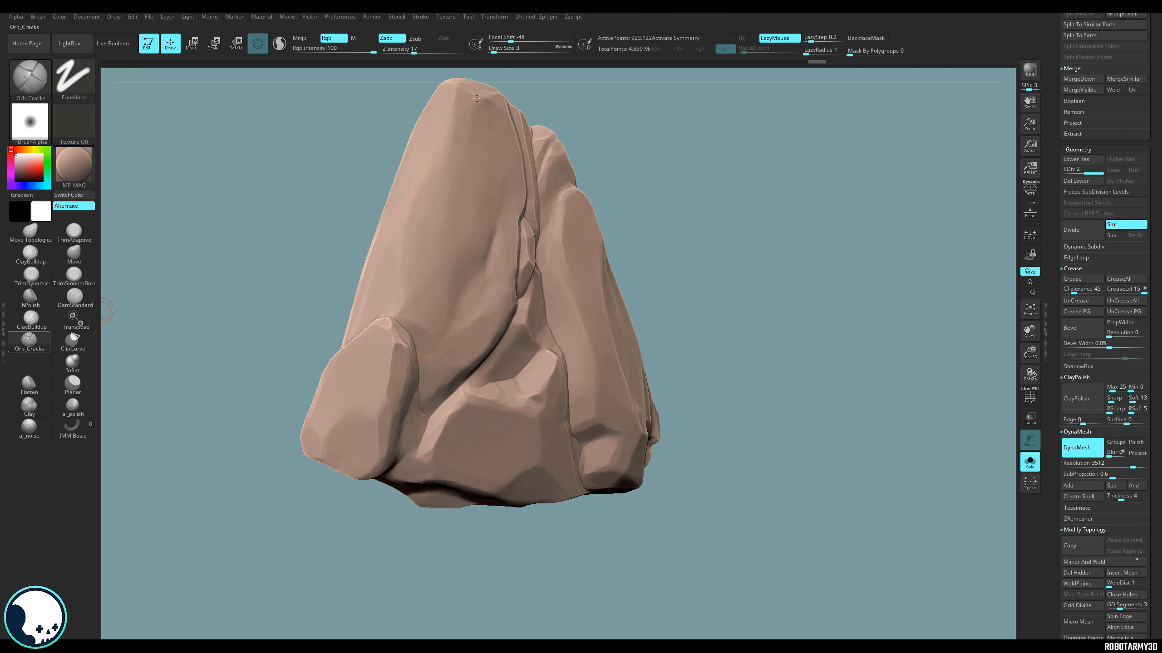
pyautogui.moveTo(760, 257); pyautogui.dragTo(734, 252)
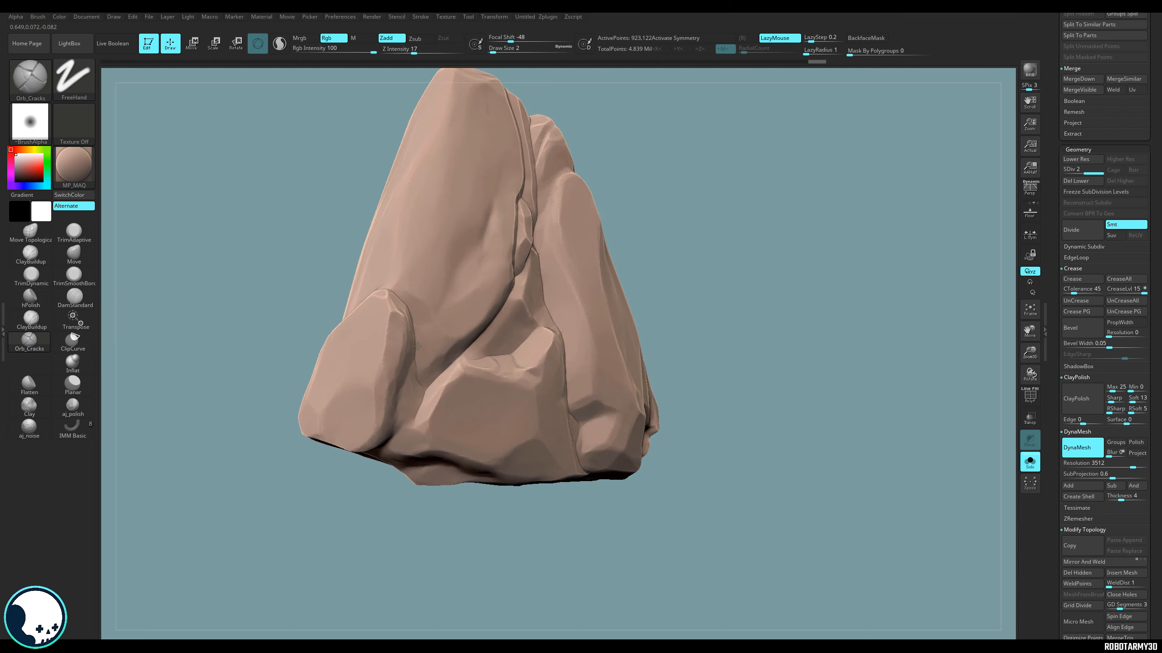
pyautogui.hotkey('ctrl', 'z')
# Set the Orb_Cracks brush to focal shift -56, Z intensity 19 and draw size 1, undoing the last test crack.
pyautogui.moveTo(514, 40); pyautogui.dragTo(508, 39)
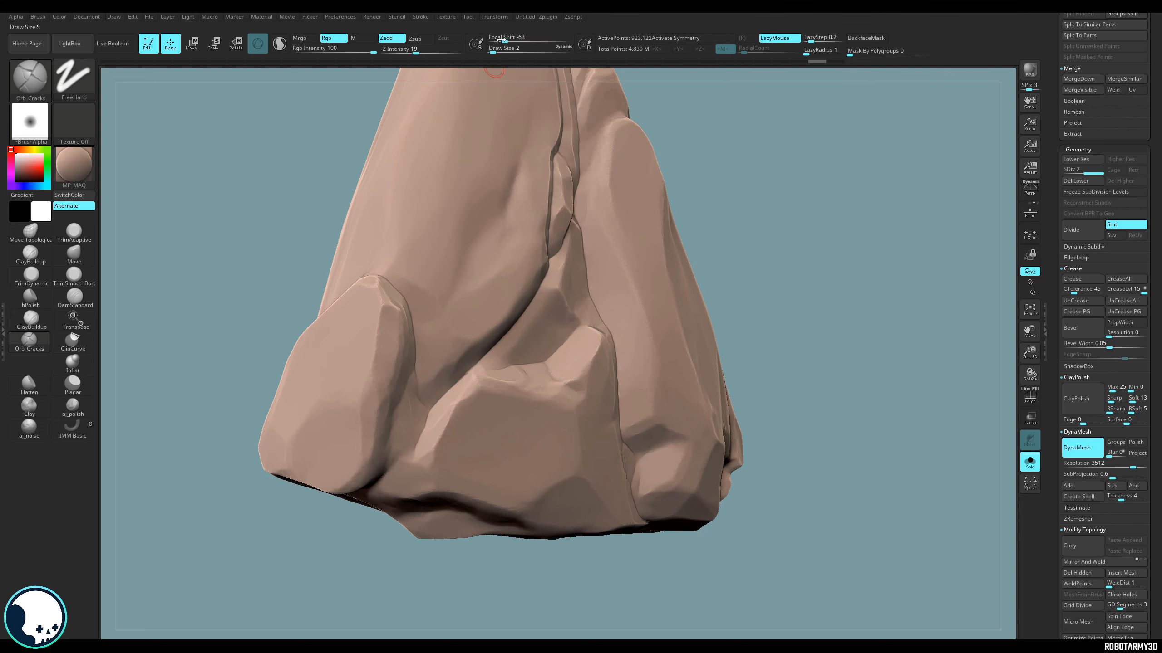
pyautogui.moveTo(503, 41); pyautogui.dragTo(507, 40)
pyautogui.click(492, 50)
pyautogui.hotkey('ctrl', 'z')
pyautogui.keyDown('alt'); pyautogui.moveTo(855, 465); pyautogui.dragTo(816, 384); pyautogui.keyUp('alt')
pyautogui.moveTo(741, 421); pyautogui.dragTo(690, 389)
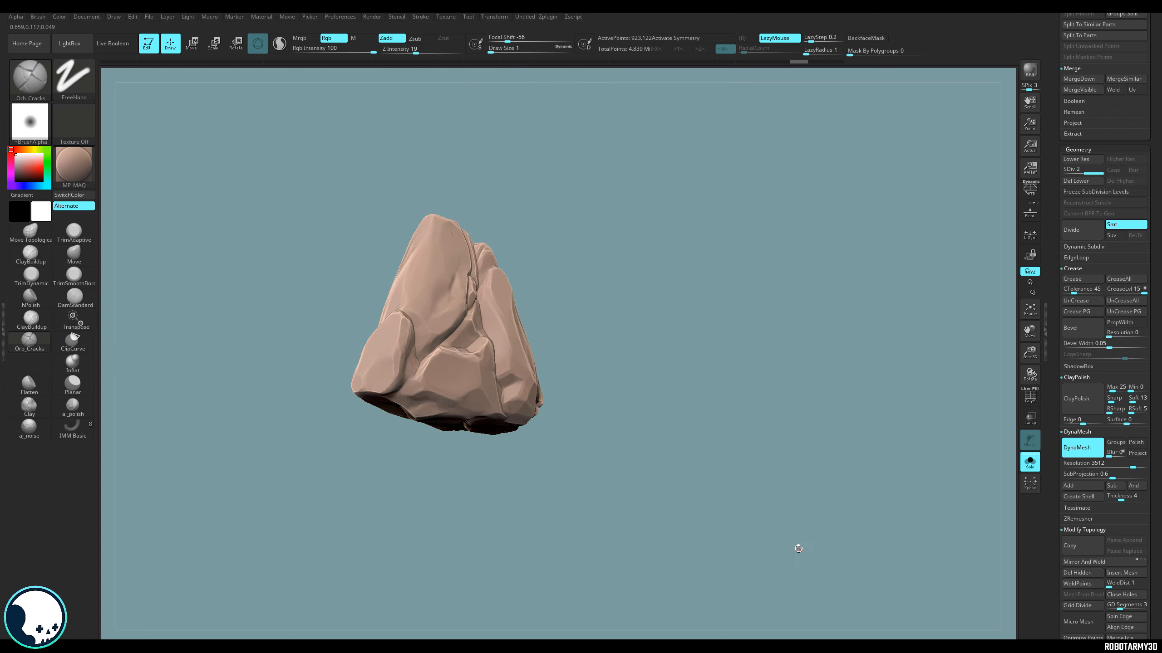
pyautogui.moveTo(796, 545)
pyautogui.mouseDown()
pyautogui.moveTo(791, 562)
pyautogui.moveTo(777, 480)
pyautogui.mouseUp()
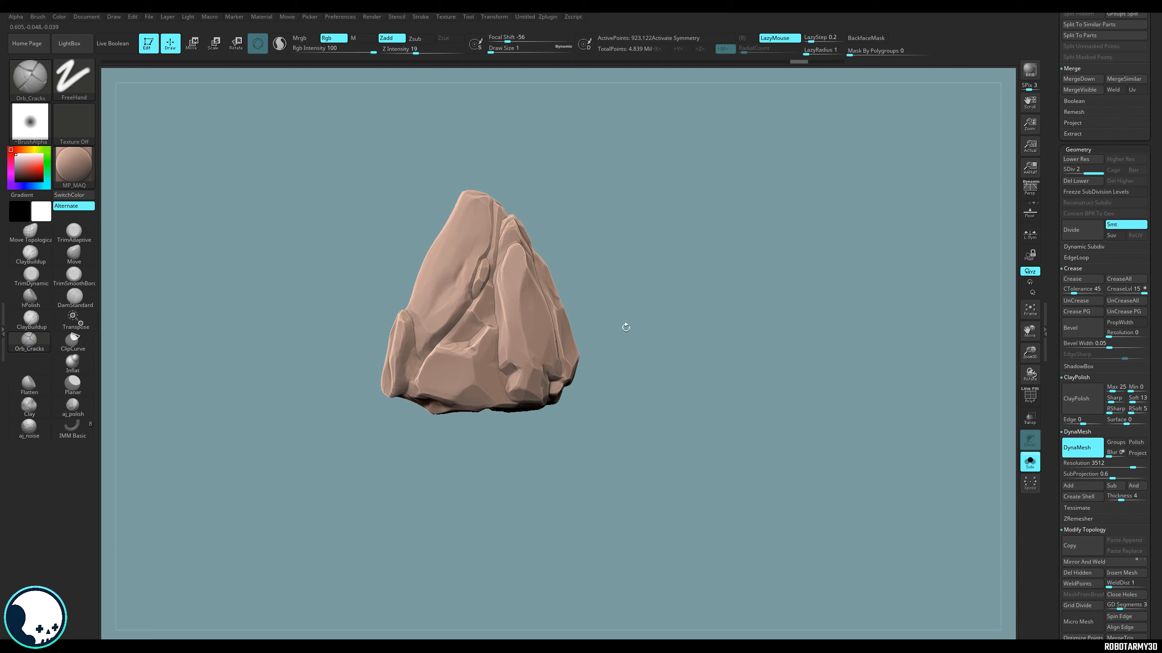
# Carve a thin crack into the crevice between the small side lobe and the main slab with the Orb_Cracks brush.
pyautogui.moveTo(481, 468)
pyautogui.mouseDown()
pyautogui.moveTo(500, 474)
pyautogui.moveTo(480, 500)
pyautogui.moveTo(475, 478)
pyautogui.mouseUp()
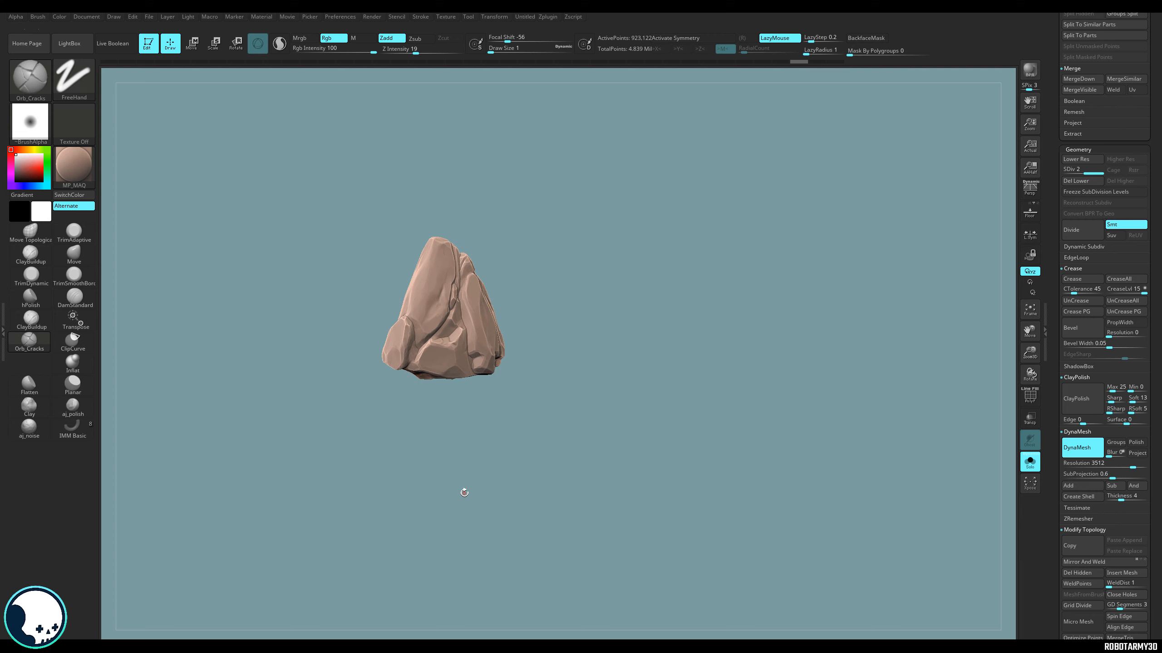
pyautogui.moveTo(546, 467)
pyautogui.mouseDown()
pyautogui.moveTo(529, 475)
pyautogui.moveTo(542, 473)
pyautogui.mouseUp()
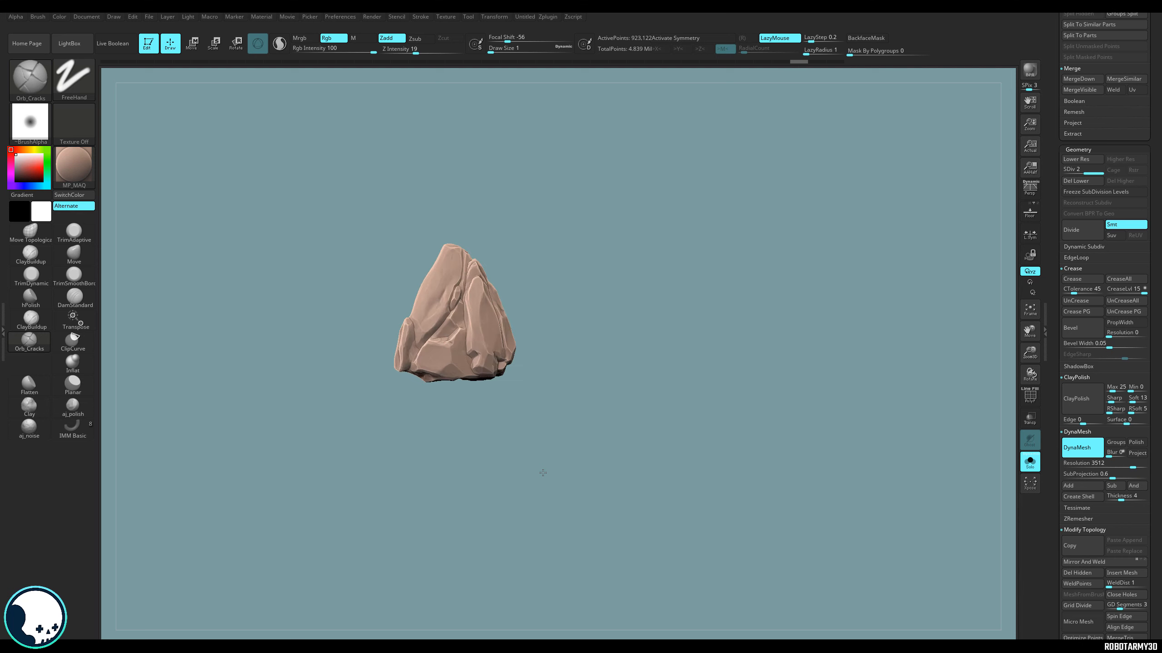
pyautogui.keyDown('ctrl'); pyautogui.moveTo(541, 472); pyautogui.dragTo(539, 498, button='right'); pyautogui.keyUp('ctrl')
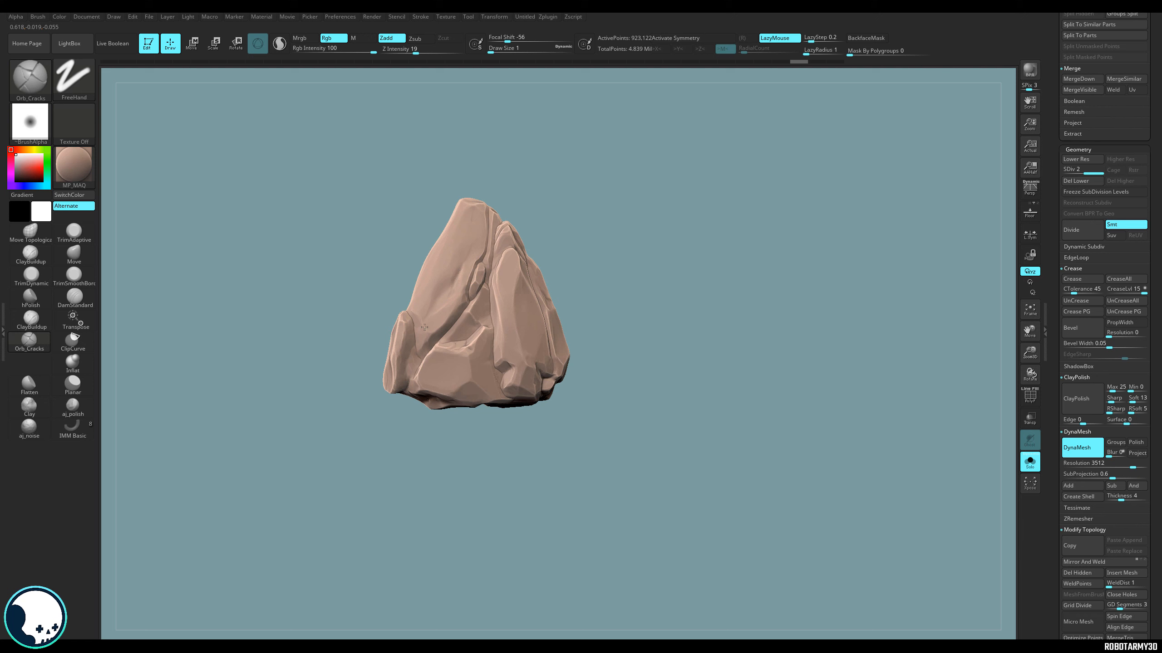
pyautogui.click(73, 319)
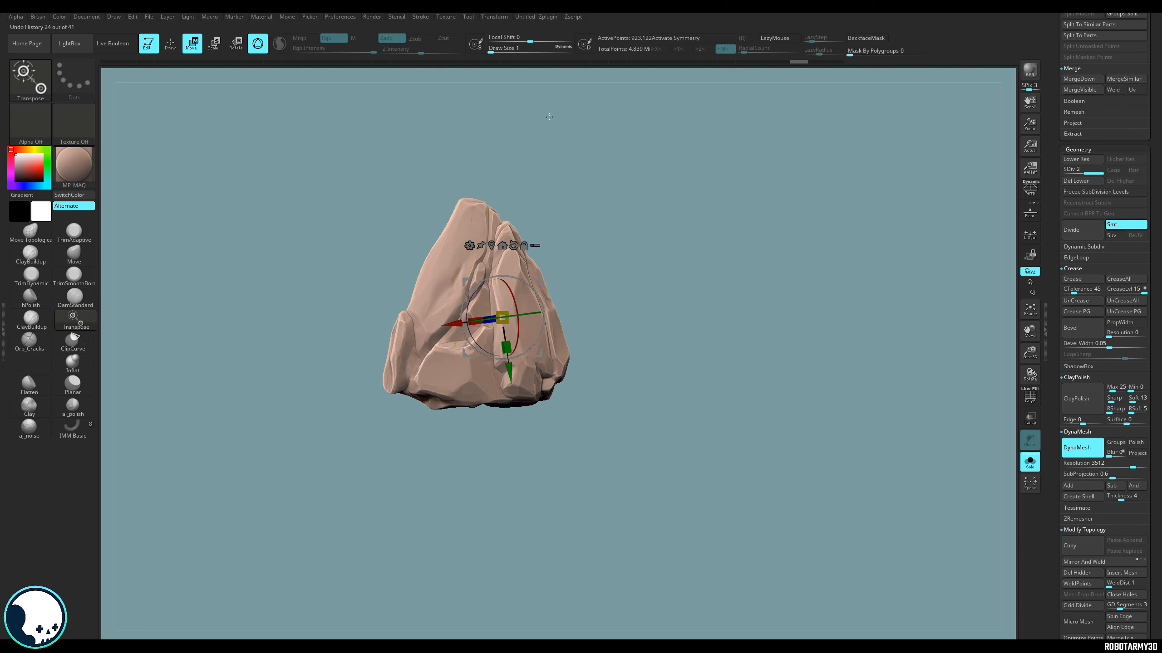
pyautogui.keyDown('ctrl'); pyautogui.moveTo(660, 402); pyautogui.dragTo(695, 473, button='right'); pyautogui.keyUp('ctrl')
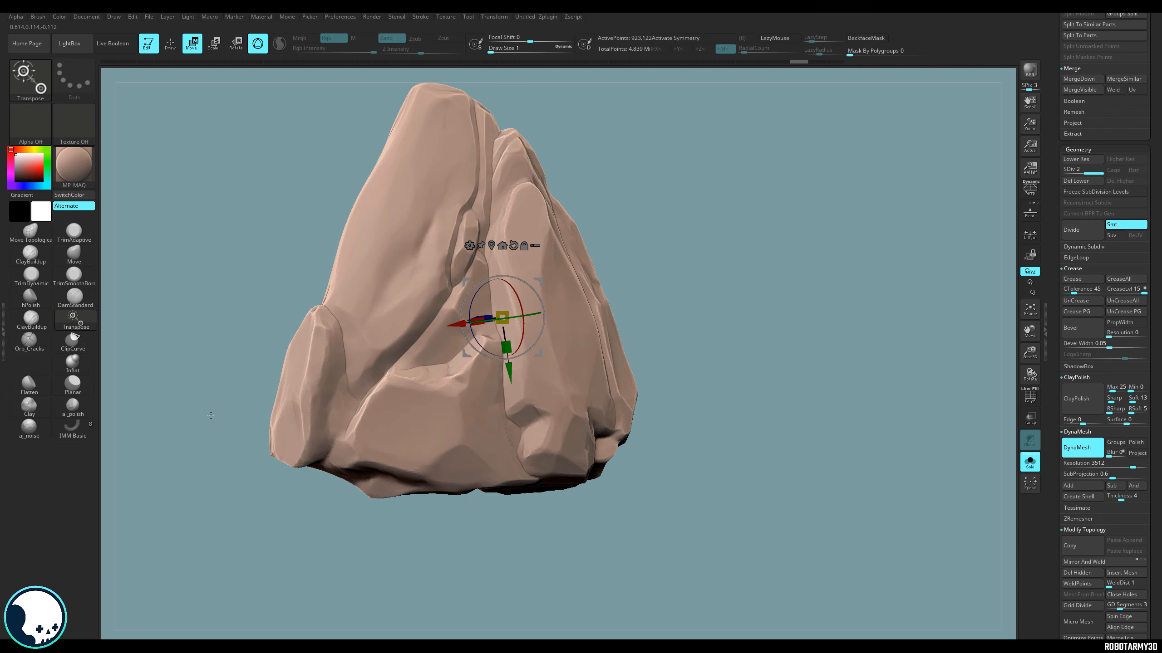
pyautogui.click(40, 348)
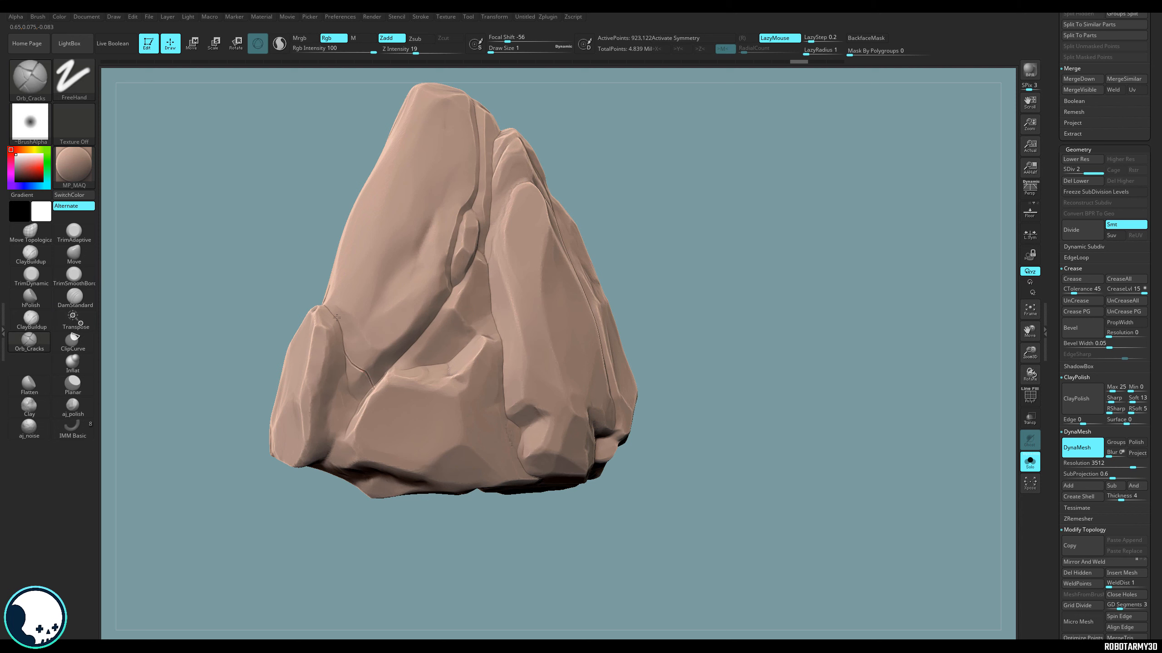
pyautogui.moveTo(648, 262); pyautogui.dragTo(634, 274)
pyautogui.click(495, 50)
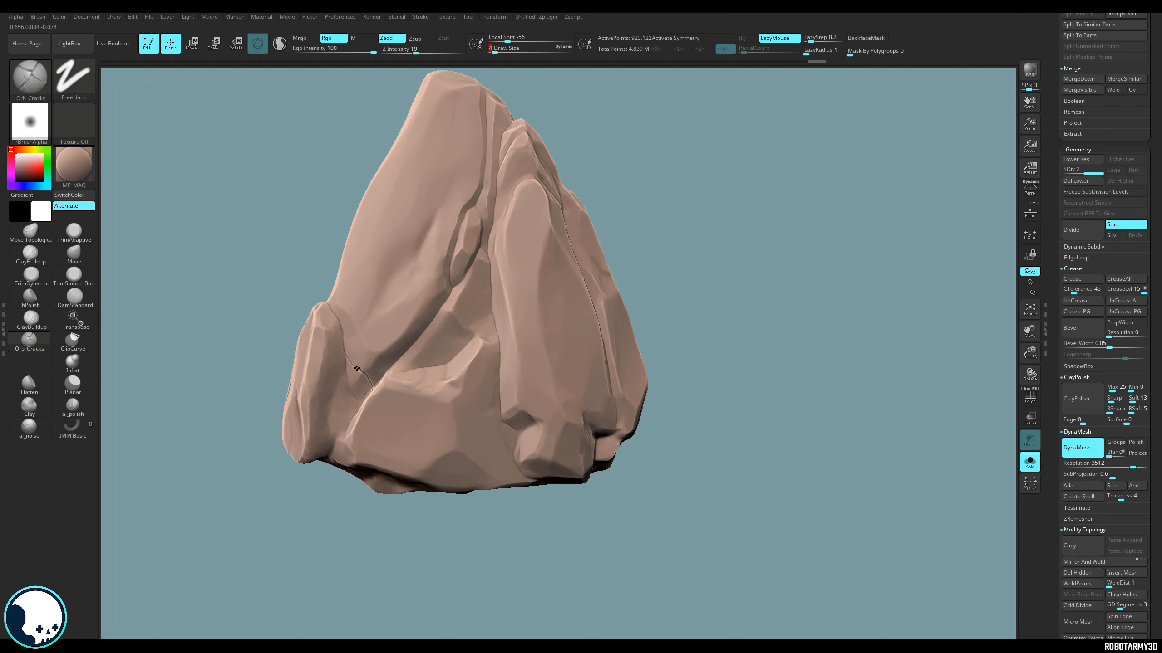
# Dig a small dent at the crack's end with ClayBuildup at draw size 4, and trim it with the TrimSmoothBorder brush.
pyautogui.click(31, 319)
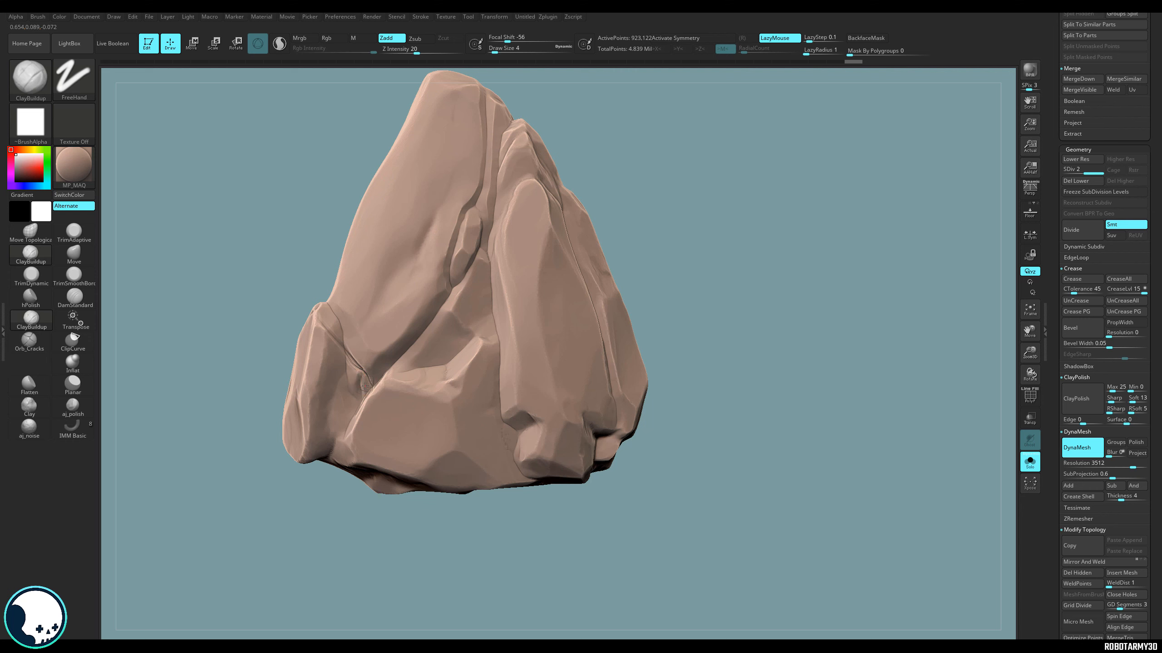
pyautogui.moveTo(364, 386); pyautogui.dragTo(352, 386)
pyautogui.hotkey('ctrl', 'z')
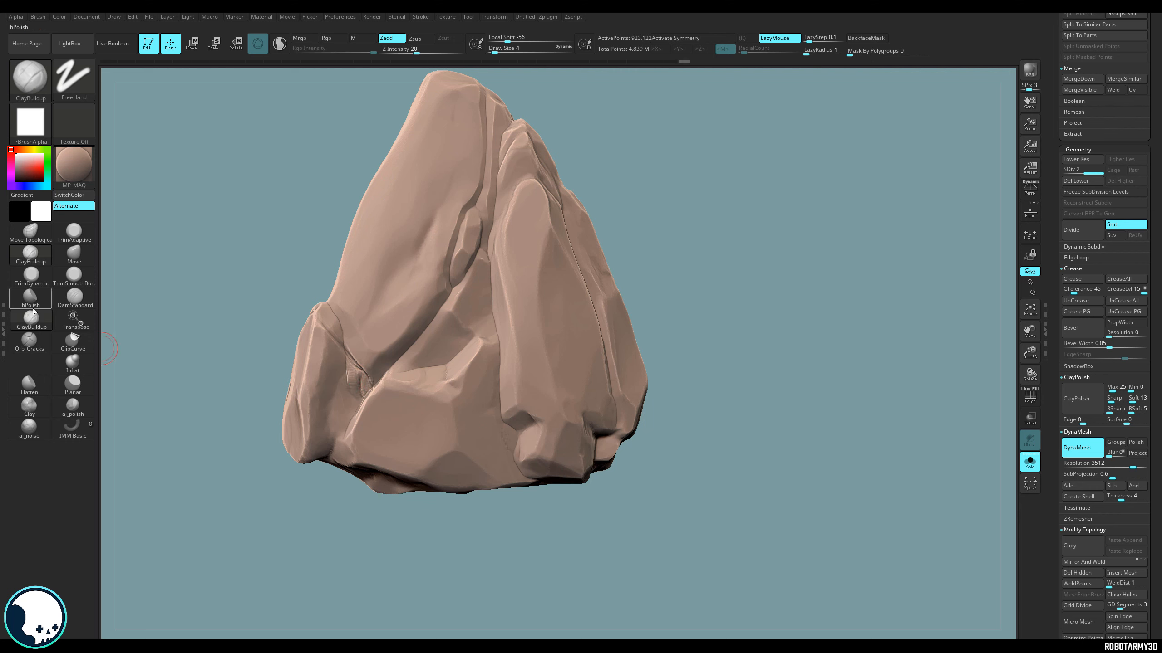
pyautogui.click(74, 277)
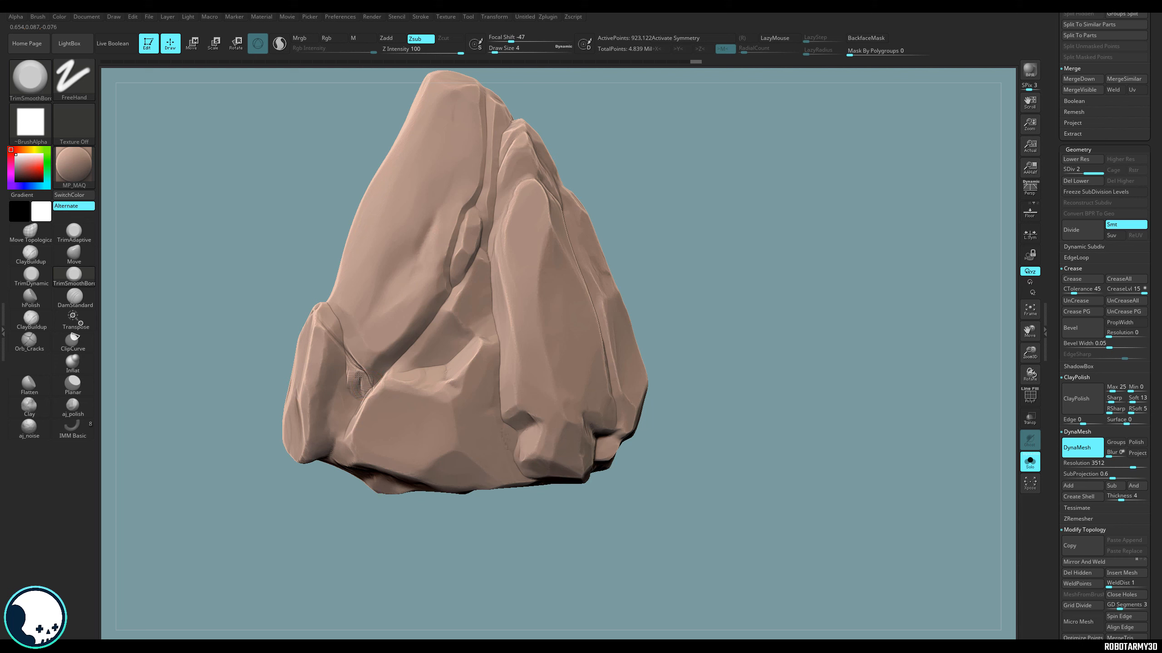
pyautogui.moveTo(358, 376)
pyautogui.mouseDown()
pyautogui.moveTo(351, 391)
pyautogui.moveTo(350, 372)
pyautogui.moveTo(360, 389)
pyautogui.mouseUp()
pyautogui.moveTo(128, 390); pyautogui.dragTo(223, 451)
pyautogui.moveTo(376, 380)
pyautogui.mouseDown()
pyautogui.moveTo(369, 363)
pyautogui.moveTo(370, 378)
pyautogui.mouseUp()
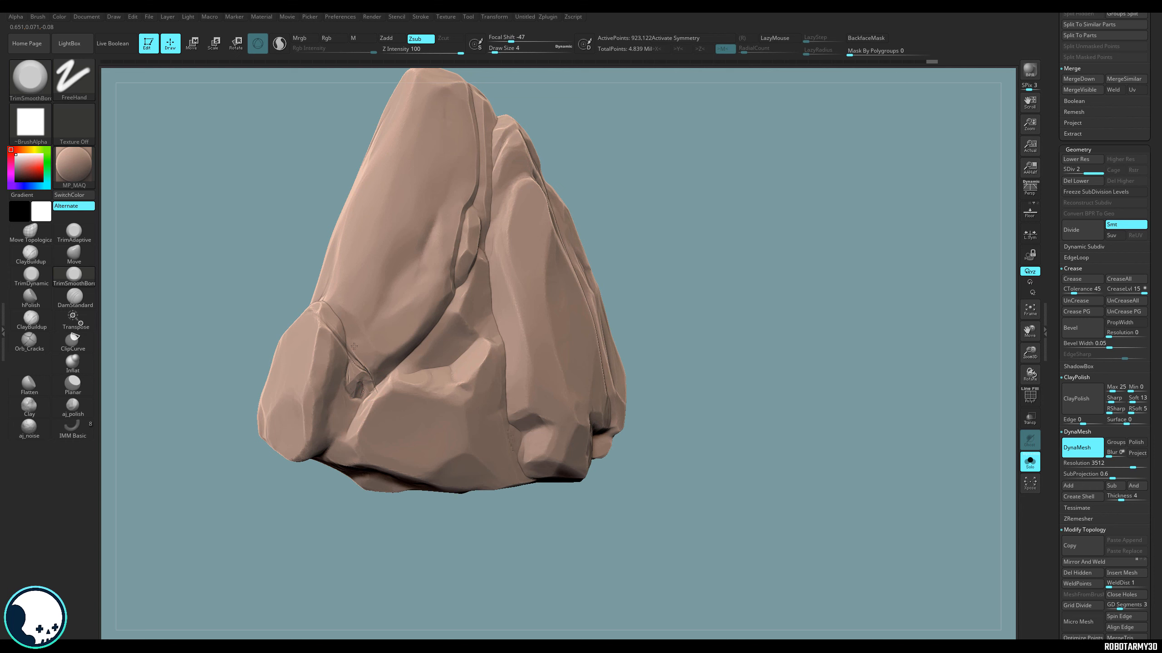
# Polish the surfaces around the carved crack and small side lobe with the hPolish brush at draw size 4.
pyautogui.moveTo(370, 230); pyautogui.dragTo(406, 182)
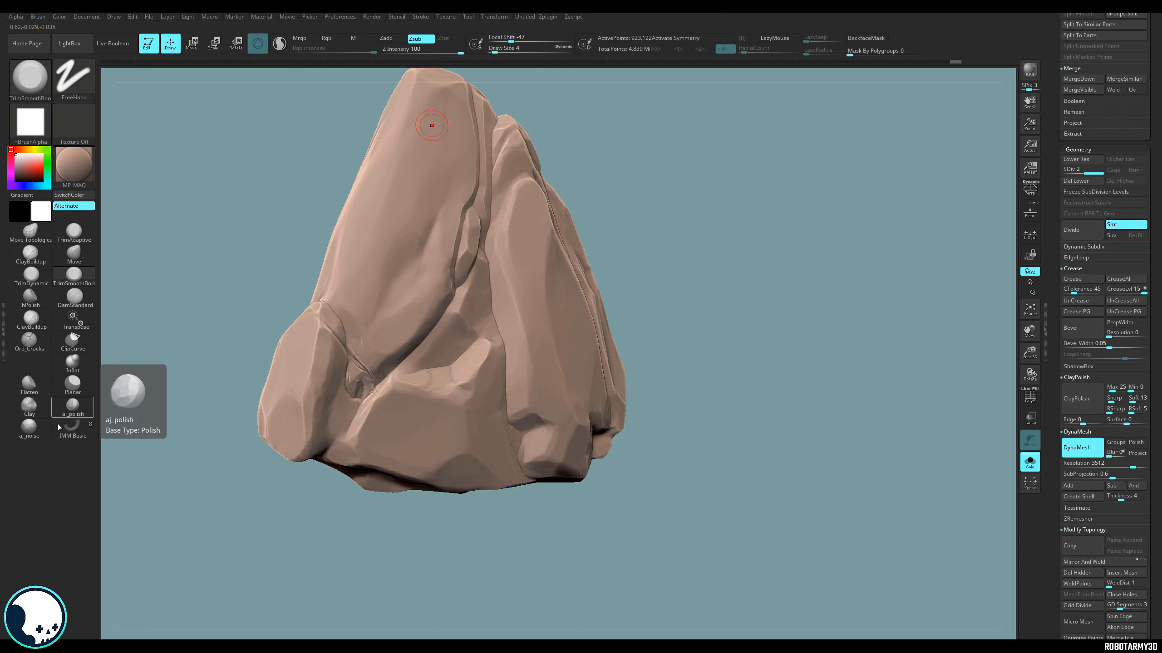
pyautogui.moveTo(399, 554)
pyautogui.mouseDown()
pyautogui.moveTo(423, 542)
pyautogui.moveTo(417, 561)
pyautogui.moveTo(380, 490)
pyautogui.mouseUp()
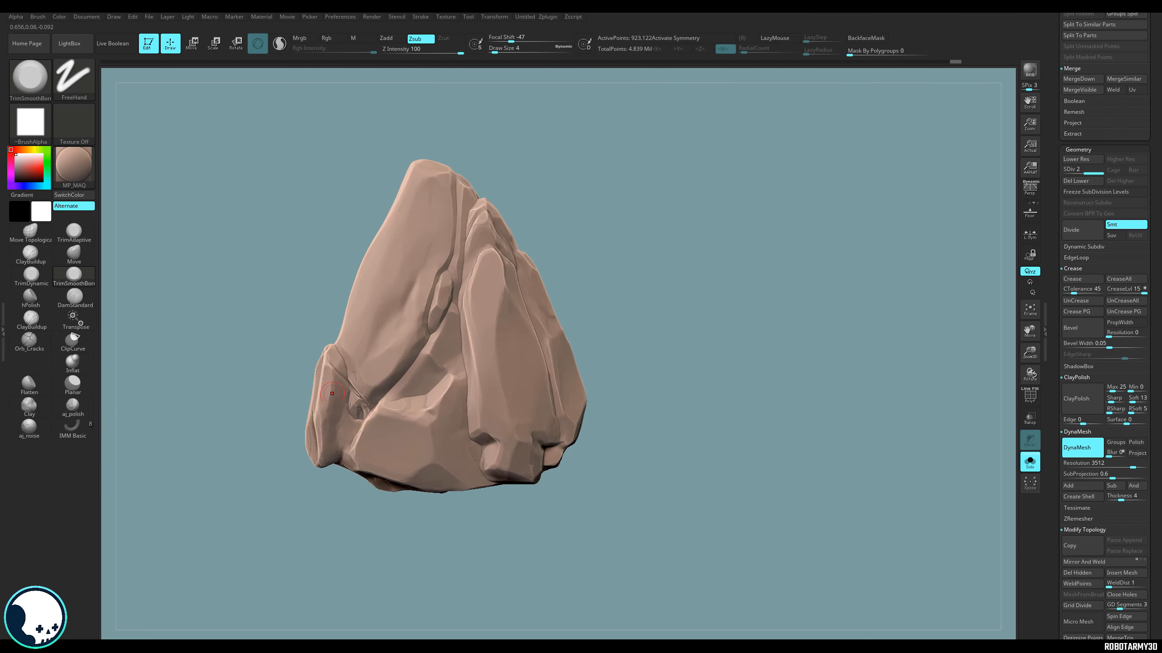
pyautogui.moveTo(589, 255); pyautogui.dragTo(498, 290)
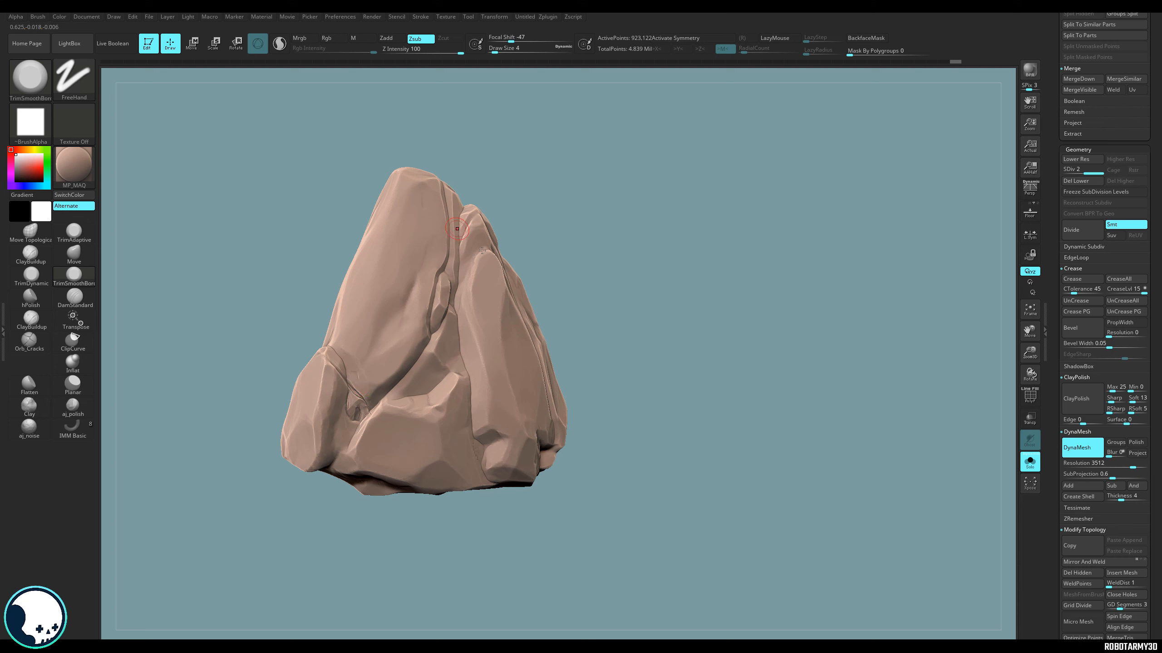
pyautogui.moveTo(593, 304)
pyautogui.mouseDown()
pyautogui.moveTo(596, 322)
pyautogui.moveTo(355, 424)
pyautogui.mouseUp()
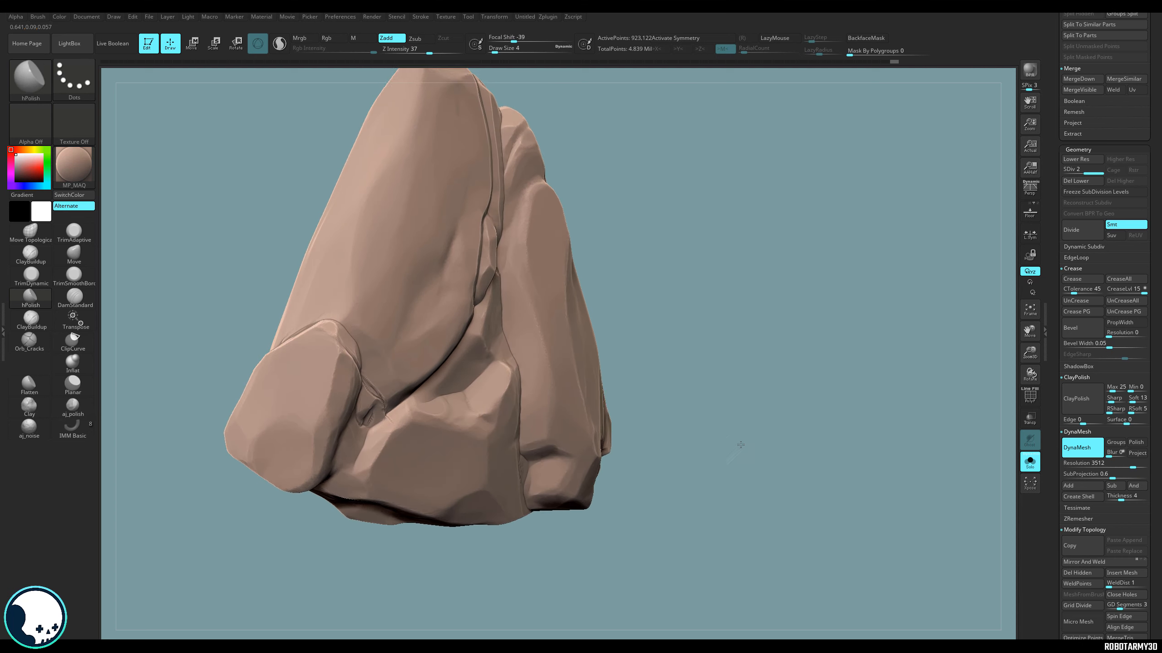
pyautogui.keyDown('alt'); pyautogui.moveTo(739, 446); pyautogui.dragTo(765, 434); pyautogui.keyUp('alt')
pyautogui.moveTo(328, 545); pyautogui.dragTo(278, 484)
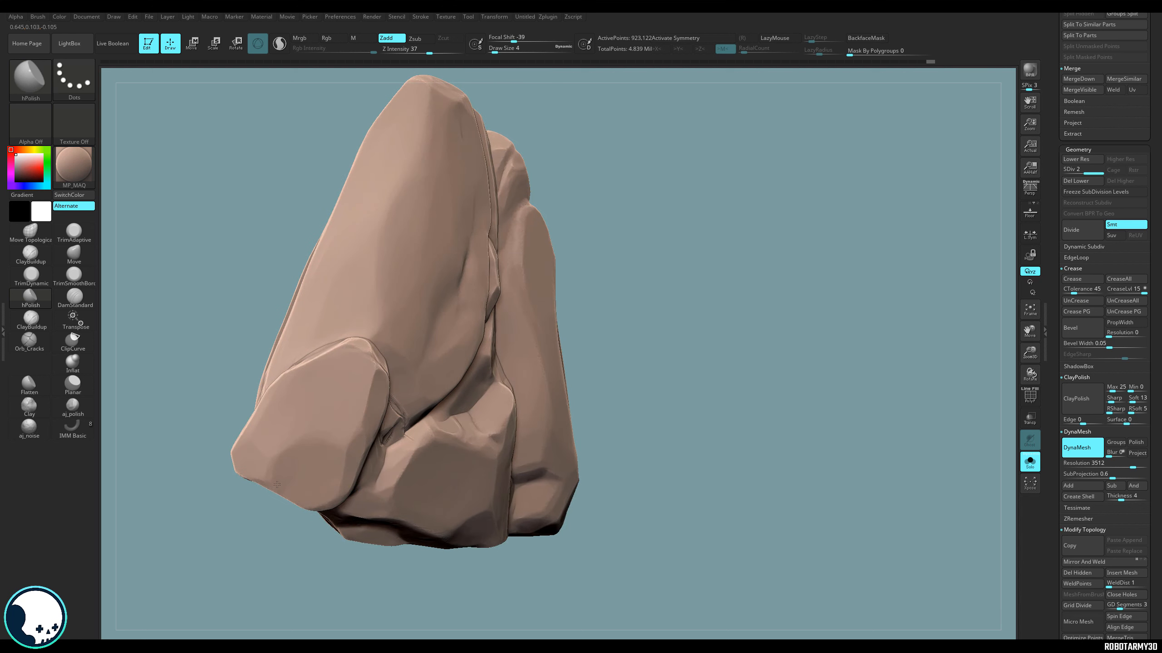
# Chip small marks into the rock's front slabs and around the crack with the TrimDynamic brush at draw size 2.
pyautogui.click(32, 276)
pyautogui.moveTo(621, 455)
pyautogui.mouseDown()
pyautogui.moveTo(619, 472)
pyautogui.moveTo(585, 486)
pyautogui.mouseUp()
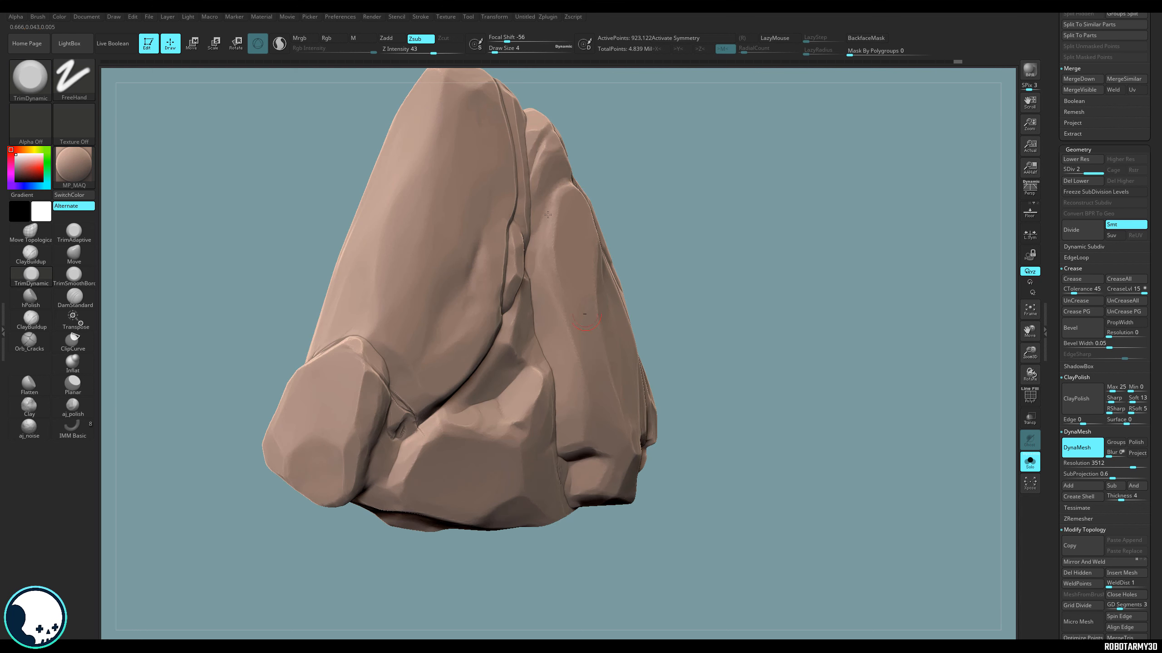
pyautogui.click(490, 50)
pyautogui.press('Return')
pyautogui.moveTo(490, 52); pyautogui.dragTo(492, 52)
pyautogui.moveTo(361, 397); pyautogui.dragTo(367, 368)
pyautogui.moveTo(770, 336)
pyautogui.mouseDown()
pyautogui.moveTo(773, 355)
pyautogui.moveTo(732, 330)
pyautogui.moveTo(581, 308)
pyautogui.mouseUp()
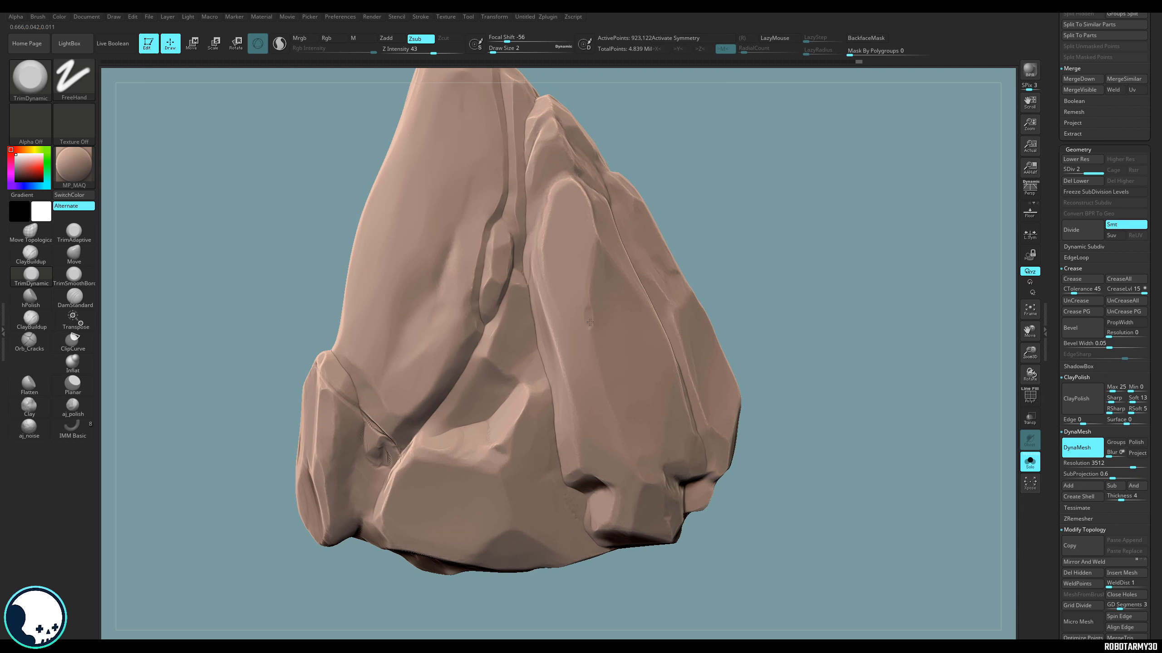
pyautogui.moveTo(832, 355)
pyautogui.mouseDown()
pyautogui.moveTo(820, 325)
pyautogui.moveTo(796, 389)
pyautogui.moveTo(837, 394)
pyautogui.moveTo(843, 382)
pyautogui.mouseUp()
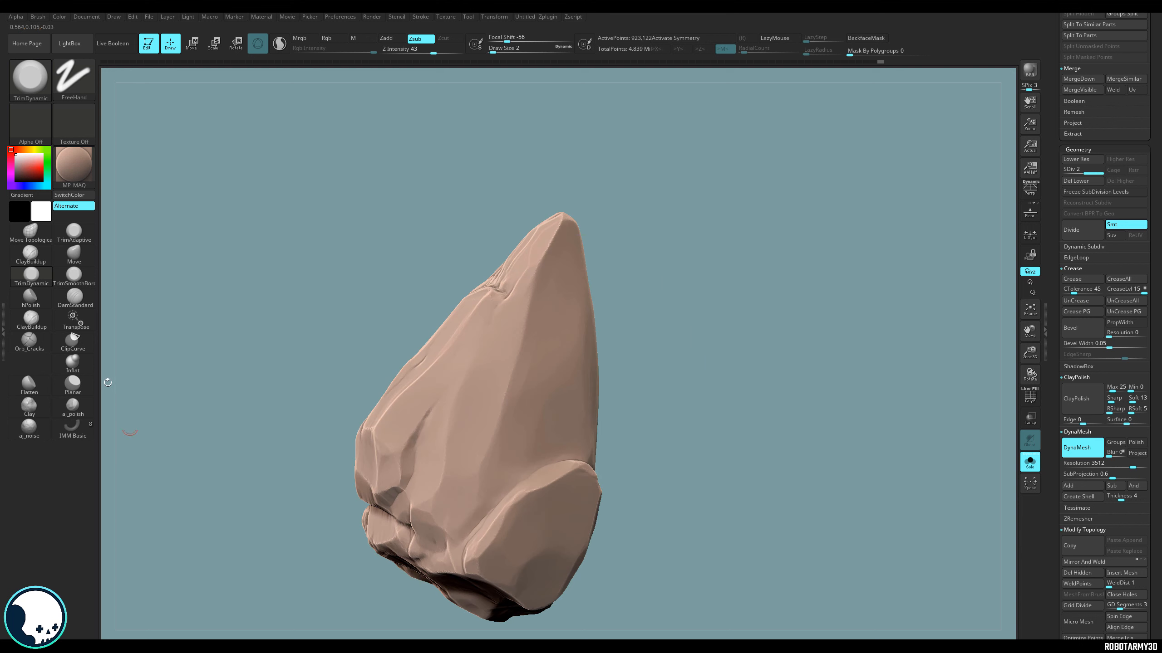
# Smooth and flatten the rock's broad side face down to its base ledge with the hPolish brush at draw size 4.
pyautogui.click(31, 297)
pyautogui.click(495, 51)
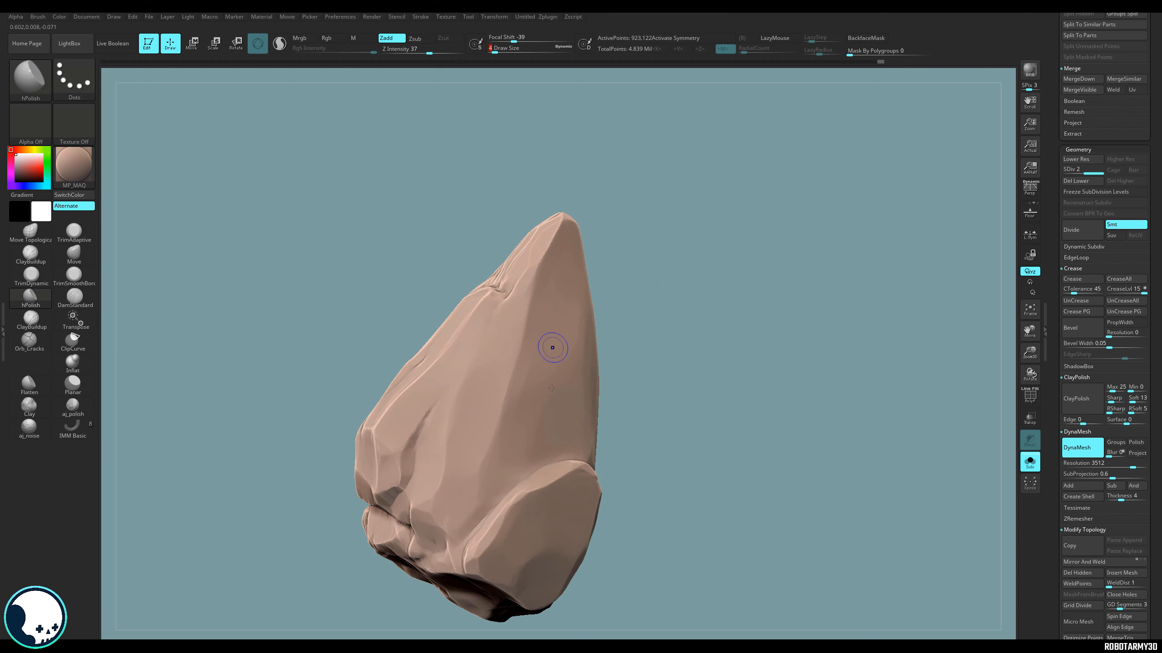
pyautogui.moveTo(552, 348)
pyautogui.keyDown('shift'); pyautogui.mouseDown()
pyautogui.moveTo(534, 297)
pyautogui.moveTo(531, 323)
pyautogui.mouseUp(); pyautogui.keyUp('shift')
pyautogui.moveTo(486, 431); pyautogui.dragTo(471, 485)
pyautogui.moveTo(658, 367); pyautogui.dragTo(741, 366)
pyautogui.moveTo(455, 400); pyautogui.dragTo(431, 487)
pyautogui.moveTo(407, 431); pyautogui.dragTo(395, 465)
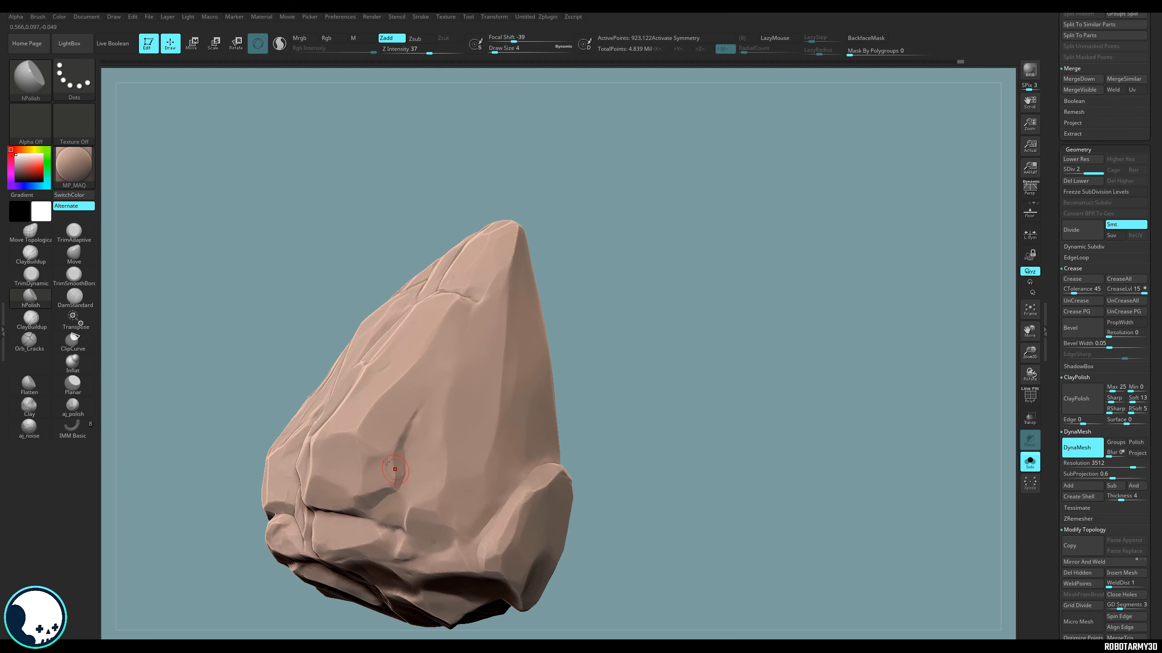
# Polish the facets and upper edges of the bulging block above the base ledge with the hPolish brush.
pyautogui.moveTo(406, 376); pyautogui.dragTo(354, 427)
pyautogui.moveTo(614, 346); pyautogui.dragTo(503, 376)
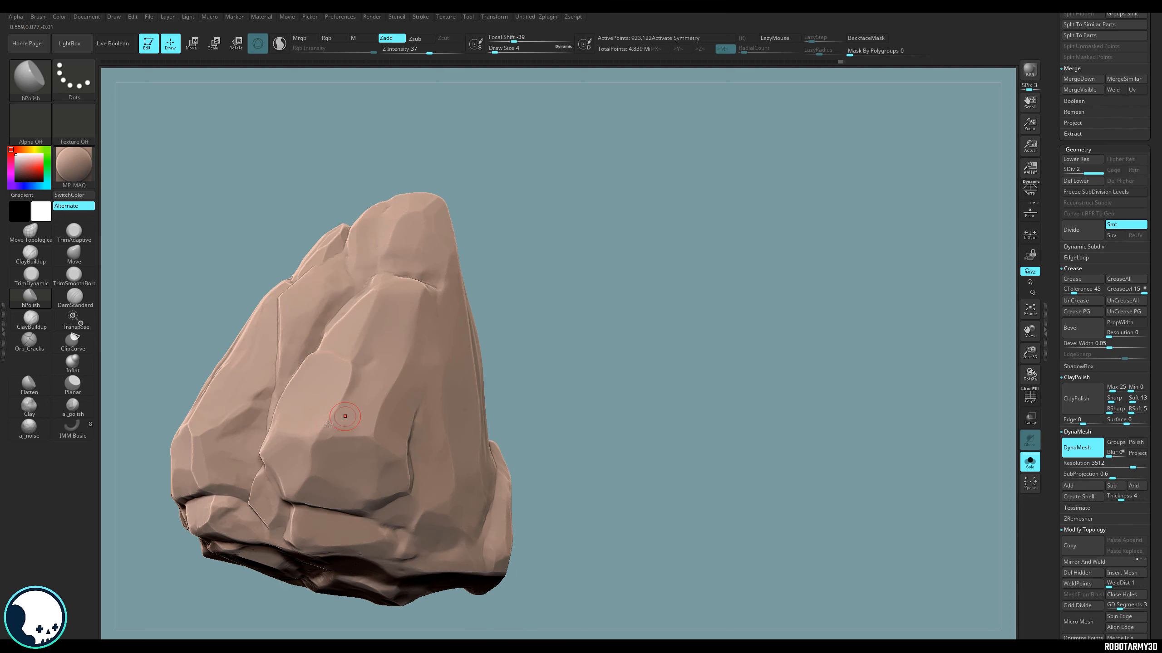
pyautogui.moveTo(337, 431); pyautogui.dragTo(315, 433)
pyautogui.moveTo(325, 415); pyautogui.dragTo(301, 433)
# Cut a small nick into the bulging block's side edge with the TrimDynamic brush at draw size 2.
pyautogui.click(31, 275)
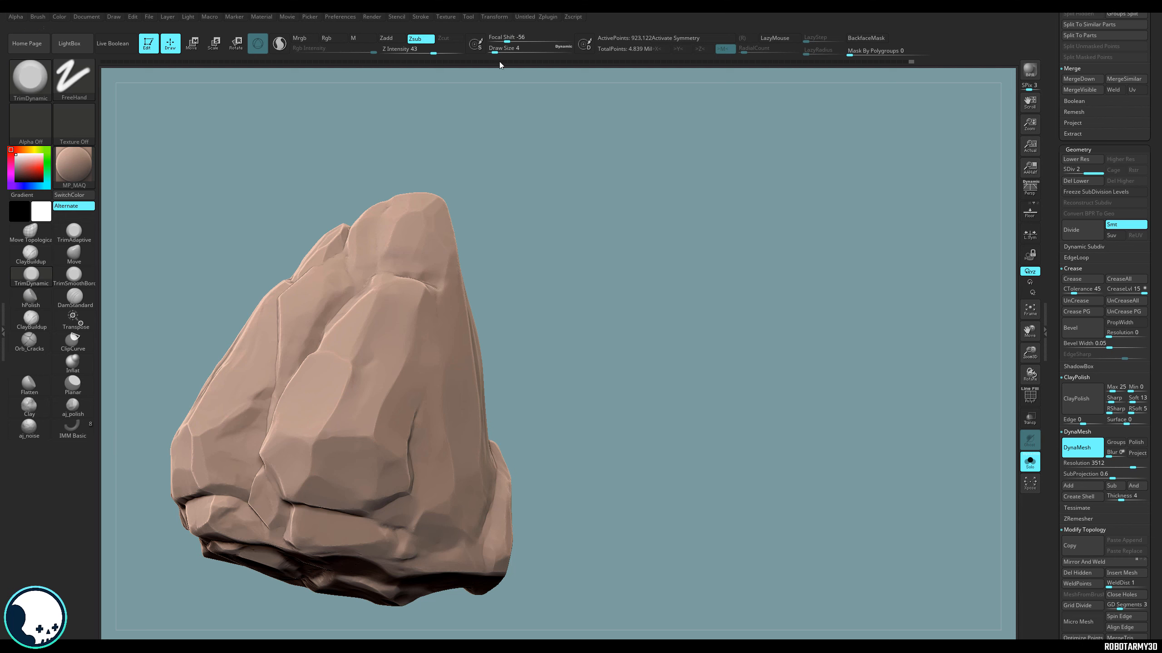
pyautogui.moveTo(501, 51); pyautogui.dragTo(491, 71)
pyautogui.moveTo(375, 416); pyautogui.dragTo(380, 407)
pyautogui.moveTo(632, 358); pyautogui.dragTo(613, 398)
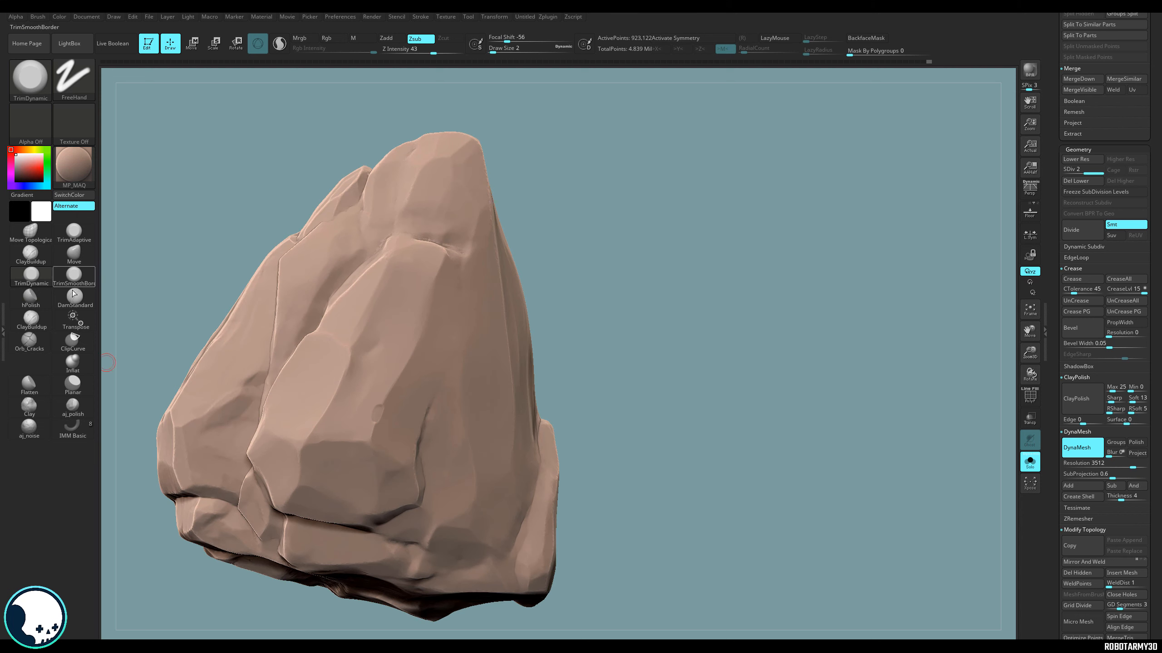
# Refine the nick on the block's edge with hPolish at draw size 2 and further TrimDynamic chipping.
pyautogui.click(31, 297)
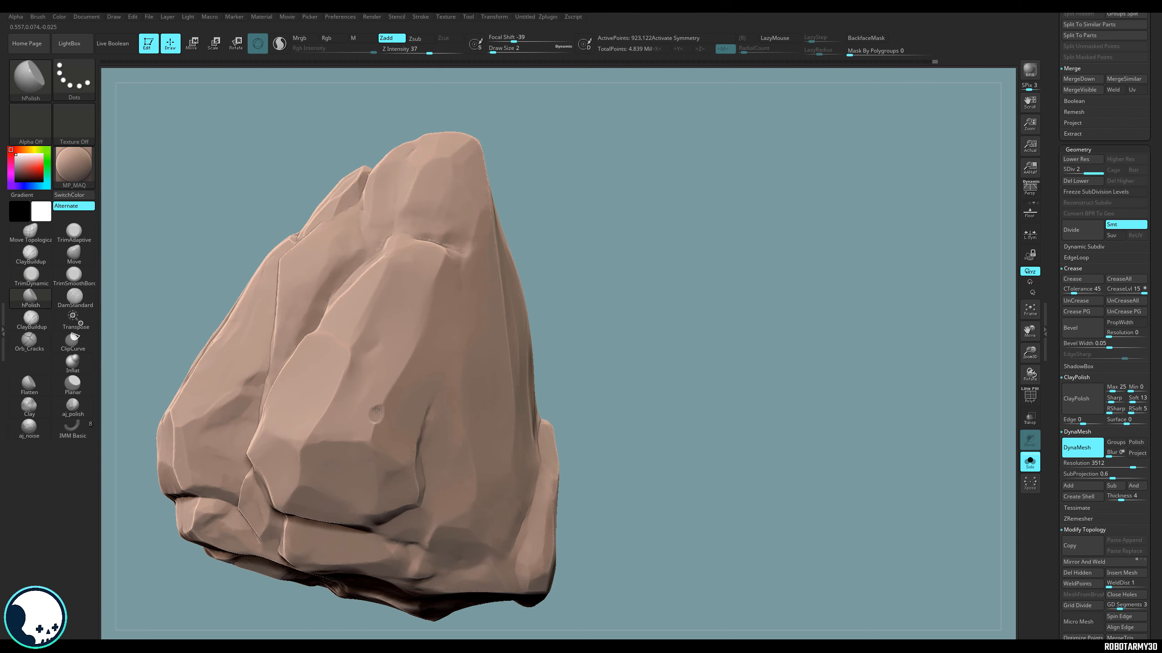
pyautogui.moveTo(372, 414); pyautogui.dragTo(373, 421)
pyautogui.moveTo(530, 350); pyautogui.dragTo(501, 361)
pyautogui.click(40, 283)
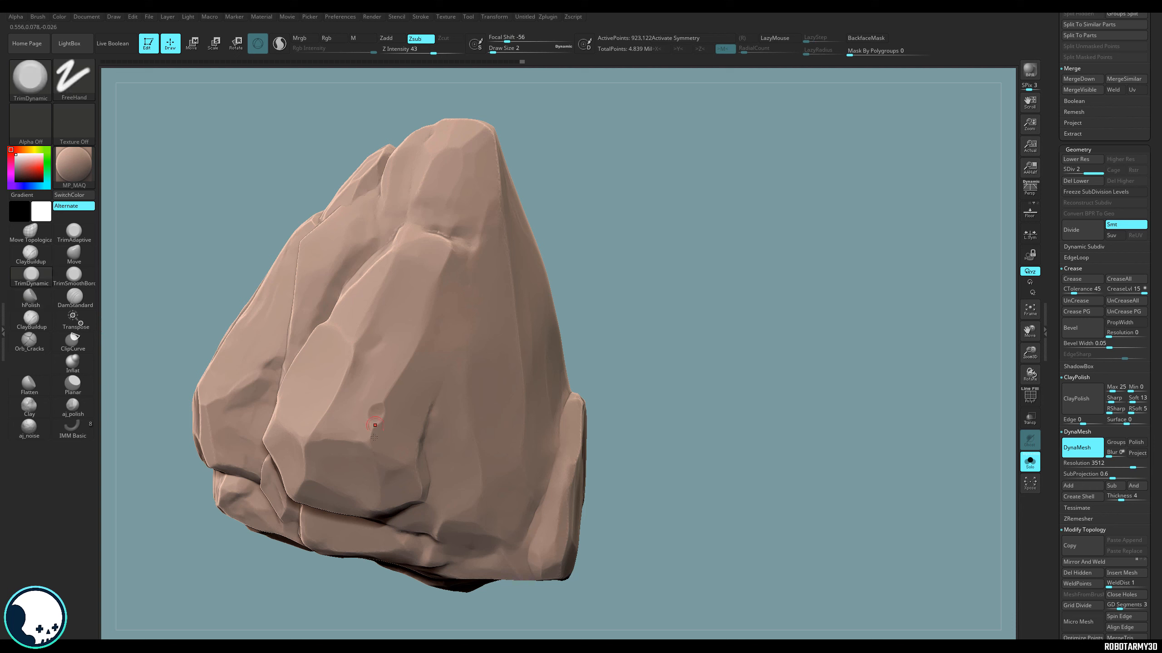
pyautogui.click(364, 441)
pyautogui.moveTo(658, 347); pyautogui.dragTo(551, 368)
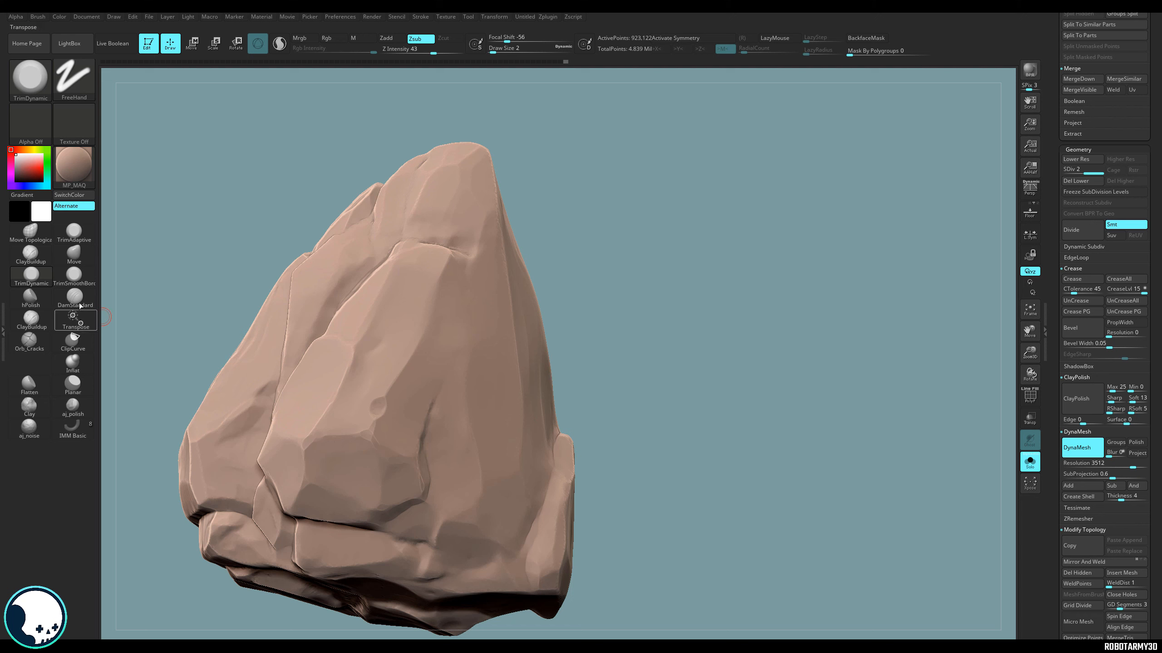
# Polish and smooth the bulging block's lower facets and edges with the hPolish and Smooth brushes at draw size 4.
pyautogui.click(31, 297)
pyautogui.moveTo(623, 254); pyautogui.dragTo(671, 270)
pyautogui.moveTo(593, 374); pyautogui.dragTo(350, 451)
pyautogui.press('shift')
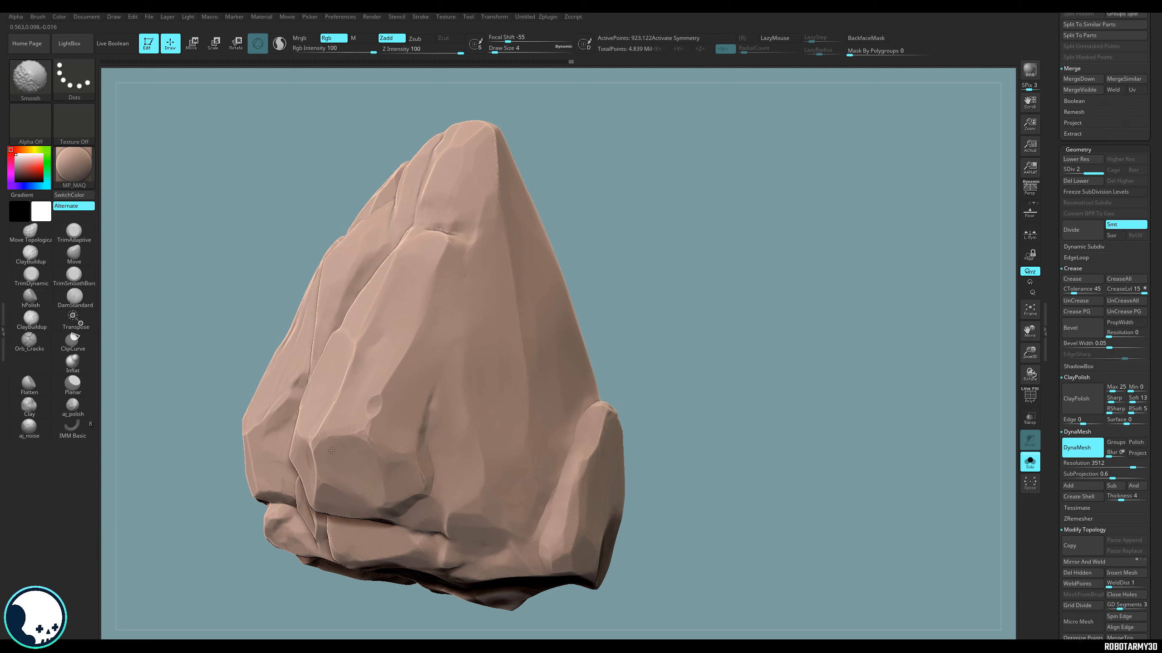
pyautogui.press('shift')
pyautogui.press('shift')
pyautogui.moveTo(334, 500)
pyautogui.mouseDown()
pyautogui.moveTo(310, 492)
pyautogui.moveTo(291, 459)
pyautogui.mouseUp()
pyautogui.moveTo(618, 334); pyautogui.dragTo(373, 434)
pyautogui.press('shift')
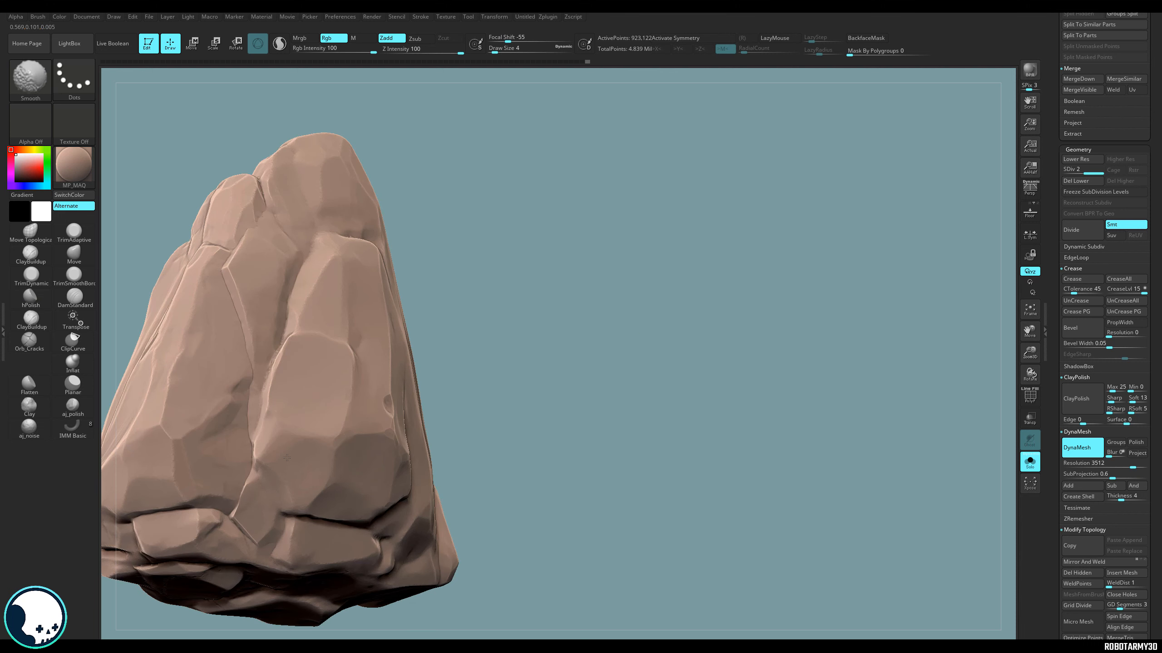
# Chip the edges of the tall slabs on the rock's far side with TrimDynamic at draw size 2, undoing the last stroke.
pyautogui.moveTo(531, 401); pyautogui.dragTo(632, 394)
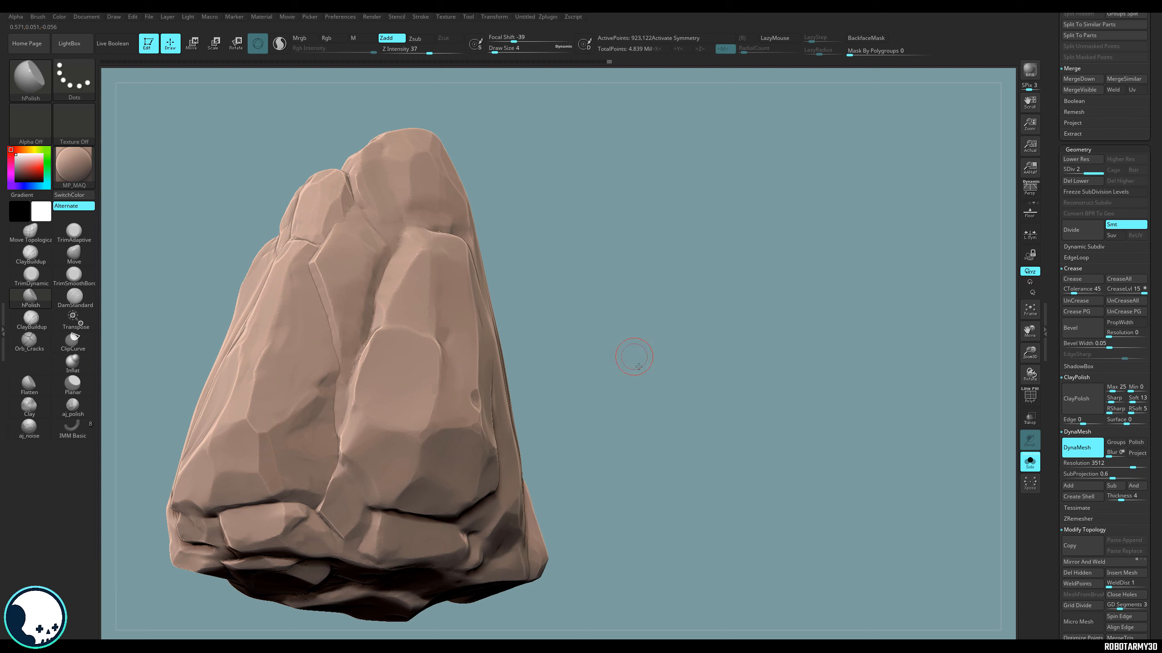
pyautogui.moveTo(633, 356); pyautogui.dragTo(249, 403)
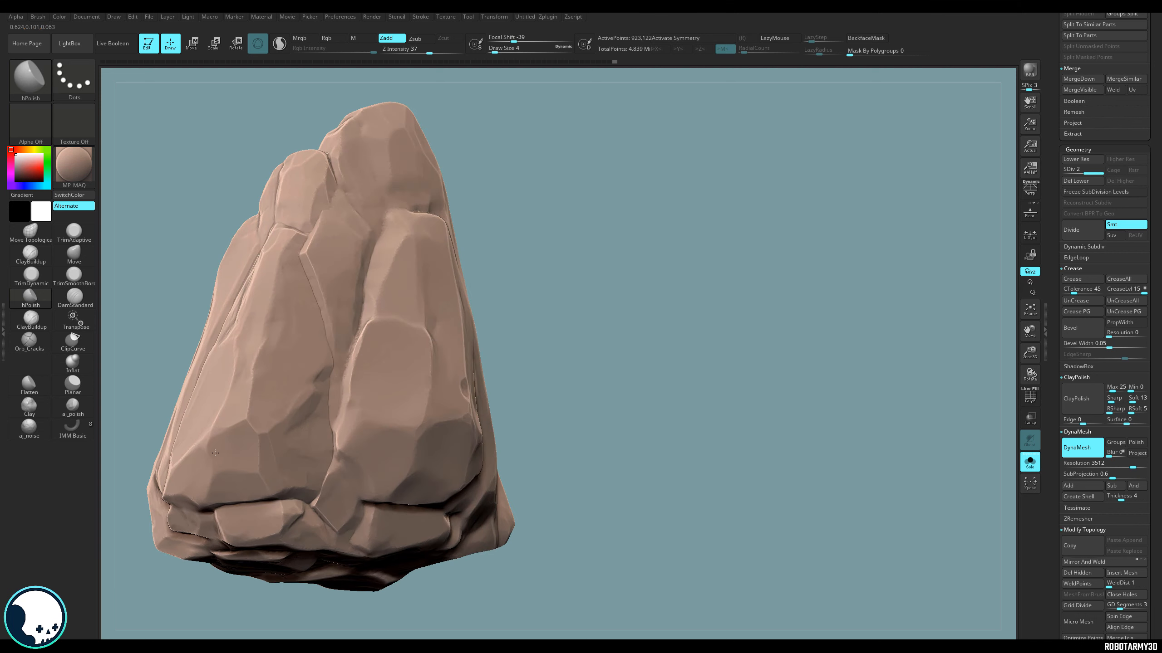
pyautogui.moveTo(554, 345); pyautogui.dragTo(274, 466)
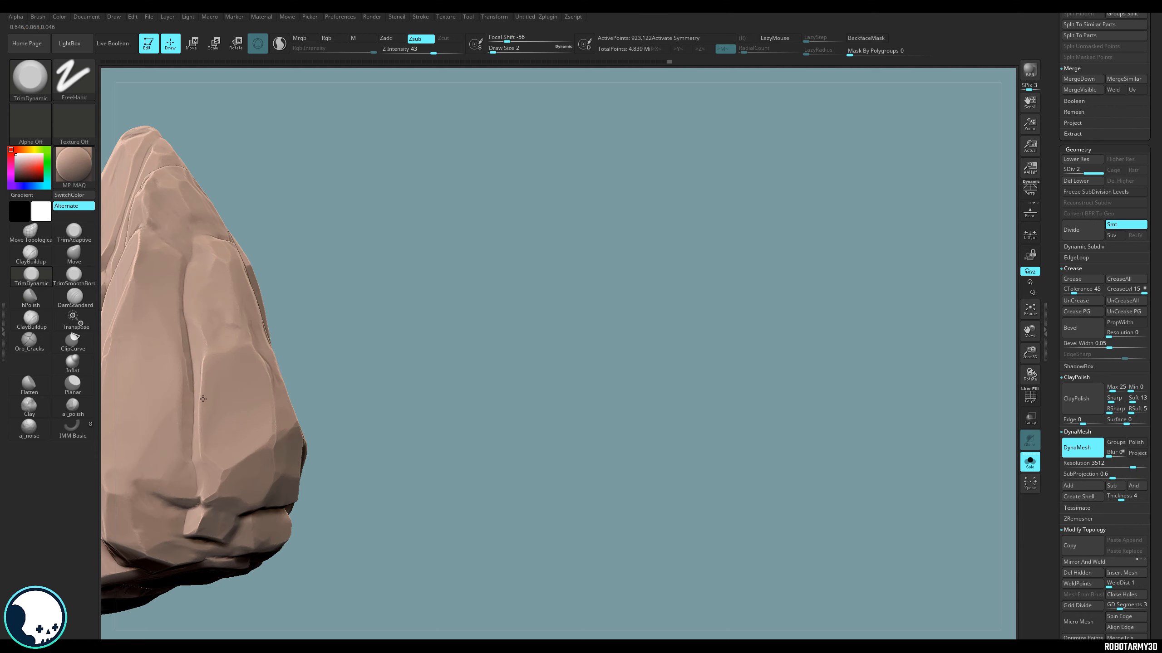
pyautogui.moveTo(202, 398)
pyautogui.mouseDown()
pyautogui.moveTo(201, 360)
pyautogui.moveTo(199, 401)
pyautogui.mouseUp()
pyautogui.moveTo(494, 355)
pyautogui.keyDown('alt'); pyautogui.mouseDown()
pyautogui.moveTo(523, 358)
pyautogui.moveTo(323, 469)
pyautogui.mouseUp(); pyautogui.keyUp('alt')
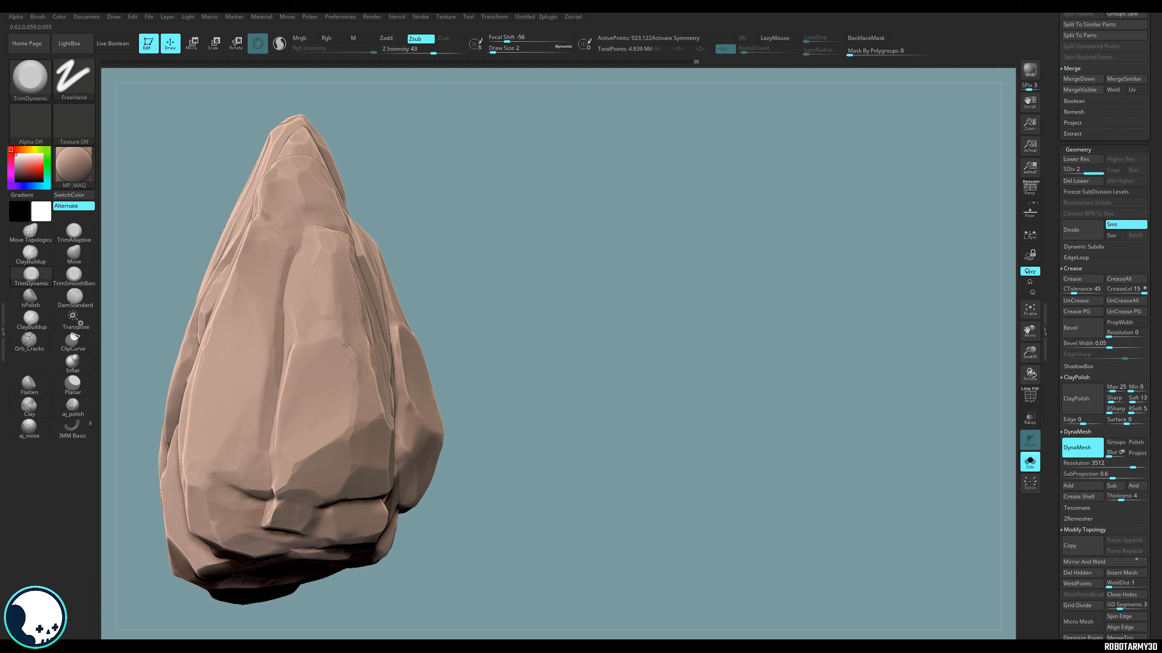
pyautogui.moveTo(535, 296); pyautogui.dragTo(519, 327)
pyautogui.hotkey('ctrl', 'z')
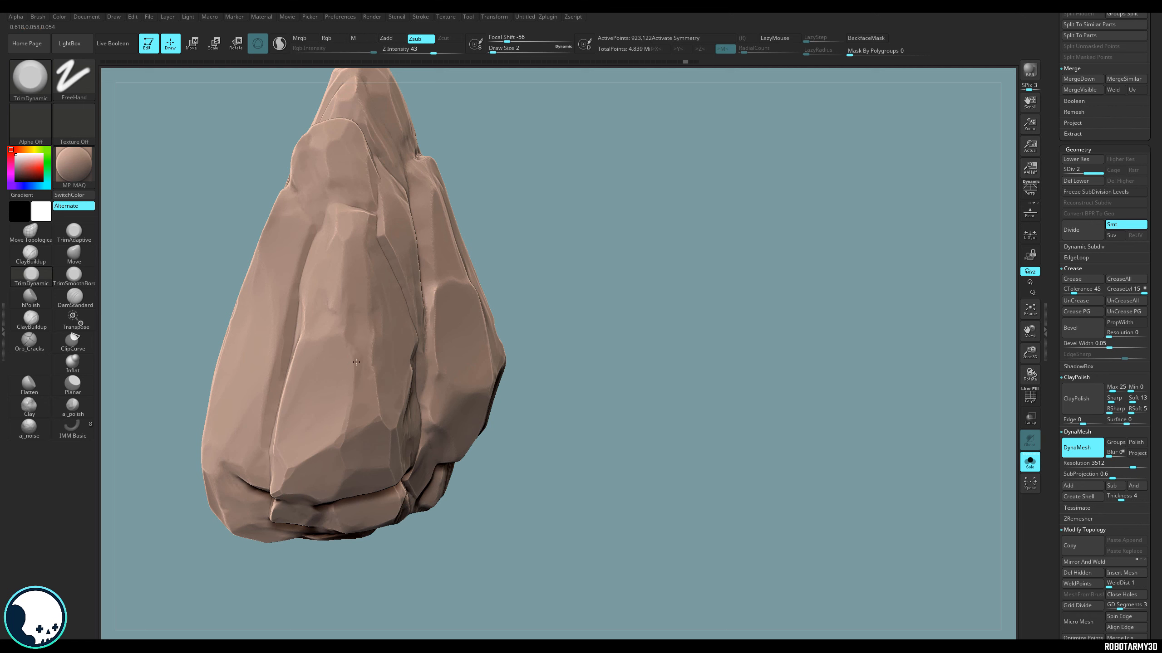
# Subdivide the rock once more so that it reaches subdivision level 3.
pyautogui.click(34, 301)
pyautogui.moveTo(497, 91); pyautogui.dragTo(615, 293)
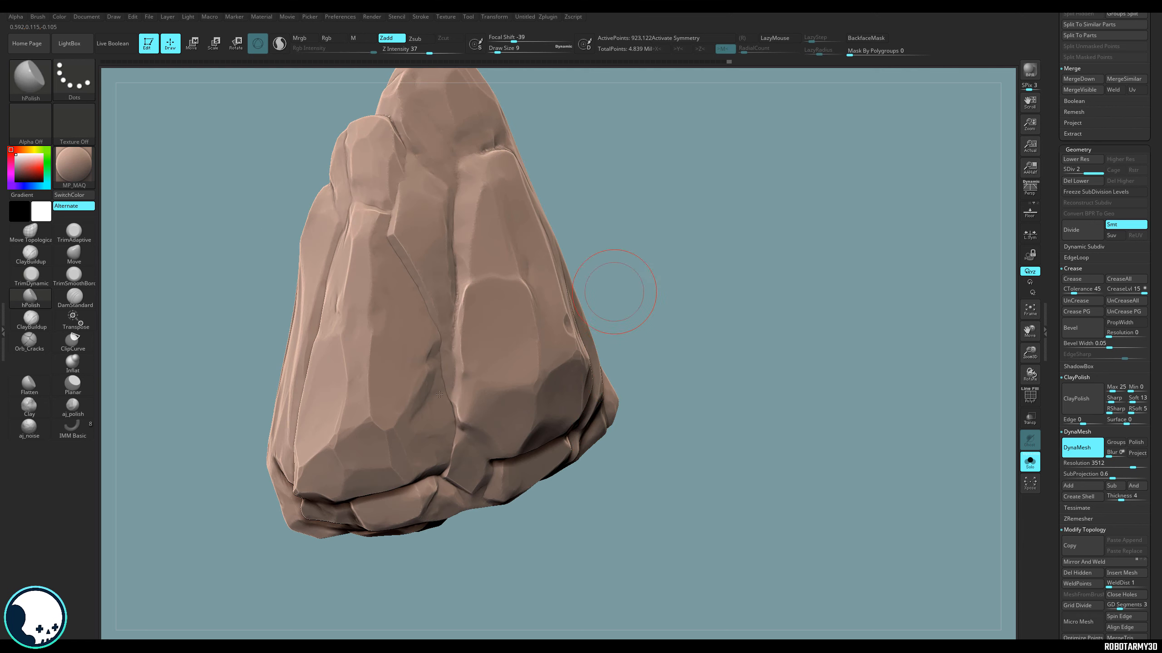
pyautogui.moveTo(697, 474)
pyautogui.keyDown('alt'); pyautogui.mouseDown()
pyautogui.moveTo(635, 491)
pyautogui.moveTo(707, 482)
pyautogui.moveTo(687, 474)
pyautogui.moveTo(904, 477)
pyautogui.mouseUp(); pyautogui.keyUp('alt')
pyautogui.moveTo(1061, 330); pyautogui.dragTo(1065, 613)
pyautogui.click(1089, 306)
pyautogui.moveTo(767, 379); pyautogui.dragTo(704, 382)
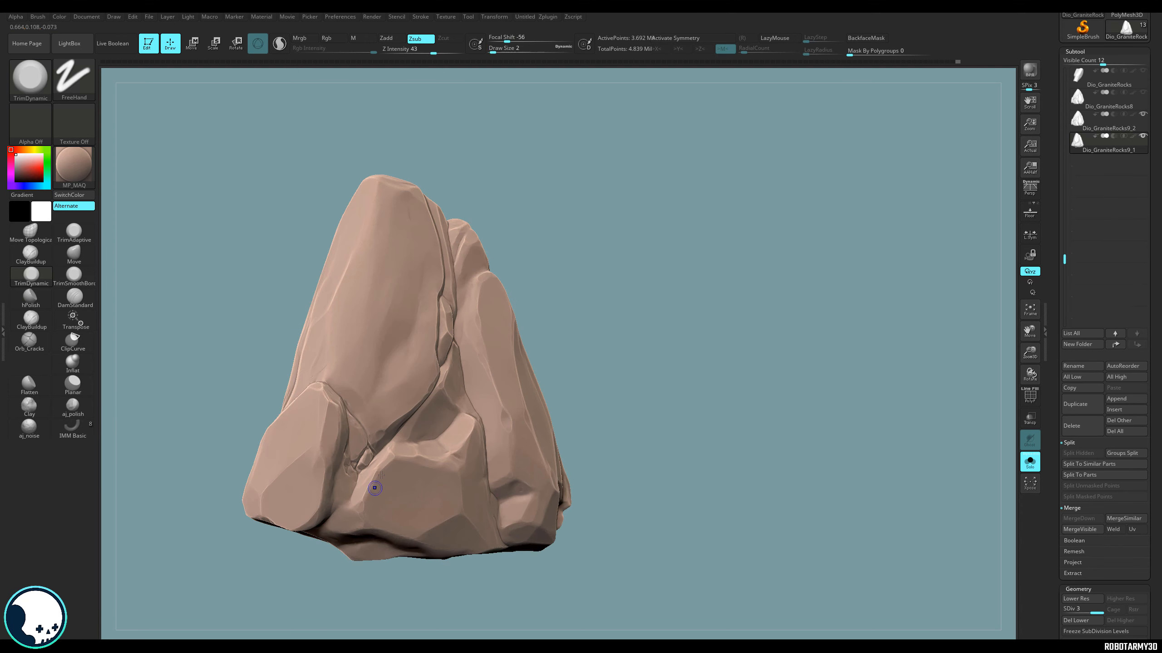
pyautogui.moveTo(589, 457)
pyautogui.mouseDown()
pyautogui.moveTo(622, 347)
pyautogui.moveTo(595, 339)
pyautogui.mouseUp()
# Build up small wedge-shaped clay pieces in the seam beneath the rock's peak with ClayTubes at draw size 4.
pyautogui.click(29, 341)
pyautogui.moveTo(108, 341); pyautogui.dragTo(116, 261)
pyautogui.click(74, 276)
pyautogui.moveTo(398, 343); pyautogui.dragTo(361, 379)
pyautogui.moveTo(114, 303); pyautogui.dragTo(94, 290)
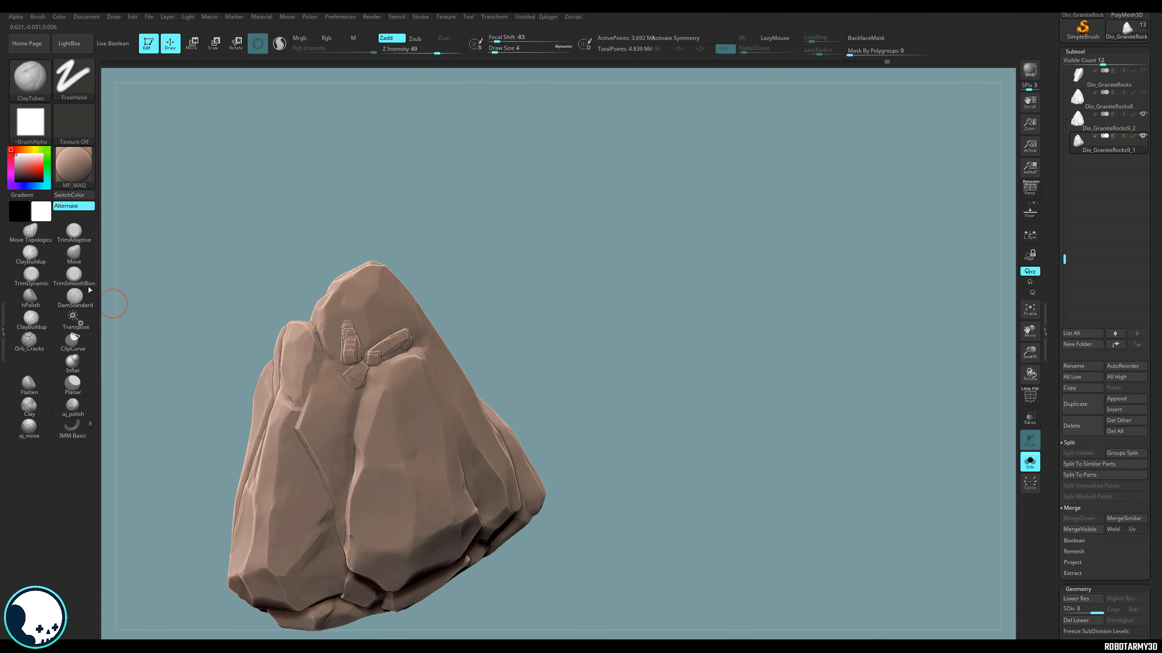
# Flatten the clay wedges beneath the peak into angular broken fragments with TrimSmoothBorder at draw size 3.
pyautogui.moveTo(402, 336)
pyautogui.keyDown('alt'); pyautogui.mouseDown()
pyautogui.moveTo(380, 348)
pyautogui.moveTo(348, 323)
pyautogui.moveTo(403, 352)
pyautogui.mouseUp(); pyautogui.keyUp('alt')
pyautogui.moveTo(402, 352); pyautogui.dragTo(380, 352, button='right')
pyautogui.moveTo(380, 355); pyautogui.dragTo(347, 320)
pyautogui.moveTo(332, 327); pyautogui.dragTo(337, 348)
pyautogui.moveTo(337, 348); pyautogui.dragTo(347, 380, button='right')
pyautogui.moveTo(348, 382); pyautogui.dragTo(343, 398)
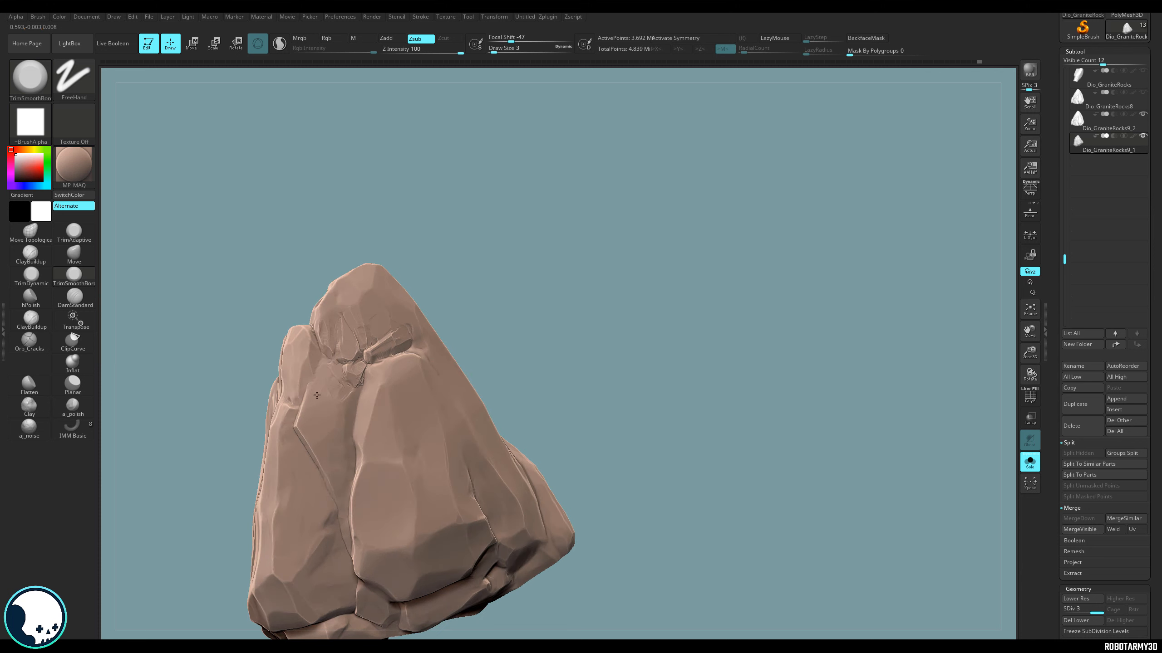
pyautogui.moveTo(320, 357); pyautogui.dragTo(315, 371)
pyautogui.moveTo(330, 371); pyautogui.dragTo(367, 377, button='right')
# Refine the fragments under the peak with hPolish and TrimSmoothBorder, and sharpen their edges with TrimDynamic at draw size 2.
pyautogui.press('b')
pyautogui.press('h')
pyautogui.press('p')
pyautogui.press('b')
pyautogui.press('t')
pyautogui.press('s')
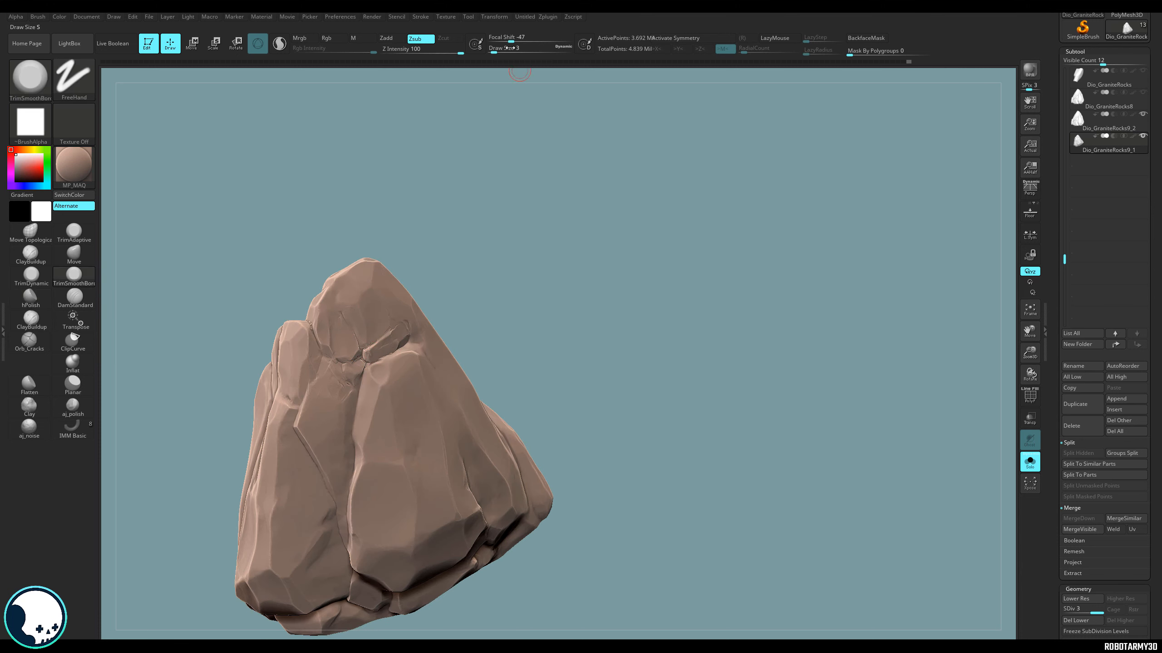
pyautogui.press('b')
pyautogui.press('t')
pyautogui.press('d')
pyautogui.keyDown('ctrl'); pyautogui.moveTo(381, 348); pyautogui.dragTo(315, 341, button='right'); pyautogui.keyUp('ctrl')
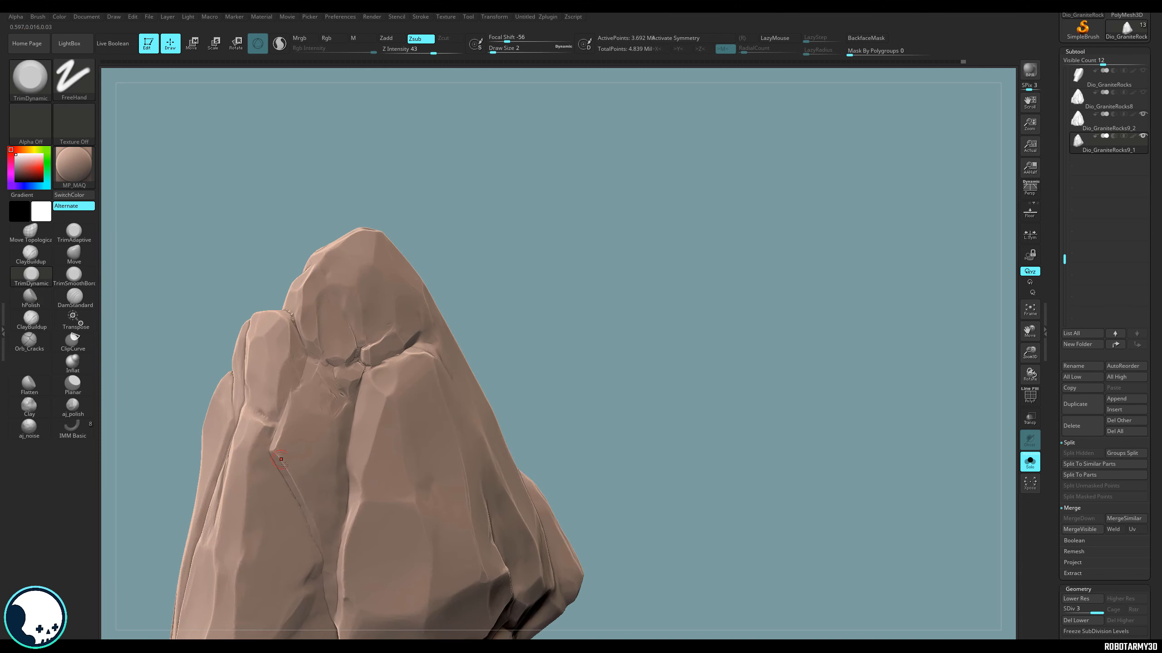
# Polish the slab tops below the fragments with hPolish and chip the long crack's edge with TrimDynamic.
pyautogui.press('b')
pyautogui.press('h')
pyautogui.press('p')
pyautogui.moveTo(384, 385); pyautogui.dragTo(382, 421)
pyautogui.moveTo(382, 421)
pyautogui.mouseDown(button='right')
pyautogui.moveTo(431, 494)
pyautogui.moveTo(396, 508)
pyautogui.mouseUp(button='right')
pyautogui.press('b')
pyautogui.press('t')
pyautogui.press('d')
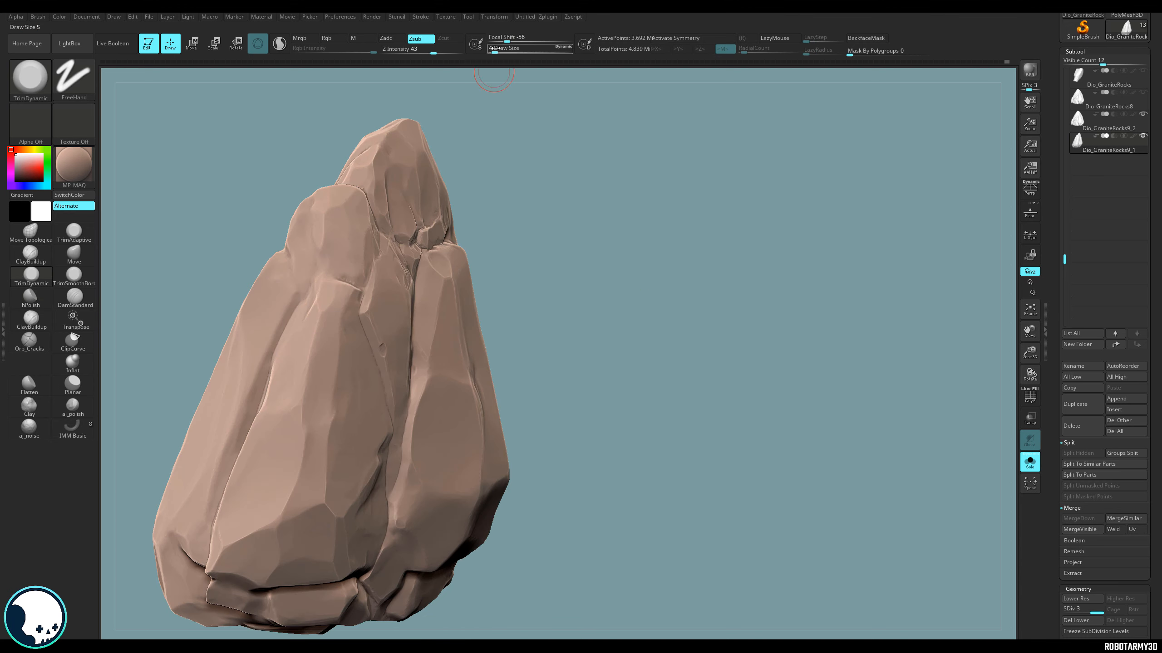
# Trim and polish the chips along the long crack and below the peak with TrimSmoothBorder, hPolish and TrimDynamic at draw size 2.
pyautogui.moveTo(411, 436)
pyautogui.mouseDown(button='right')
pyautogui.moveTo(376, 430)
pyautogui.moveTo(430, 412)
pyautogui.moveTo(346, 202)
pyautogui.moveTo(366, 237)
pyautogui.mouseUp(button='right')
pyautogui.press('b')
pyautogui.press('t')
pyautogui.press('s')
pyautogui.press('b')
pyautogui.press('h')
pyautogui.press('p')
pyautogui.press('b')
pyautogui.press('t')
pyautogui.press('d')
pyautogui.moveTo(366, 237)
pyautogui.keyDown('ctrl'); pyautogui.mouseDown(button='right')
pyautogui.moveTo(376, 262)
pyautogui.moveTo(305, 320)
pyautogui.moveTo(586, 337)
pyautogui.moveTo(285, 457)
pyautogui.mouseUp(button='right'); pyautogui.keyUp('ctrl')
pyautogui.moveTo(234, 505)
pyautogui.mouseDown(button='right')
pyautogui.moveTo(424, 424)
pyautogui.moveTo(475, 275)
pyautogui.mouseUp(button='right')
pyautogui.moveTo(533, 527)
pyautogui.mouseDown(button='right')
pyautogui.moveTo(544, 512)
pyautogui.moveTo(553, 526)
pyautogui.mouseUp(button='right')
pyautogui.moveTo(623, 547); pyautogui.dragTo(557, 515, button='right')
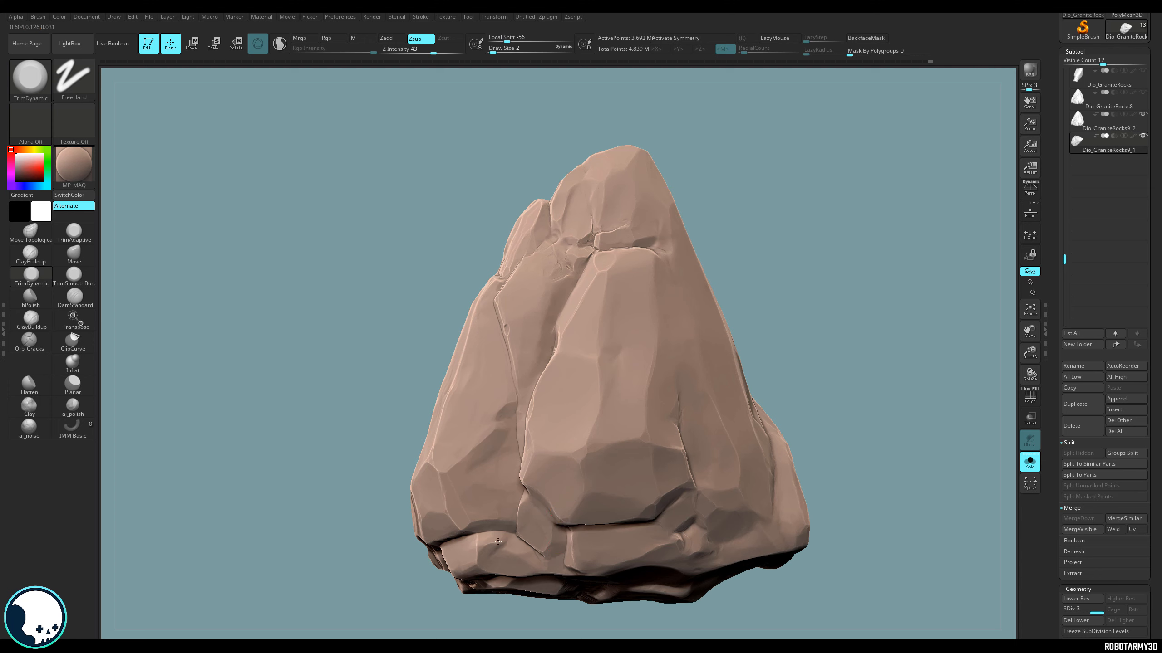
# Detail the edges and seams of the lower blocks with hPolish, Orb_Cracks and TrimDynamic.
pyautogui.moveTo(497, 541)
pyautogui.mouseDown(button='right')
pyautogui.moveTo(465, 367)
pyautogui.moveTo(469, 482)
pyautogui.moveTo(547, 462)
pyautogui.mouseUp(button='right')
pyautogui.press('b')
pyautogui.press('h')
pyautogui.press('p')
pyautogui.moveTo(546, 461); pyautogui.dragTo(534, 448)
pyautogui.moveTo(534, 448)
pyautogui.mouseDown(button='right')
pyautogui.moveTo(711, 469)
pyautogui.moveTo(843, 423)
pyautogui.moveTo(558, 389)
pyautogui.moveTo(544, 412)
pyautogui.mouseUp(button='right')
pyautogui.press('b')
pyautogui.press('o')
pyautogui.press('c')
pyautogui.moveTo(544, 412)
pyautogui.mouseDown()
pyautogui.moveTo(537, 304)
pyautogui.moveTo(557, 345)
pyautogui.moveTo(558, 399)
pyautogui.mouseUp()
pyautogui.press('b')
pyautogui.press('t')
pyautogui.press('d')
pyautogui.moveTo(528, 392)
pyautogui.mouseDown(button='right')
pyautogui.moveTo(556, 338)
pyautogui.moveTo(541, 380)
pyautogui.mouseUp(button='right')
pyautogui.press('b')
pyautogui.press('h')
pyautogui.press('p')
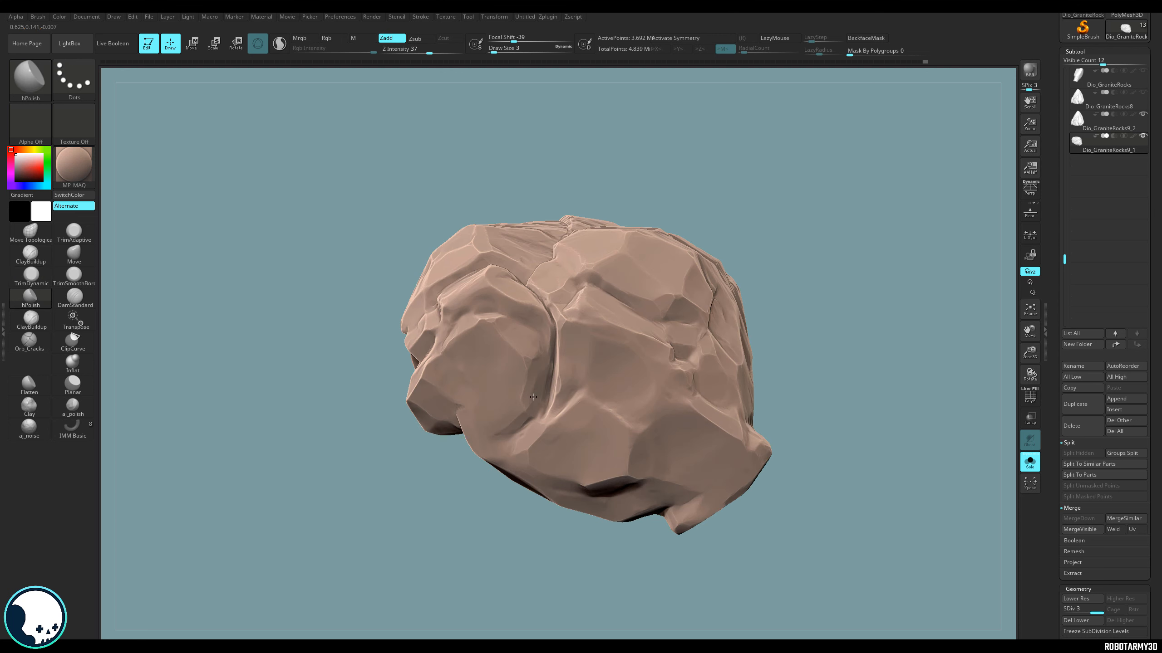
# Polish the rock's underside with hPolish at draw size 3 and trim its edges with TrimDynamic.
pyautogui.moveTo(521, 310); pyautogui.dragTo(646, 488, button='right')
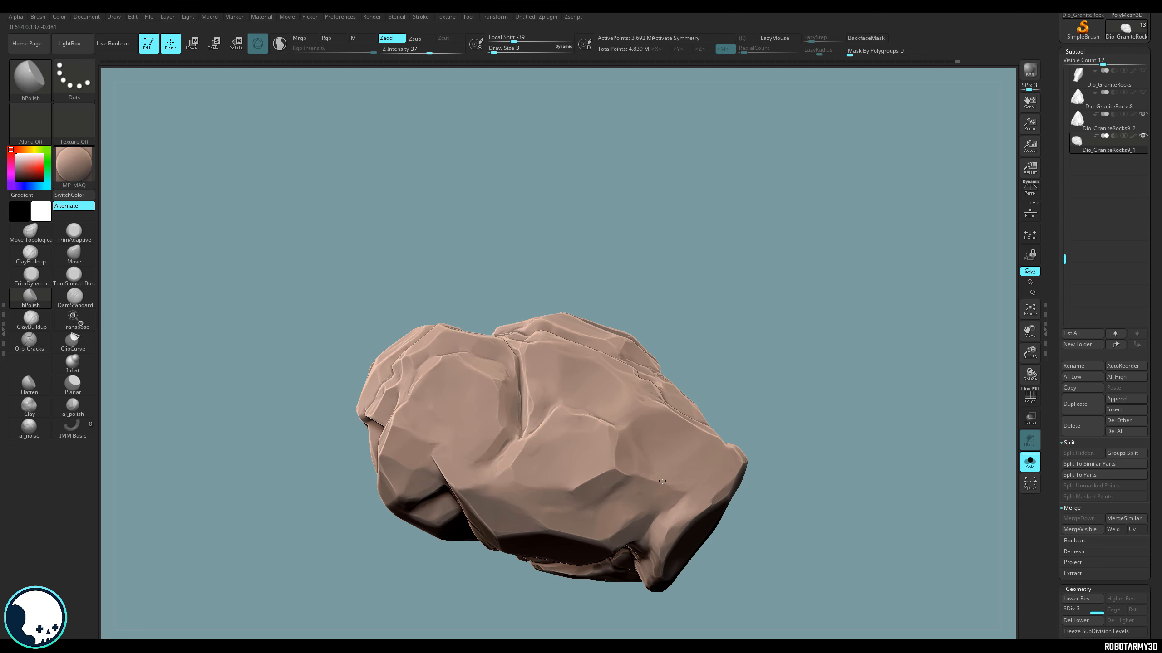
pyautogui.moveTo(610, 483); pyautogui.dragTo(570, 491)
pyautogui.moveTo(570, 491)
pyautogui.mouseDown(button='right')
pyautogui.moveTo(521, 457)
pyautogui.moveTo(429, 444)
pyautogui.moveTo(520, 437)
pyautogui.moveTo(434, 444)
pyautogui.moveTo(374, 396)
pyautogui.moveTo(320, 389)
pyautogui.moveTo(812, 378)
pyautogui.moveTo(561, 226)
pyautogui.mouseUp(button='right')
pyautogui.press('b')
pyautogui.press('t')
pyautogui.press('d')
pyautogui.moveTo(350, 327)
pyautogui.mouseDown(button='right')
pyautogui.moveTo(749, 326)
pyautogui.moveTo(332, 333)
pyautogui.moveTo(297, 312)
pyautogui.moveTo(227, 429)
pyautogui.moveTo(628, 440)
pyautogui.mouseUp(button='right')
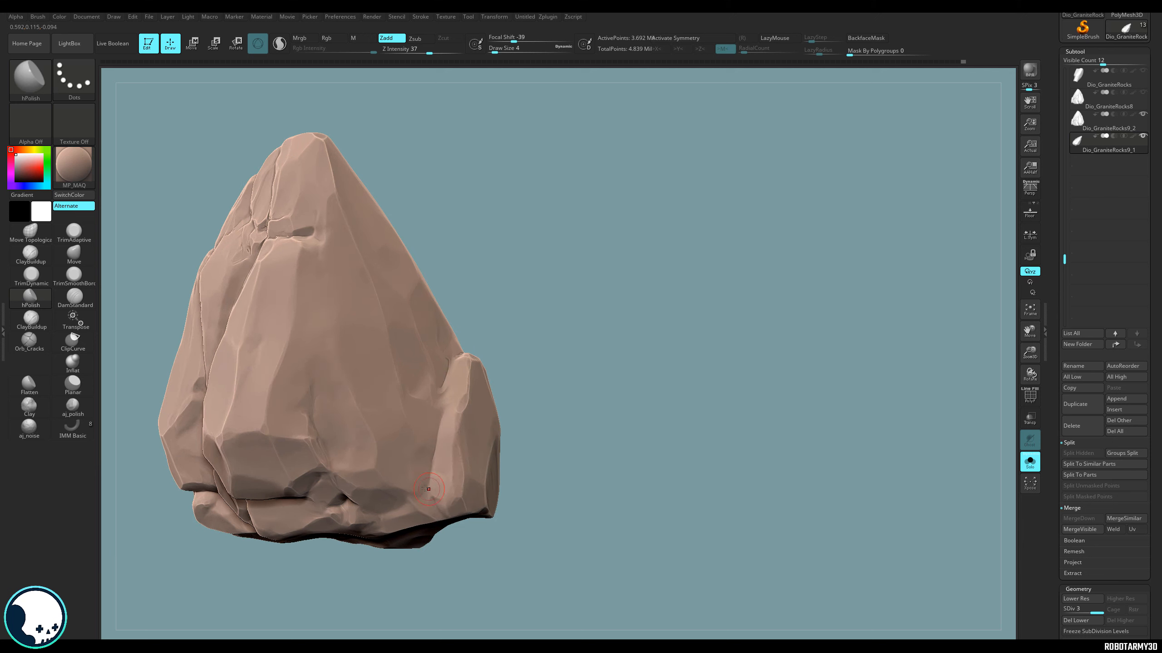
# Polish the side face next to the small outer slab with hPolish at draw size 4, finishing with TrimDynamic.
pyautogui.moveTo(450, 394)
pyautogui.mouseDown(button='right')
pyautogui.moveTo(471, 351)
pyautogui.moveTo(519, 311)
pyautogui.mouseUp(button='right')
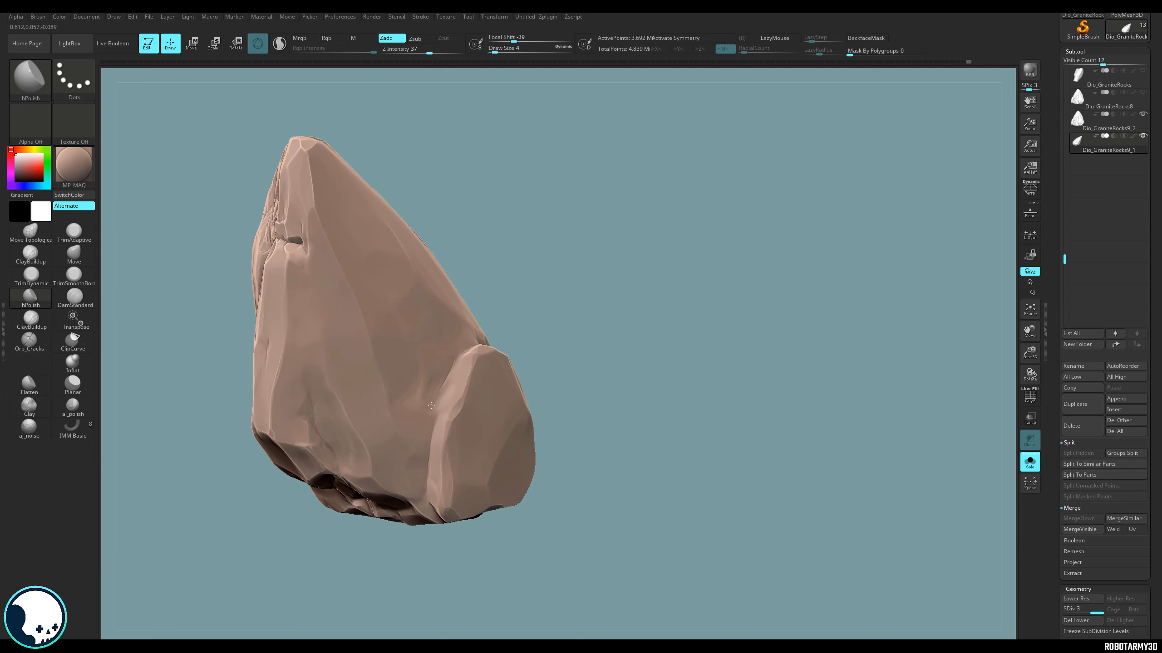
pyautogui.moveTo(429, 379); pyautogui.dragTo(456, 389, button='right')
pyautogui.press('b')
pyautogui.press('t')
pyautogui.press('d')
pyautogui.moveTo(320, 462)
pyautogui.mouseDown(button='right')
pyautogui.moveTo(574, 494)
pyautogui.moveTo(654, 545)
pyautogui.moveTo(645, 558)
pyautogui.mouseUp(button='right')
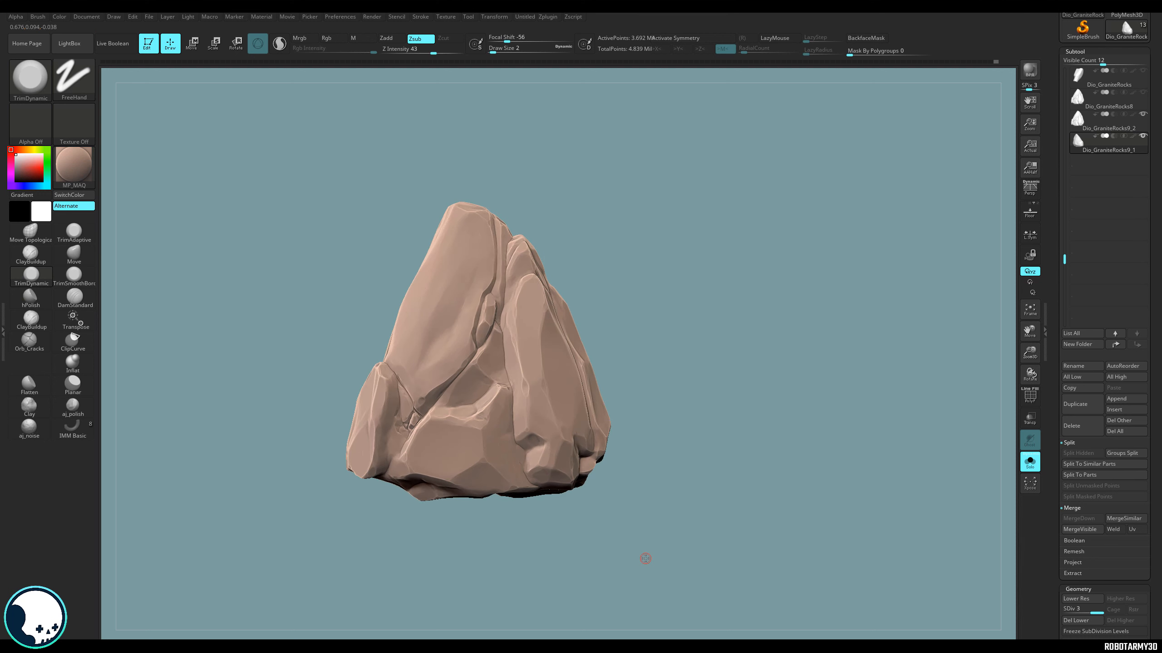
pyautogui.moveTo(1156, 292); pyautogui.dragTo(1130, 218)
pyautogui.moveTo(1130, 138); pyautogui.dragTo(1129, 200)
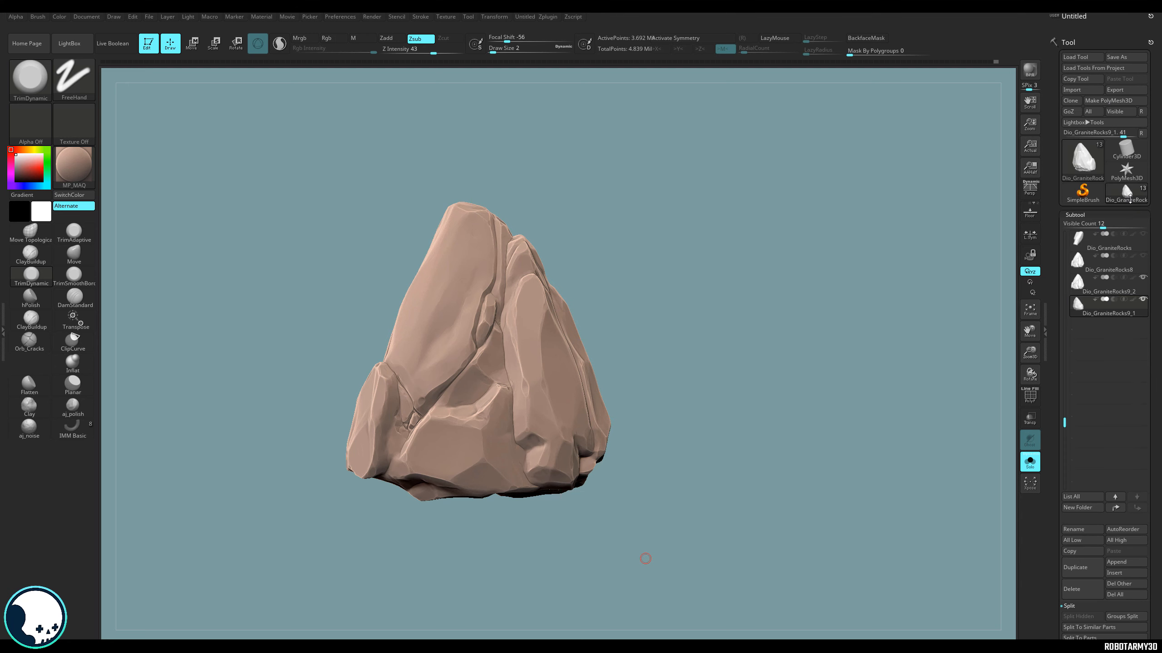
pyautogui.click(1120, 57)
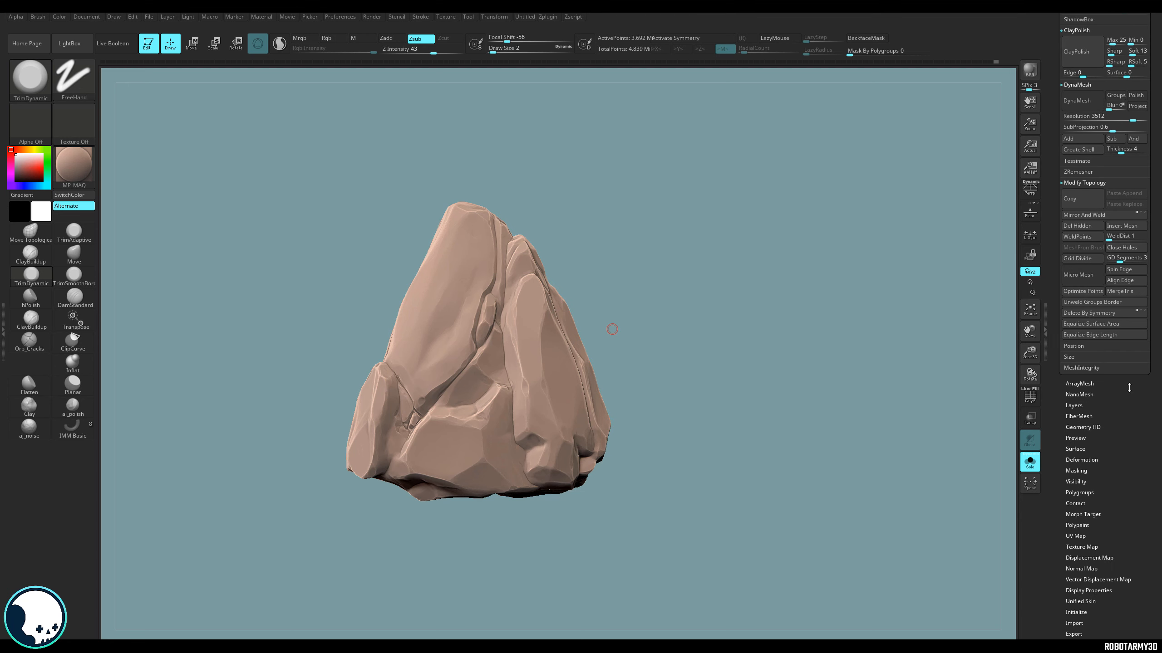
pyautogui.moveTo(1128, 387); pyautogui.dragTo(1128, 440)
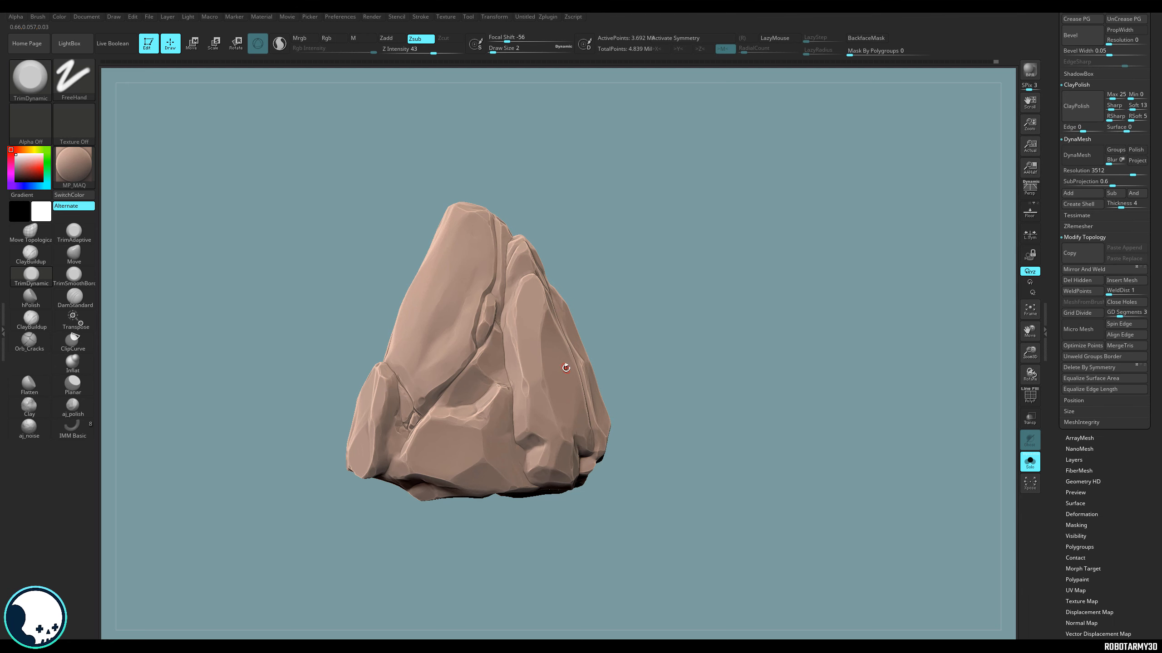
# Carve small cracks around the front block junction with Orb_Cracks at draw size 2, accepting removal of the newer undo history.
pyautogui.click(29, 341)
pyautogui.moveTo(626, 524)
pyautogui.mouseDown()
pyautogui.moveTo(674, 498)
pyautogui.moveTo(704, 441)
pyautogui.moveTo(653, 371)
pyautogui.mouseUp()
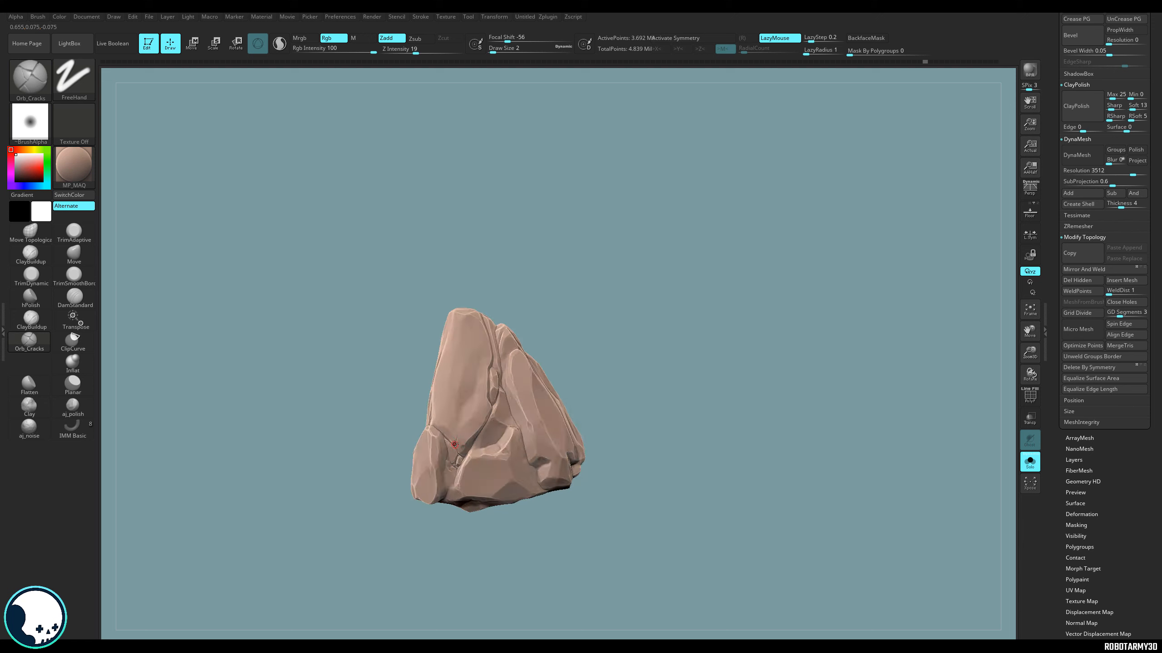
pyautogui.click(455, 442)
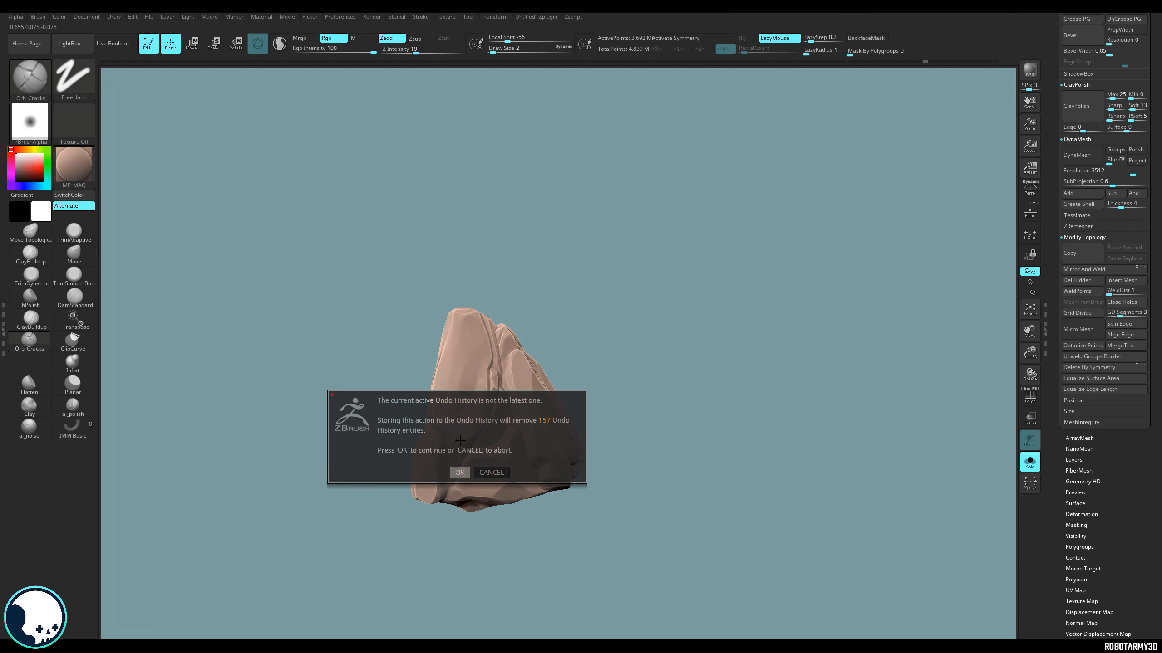
pyautogui.click(459, 473)
pyautogui.moveTo(653, 355)
pyautogui.keyDown('alt'); pyautogui.mouseDown()
pyautogui.moveTo(669, 395)
pyautogui.moveTo(583, 373)
pyautogui.mouseUp(); pyautogui.keyUp('alt')
pyautogui.press('ctrl')
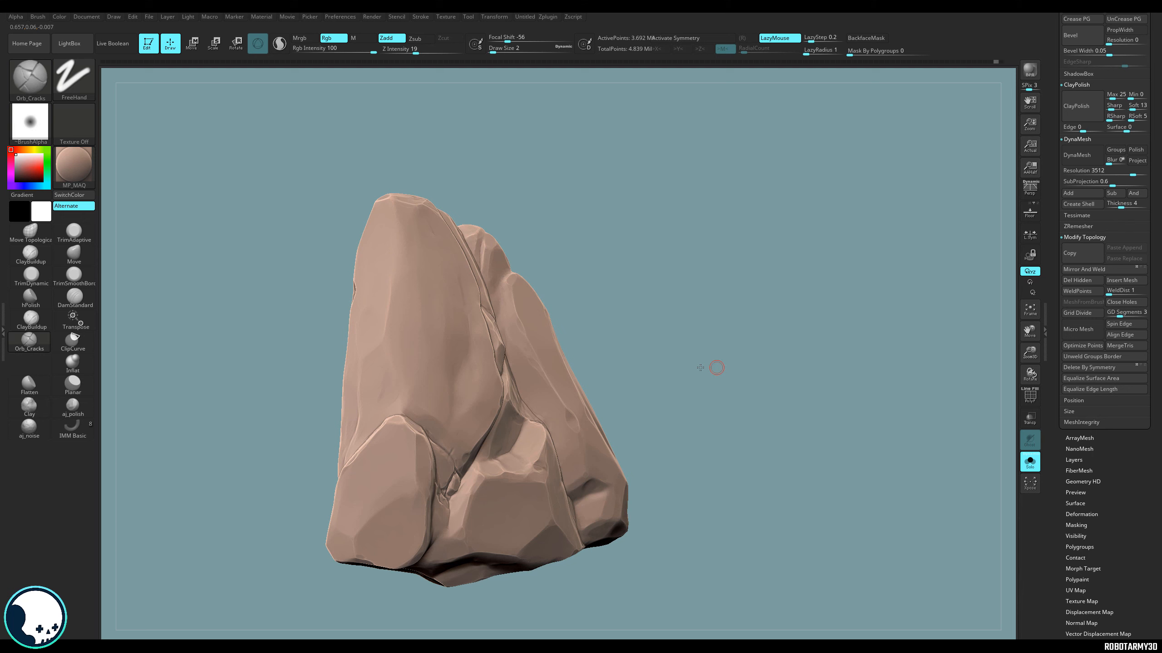
pyautogui.moveTo(715, 369); pyautogui.dragTo(686, 371)
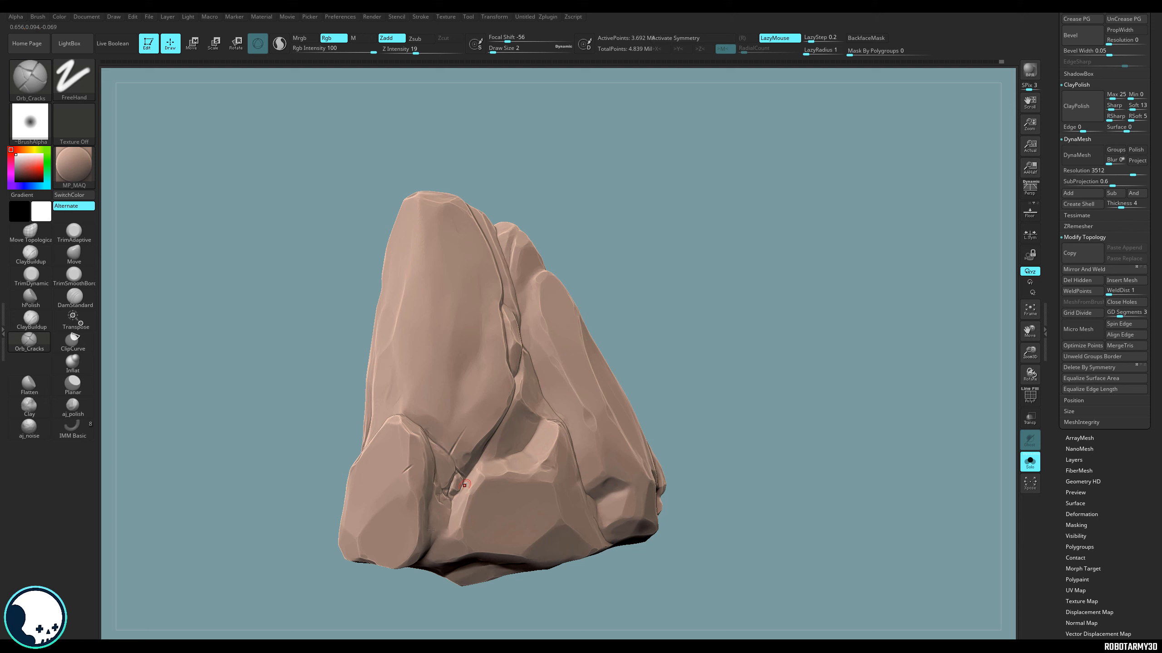
pyautogui.moveTo(783, 425); pyautogui.dragTo(498, 435)
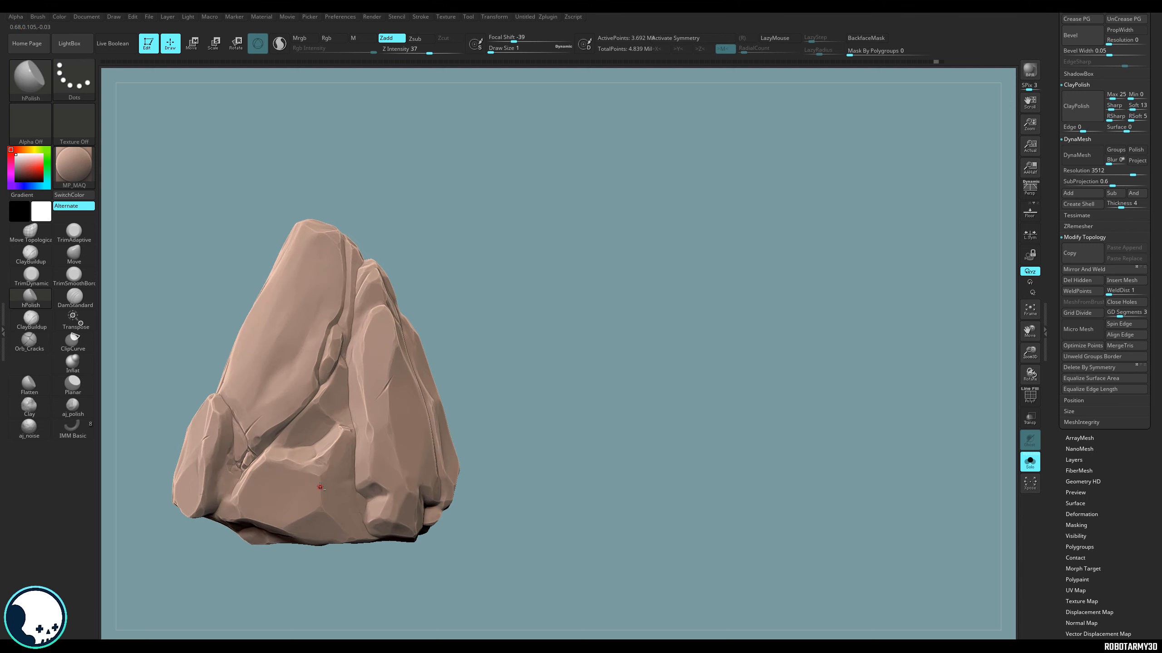
# Dig small pits into the front block and the tall slab's lower face with ClayBuildup at draw size 2.
pyautogui.click(492, 50)
pyautogui.click(31, 254)
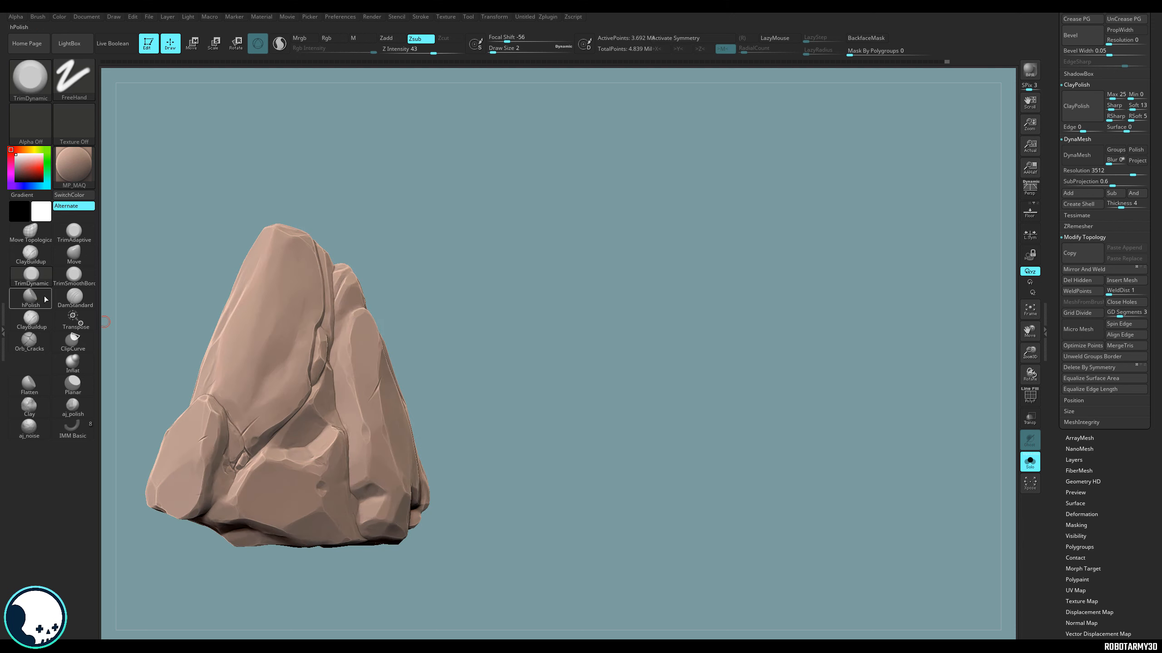
pyautogui.click(30, 255)
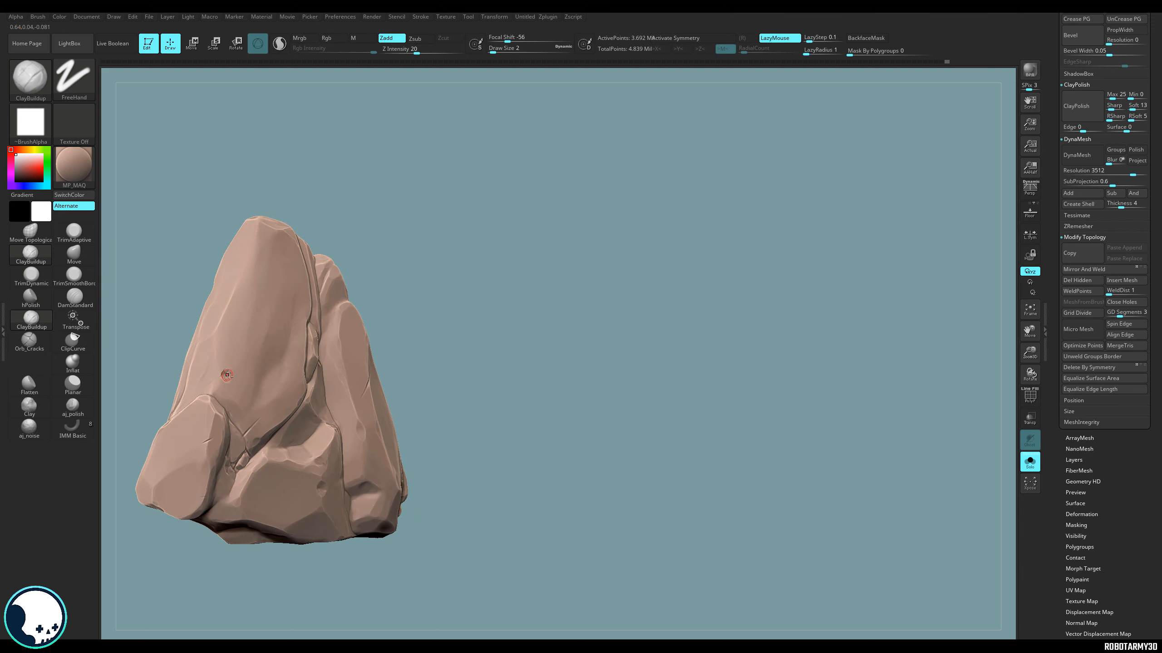
# Trim the pit rims on the tall slab and front block with TrimDynamic at draw size 2 and smooth them.
pyautogui.click(31, 274)
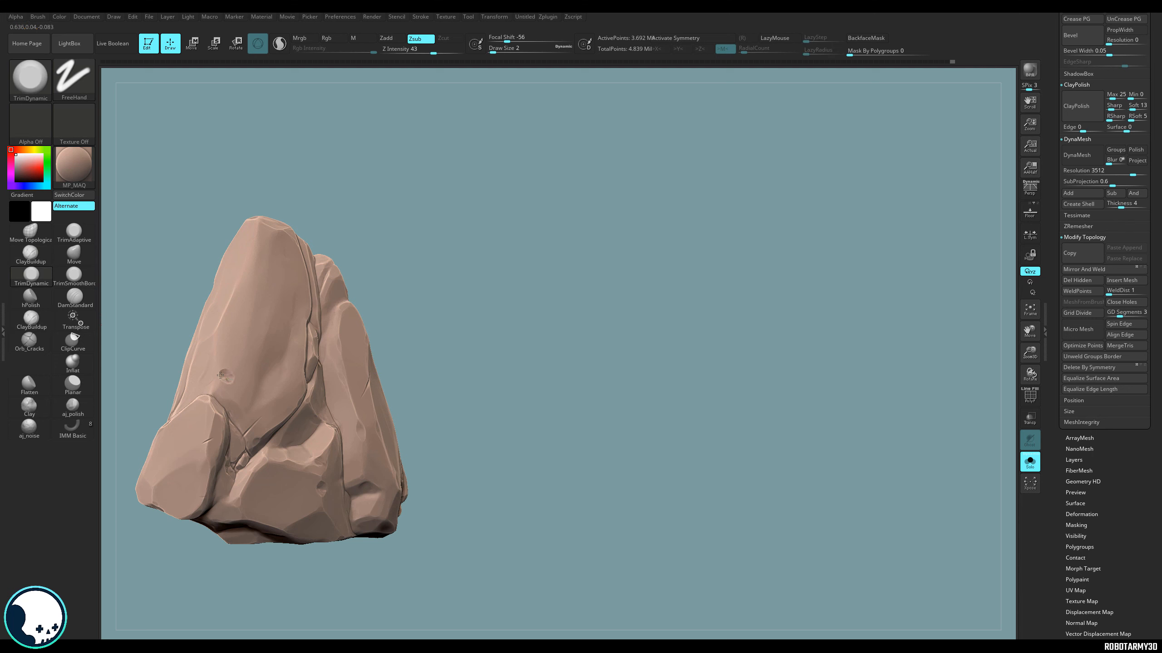
pyautogui.moveTo(515, 321)
pyautogui.mouseDown()
pyautogui.moveTo(484, 330)
pyautogui.moveTo(545, 352)
pyautogui.mouseUp()
pyautogui.press('shift')
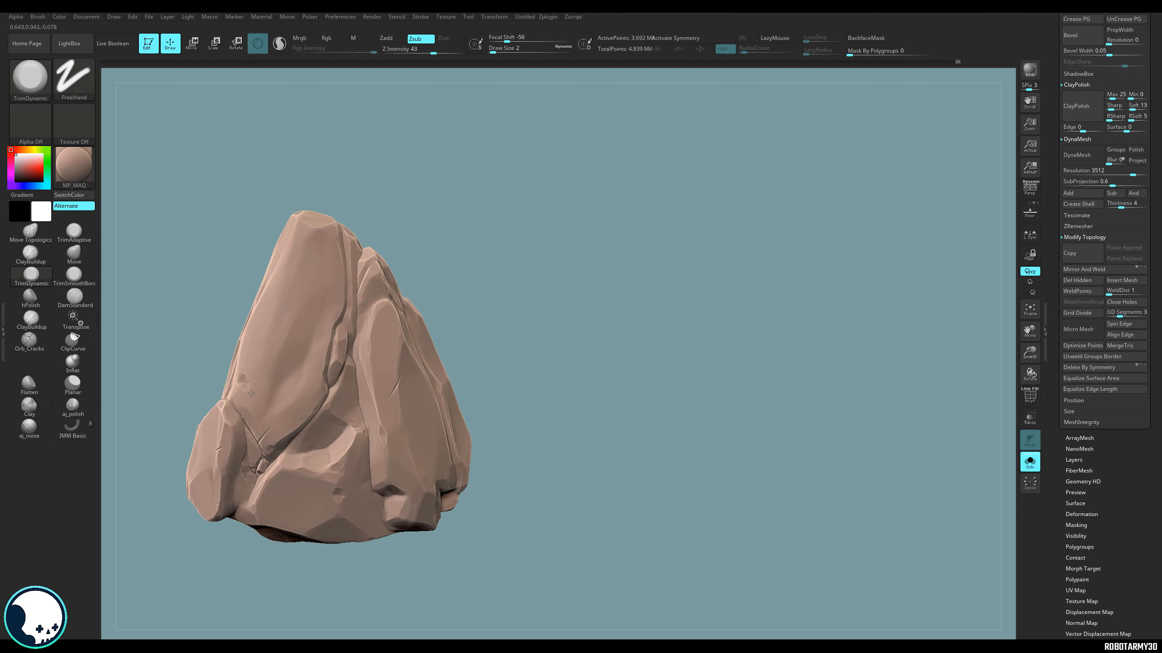
pyautogui.press('shift')
pyautogui.moveTo(549, 395); pyautogui.dragTo(550, 401)
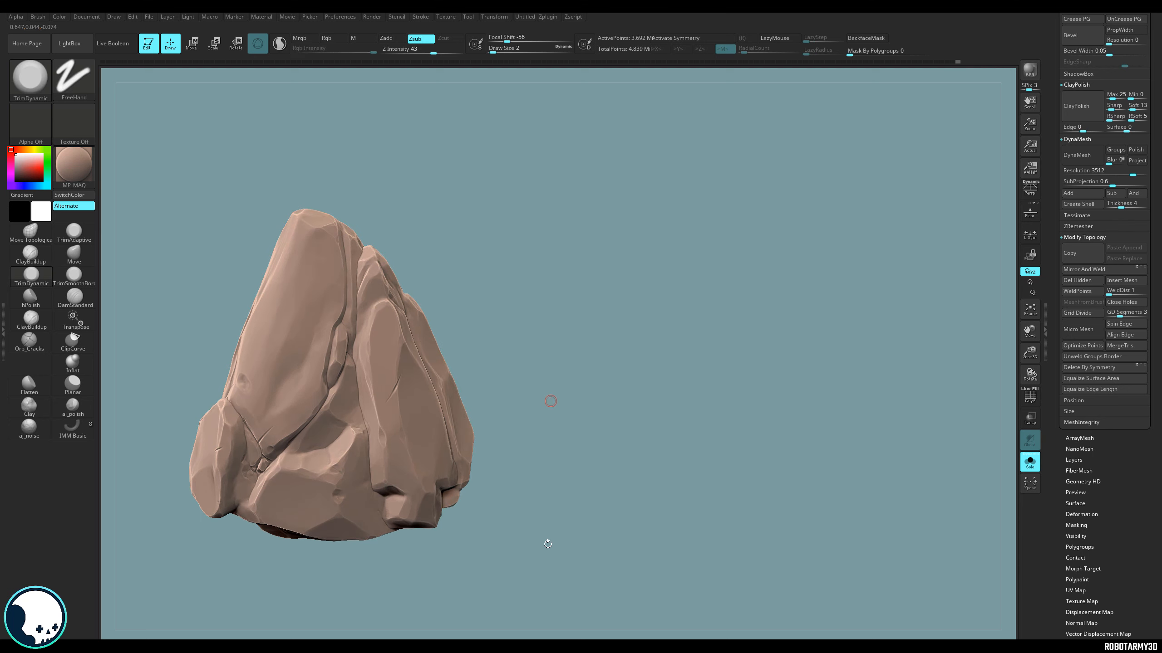
# Try the MP_SCULP02 material on the rock to check its surface.
pyautogui.moveTo(547, 544); pyautogui.dragTo(449, 556)
pyautogui.click(80, 160)
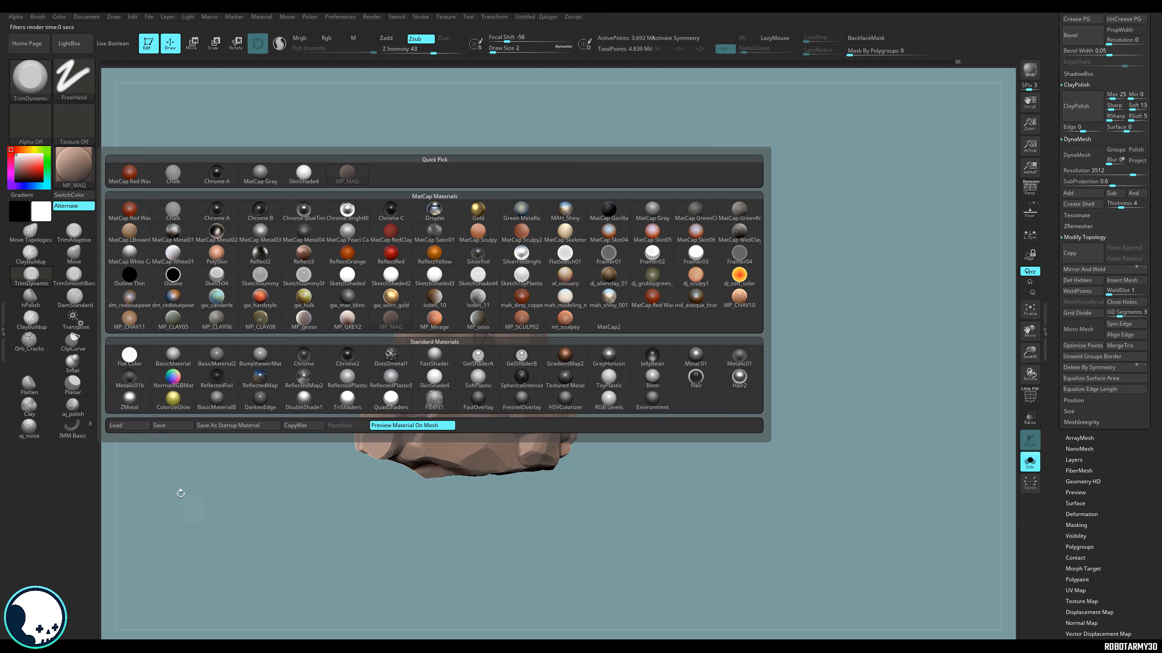
pyautogui.click(91, 182)
pyautogui.click(522, 321)
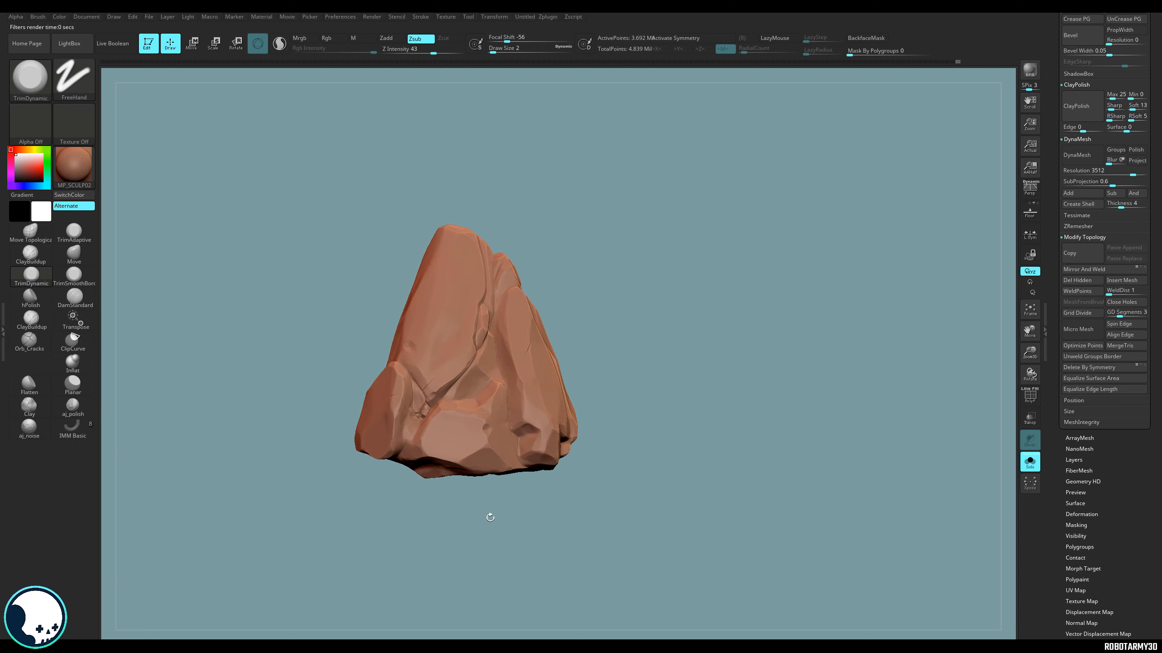
# Try the MatCap Pearl Cavity material on the rock to inspect its edges and cracks.
pyautogui.moveTo(487, 516); pyautogui.dragTo(304, 392)
pyautogui.click(73, 164)
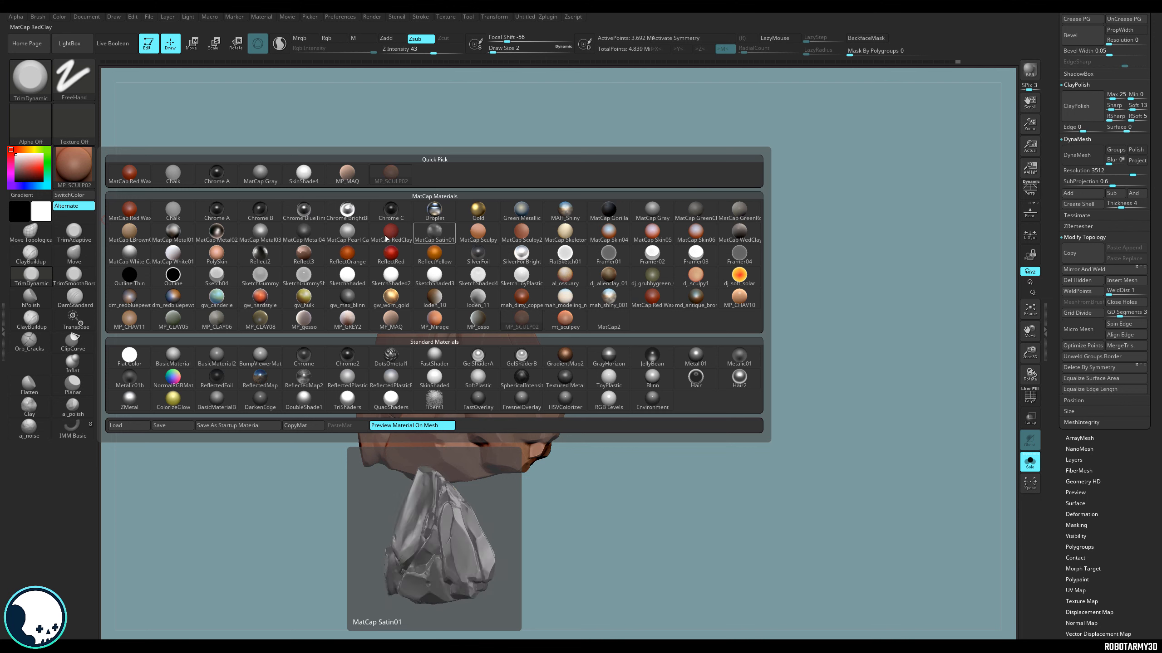
pyautogui.click(347, 232)
pyautogui.moveTo(384, 522); pyautogui.dragTo(387, 440)
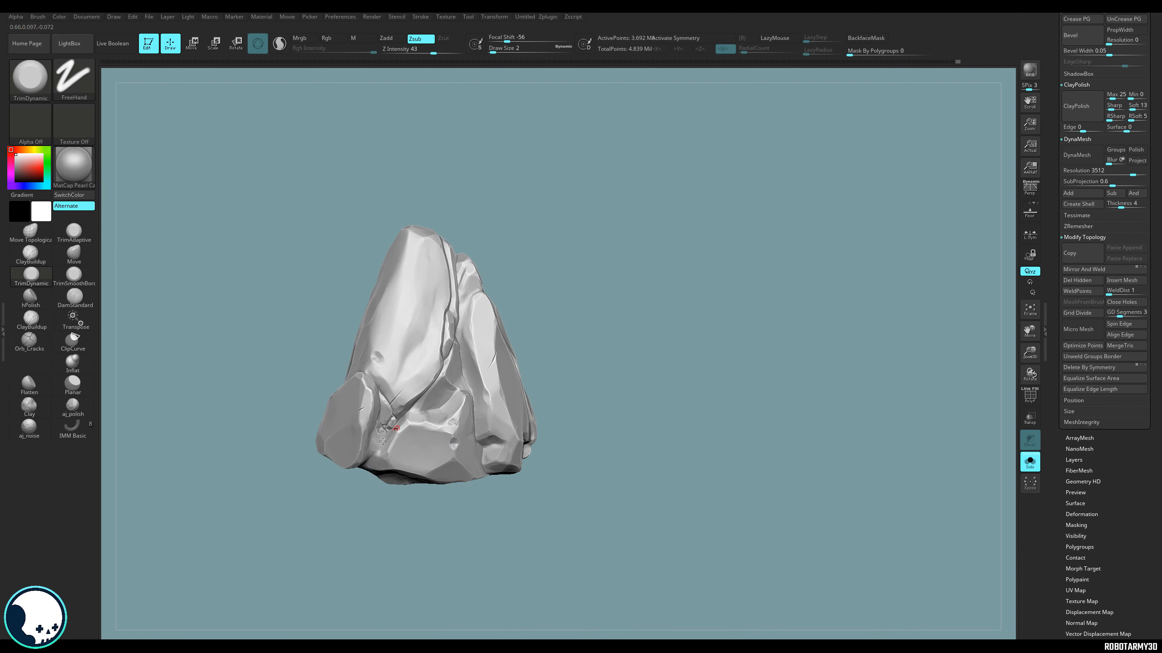
# Switch the rock to the MP_CLAY08 material and inspect its facets from several sides.
pyautogui.click(76, 170)
pyautogui.click(83, 187)
pyautogui.click(92, 176)
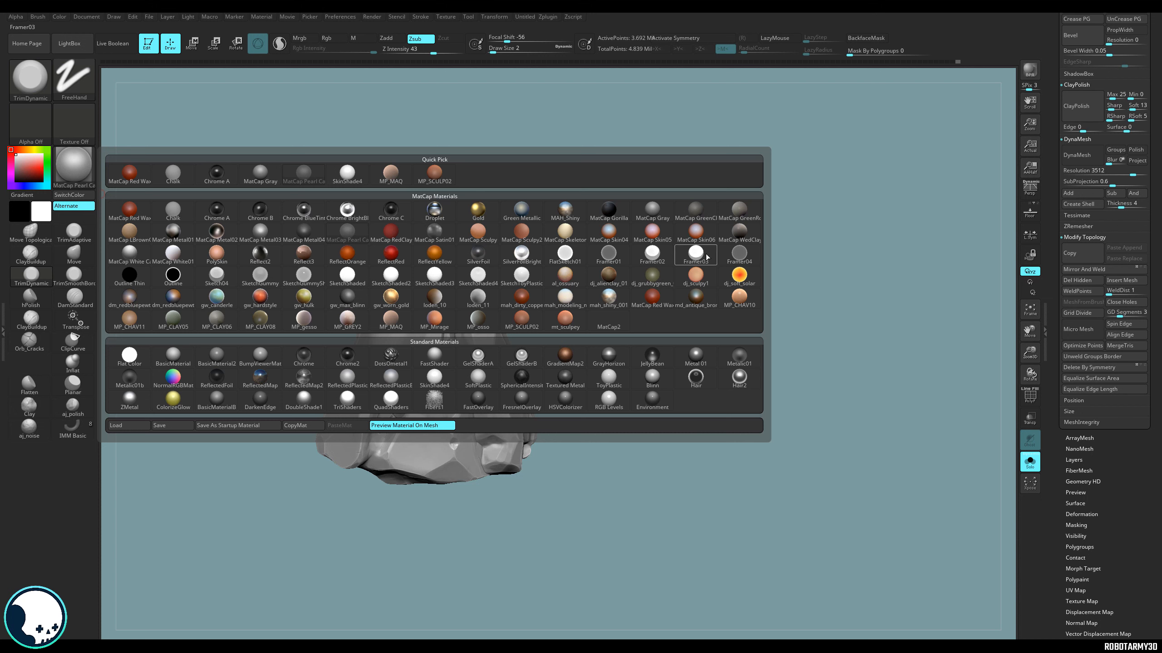
pyautogui.click(705, 210)
pyautogui.moveTo(678, 425); pyautogui.dragTo(503, 412)
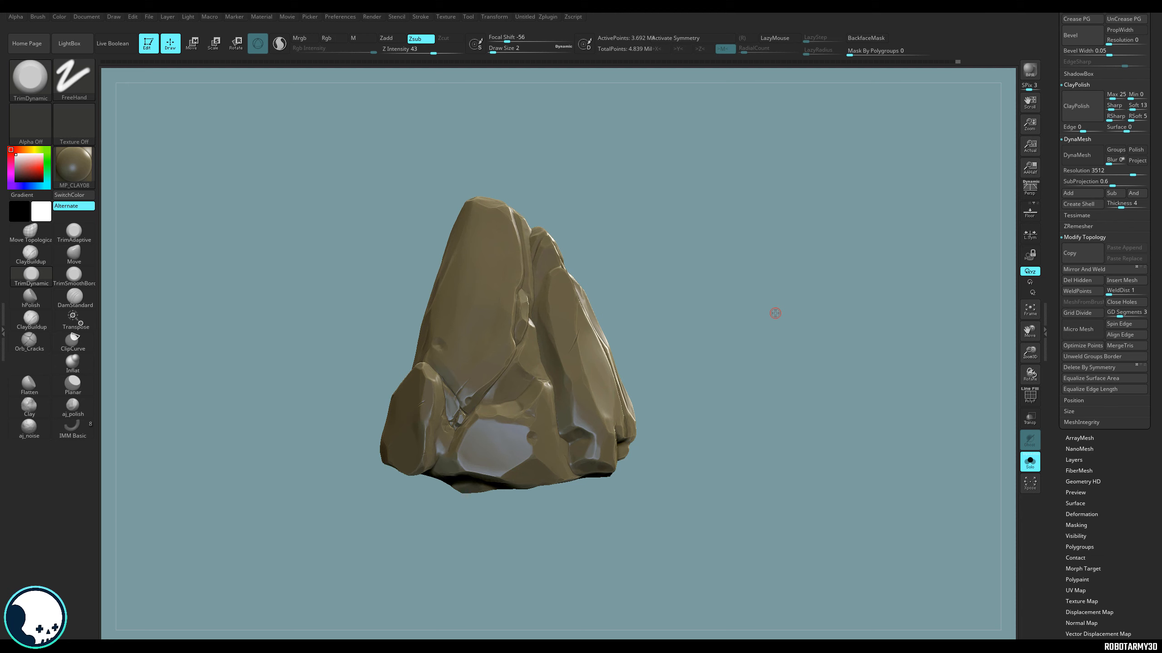
pyautogui.moveTo(666, 560); pyautogui.dragTo(644, 563)
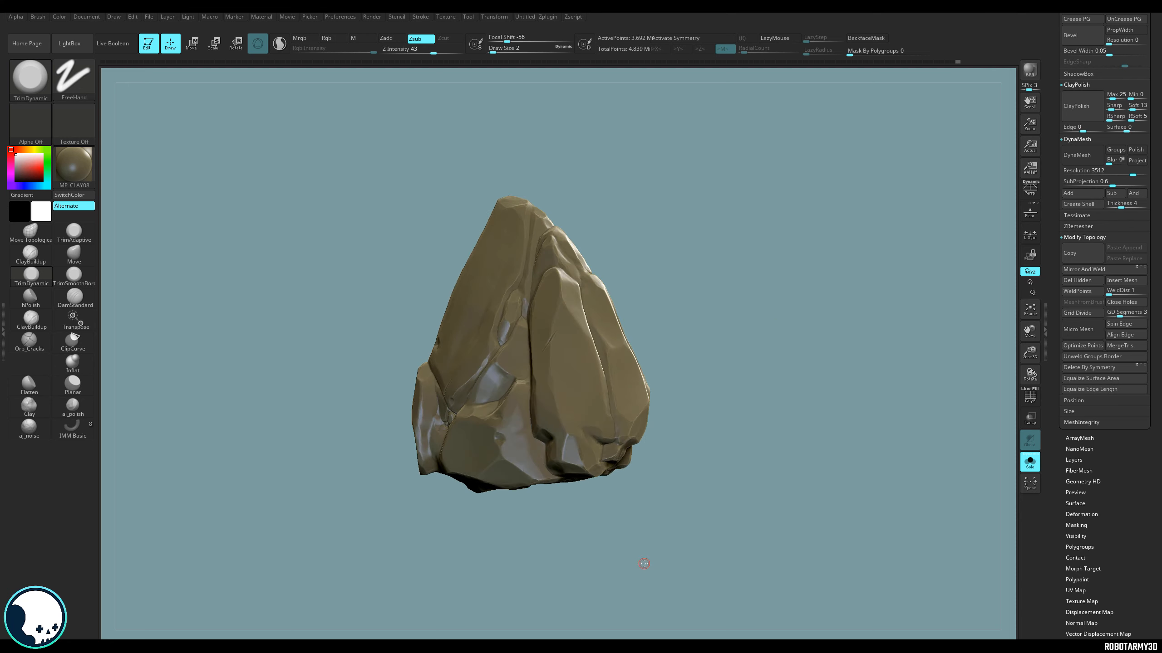